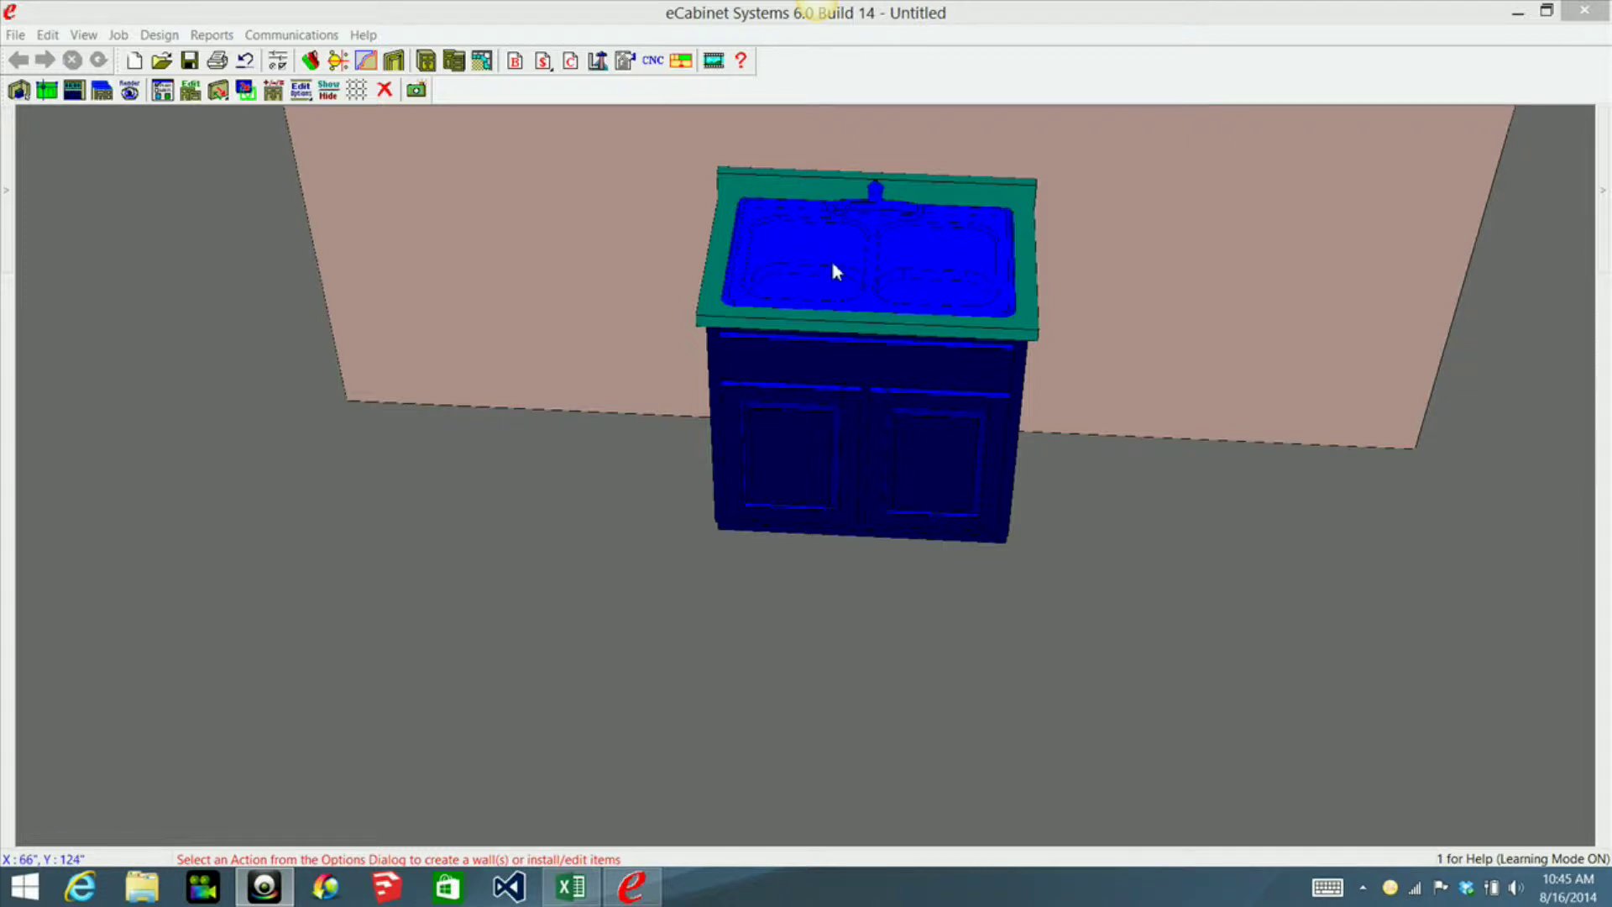
{"action": "left_click", "coordinate": [799, 359]}
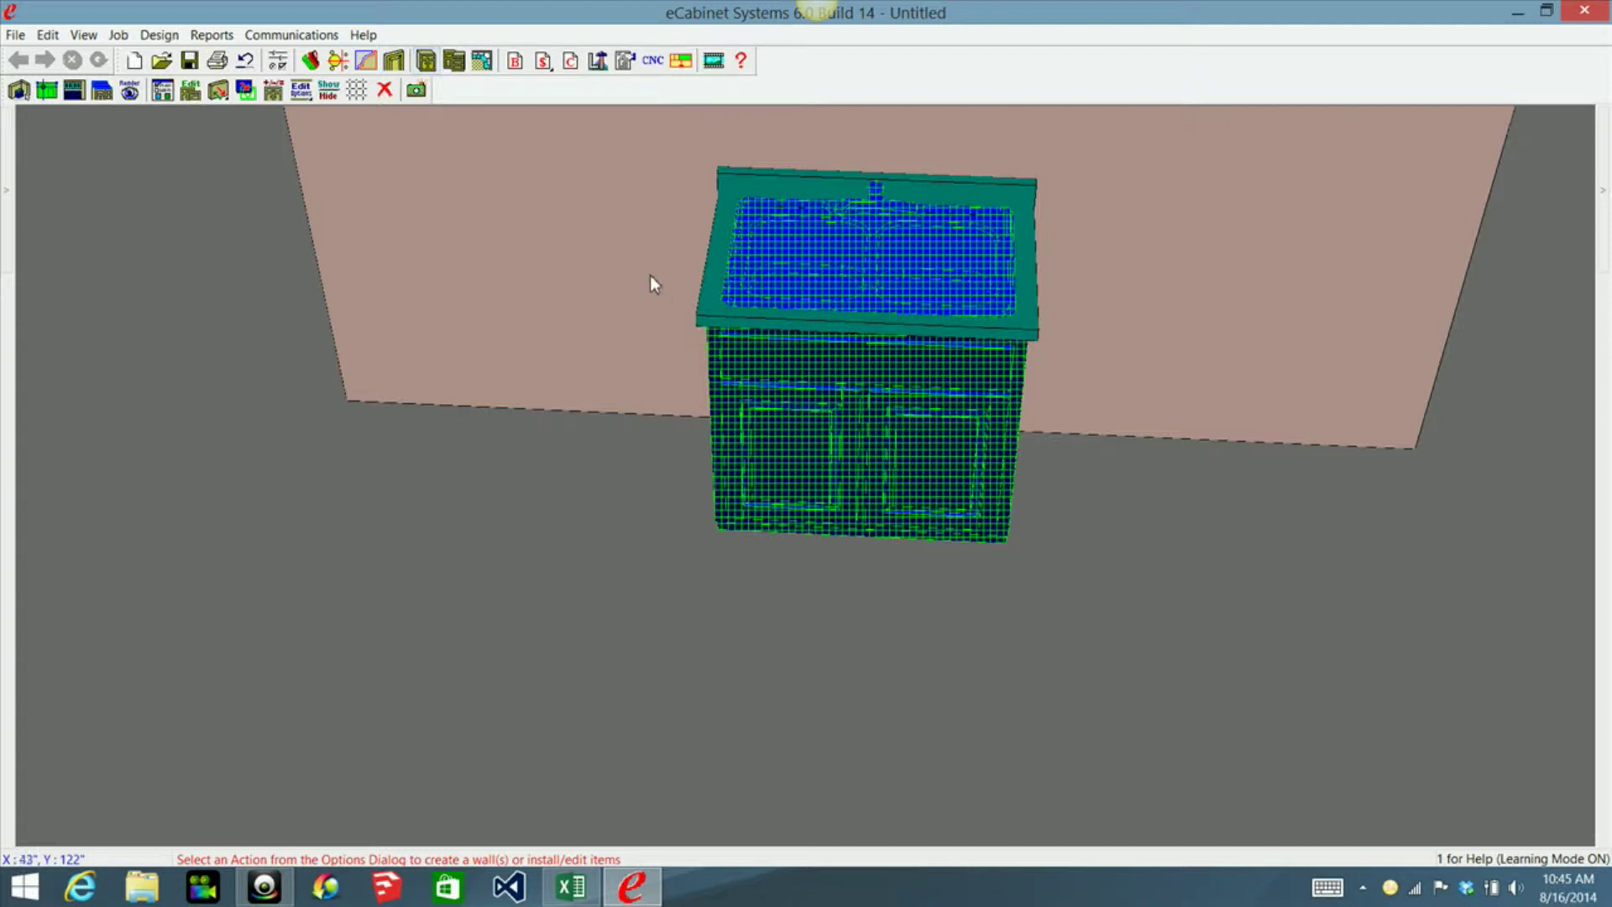
{"action": "left_click", "coordinate": [627, 318]}
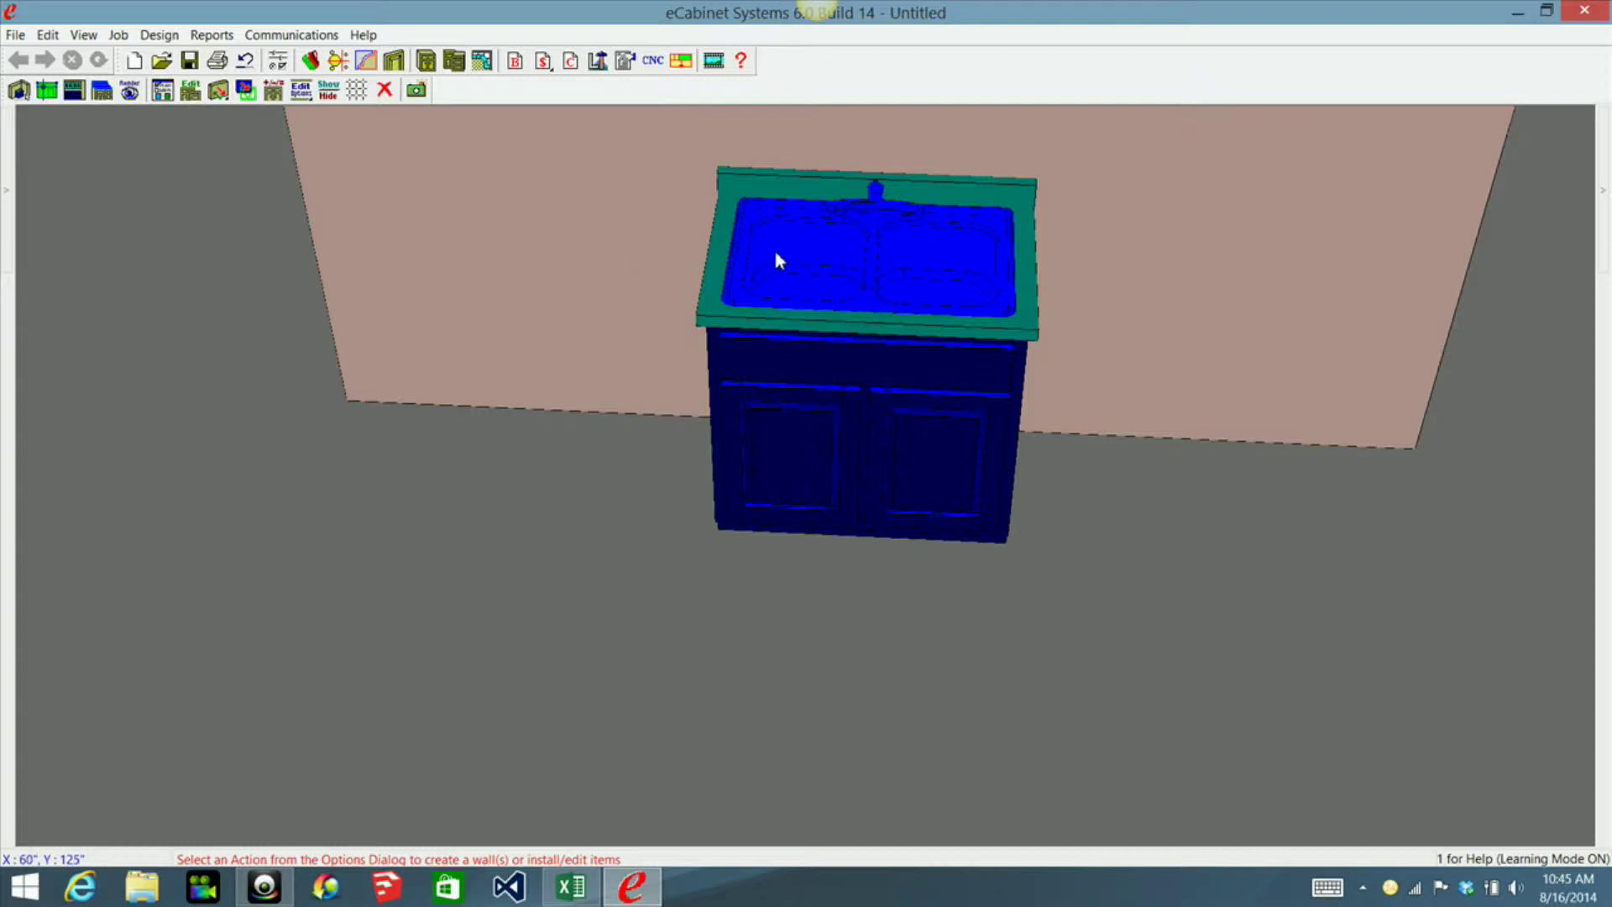
Start a new assembly and place the Std Base Sink Base cabinet from the eCabTipsDemos directory
{"action": "left_click", "coordinate": [433, 64]}
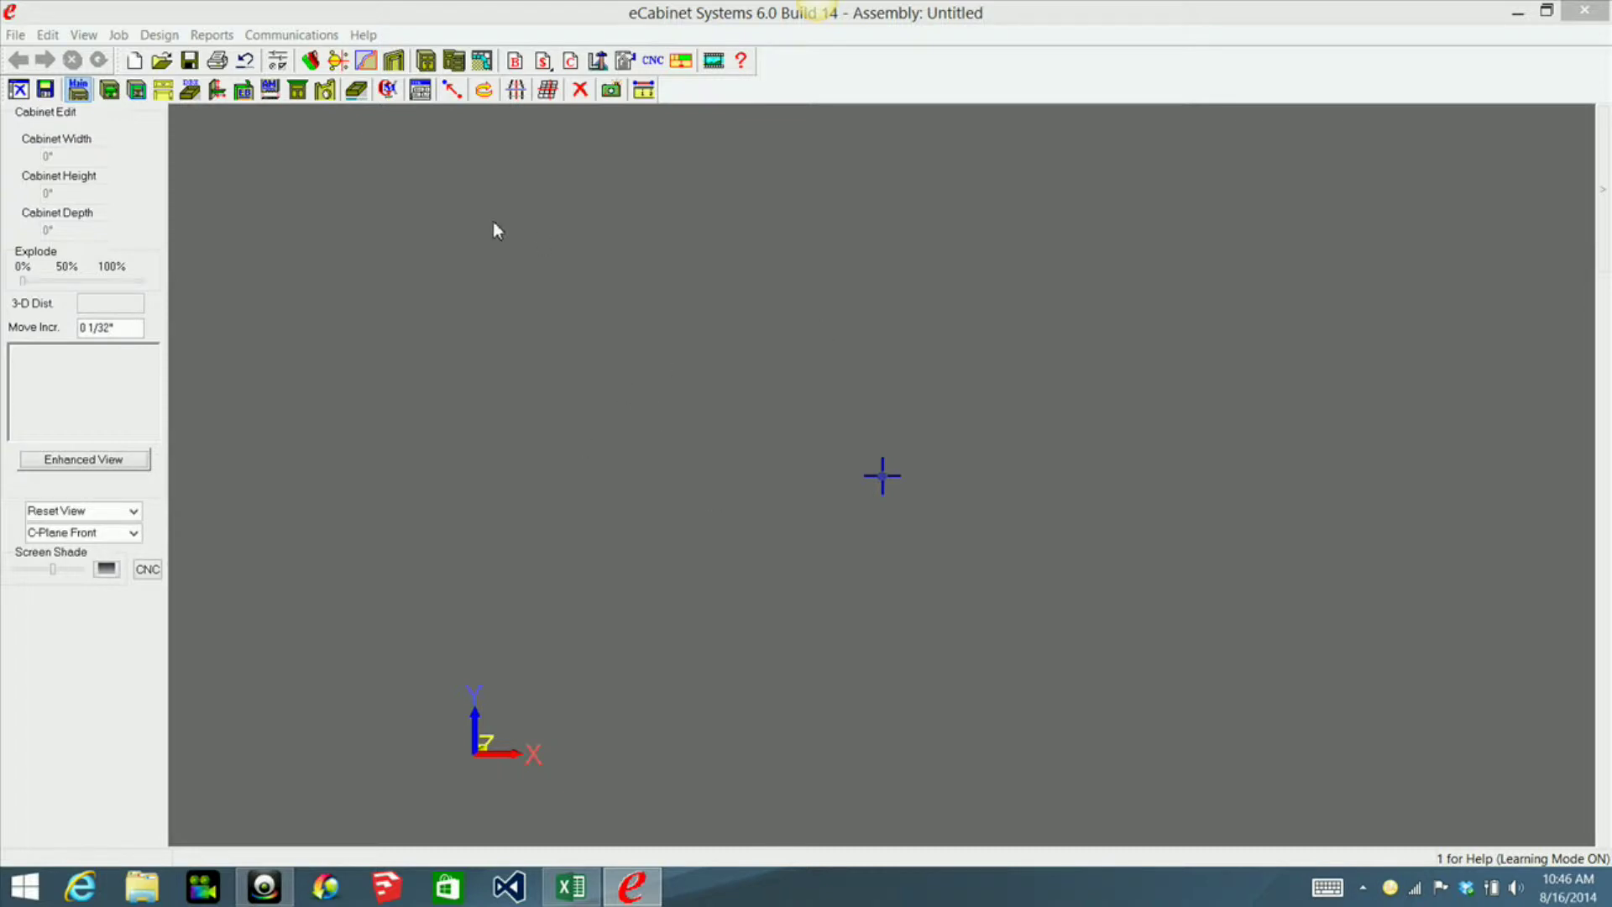
{"action": "left_click", "coordinate": [427, 66]}
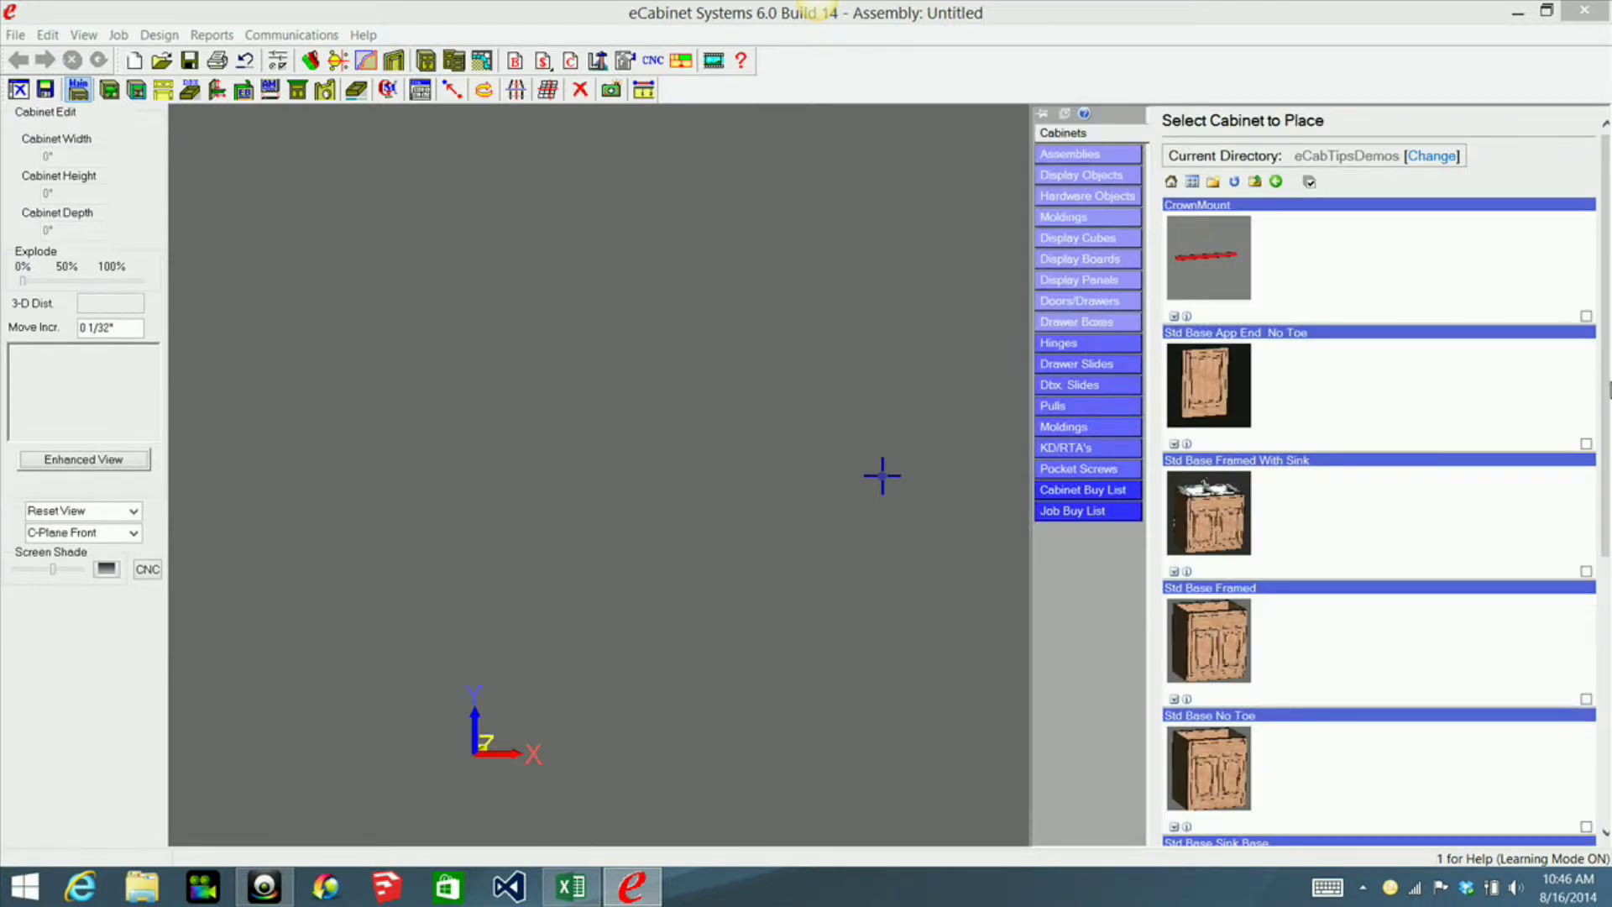
{"action": "left_click_drag", "start_coordinate": [1608, 375], "coordinate": [1608, 590]}
{"action": "left_click", "coordinate": [1229, 518]}
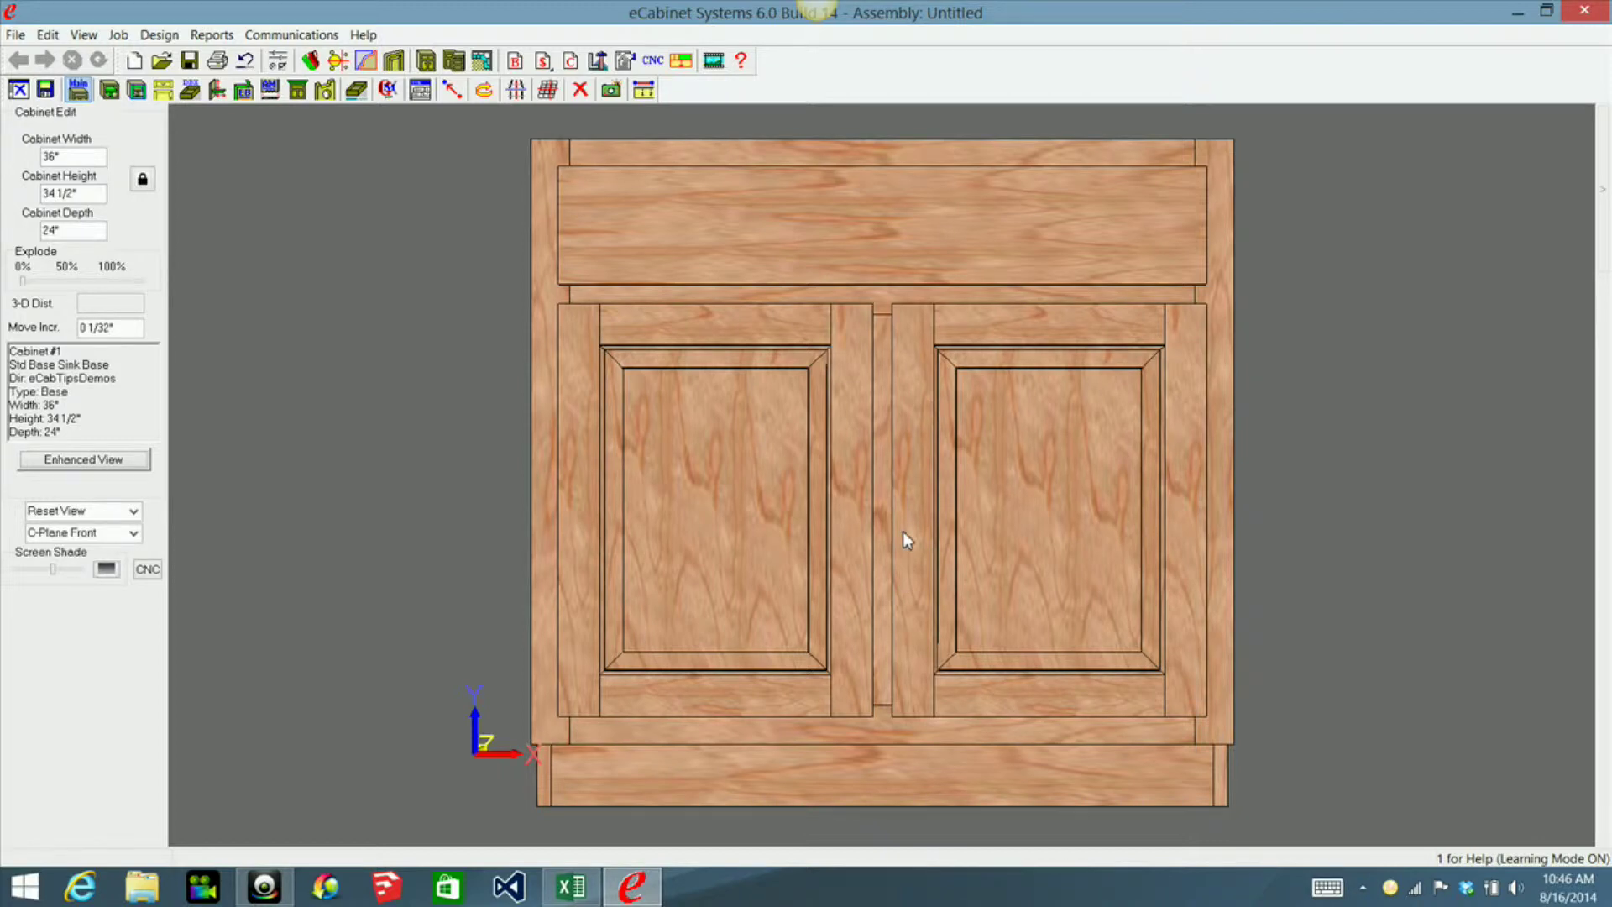
Add a tiled wood-texture display cube 12" wide, 1 1/2" high and 4" deep to the assembly
{"action": "scroll", "coordinate": [934, 391], "scroll_direction": "down", "scroll_amount": 4}
{"action": "middle_click_drag", "start_coordinate": [934, 391], "coordinate": [924, 514]}
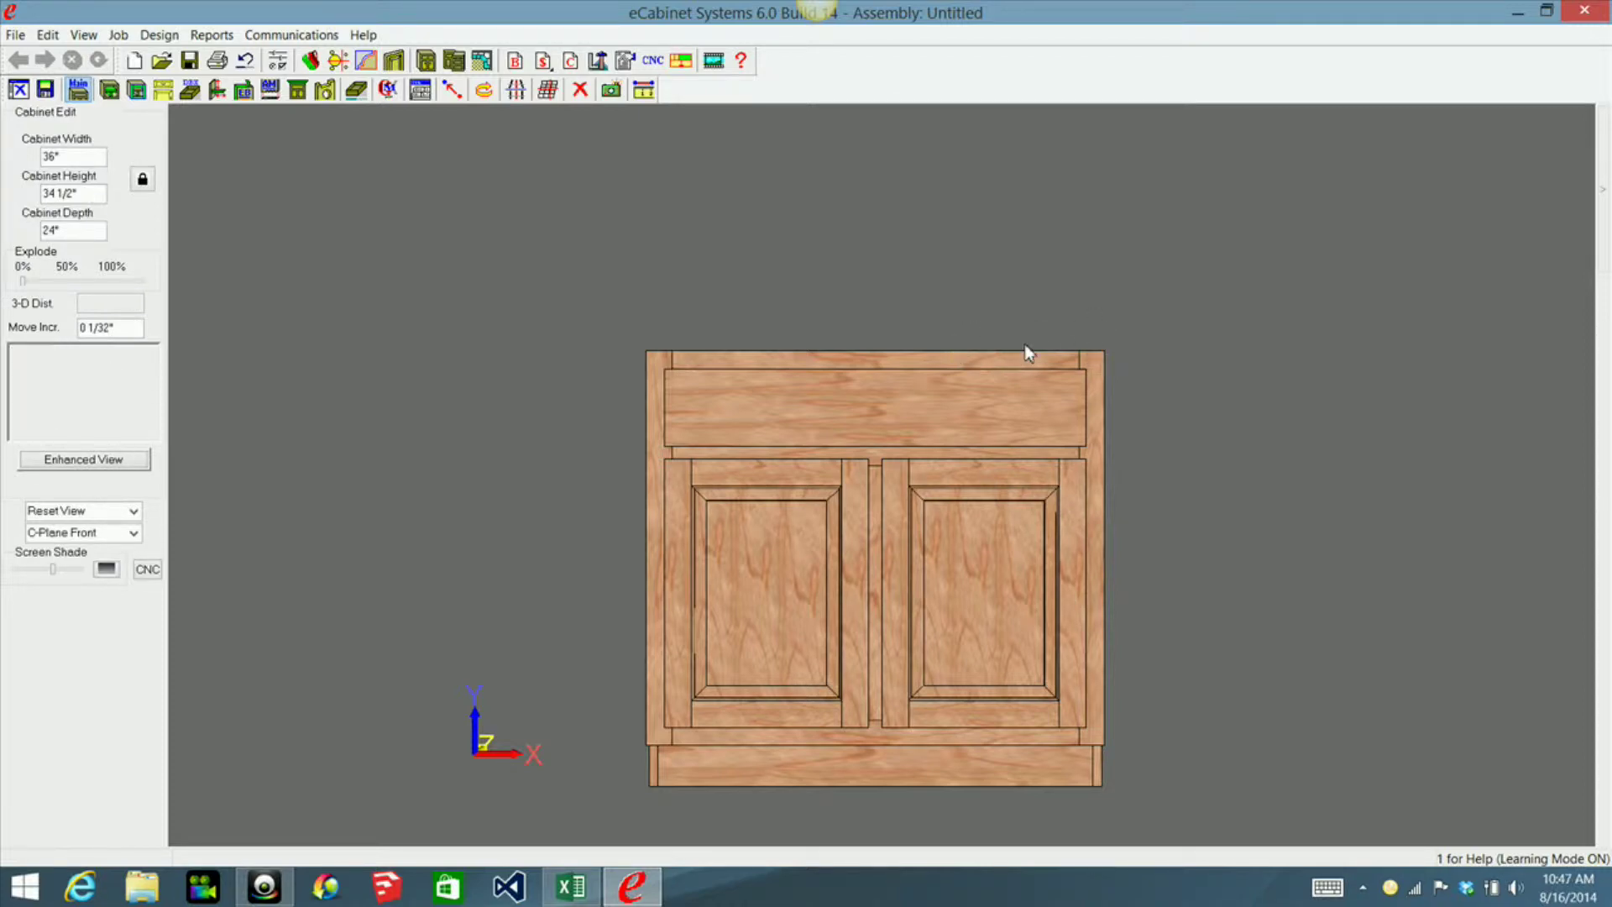
{"action": "middle_click_drag", "start_coordinate": [928, 431], "coordinate": [926, 500]}
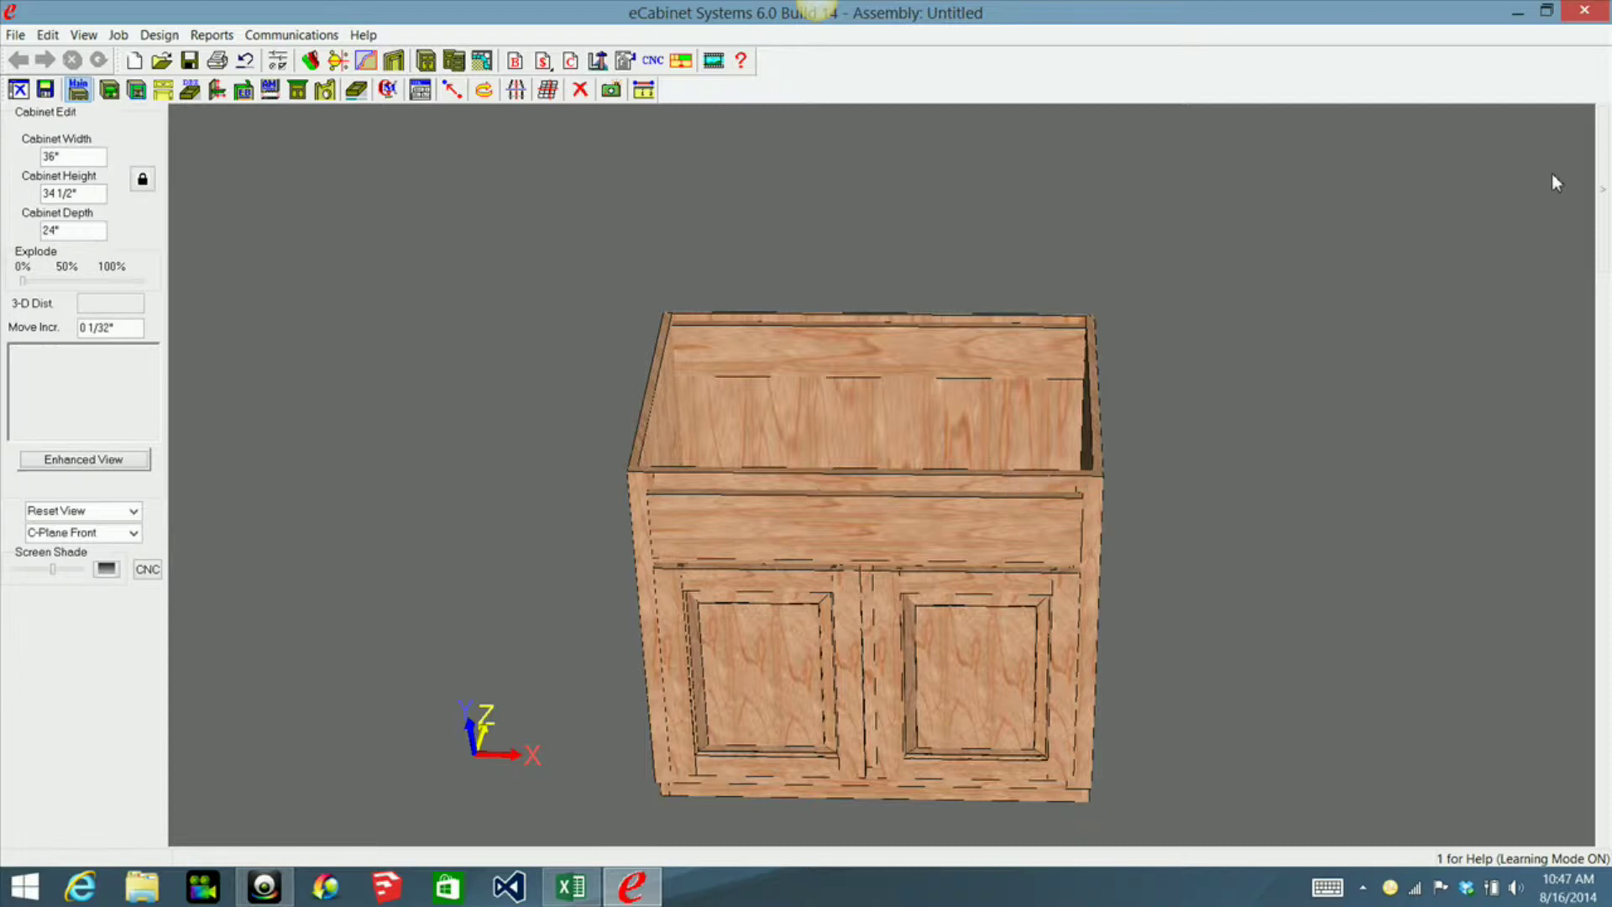
{"action": "mouse_move", "coordinate": [1604, 191]}
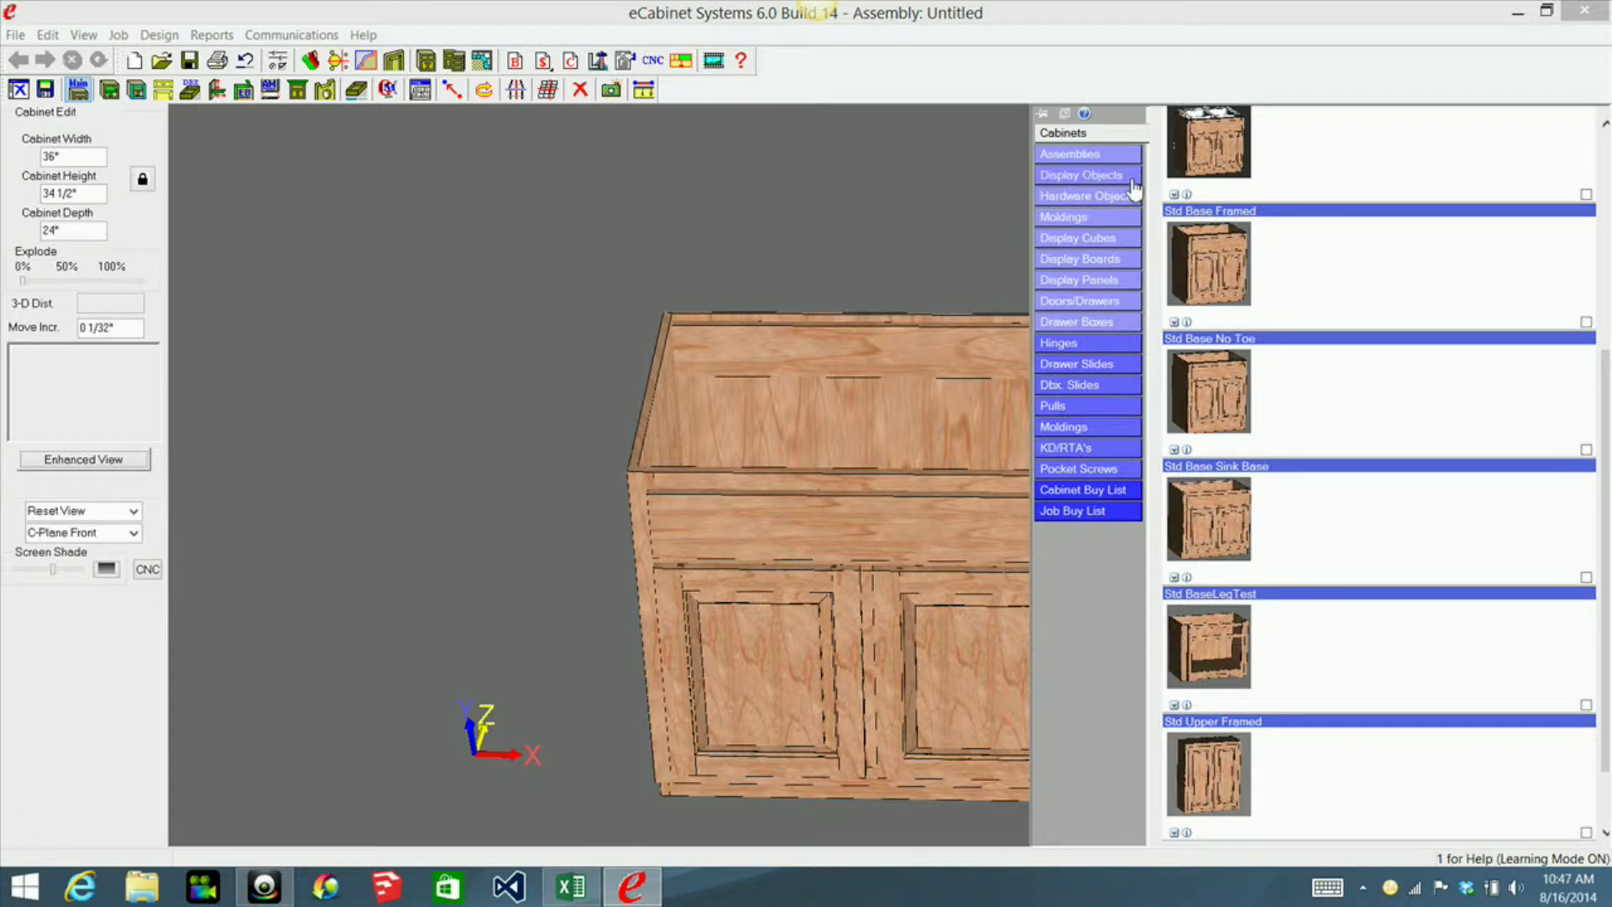
{"action": "left_click", "coordinate": [1078, 238]}
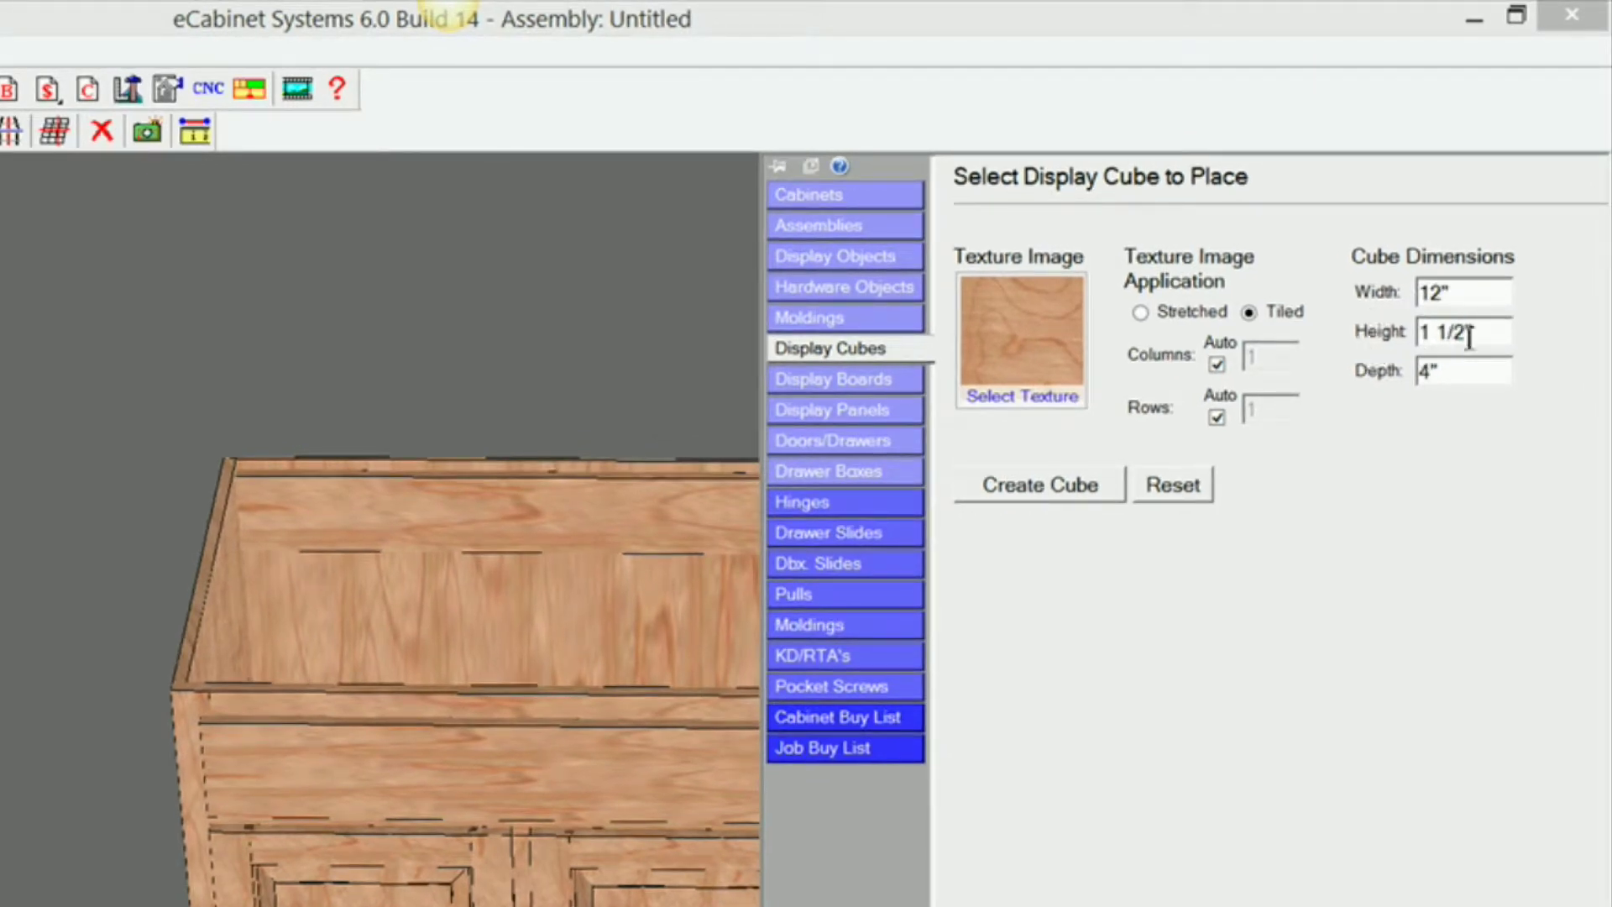
{"action": "left_click", "coordinate": [1099, 492]}
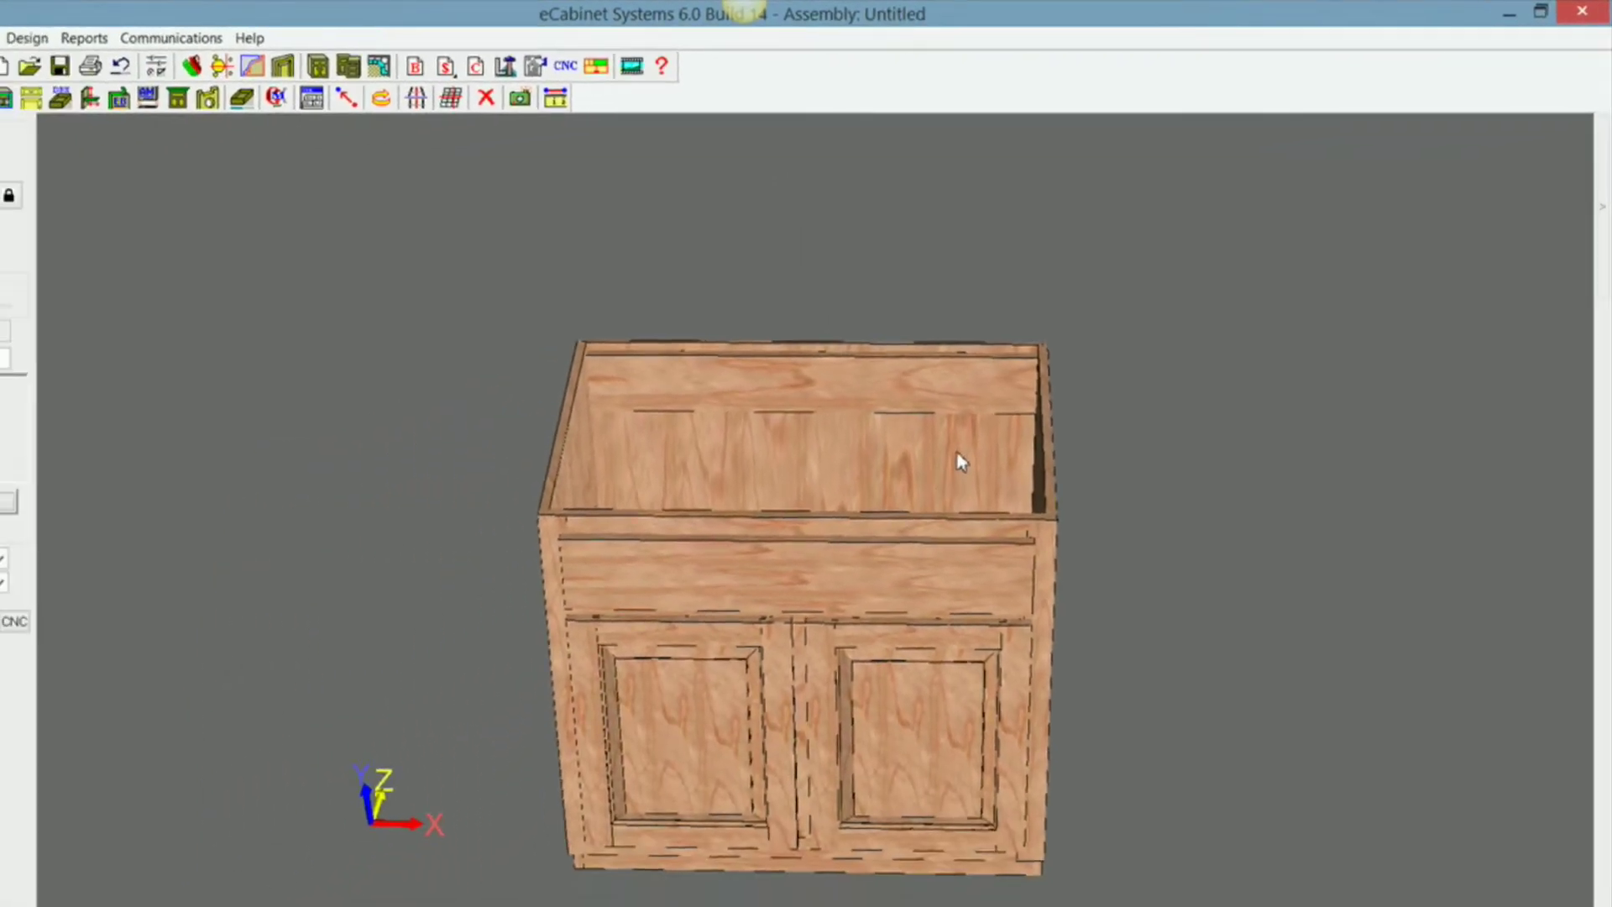
{"action": "mouse_move", "coordinate": [936, 614]}
{"action": "middle_mouse_down"}
{"action": "mouse_move", "coordinate": [918, 726]}
{"action": "mouse_move", "coordinate": [1005, 569]}
{"action": "mouse_move", "coordinate": [965, 558]}
{"action": "middle_mouse_up"}
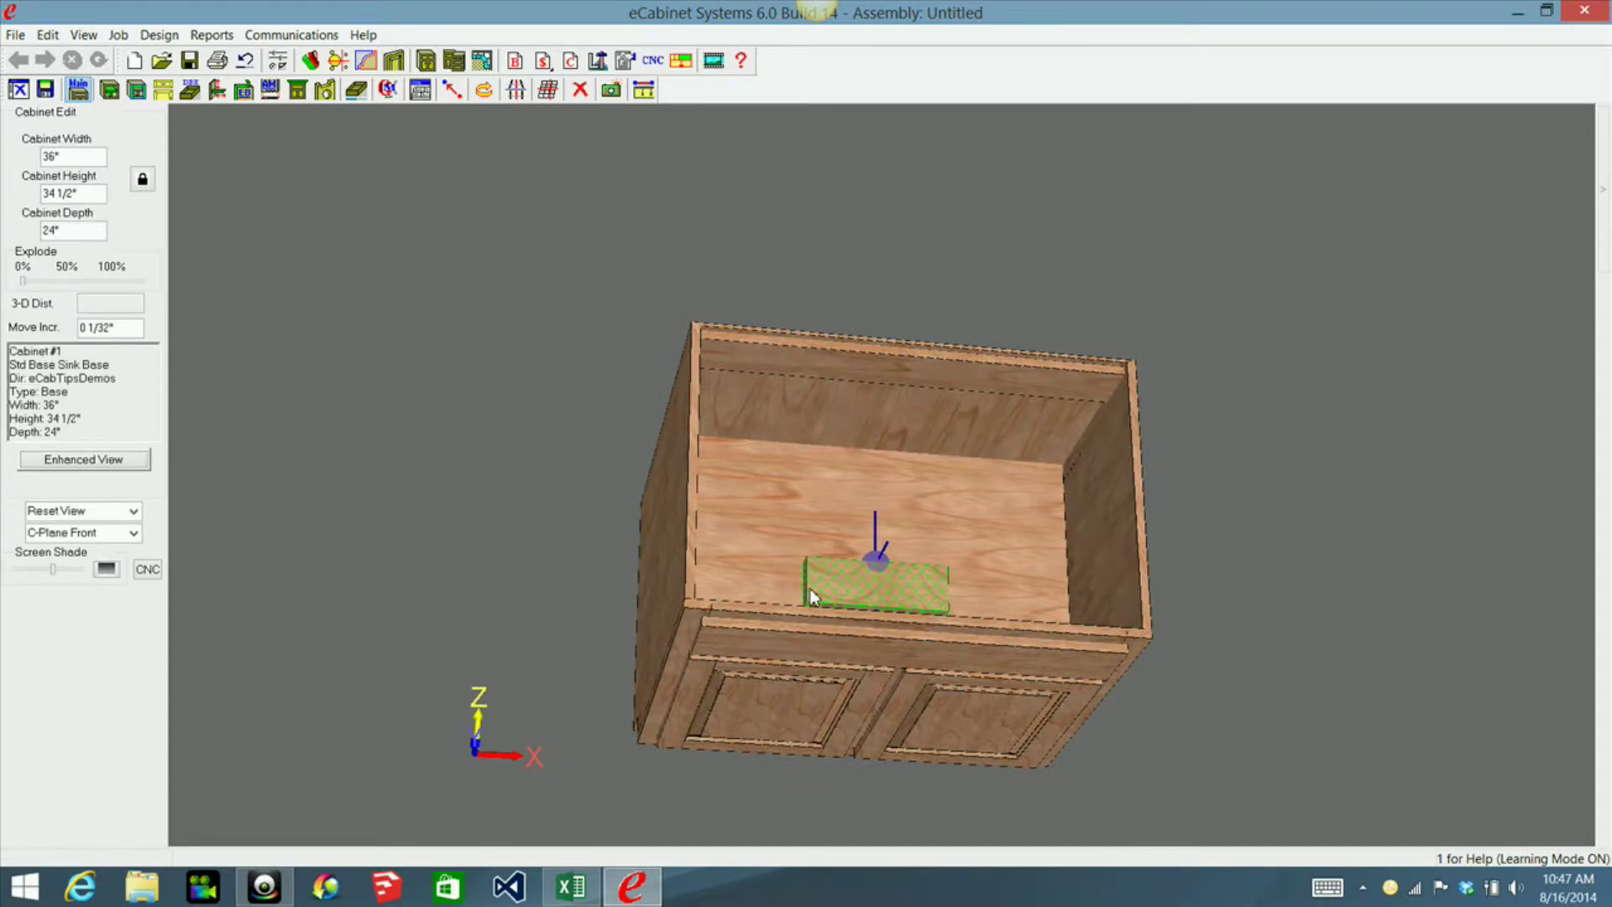
Set the move increment to 4" and raise the display cube until it clears the top of the cabinet
{"action": "middle_click_drag", "start_coordinate": [947, 684], "coordinate": [949, 491]}
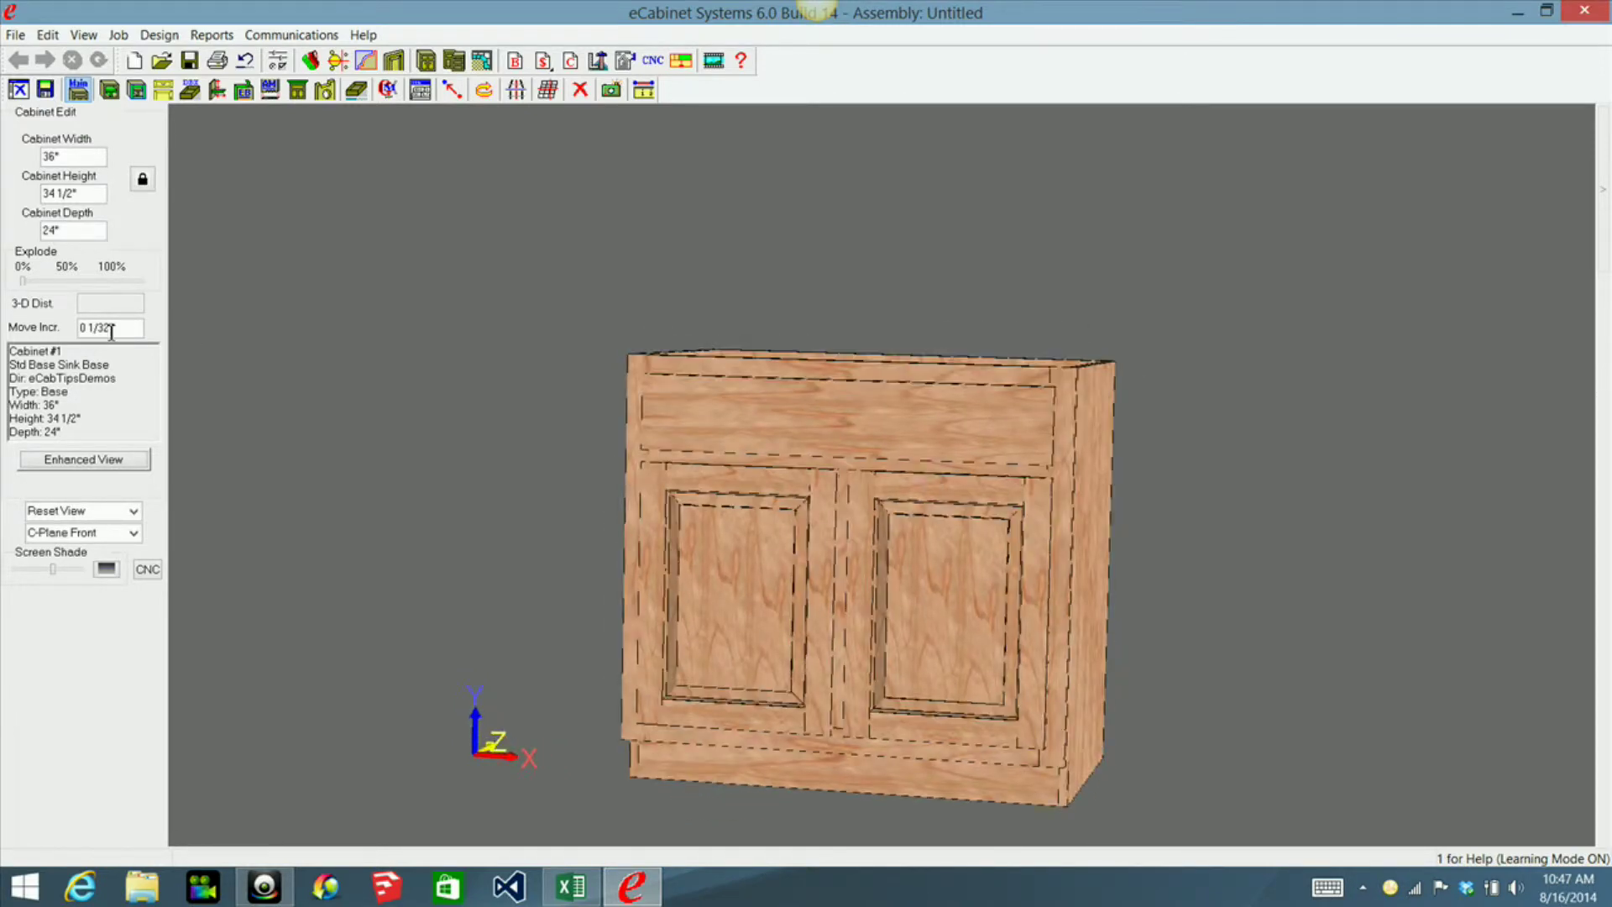
{"action": "left_click_drag", "start_coordinate": [126, 328], "coordinate": [33, 325]}
{"action": "type", "text": "4"}
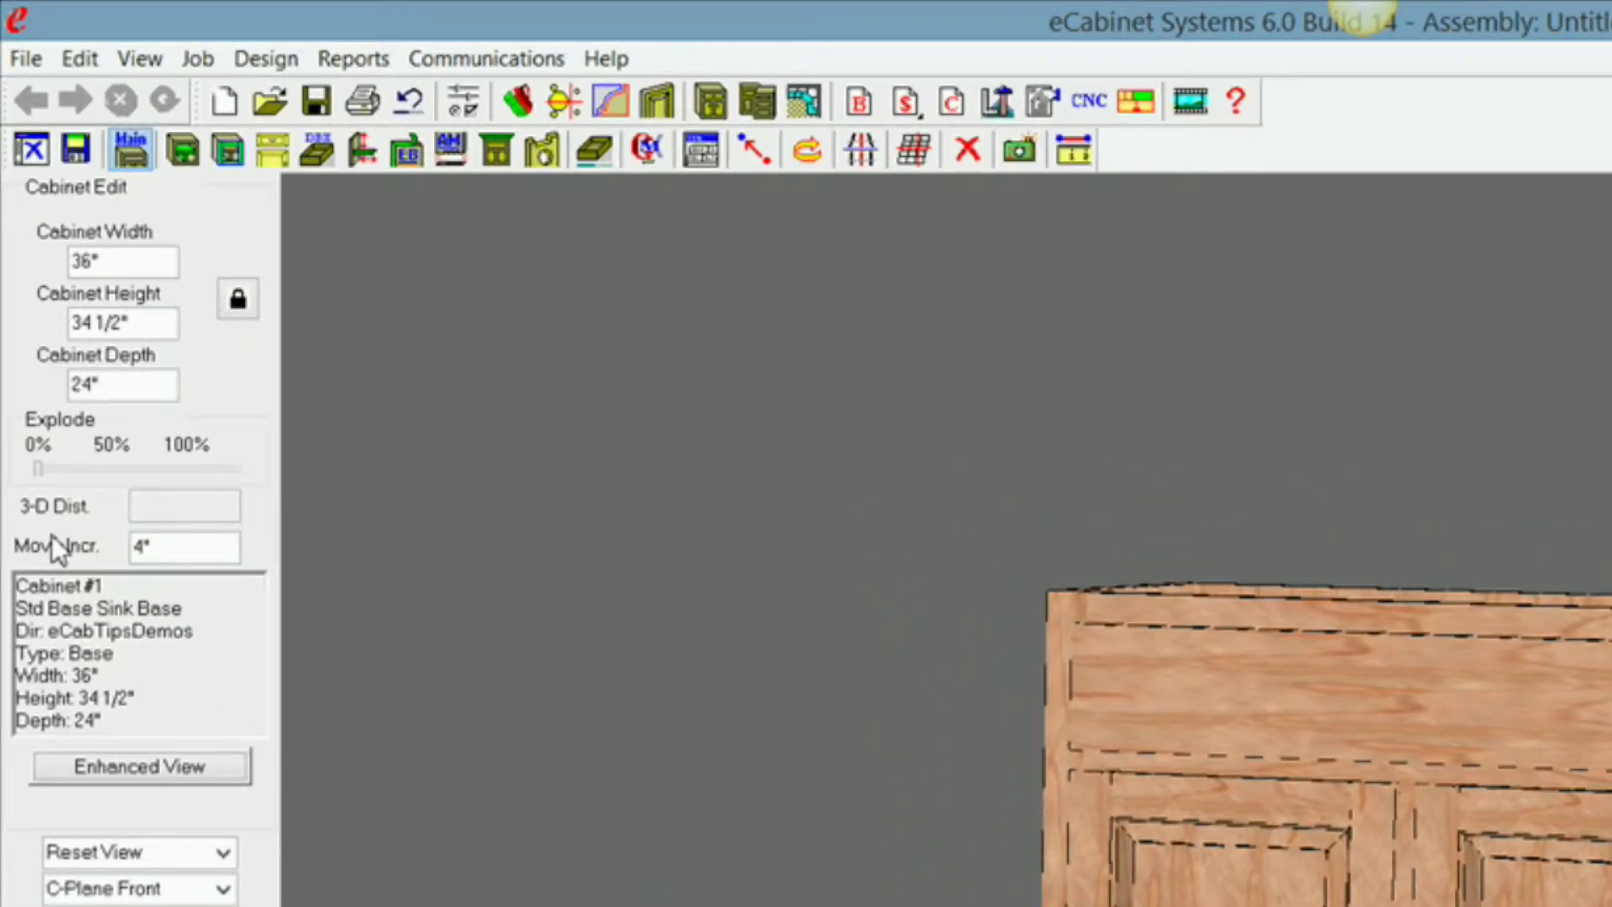
{"action": "key", "text": "Up"}
{"action": "key", "text": "Up"}
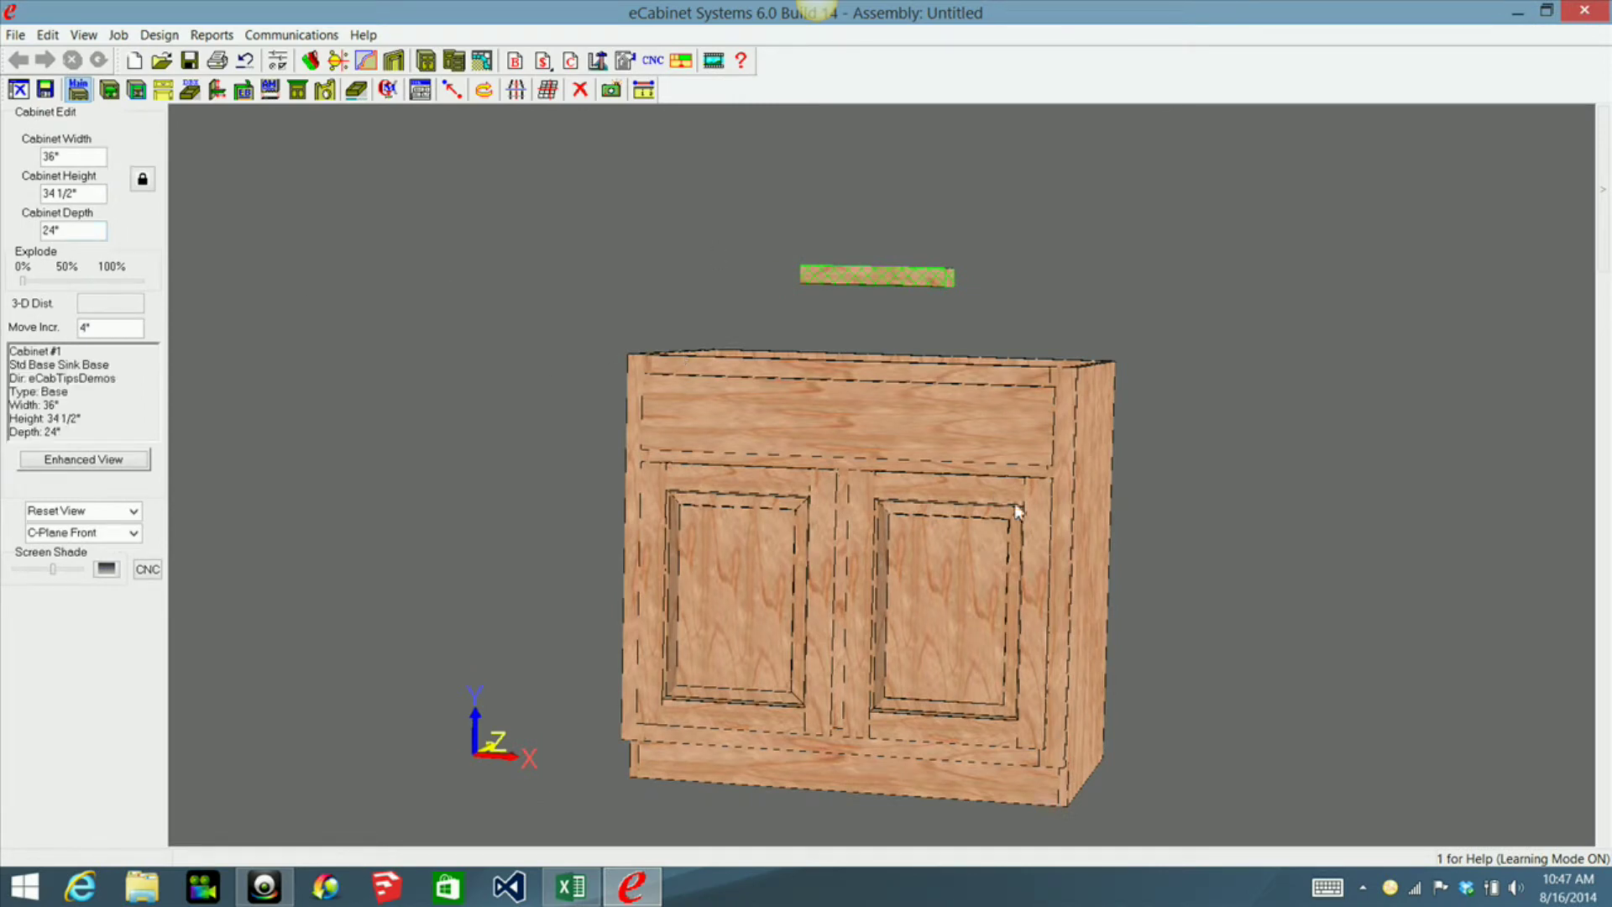
Align the display cube's lower front right corner to the cabinet's top front right corner with zero offset
{"action": "mouse_move", "coordinate": [956, 577]}
{"action": "middle_mouse_down"}
{"action": "mouse_move", "coordinate": [935, 616]}
{"action": "mouse_move", "coordinate": [950, 596]}
{"action": "middle_mouse_up"}
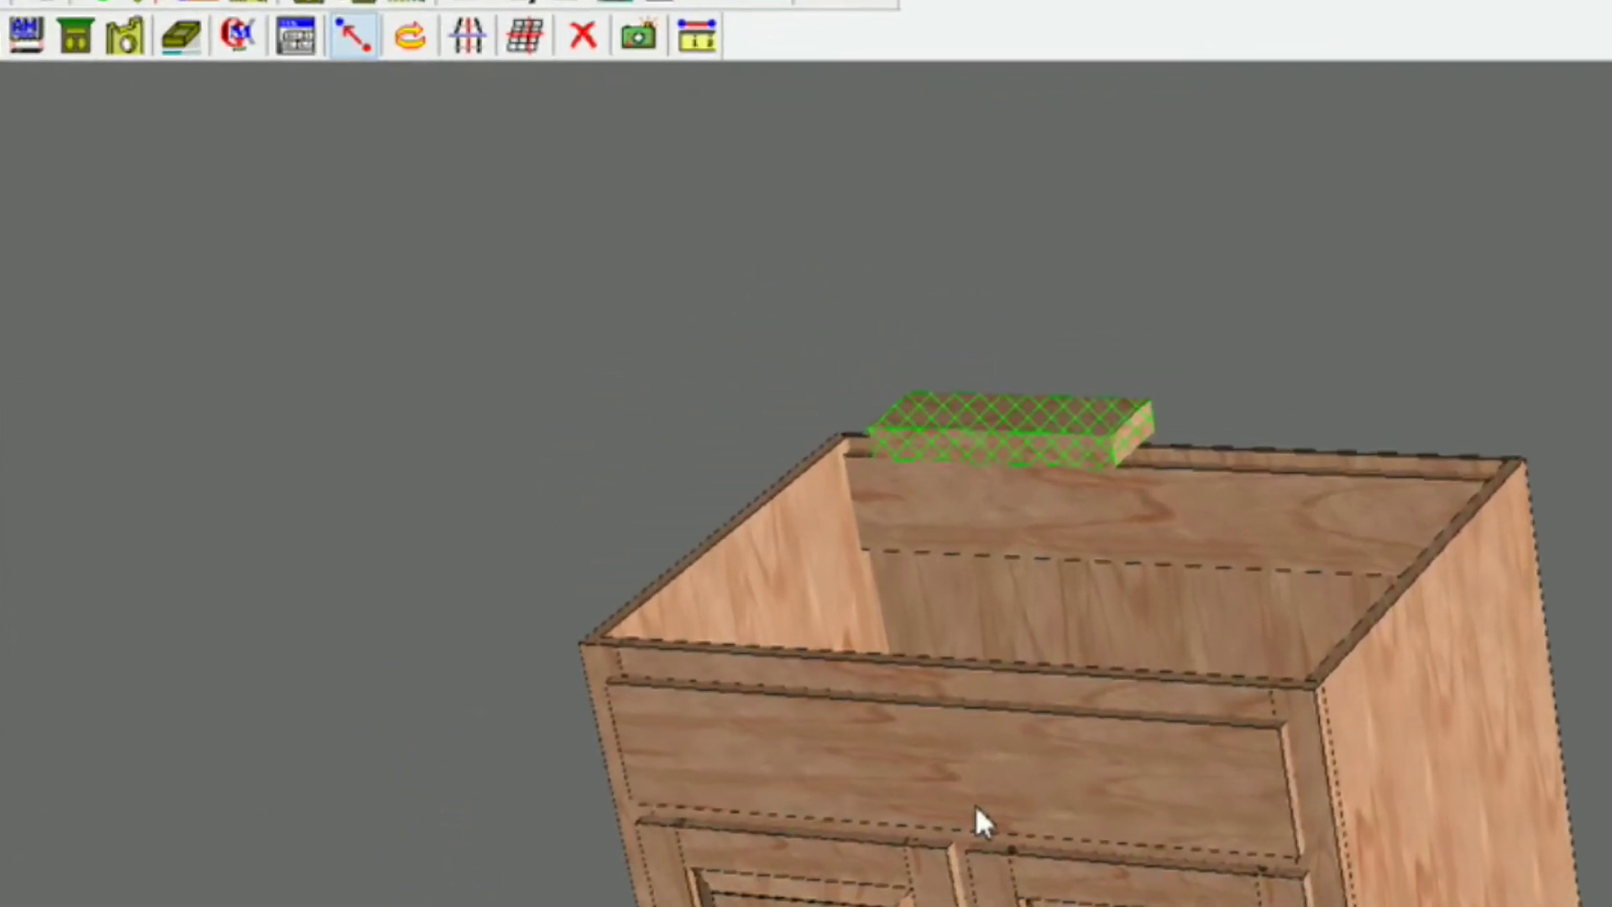
{"action": "left_click", "coordinate": [984, 803]}
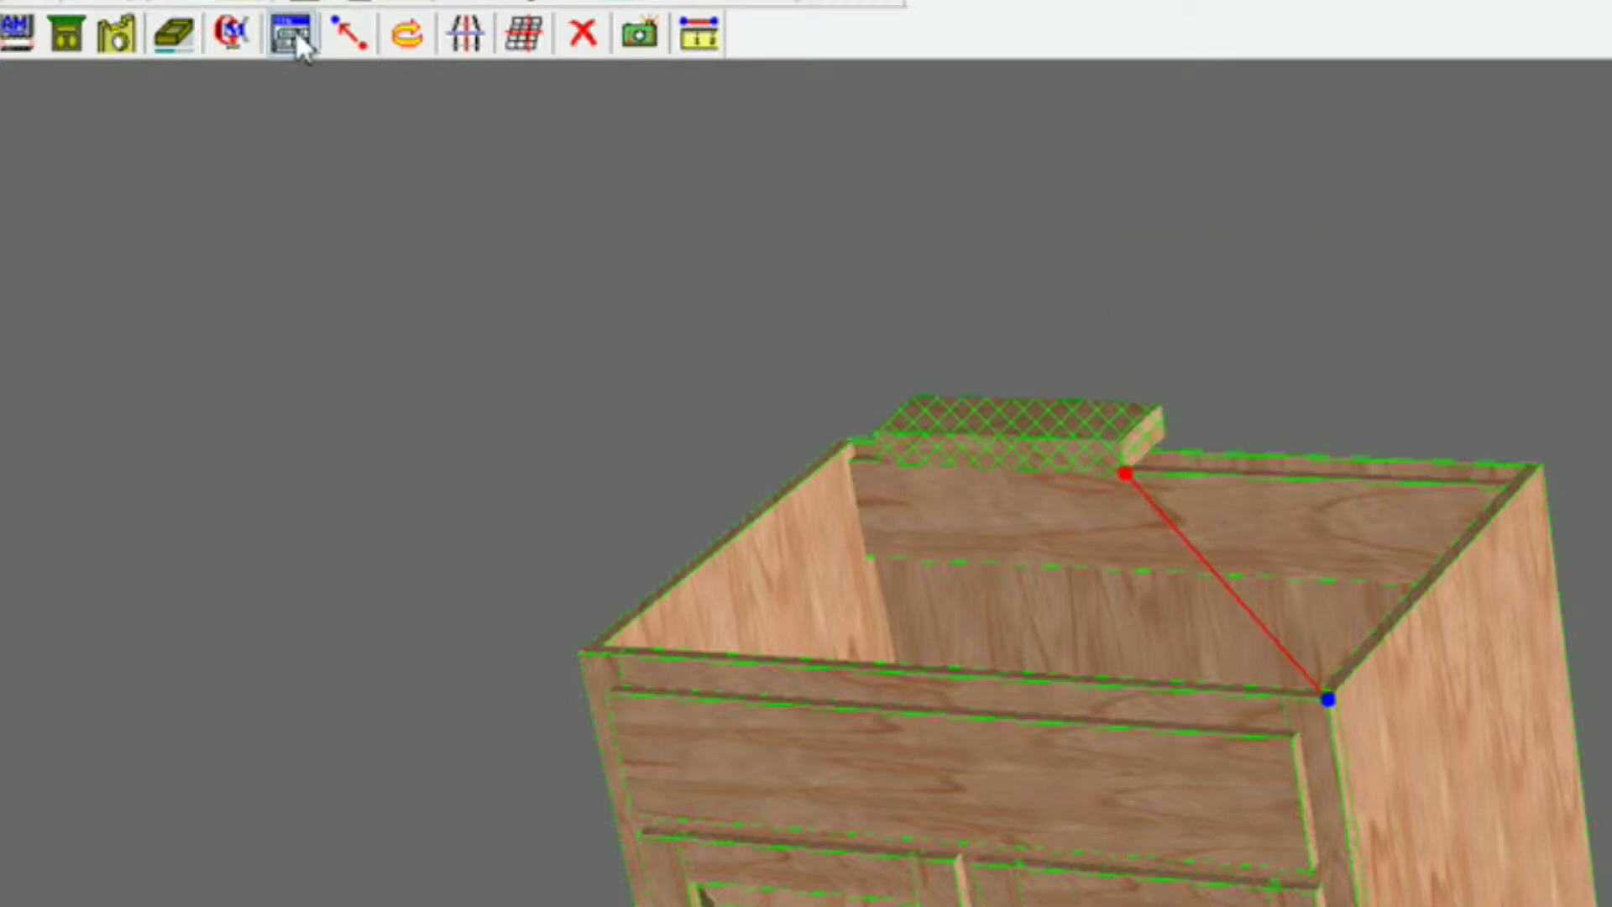
{"action": "left_click", "coordinate": [367, 17]}
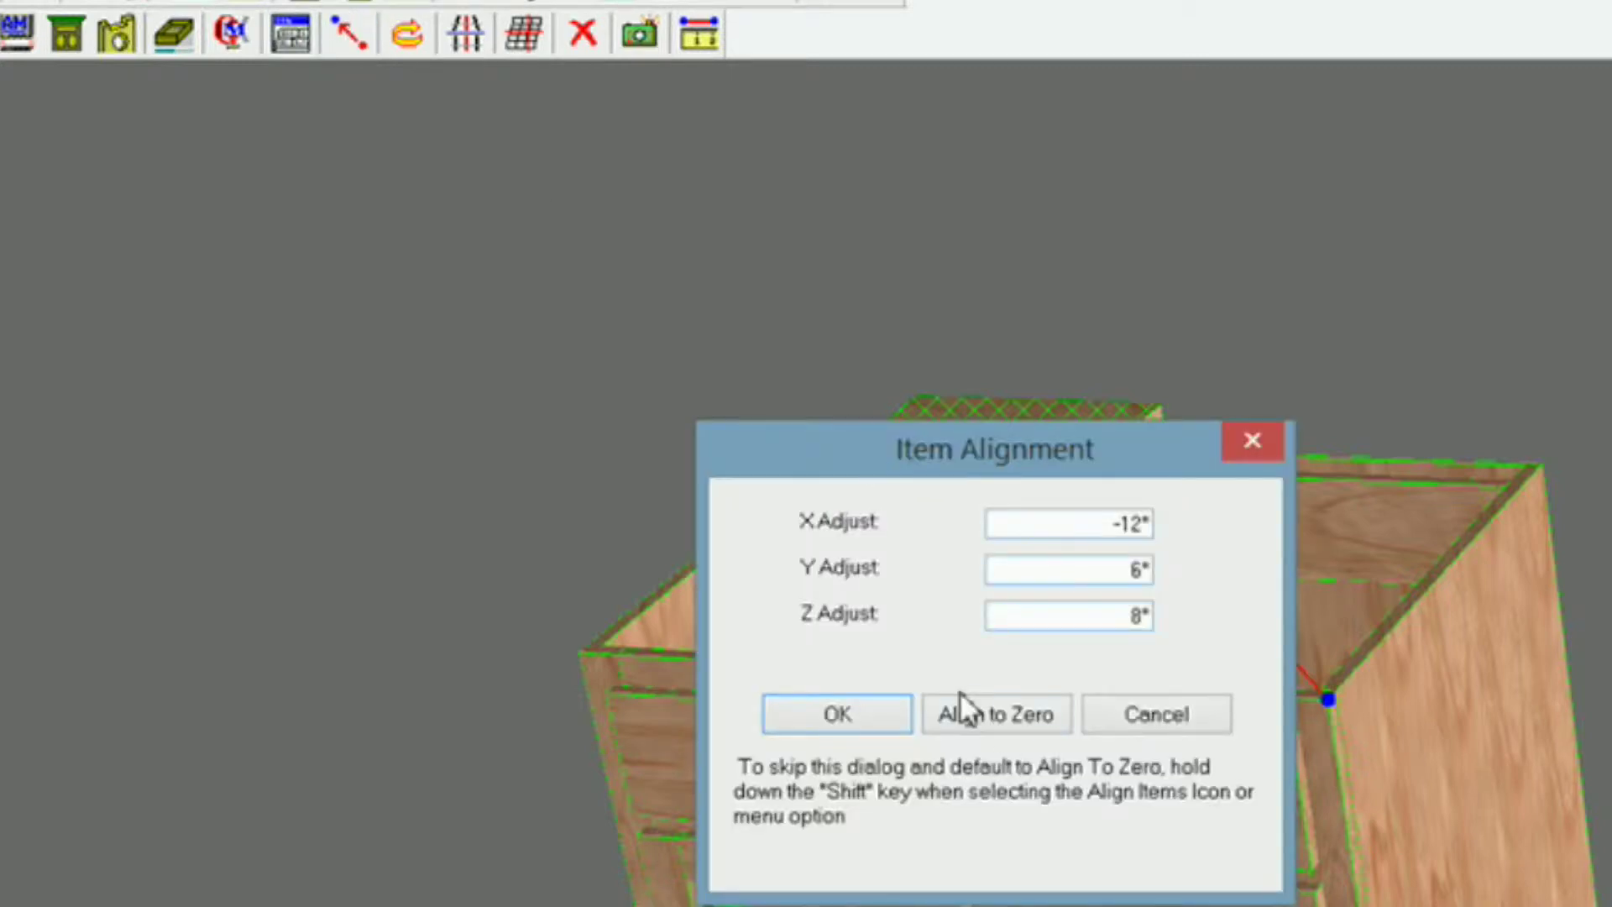
{"action": "left_click", "coordinate": [1003, 715]}
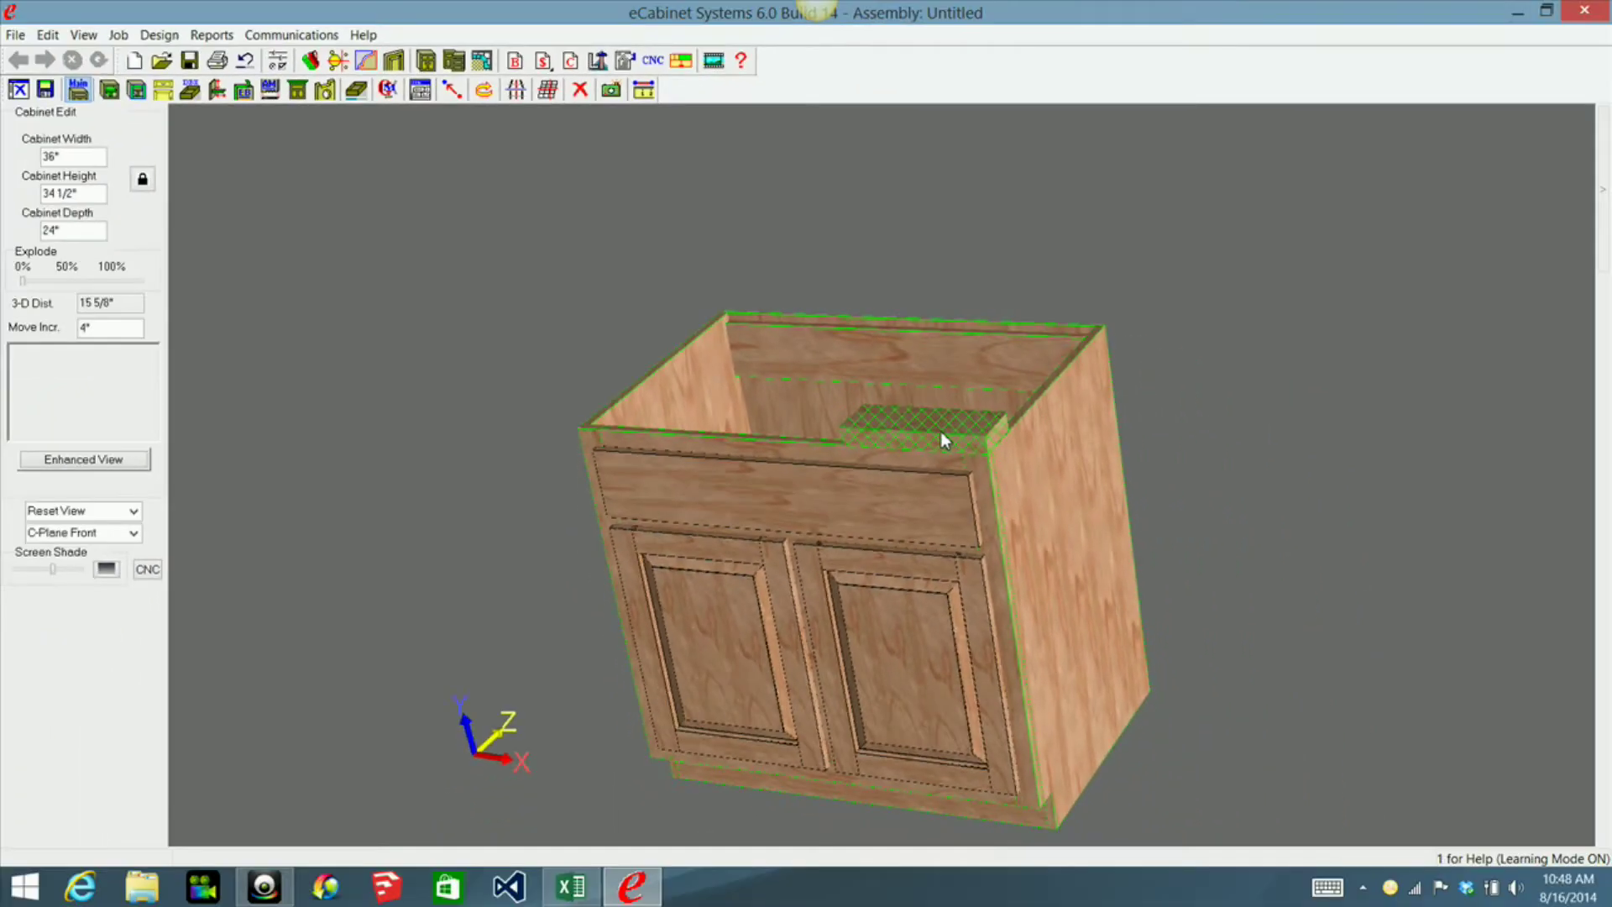
{"action": "left_click", "coordinate": [949, 431]}
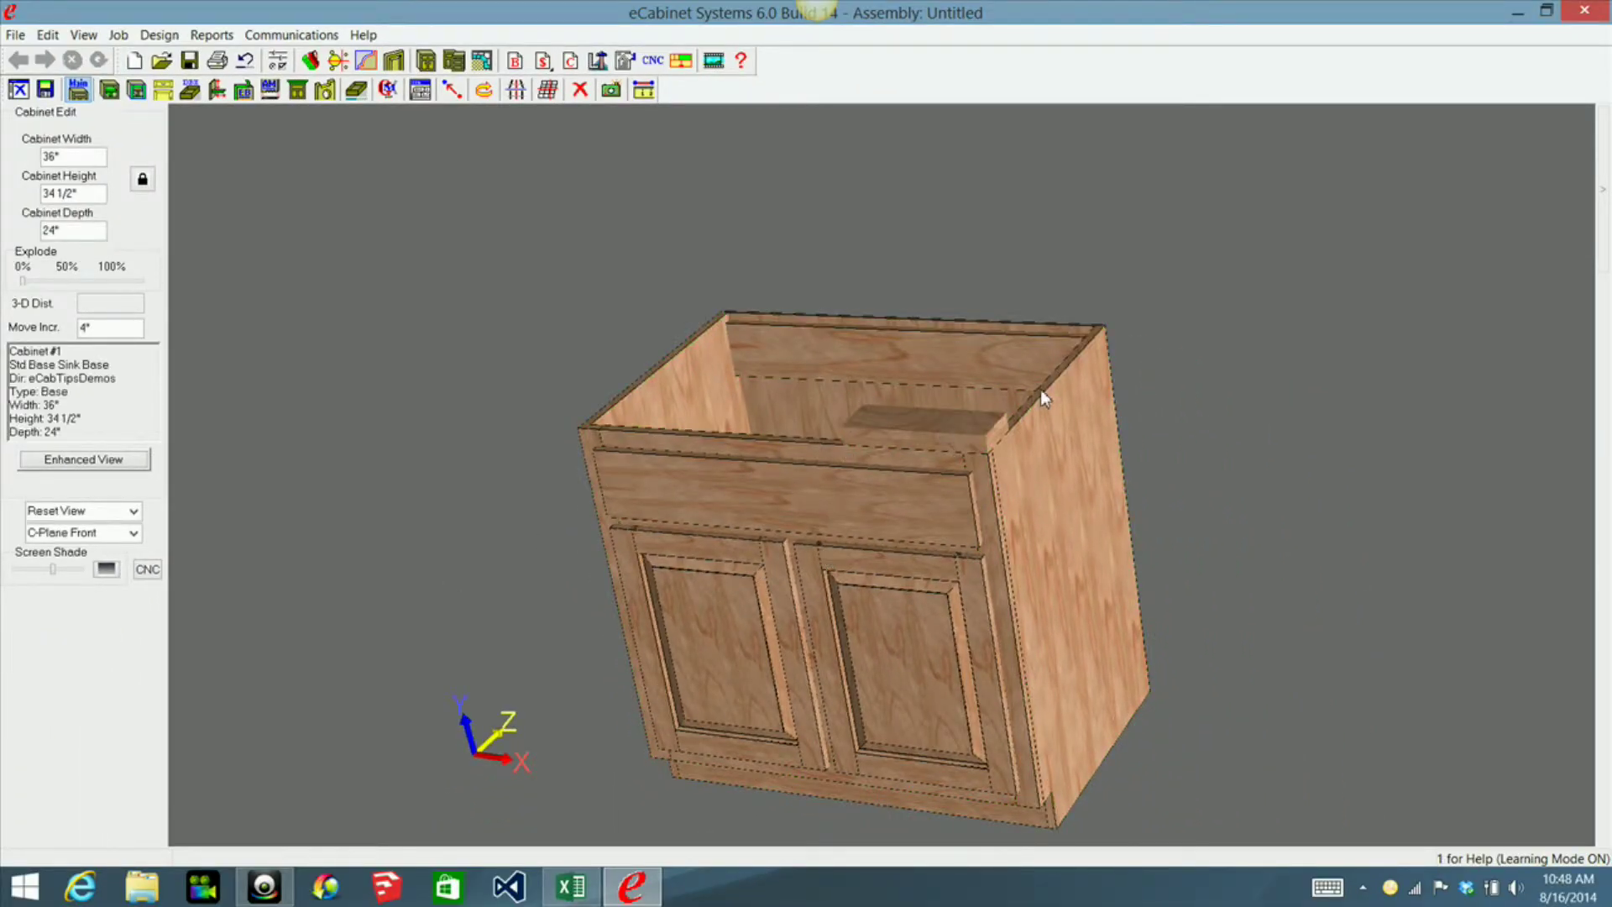
Place the display object sink ss w-strainer 22 x 33 in the assembly
{"action": "mouse_move", "coordinate": [1603, 189]}
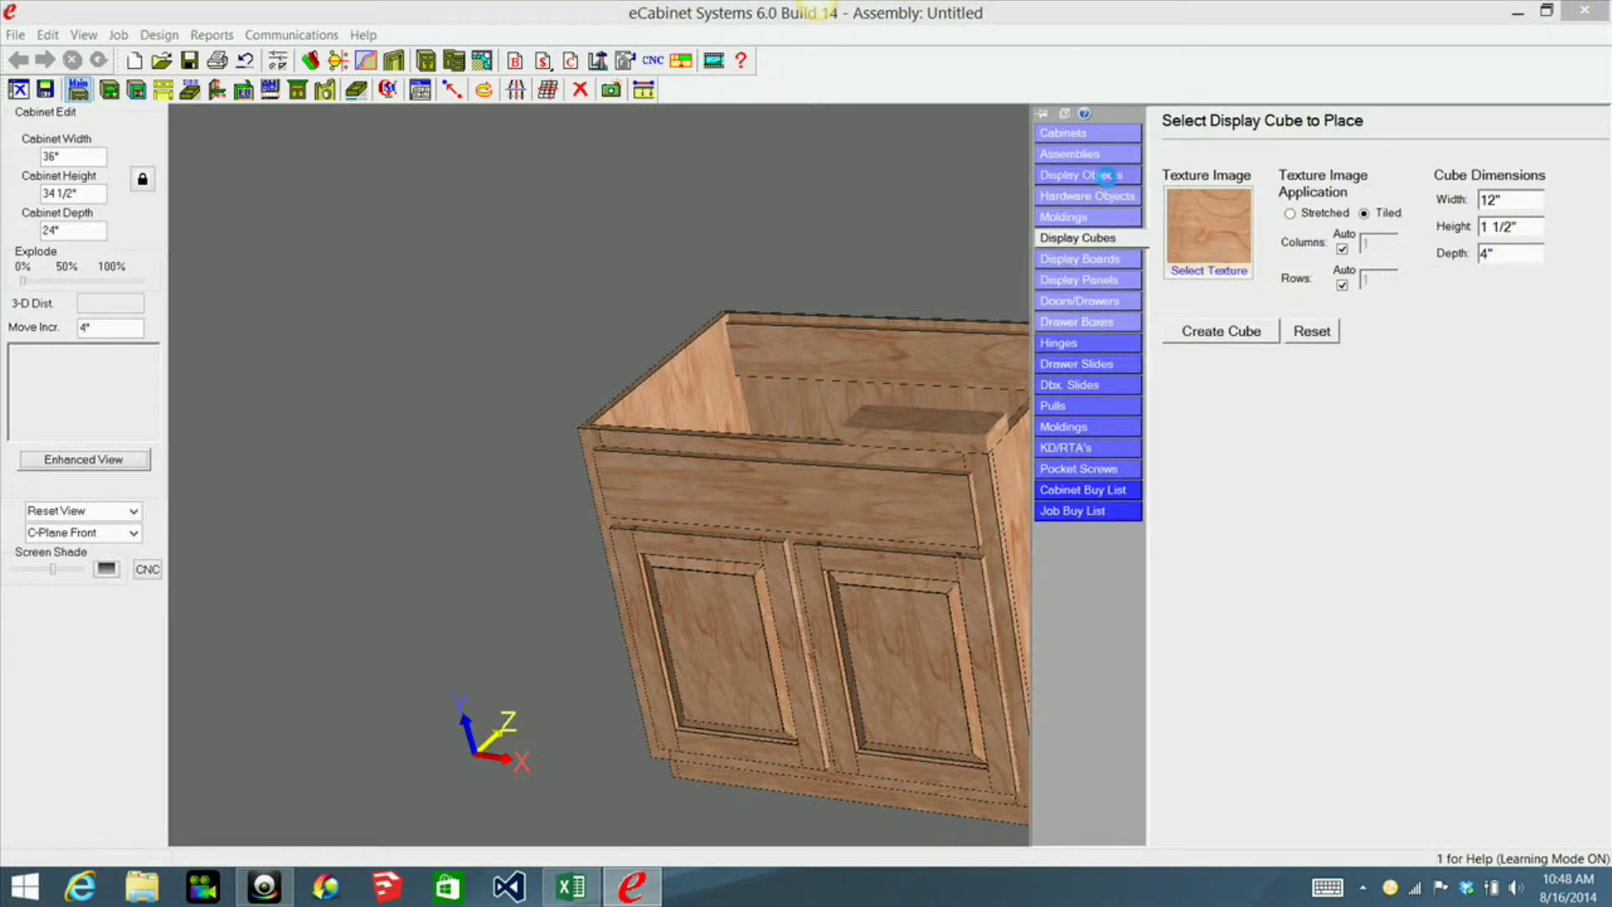
{"action": "left_click", "coordinate": [1104, 176]}
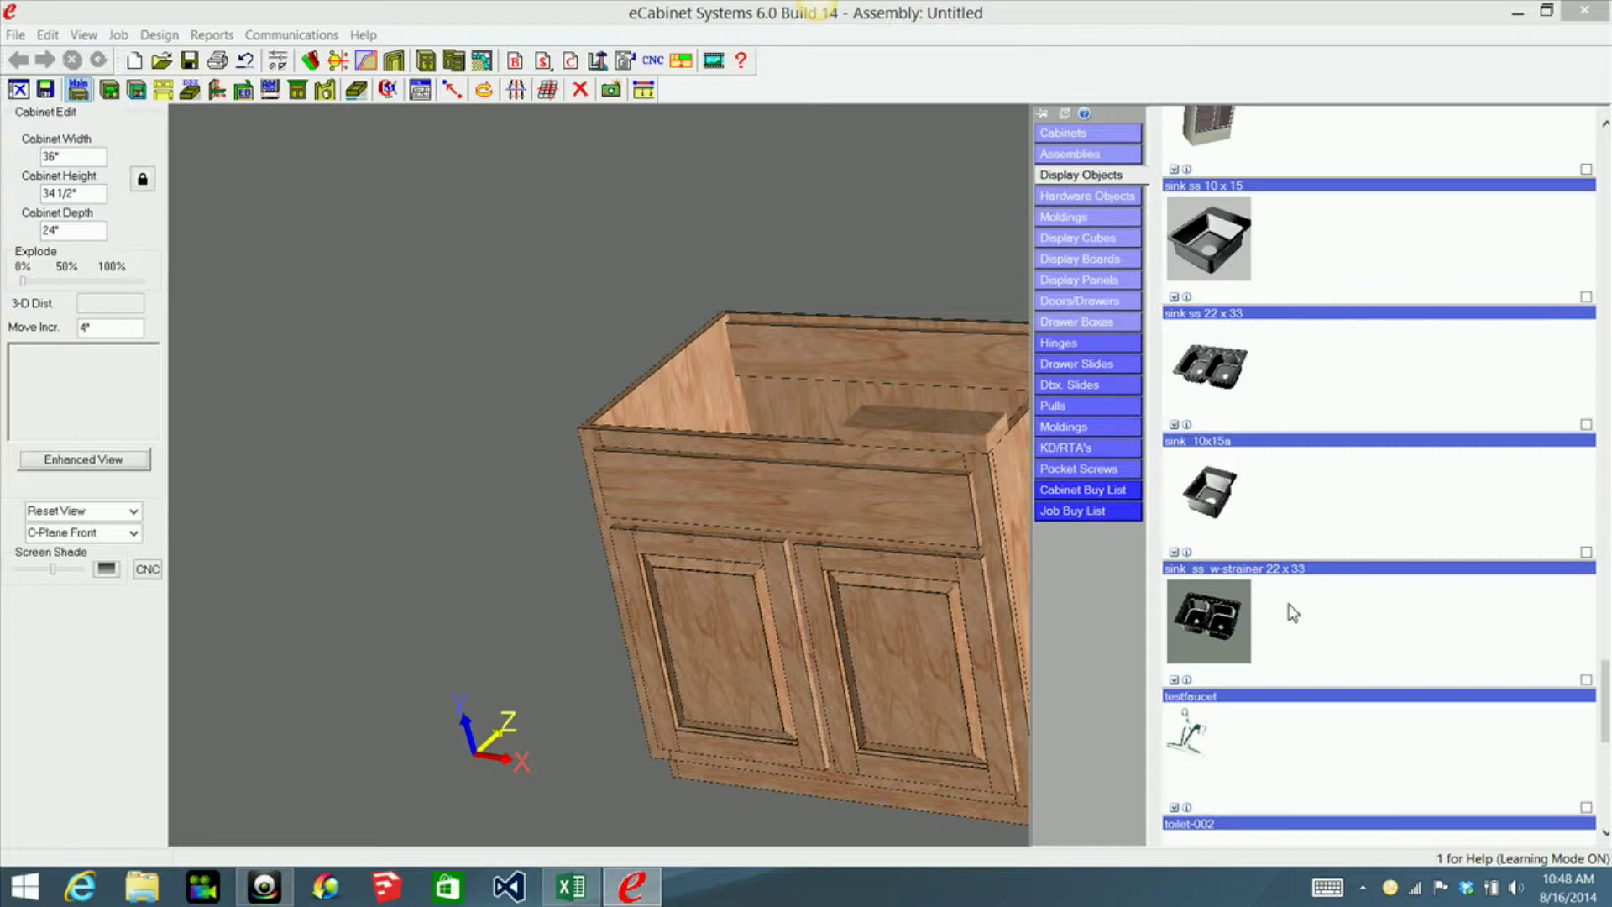
{"action": "left_click", "coordinate": [1214, 623]}
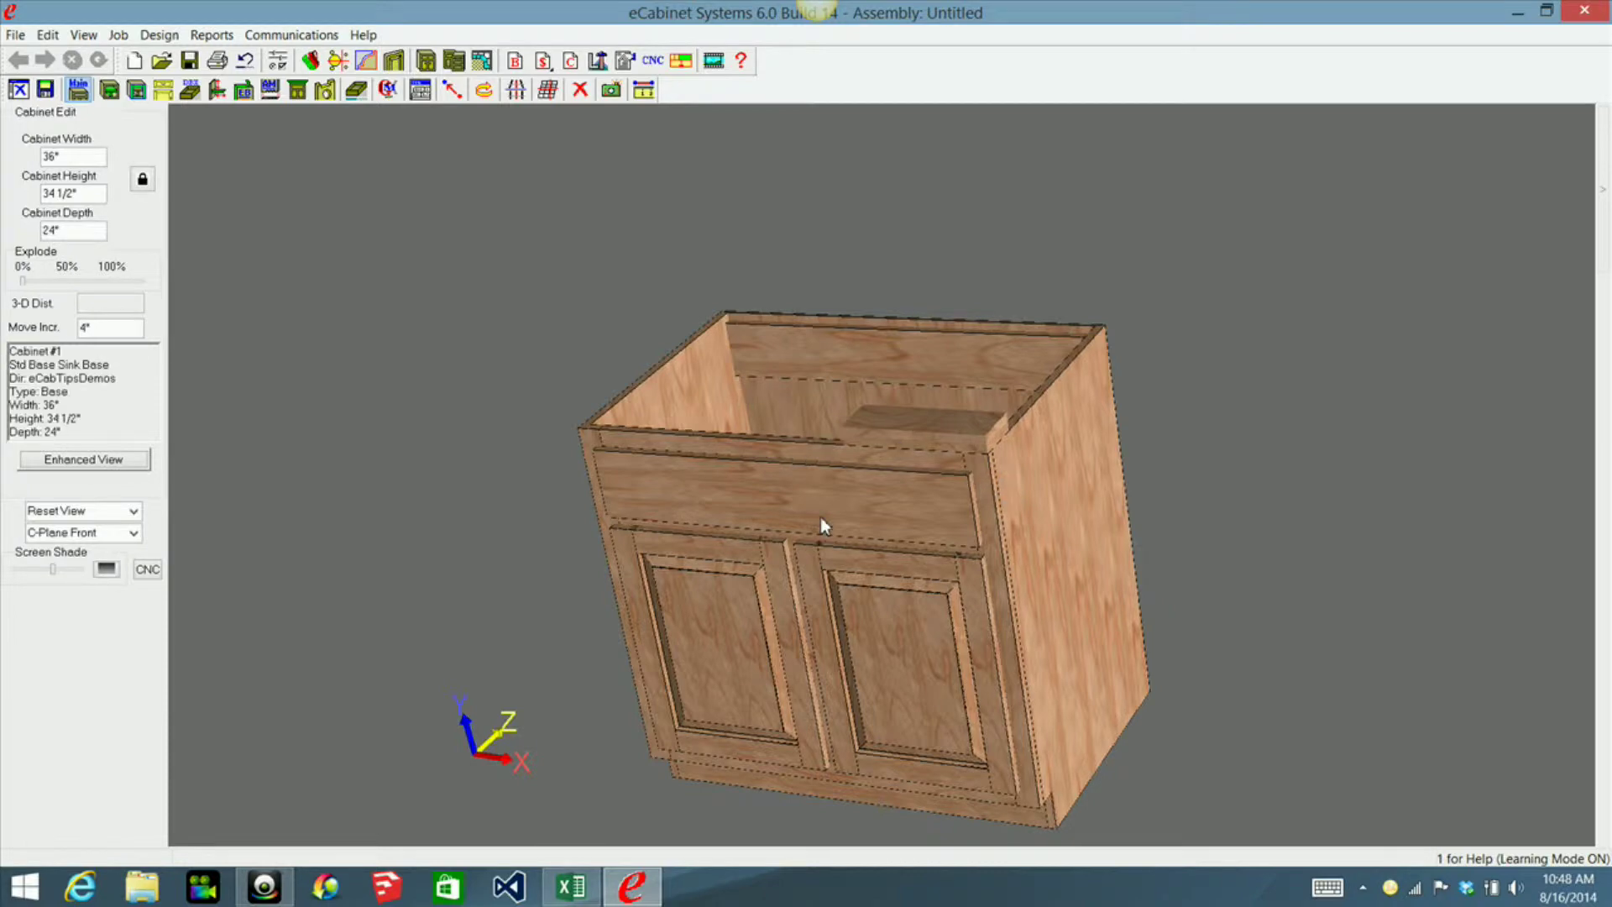
{"action": "left_click", "coordinate": [903, 512]}
Rotate the double-bowl sink 270° about the X axis so its rim lies flat with the bowls opening upward
{"action": "middle_click_drag", "start_coordinate": [935, 605], "coordinate": [839, 529]}
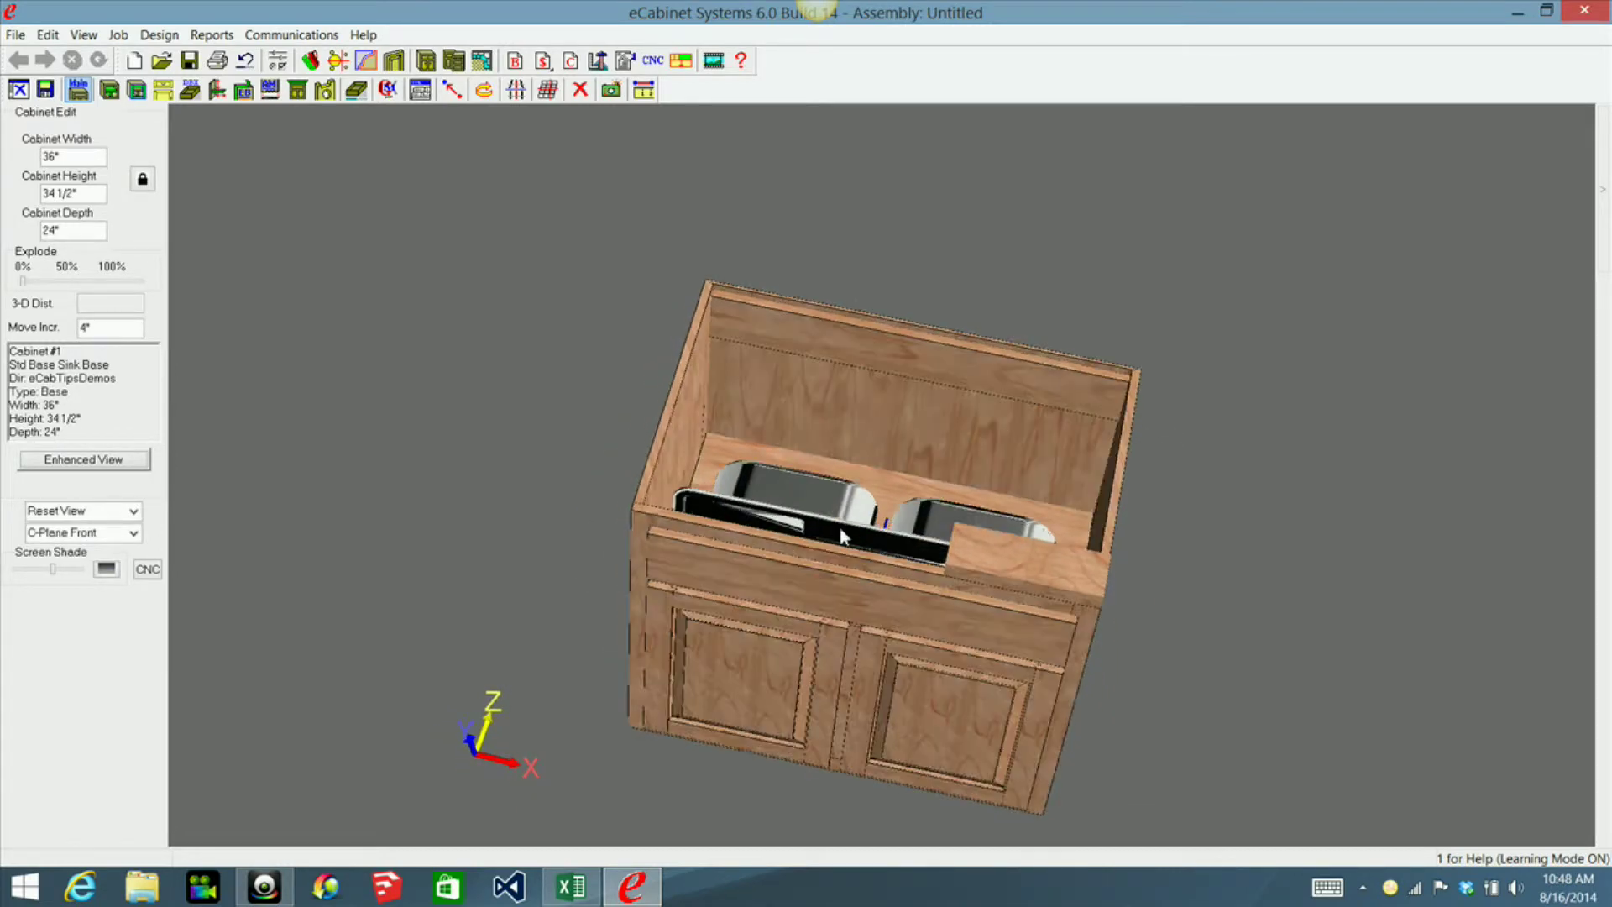
{"action": "left_click", "coordinate": [825, 515]}
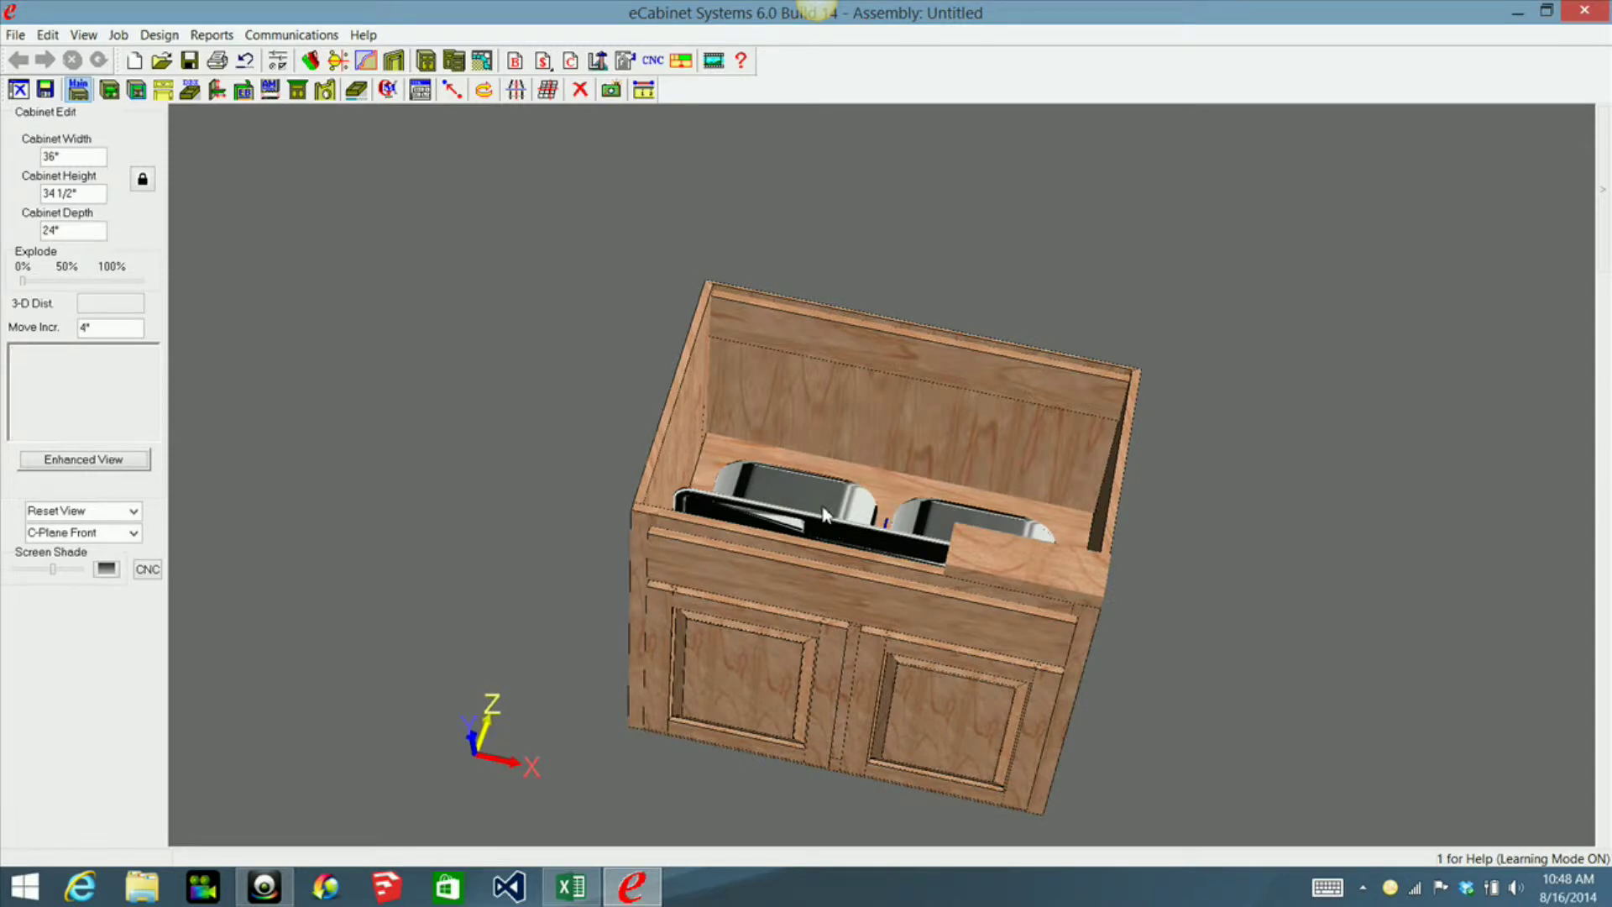
{"action": "left_click", "coordinate": [805, 495]}
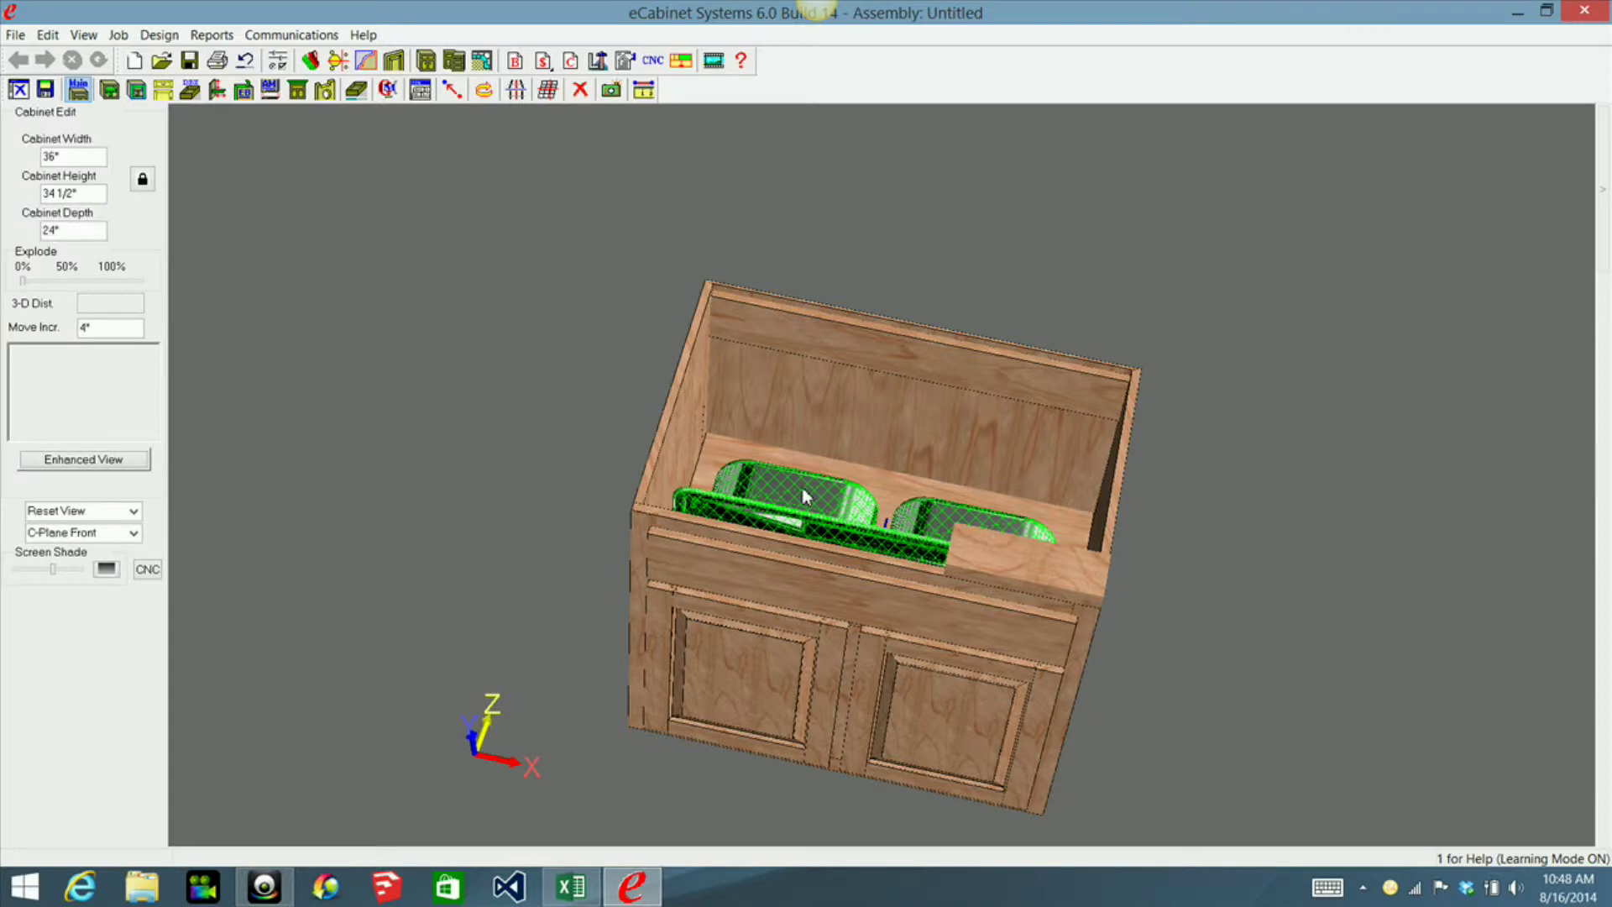
{"action": "scroll", "coordinate": [803, 496], "scroll_direction": "up", "scroll_amount": 2}
{"action": "key", "text": "Home"}
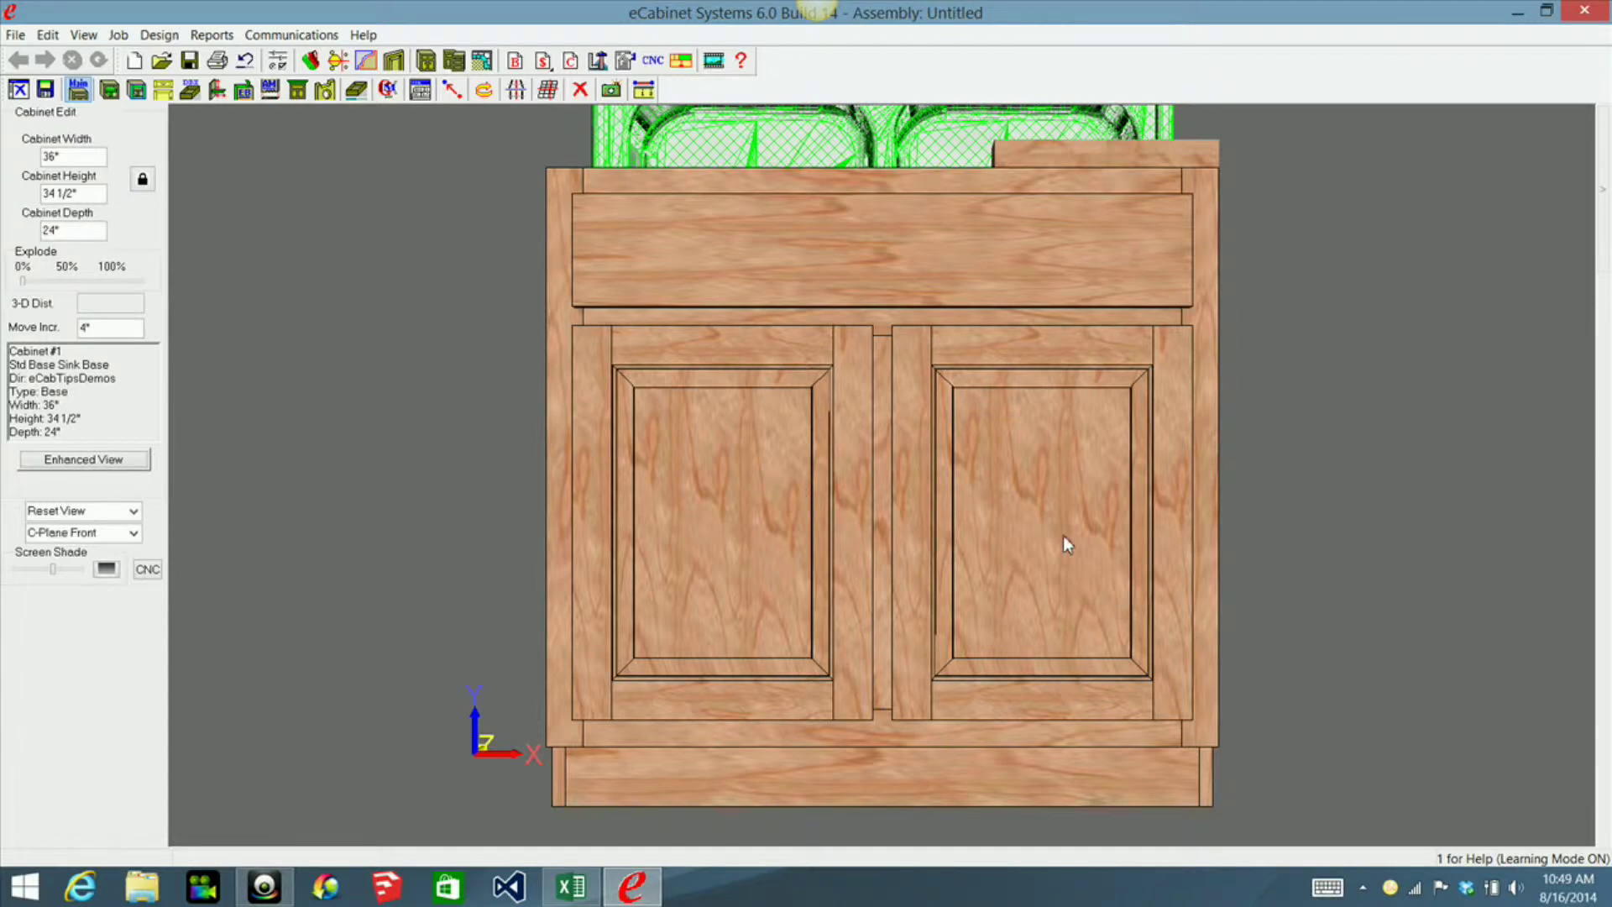
{"action": "scroll", "coordinate": [1094, 398], "scroll_direction": "down", "scroll_amount": 5}
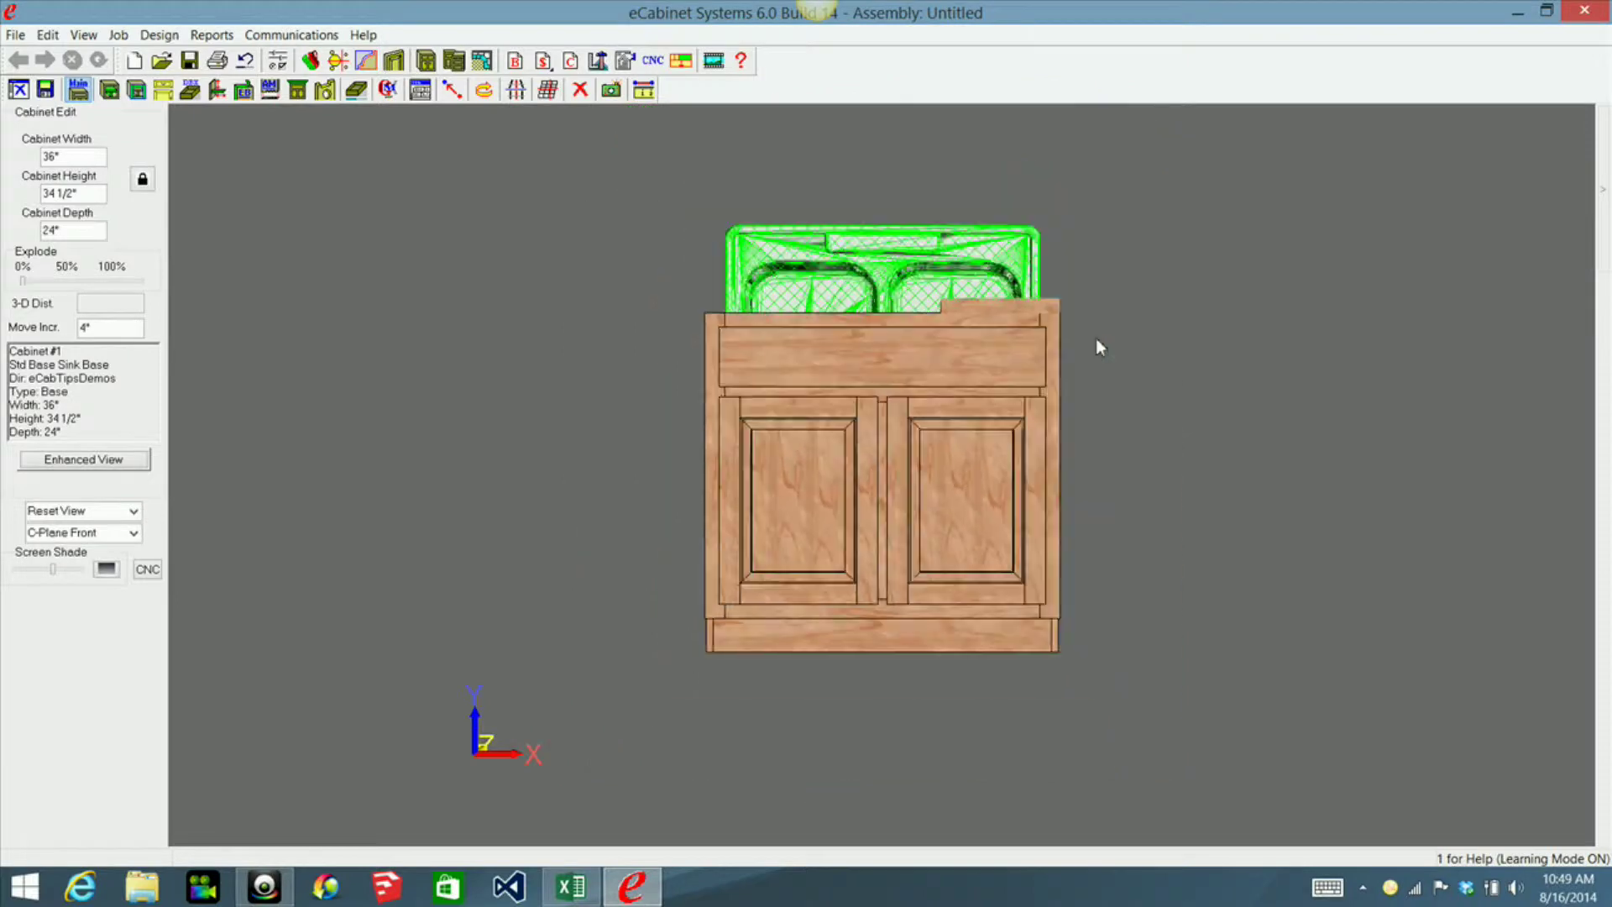
{"action": "middle_click_drag", "start_coordinate": [922, 616], "coordinate": [921, 567]}
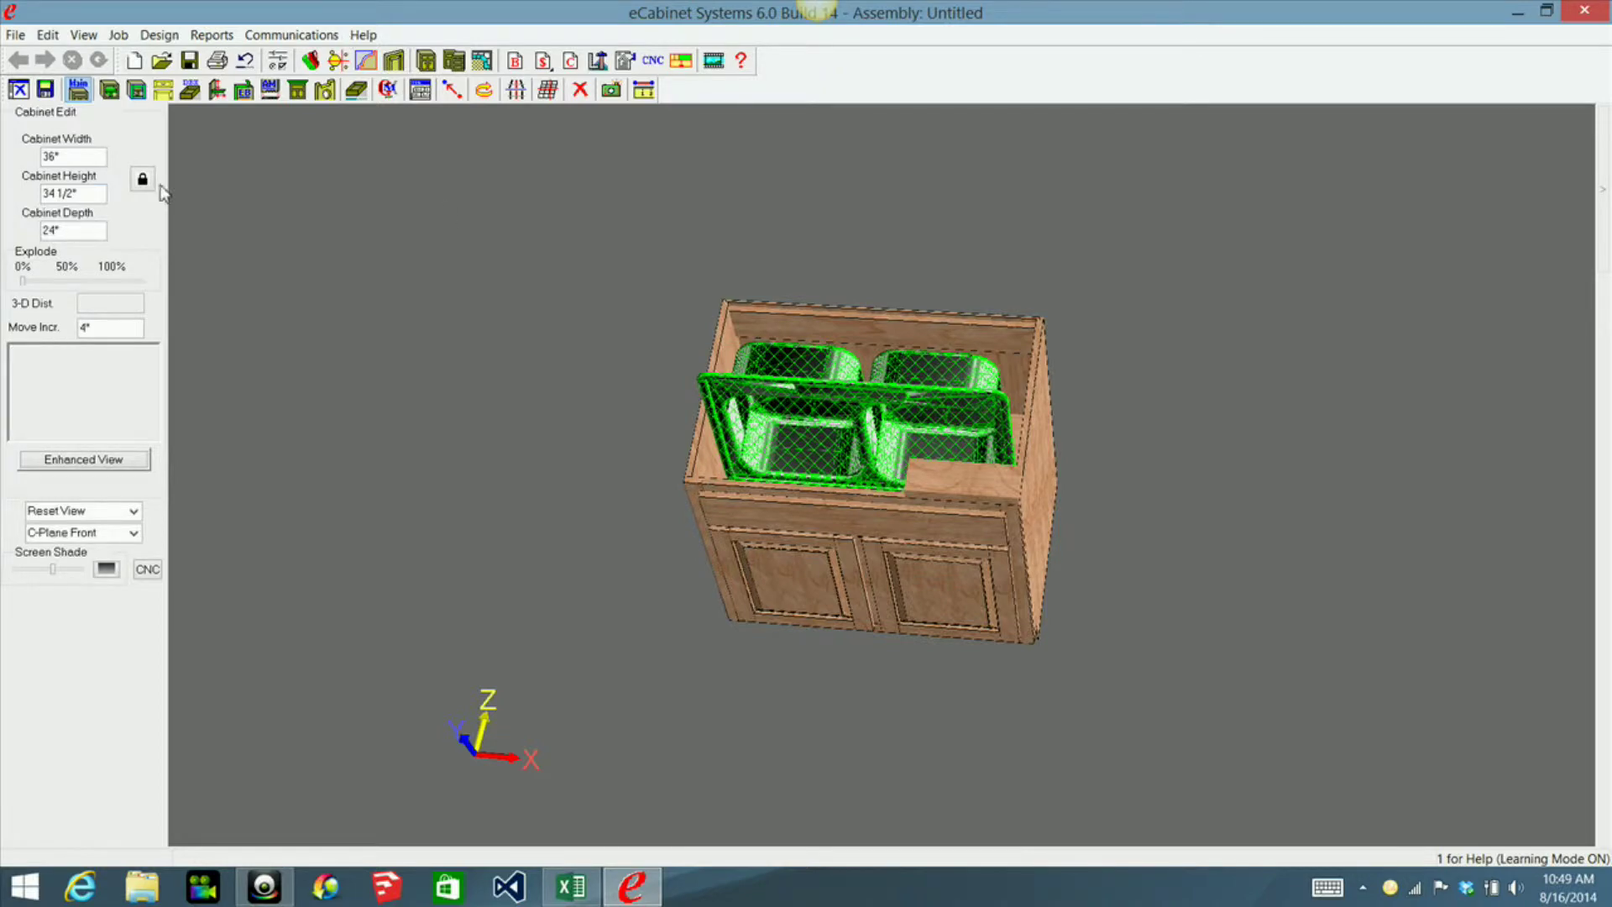
{"action": "right_click", "coordinate": [850, 396]}
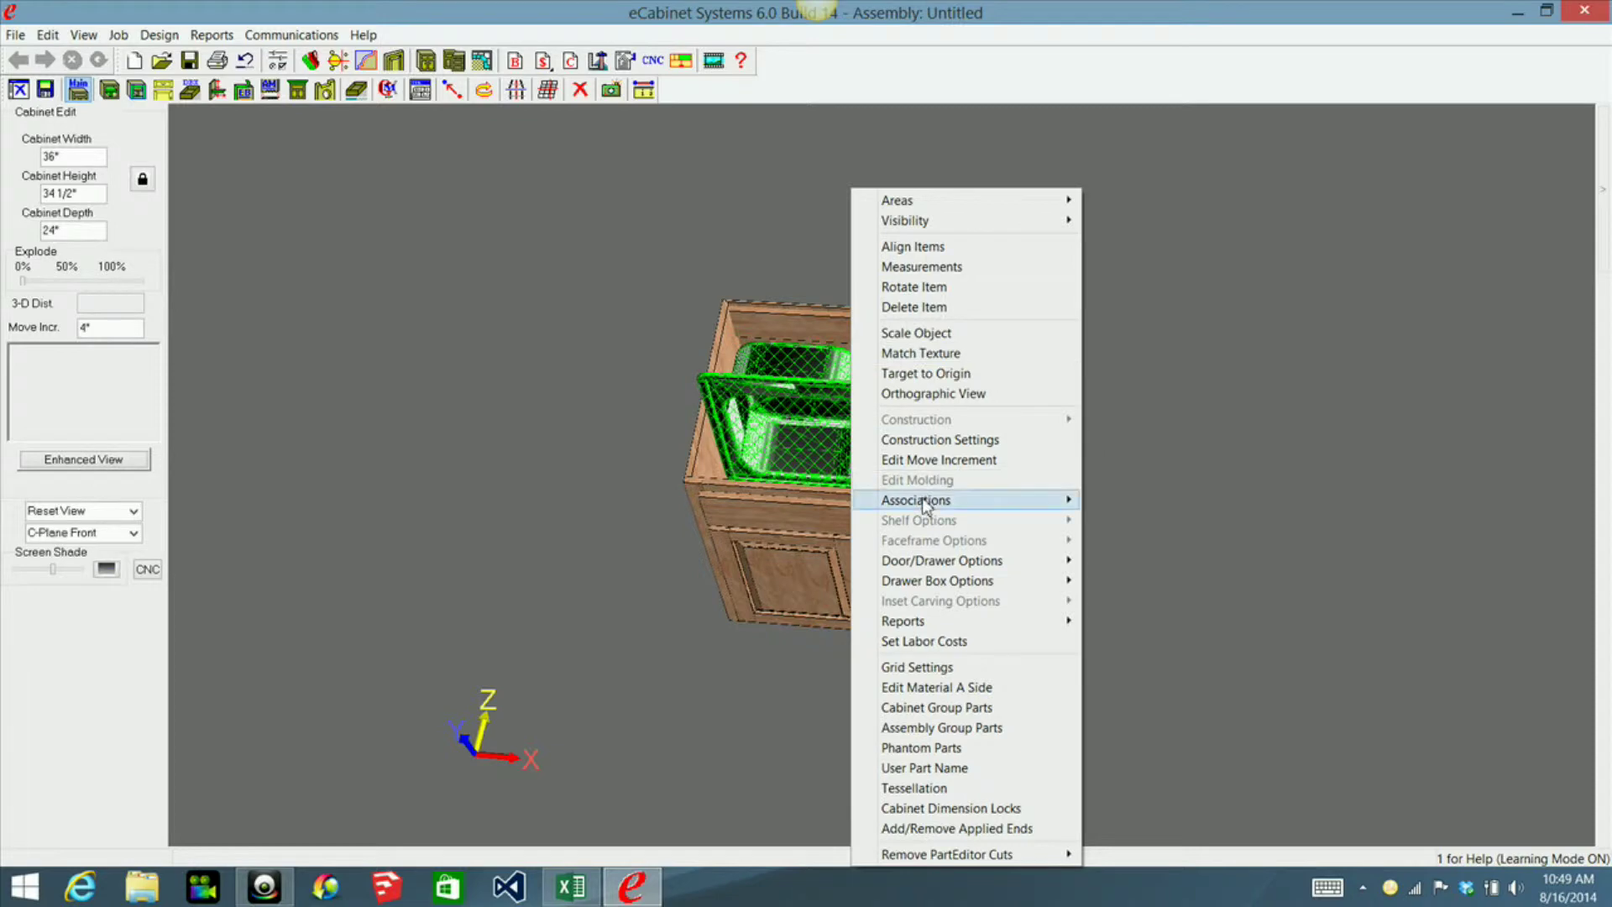
{"action": "left_click", "coordinate": [920, 288]}
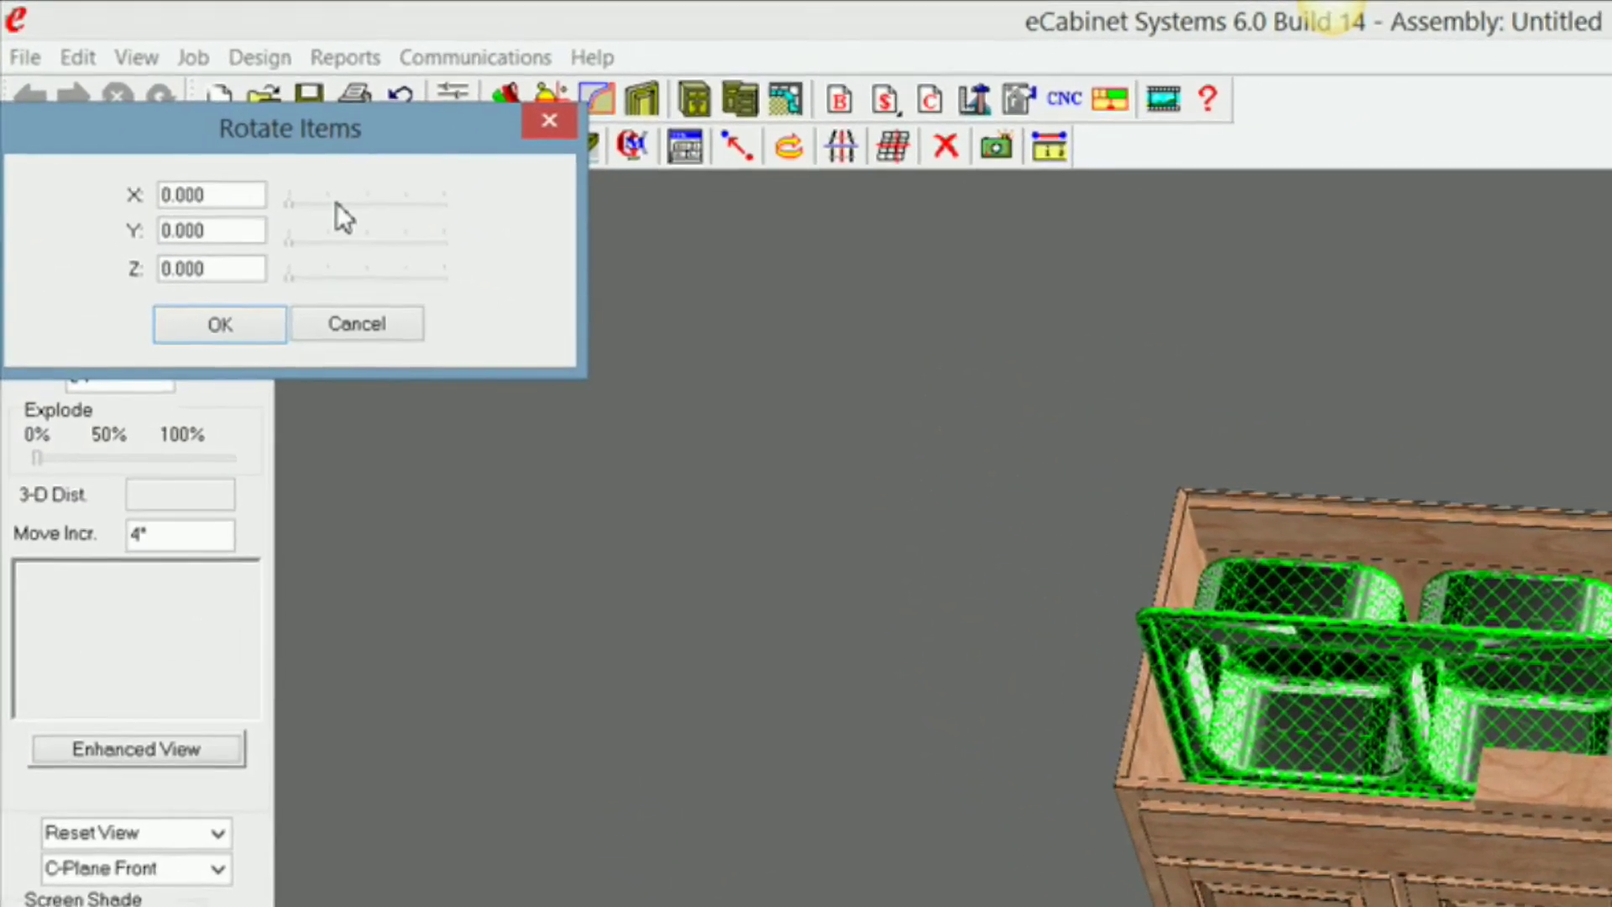
{"action": "left_click", "coordinate": [340, 205]}
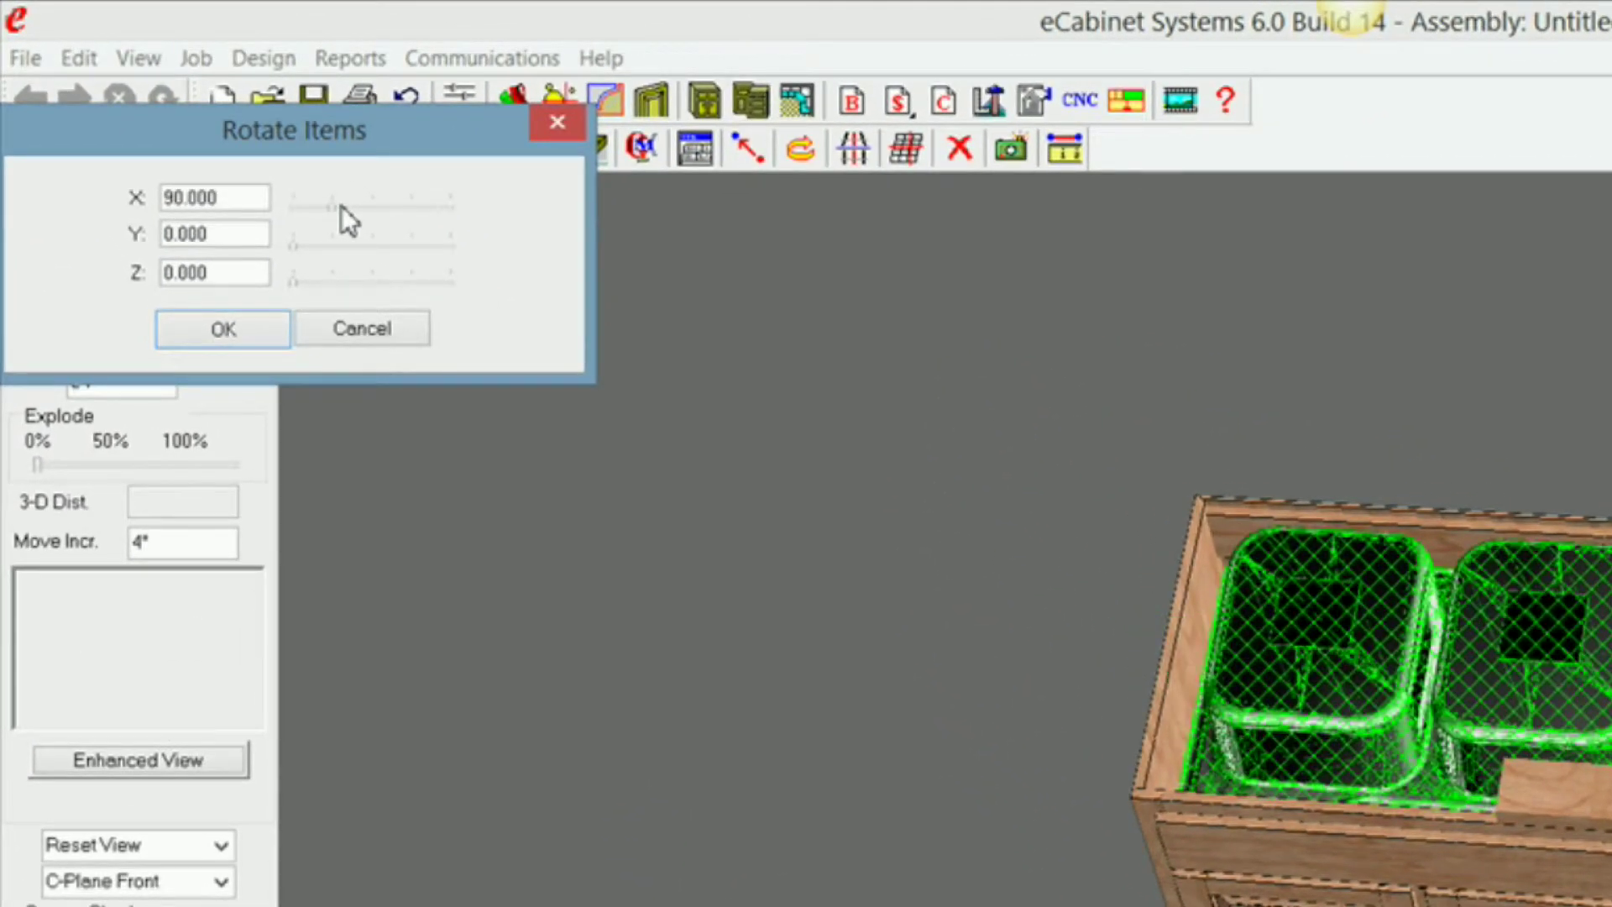
{"action": "left_click", "coordinate": [370, 208]}
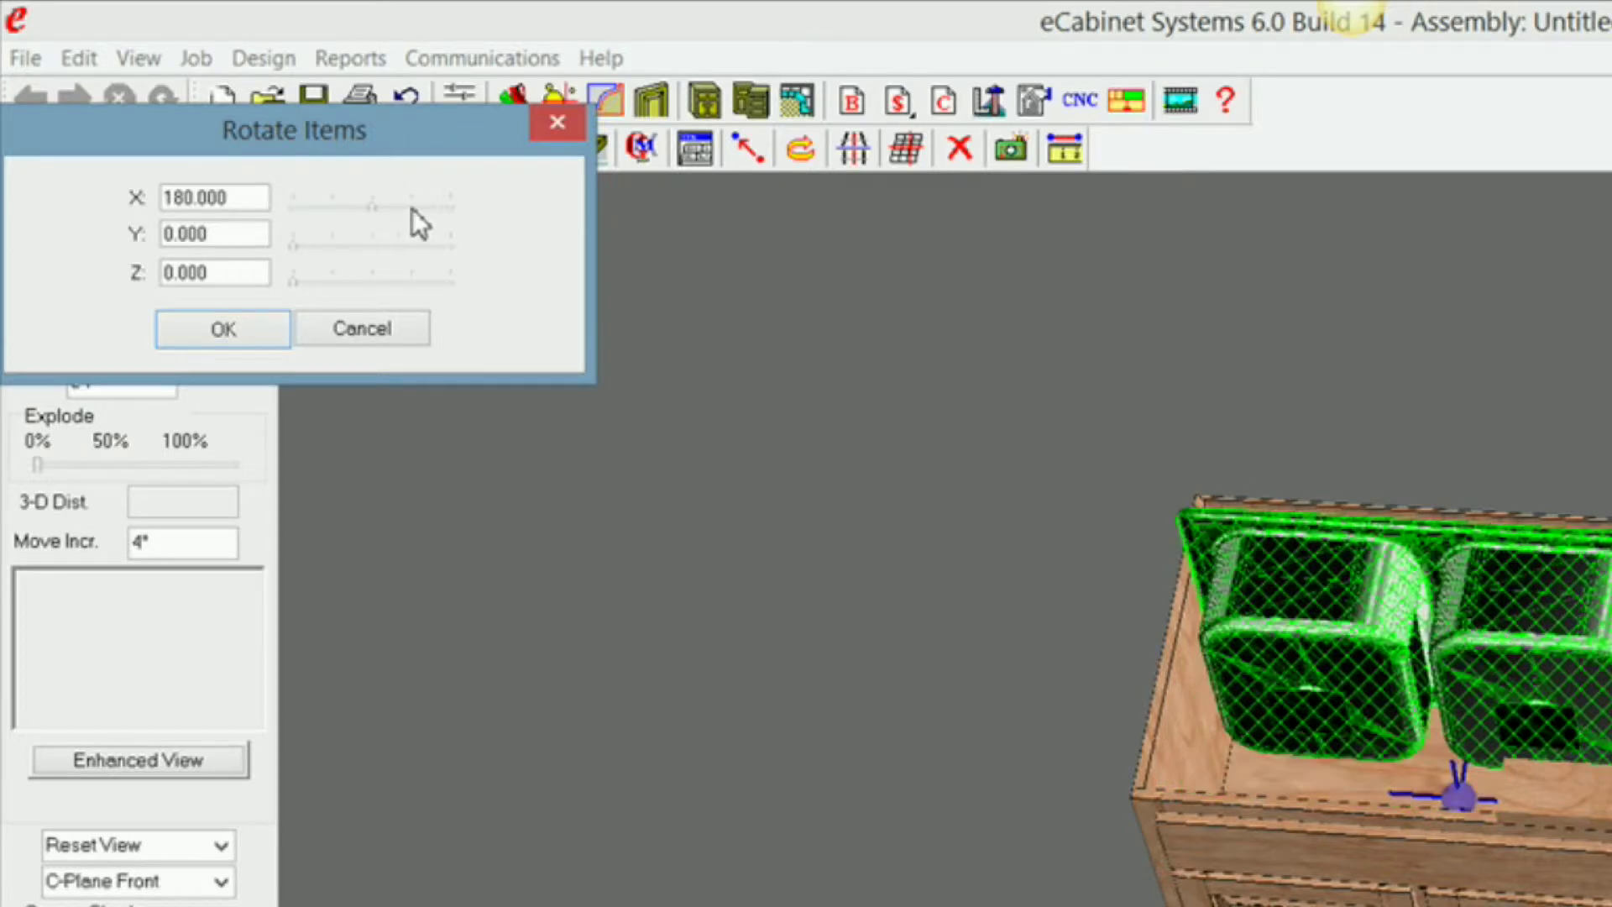
{"action": "left_click", "coordinate": [411, 208]}
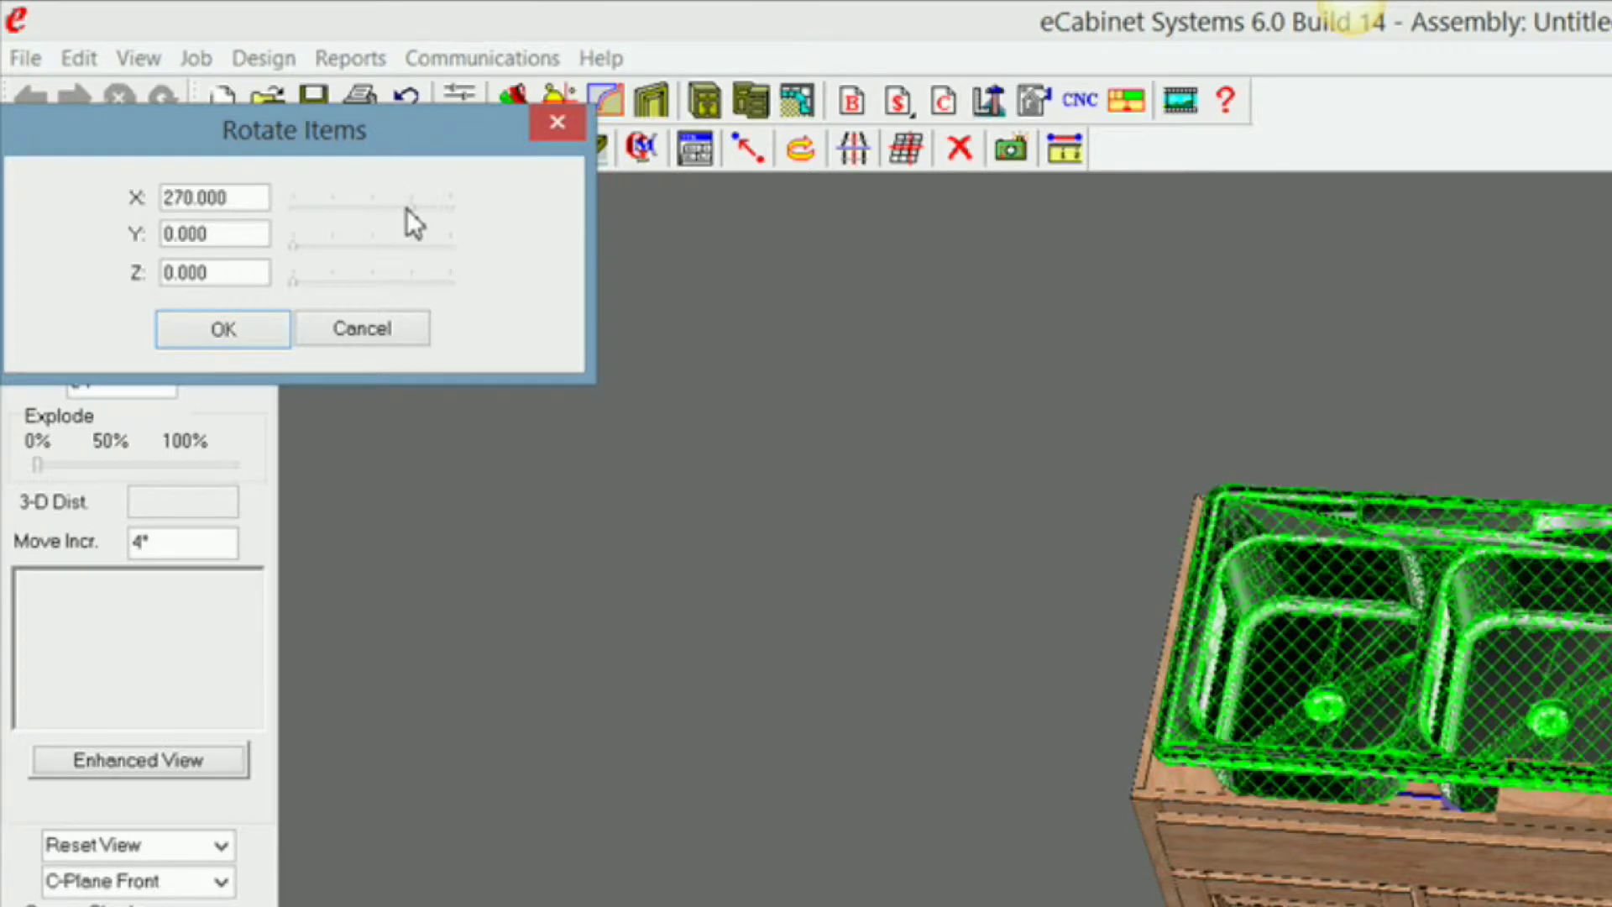
{"action": "left_click", "coordinate": [210, 326]}
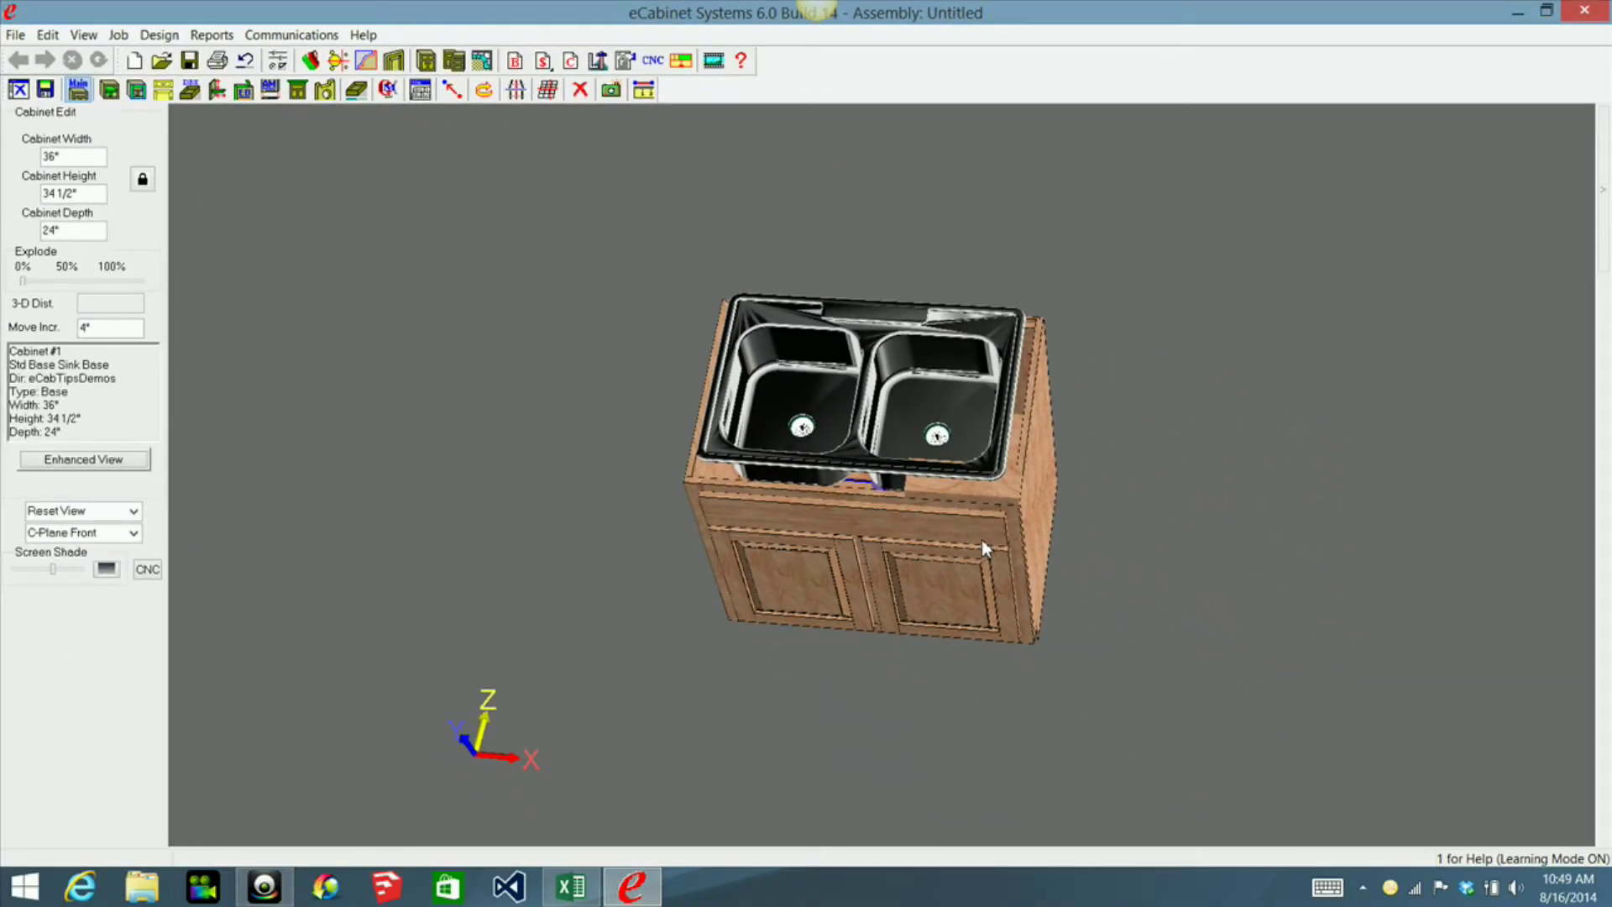
{"action": "middle_click_drag", "start_coordinate": [968, 523], "coordinate": [991, 406]}
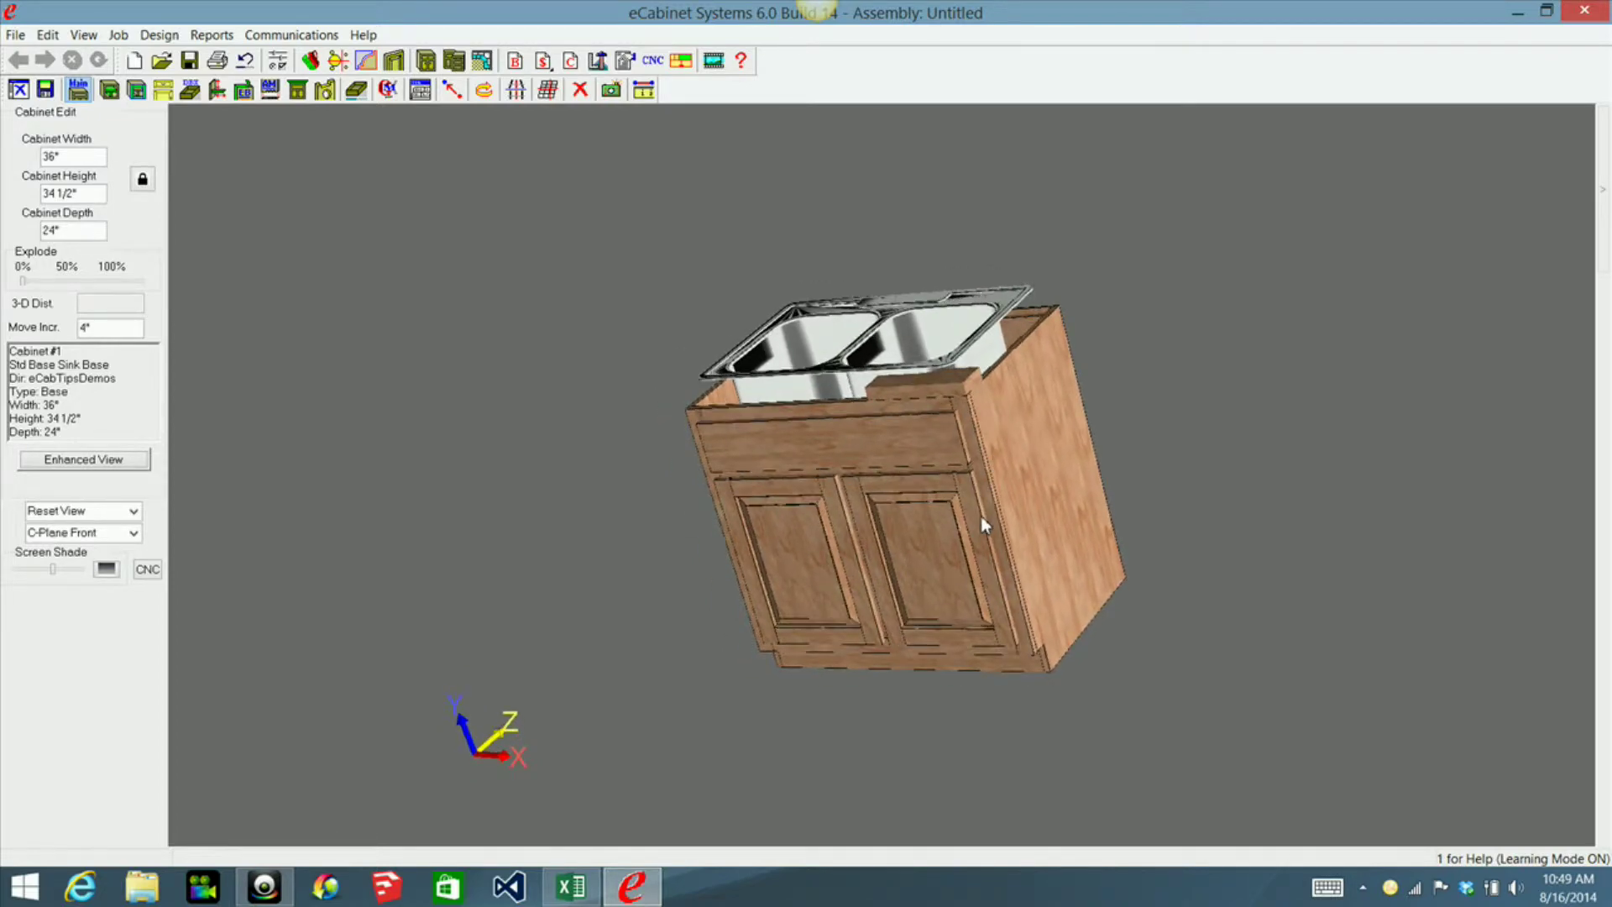
Examine how the double-bowl sink sits above the cabinet and the display cube
{"action": "scroll", "coordinate": [980, 516], "scroll_direction": "up", "scroll_amount": 2}
{"action": "scroll", "coordinate": [976, 537], "scroll_direction": "up", "scroll_amount": 2}
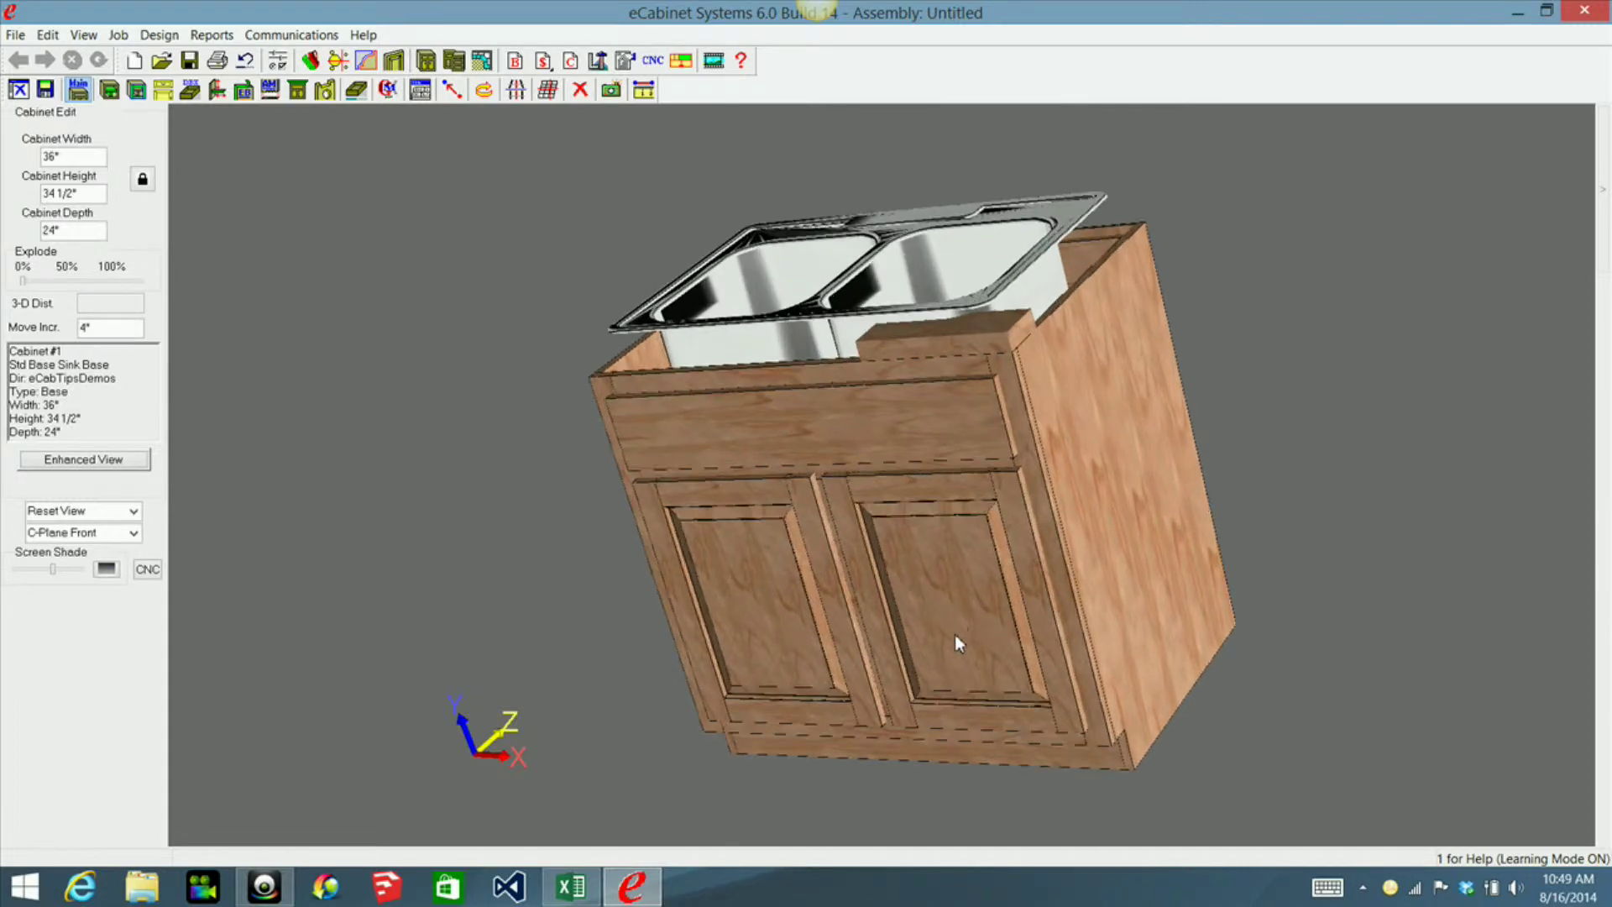
{"action": "scroll", "coordinate": [950, 723], "scroll_direction": "up", "scroll_amount": 2}
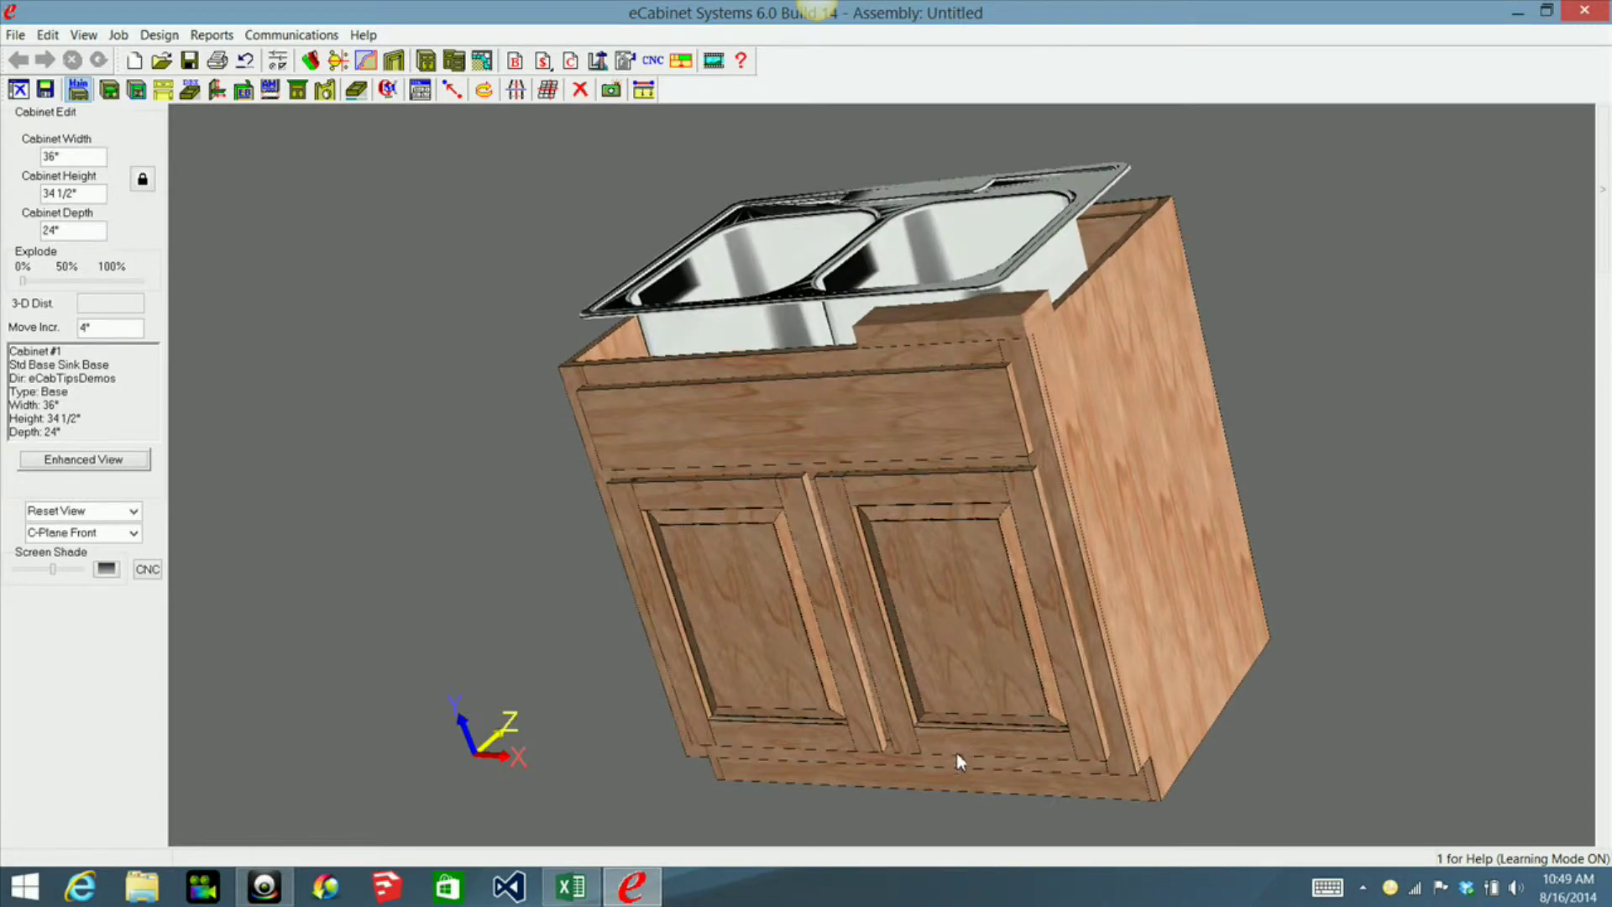
{"action": "scroll", "coordinate": [957, 753], "scroll_direction": "up", "scroll_amount": 2}
{"action": "scroll", "coordinate": [1044, 457], "scroll_direction": "up", "scroll_amount": 2}
{"action": "scroll", "coordinate": [952, 647], "scroll_direction": "up", "scroll_amount": 1}
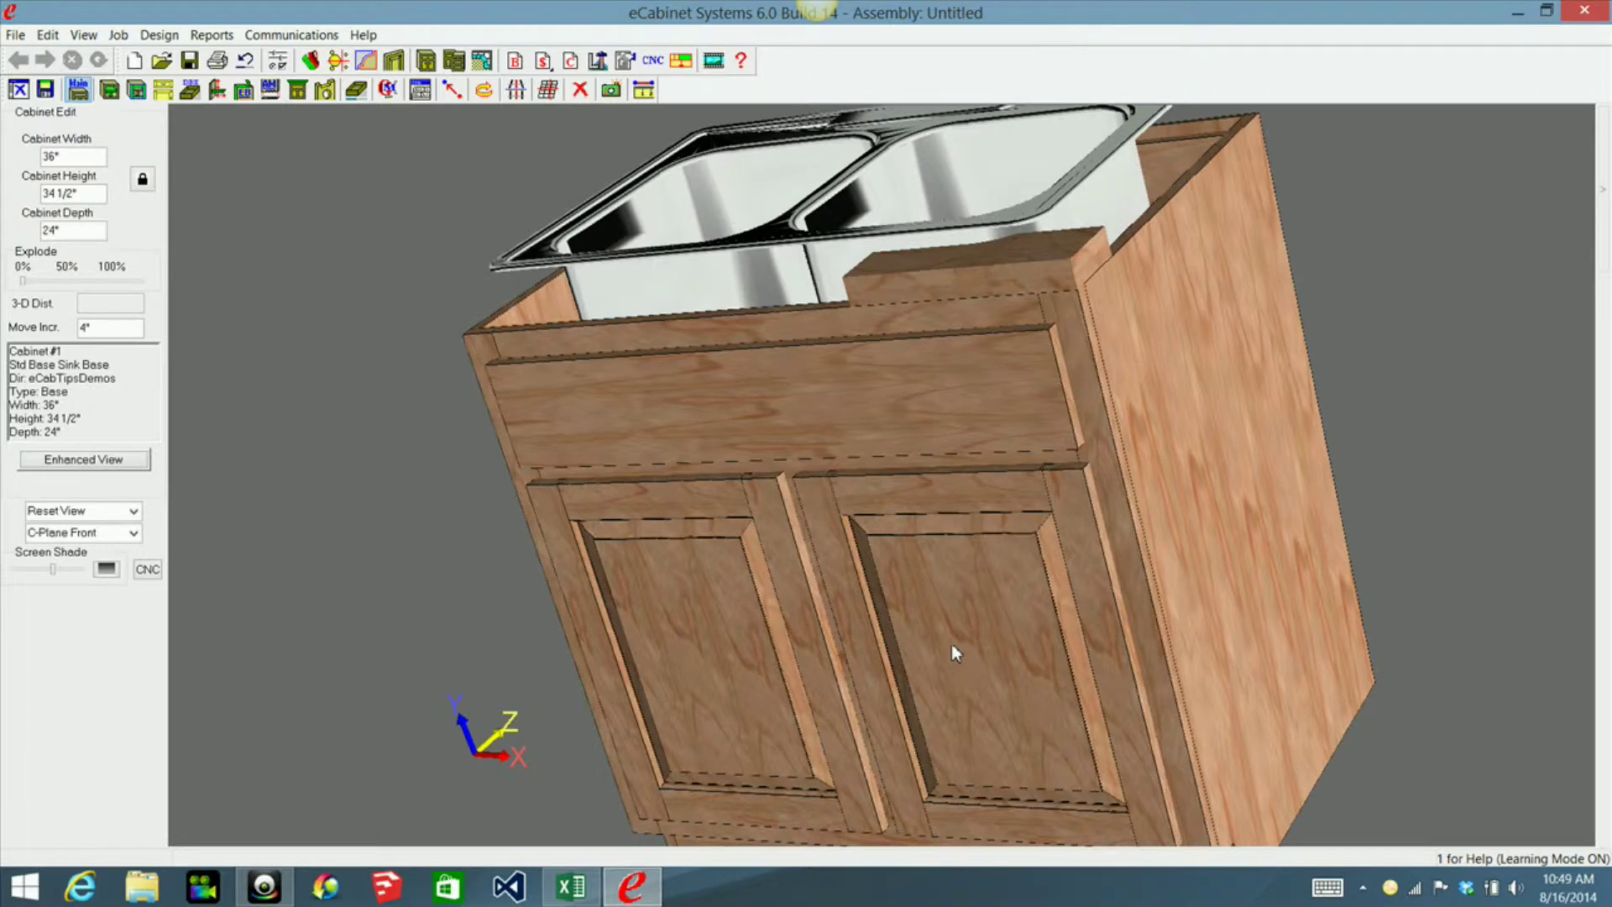
{"action": "scroll", "coordinate": [947, 658], "scroll_direction": "up", "scroll_amount": 1}
{"action": "scroll", "coordinate": [946, 658], "scroll_direction": "up", "scroll_amount": 1}
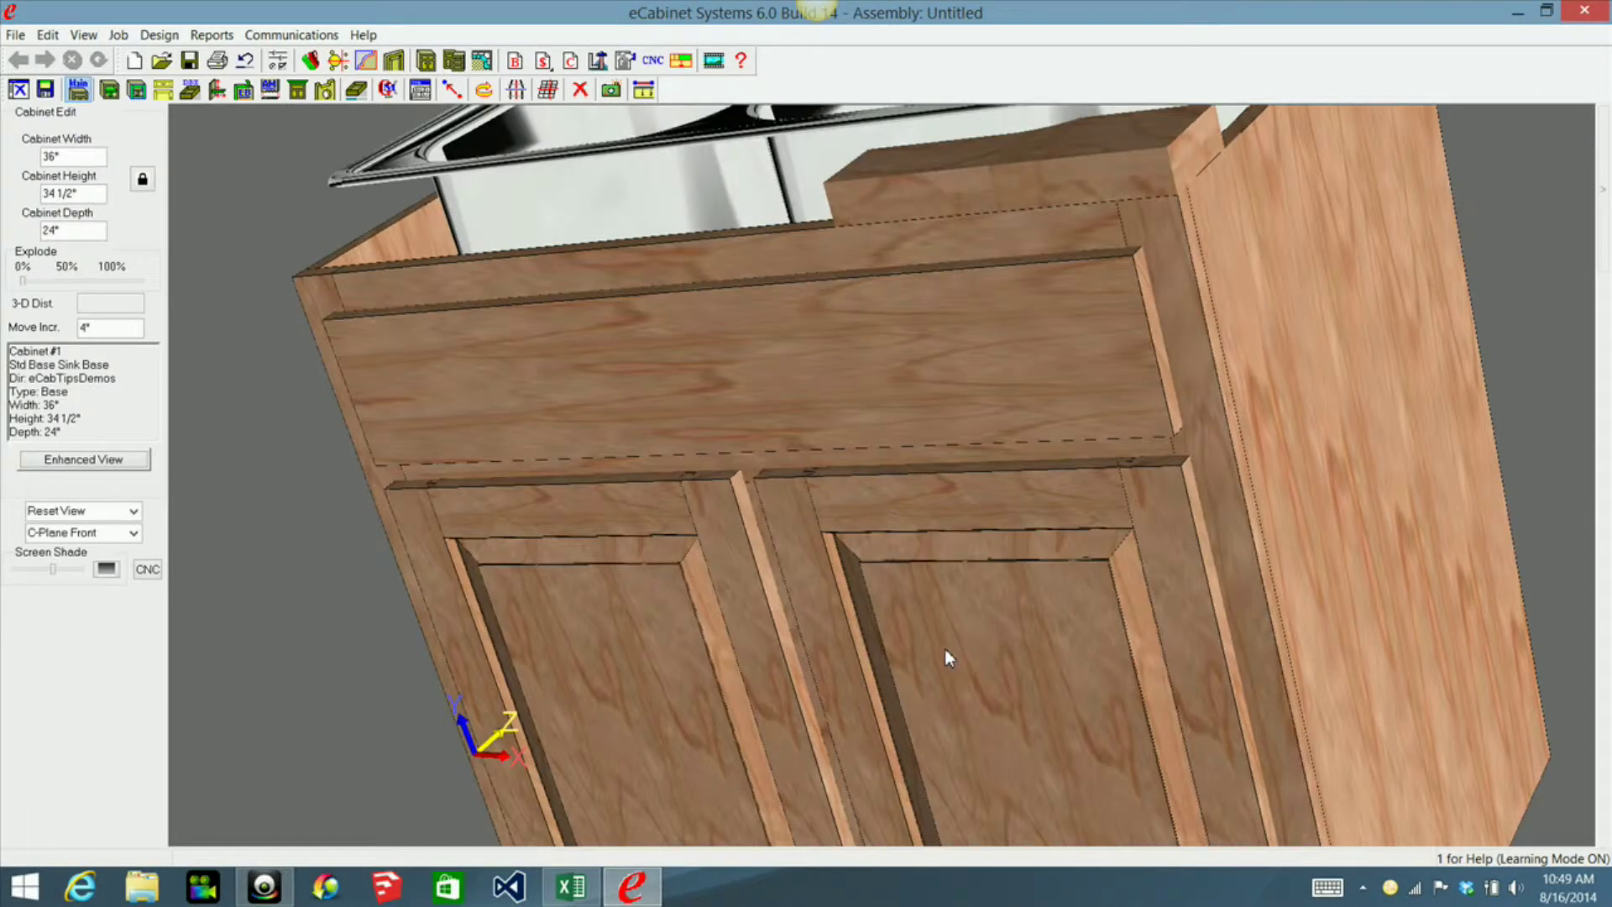
{"action": "scroll", "coordinate": [949, 579], "scroll_direction": "up", "scroll_amount": 1}
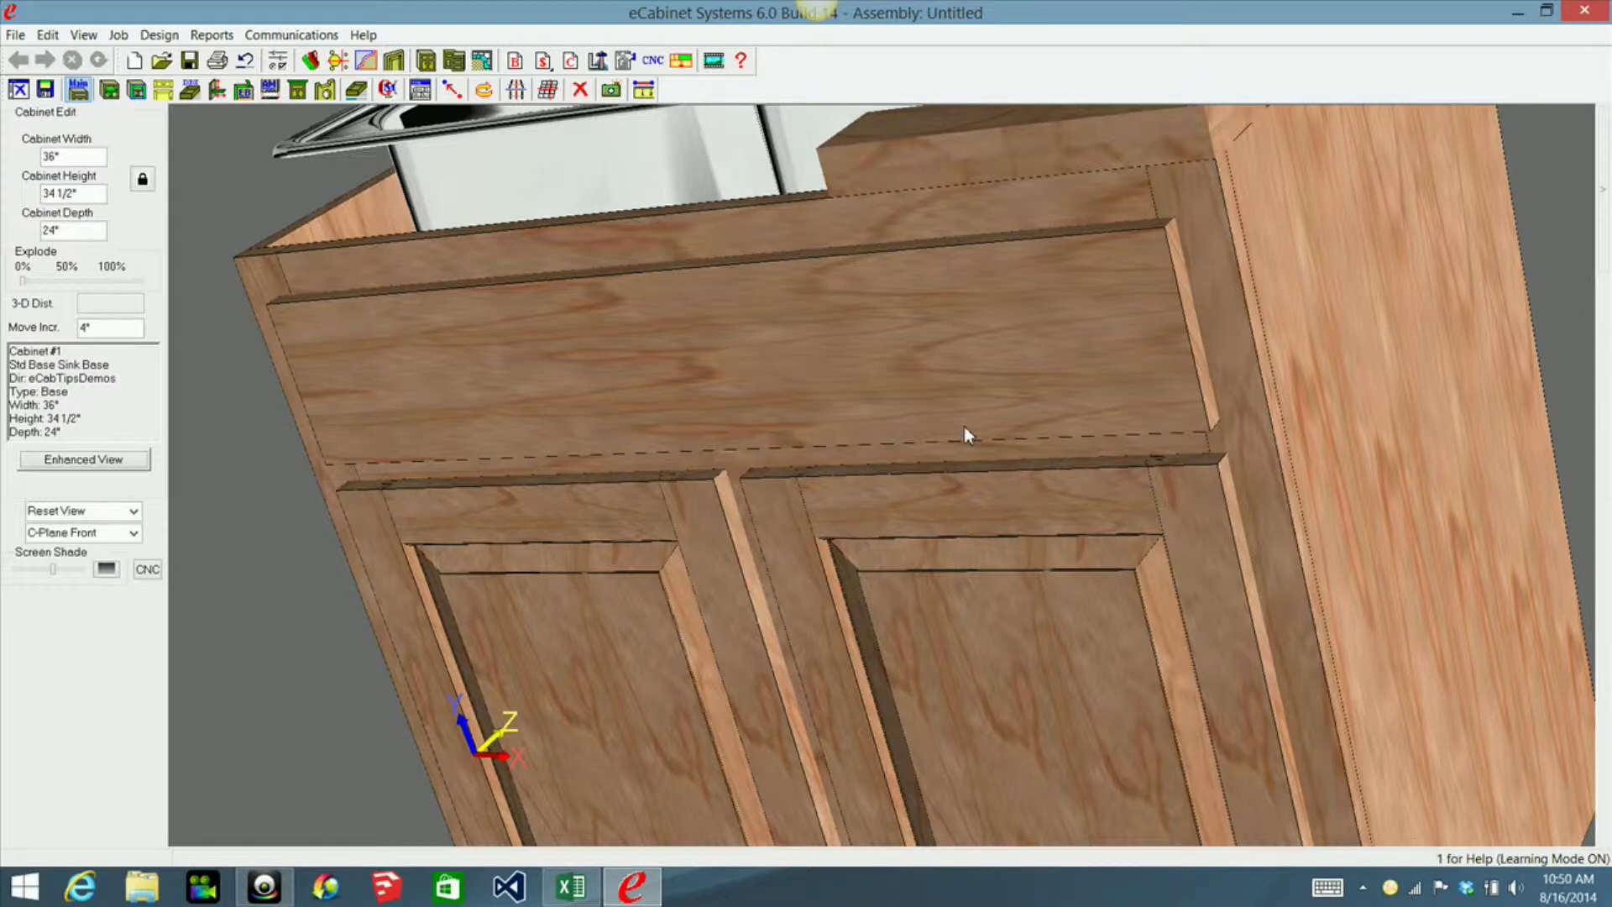
{"action": "middle_click_drag", "start_coordinate": [963, 426], "coordinate": [777, 826]}
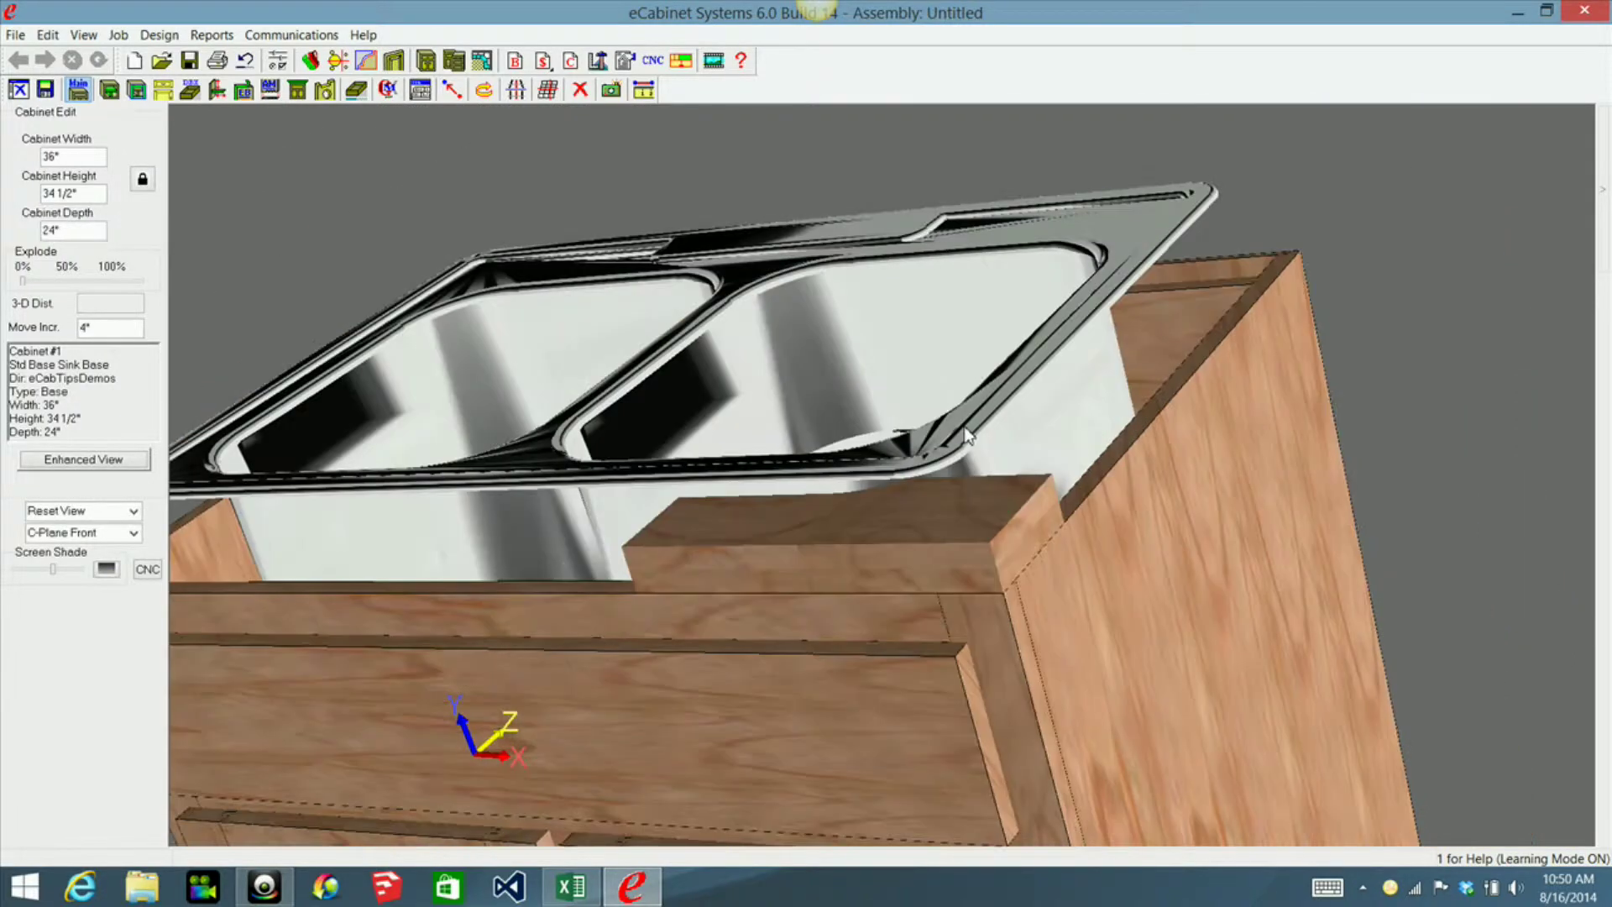
{"action": "middle_click_drag", "start_coordinate": [966, 432], "coordinate": [948, 447]}
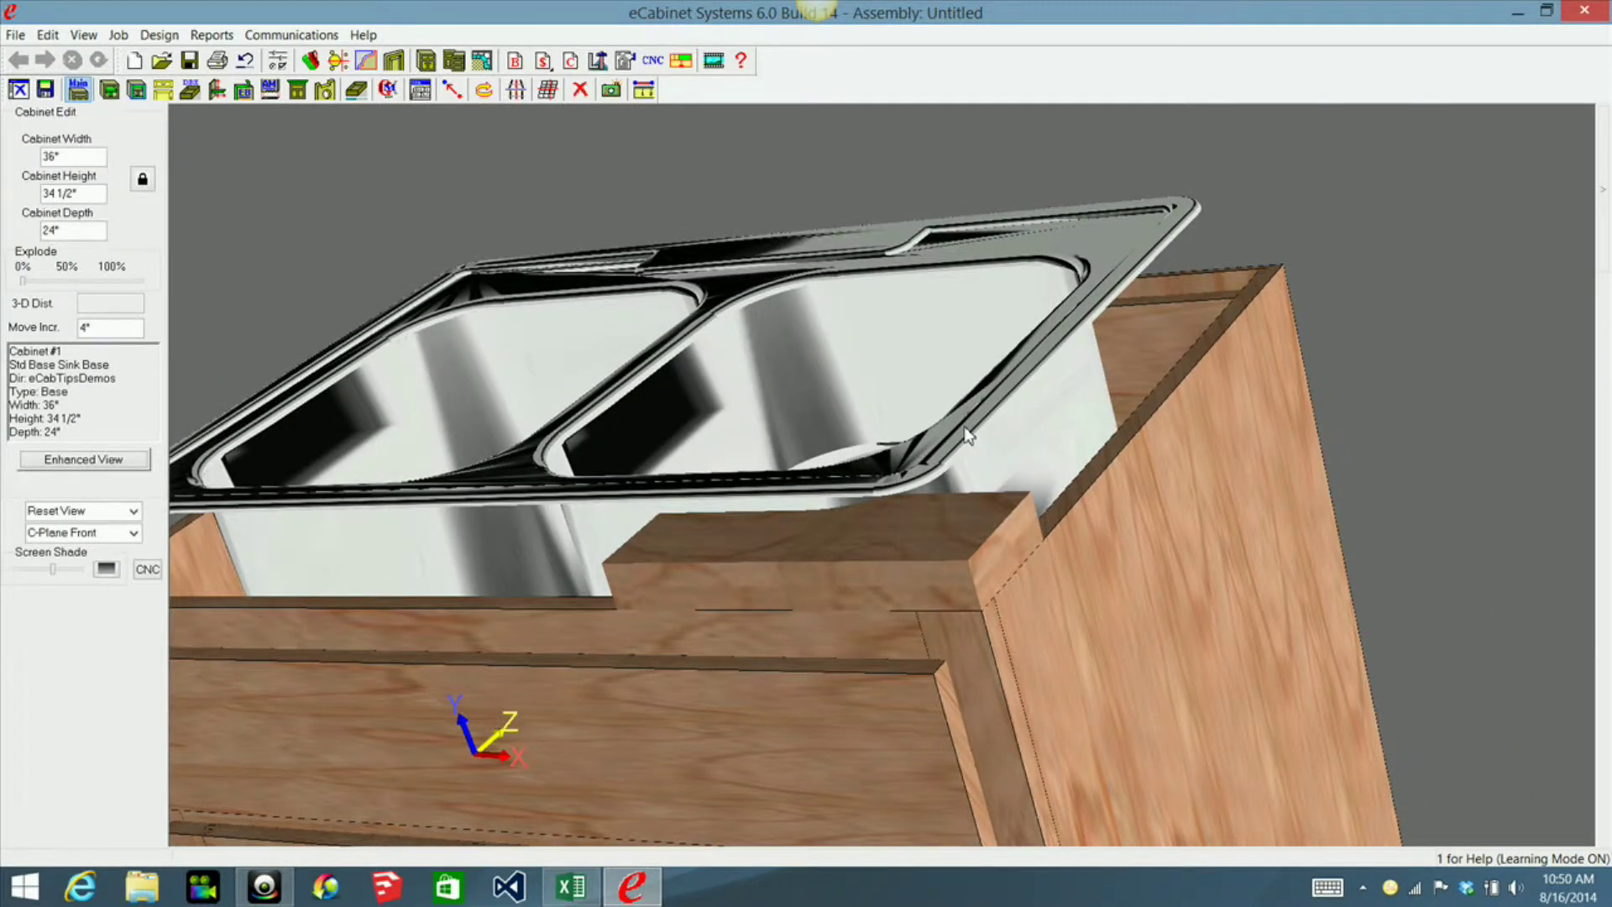
{"action": "scroll", "coordinate": [967, 434], "scroll_direction": "down", "scroll_amount": 1}
{"action": "scroll", "coordinate": [967, 434], "scroll_direction": "down", "scroll_amount": 1}
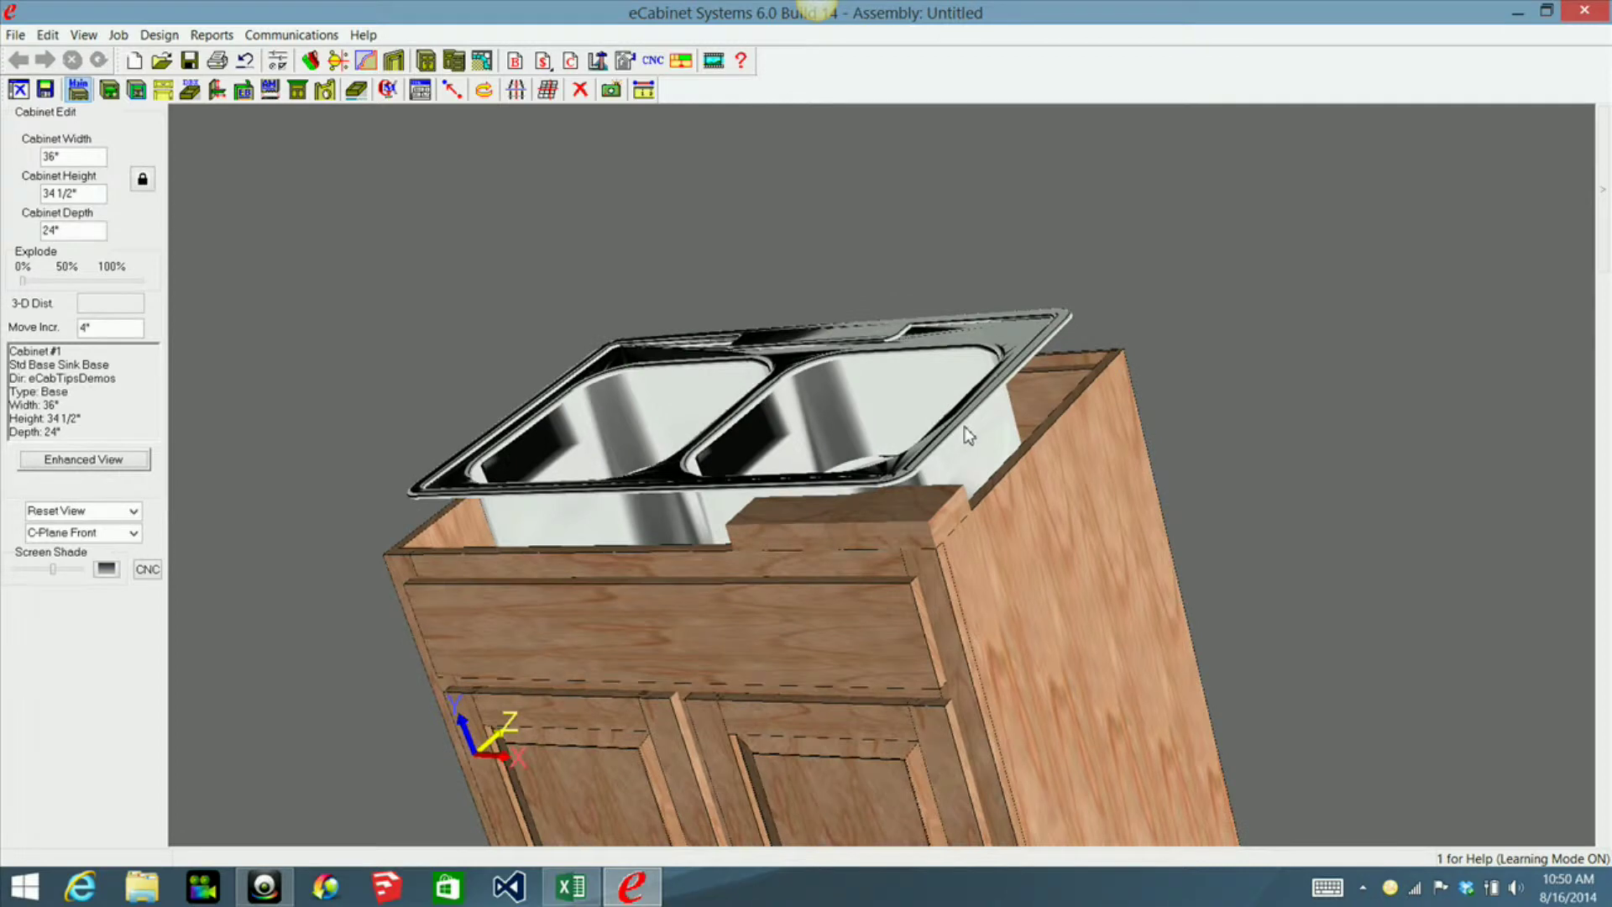
{"action": "scroll", "coordinate": [969, 434], "scroll_direction": "down", "scroll_amount": 1}
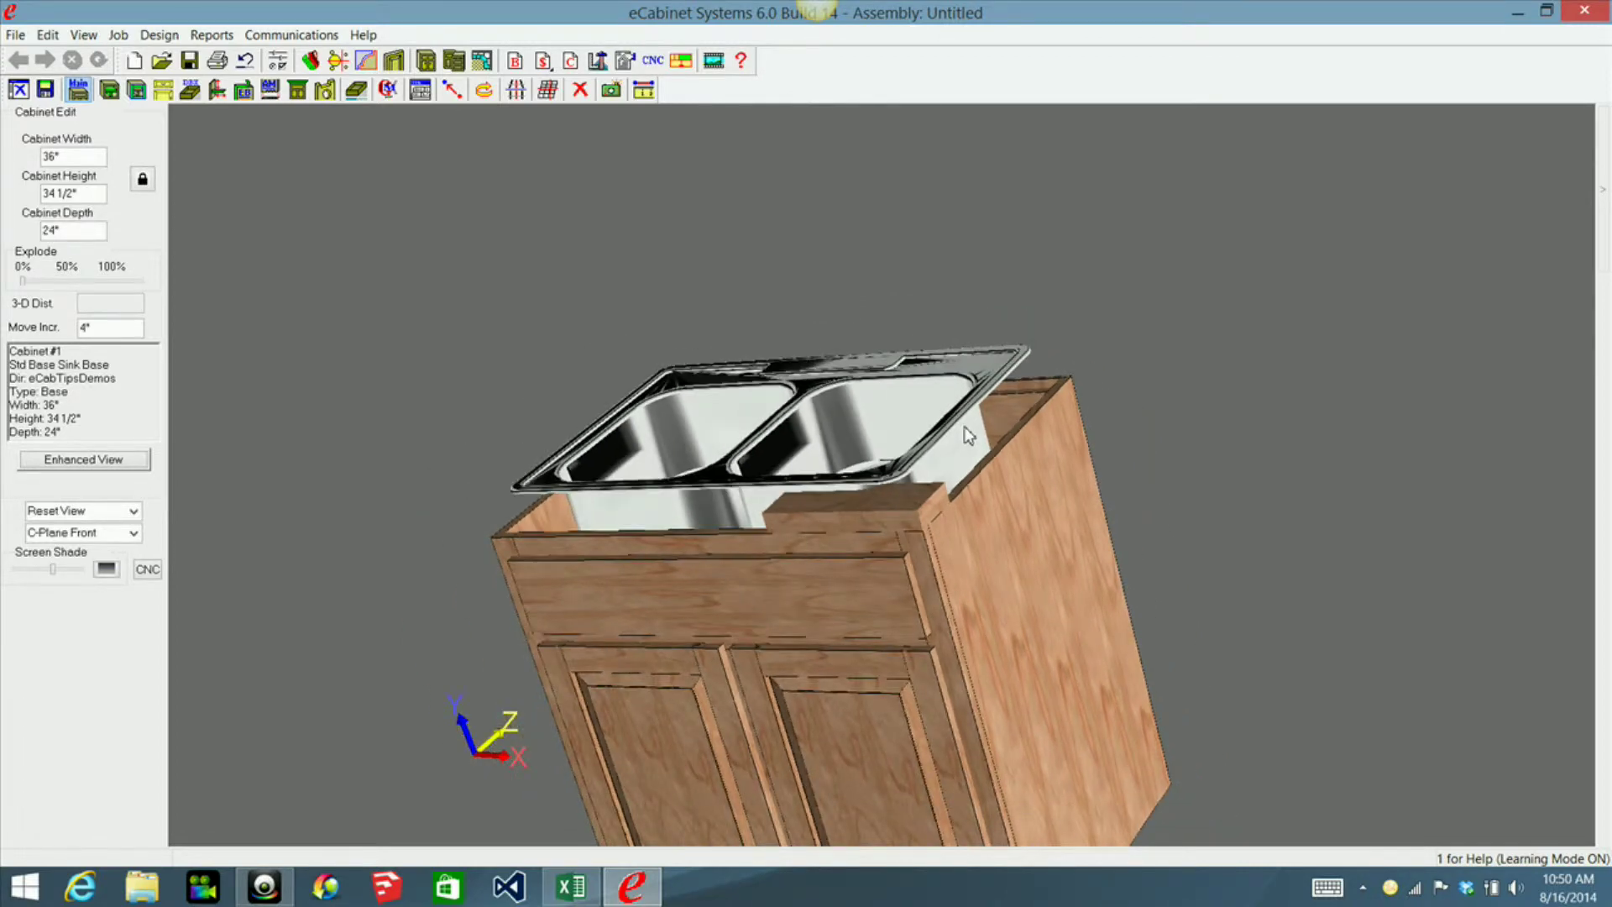
Select the double-bowl sink from the front view and inspect its position over the cabinet from above and at an angle
{"action": "key", "text": "Home"}
{"action": "key", "text": "Home"}
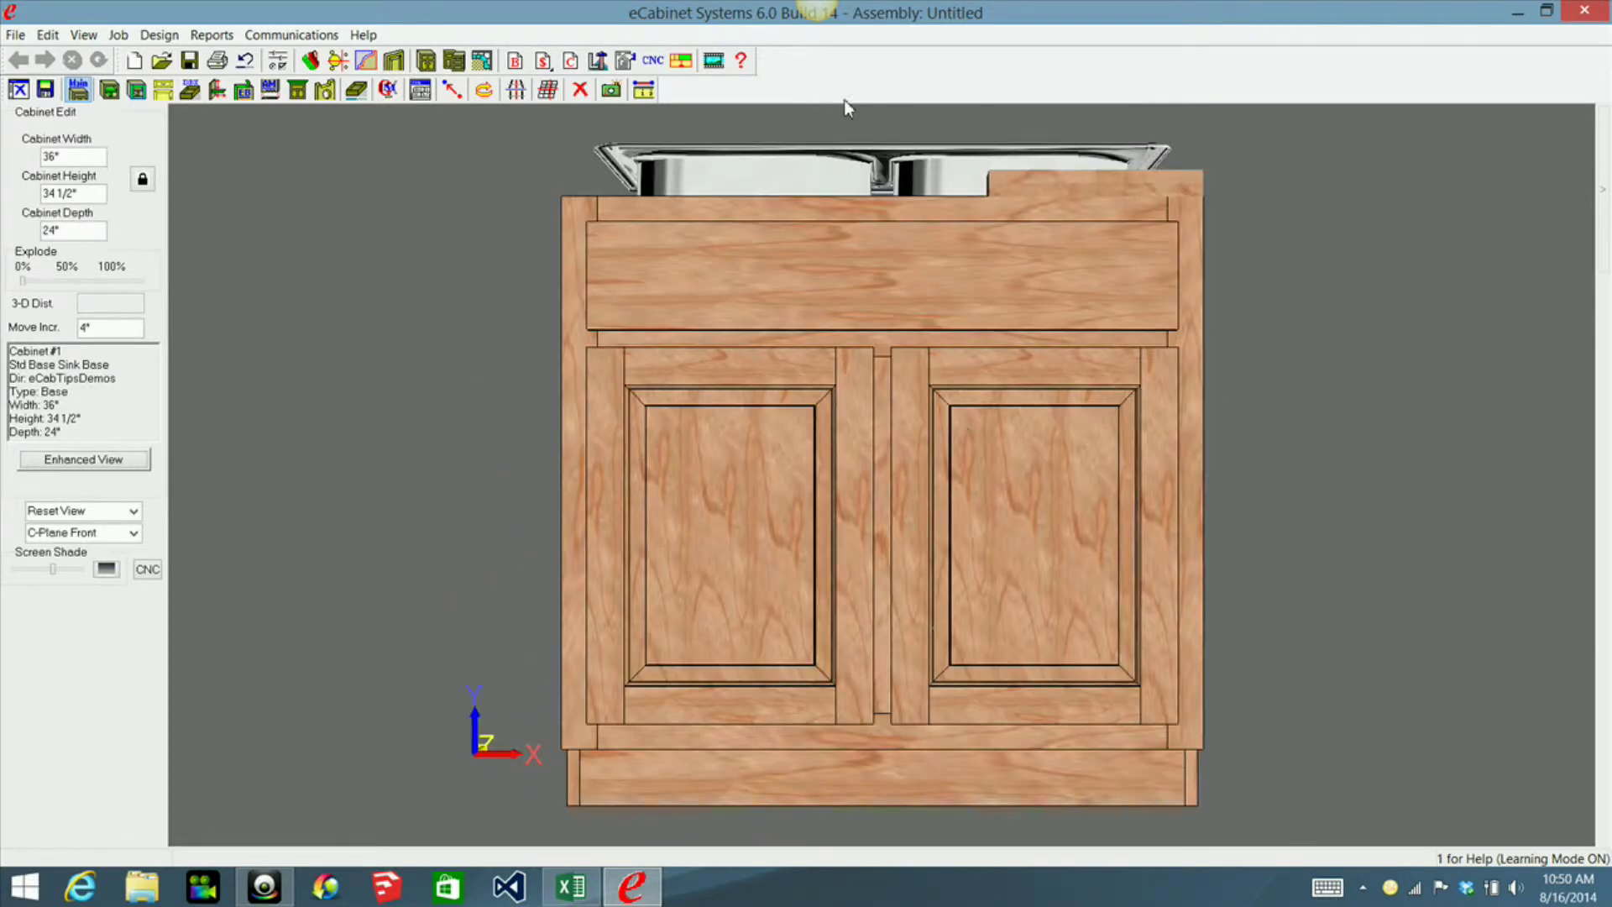
{"action": "left_click", "coordinate": [752, 156]}
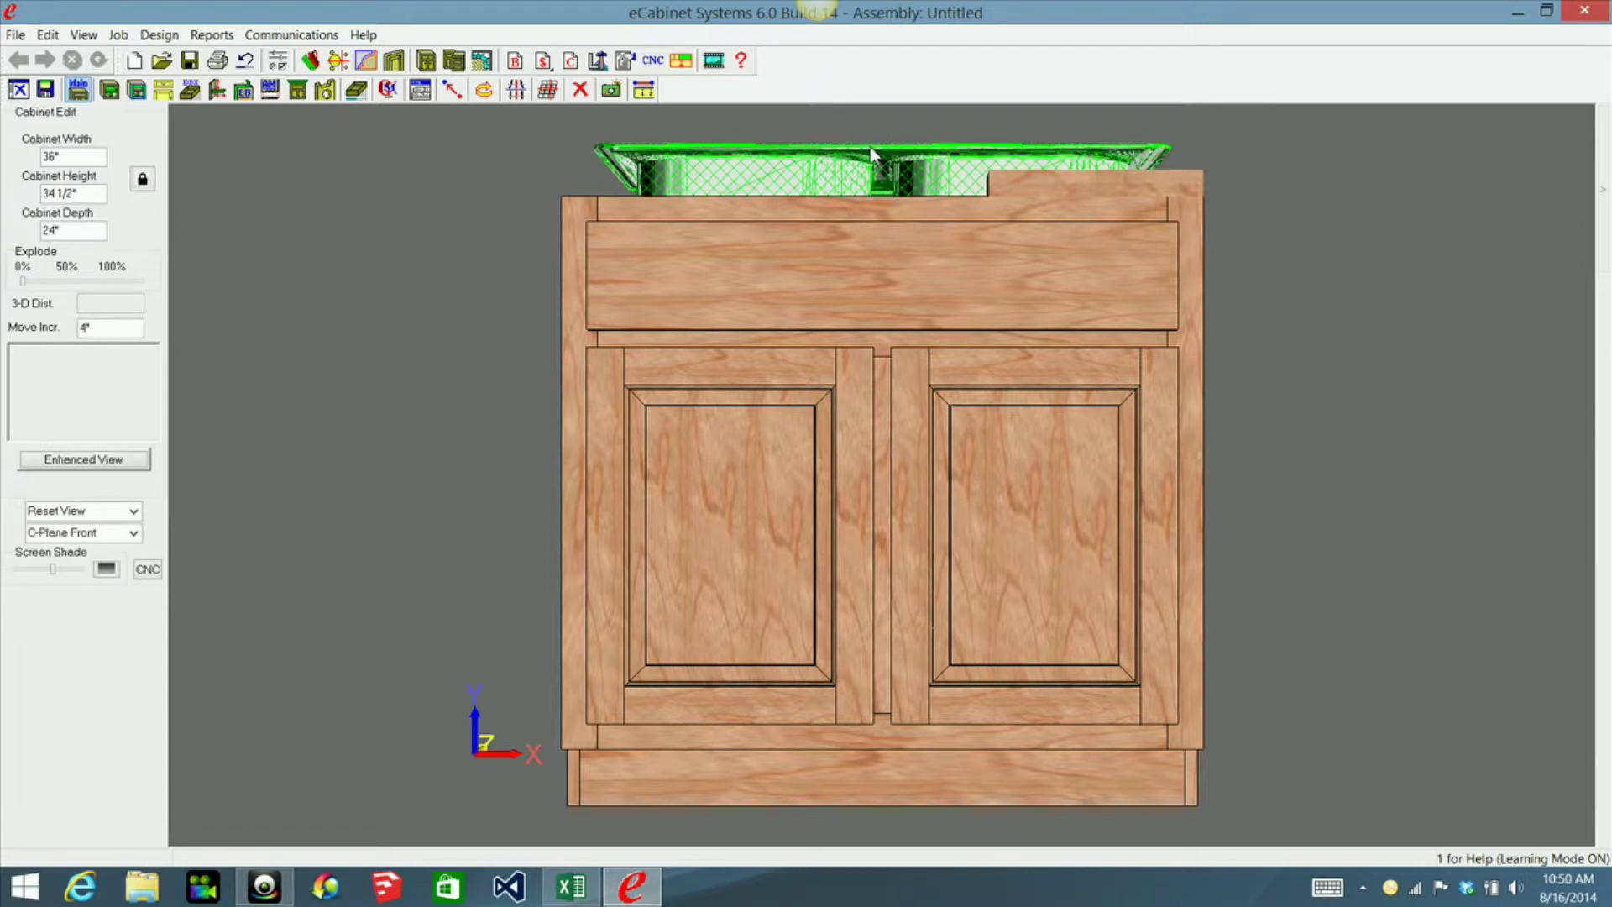
{"action": "key", "text": "ctrl"}
{"action": "middle_click_drag", "start_coordinate": [1083, 379], "coordinate": [1081, 390]}
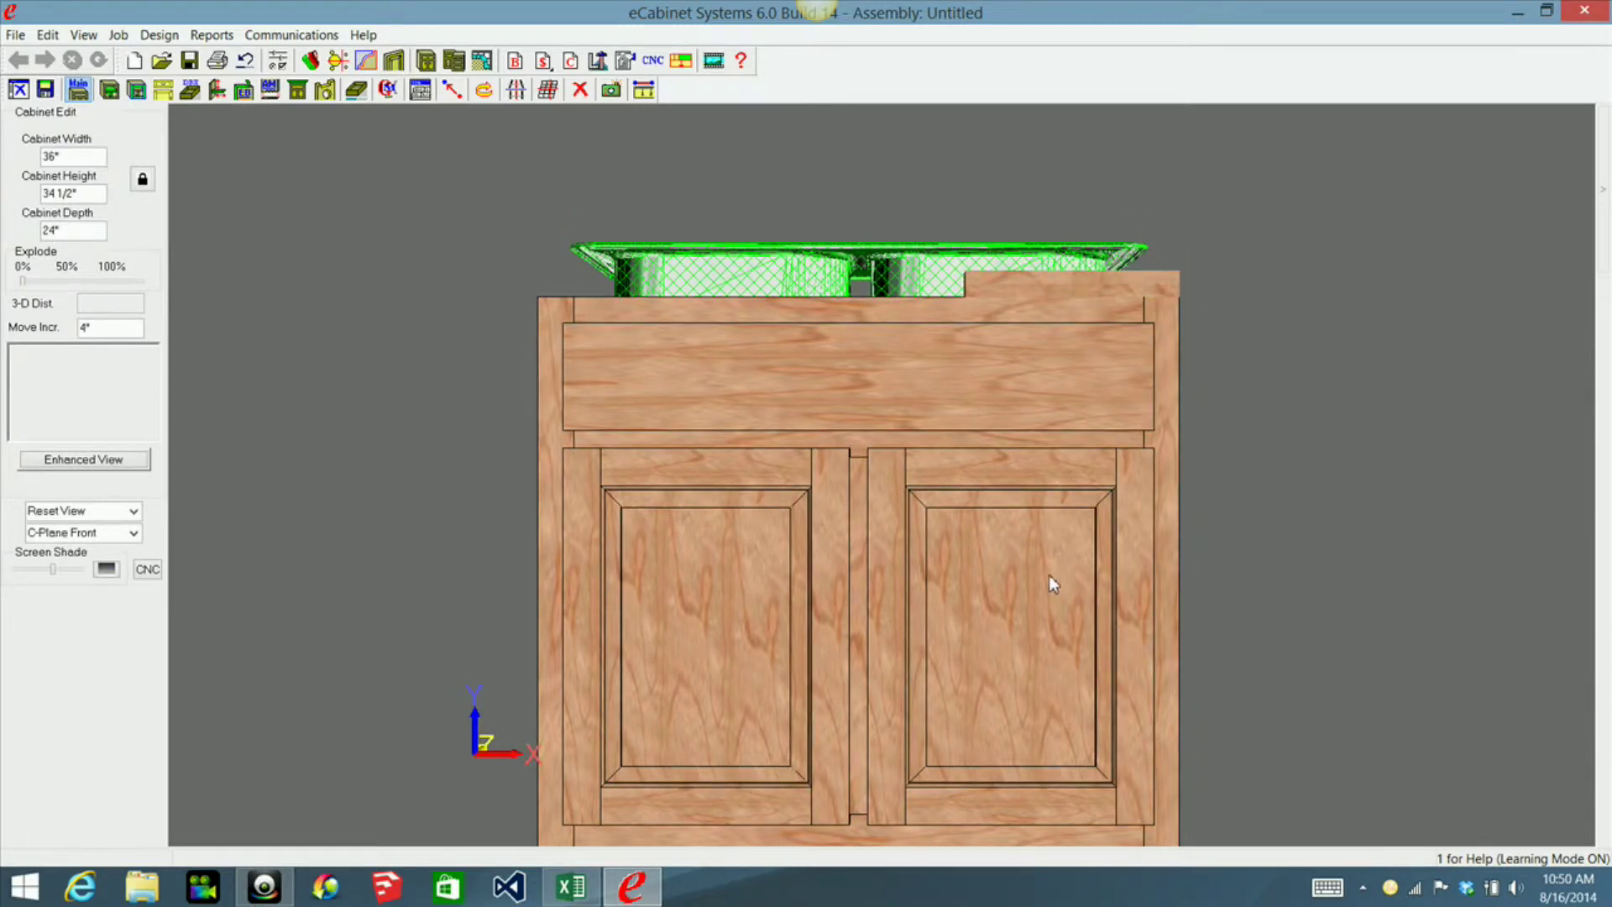
{"action": "middle_click_drag", "start_coordinate": [1045, 589], "coordinate": [1073, 522]}
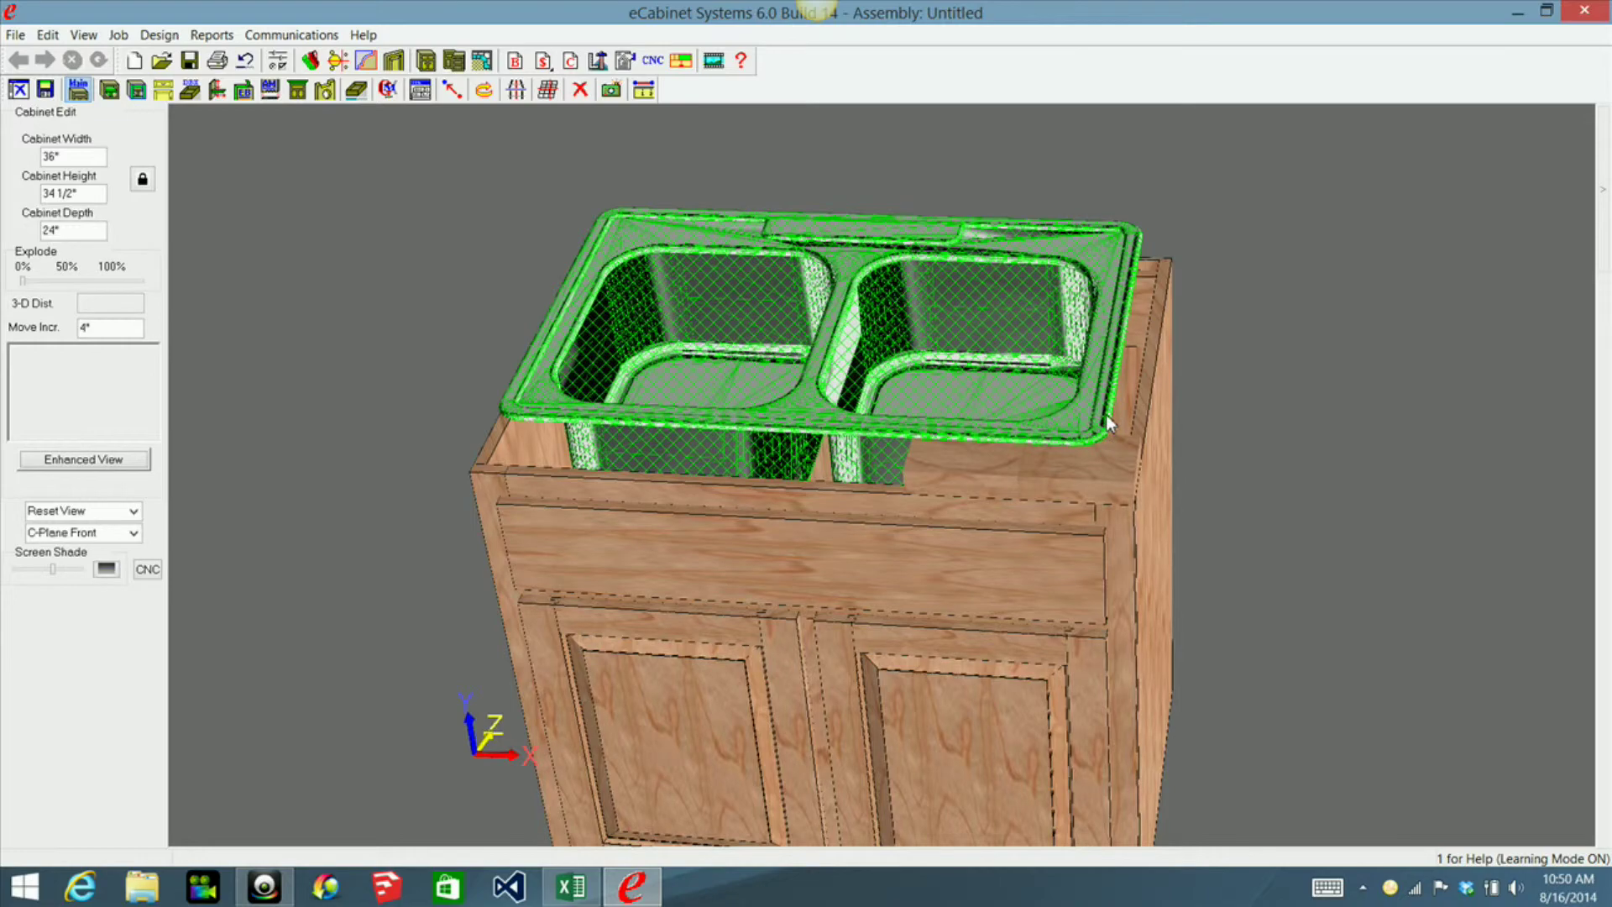
{"action": "key", "text": "Down"}
{"action": "key", "text": "Down"}
{"action": "key", "text": "Down"}
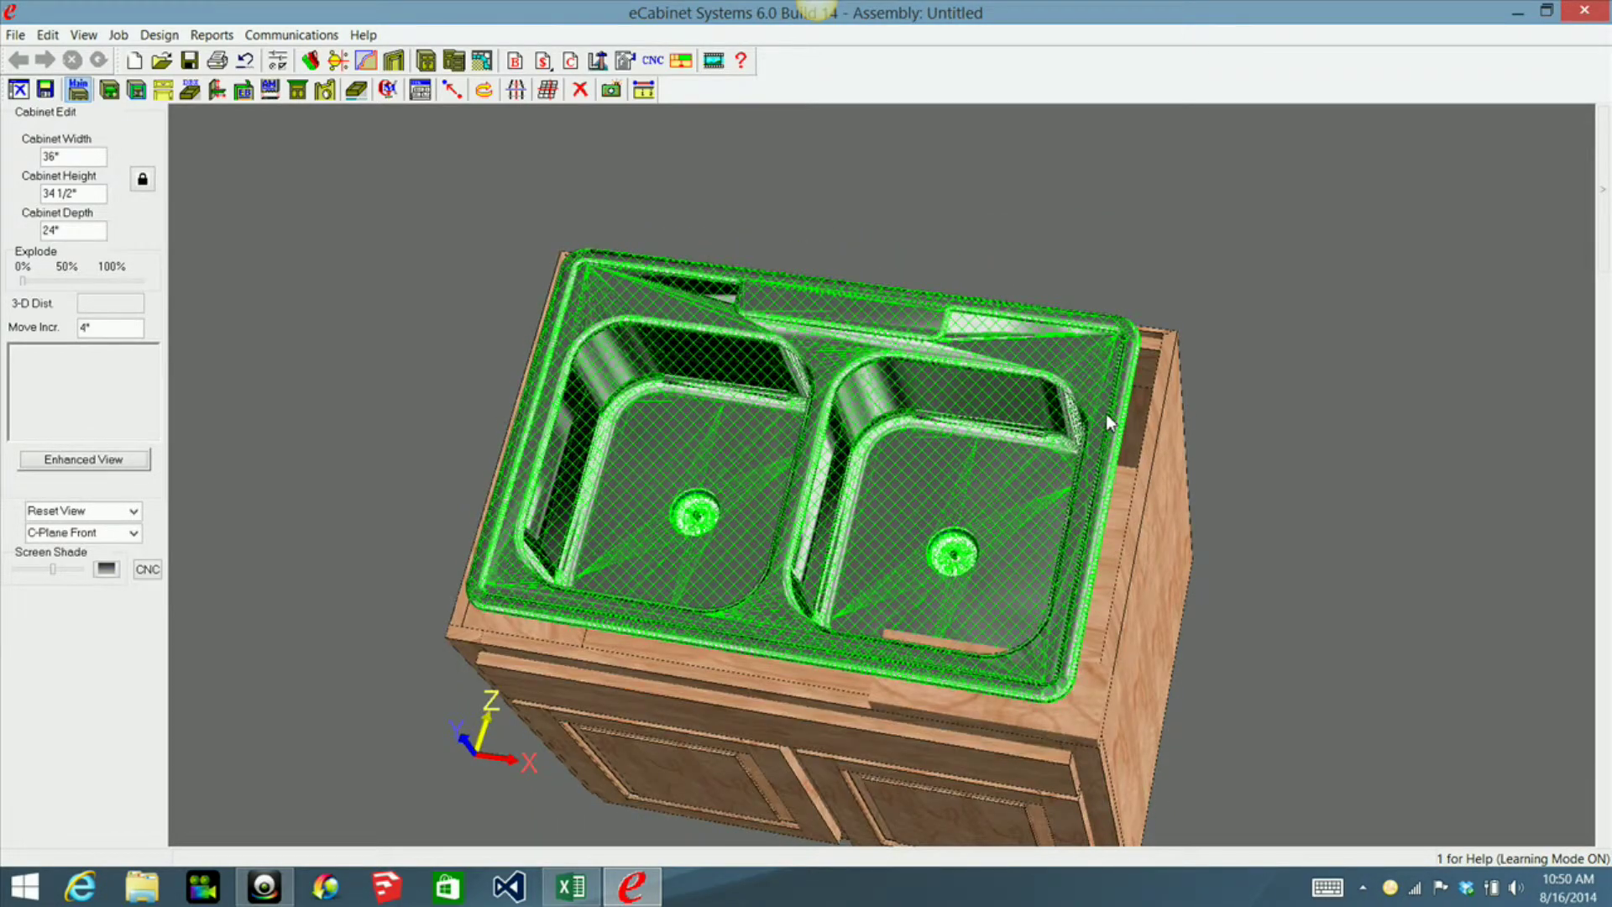
{"action": "key", "text": "Up"}
{"action": "key", "text": "Up"}
{"action": "key", "text": "Up"}
{"action": "key", "text": "Up"}
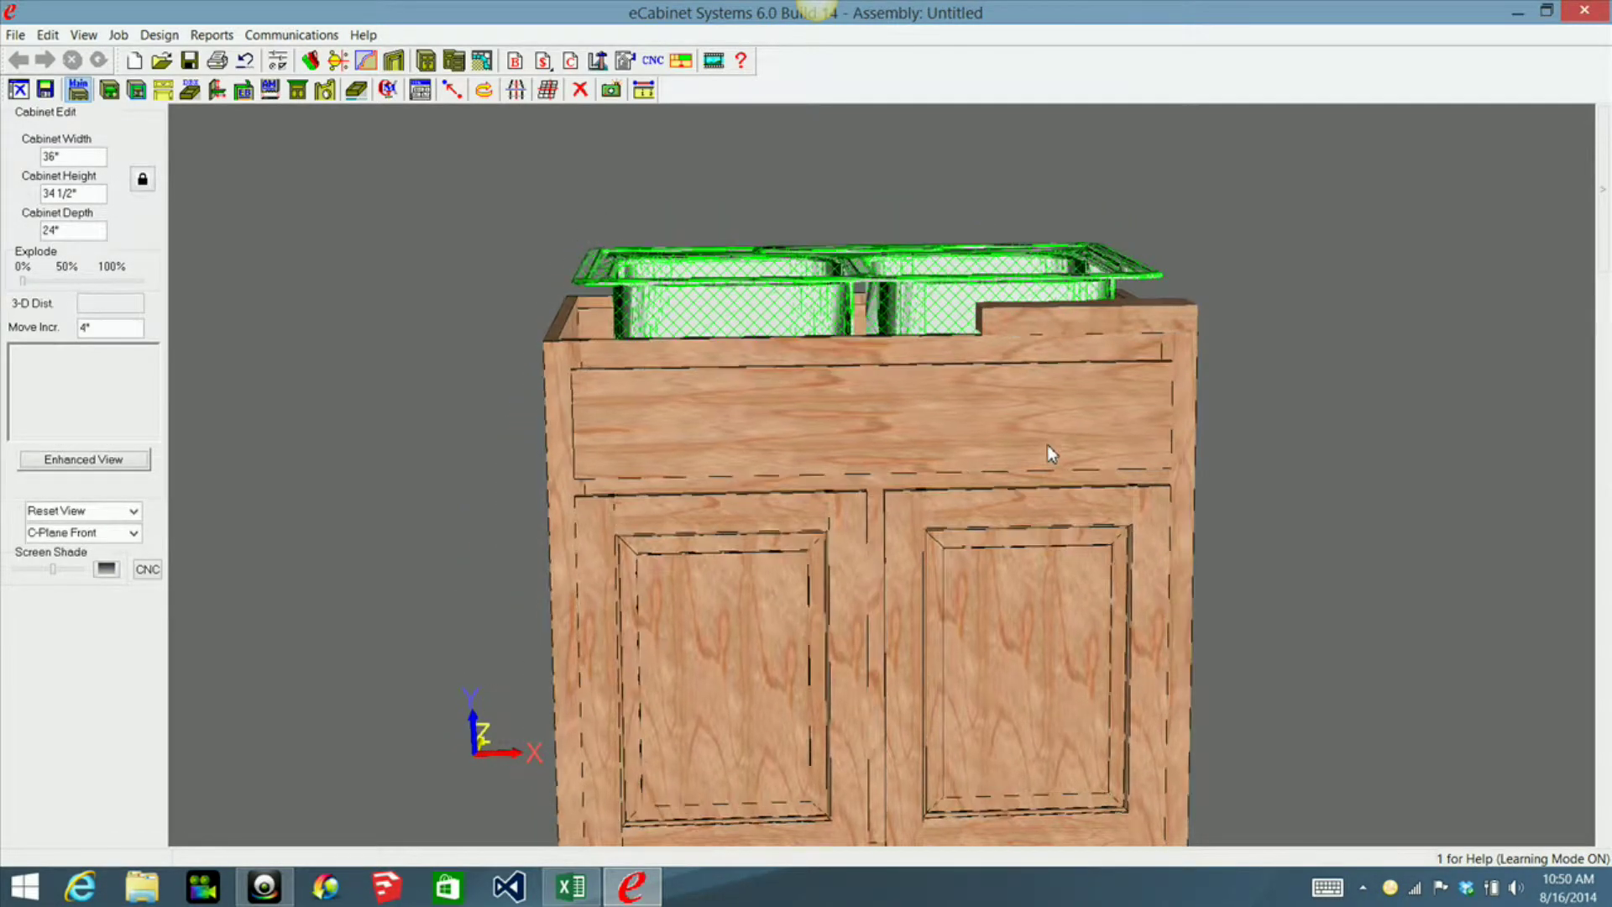
{"action": "middle_click_drag", "start_coordinate": [1046, 445], "coordinate": [477, 313]}
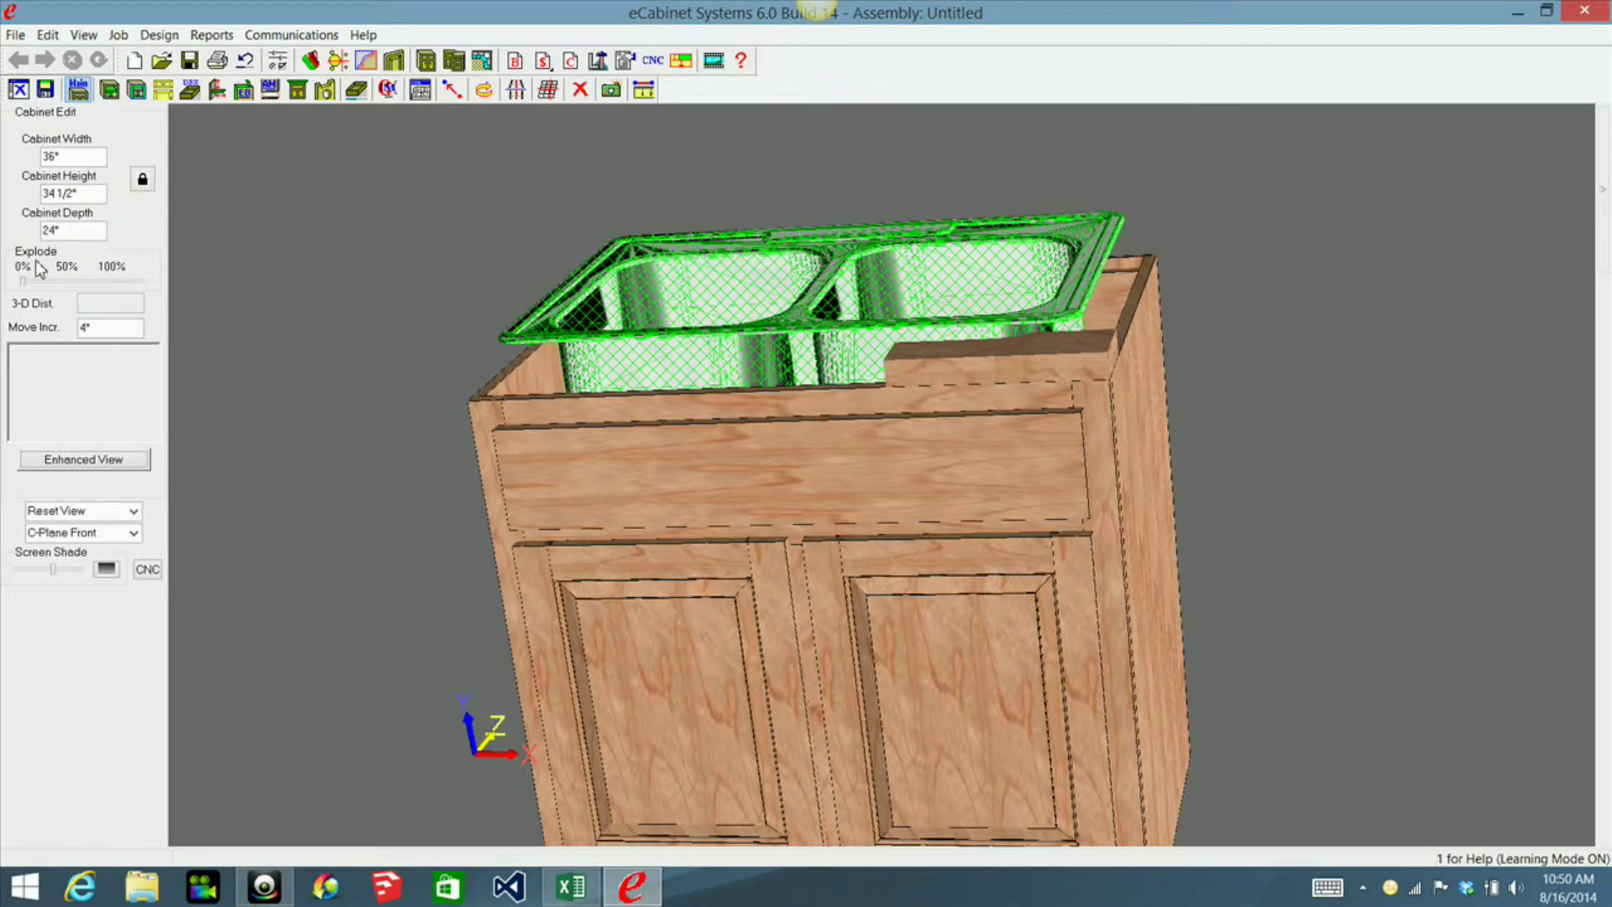
Set the move increment to 1/32"
{"action": "left_click", "coordinate": [105, 330]}
{"action": "double_click", "coordinate": [105, 330]}
{"action": "type", "text": "1/32"}
{"action": "key", "text": "Return"}
Compare the sink and cabinet from the bottom, front, angled and right views to check the move directions
{"action": "key", "text": "b"}
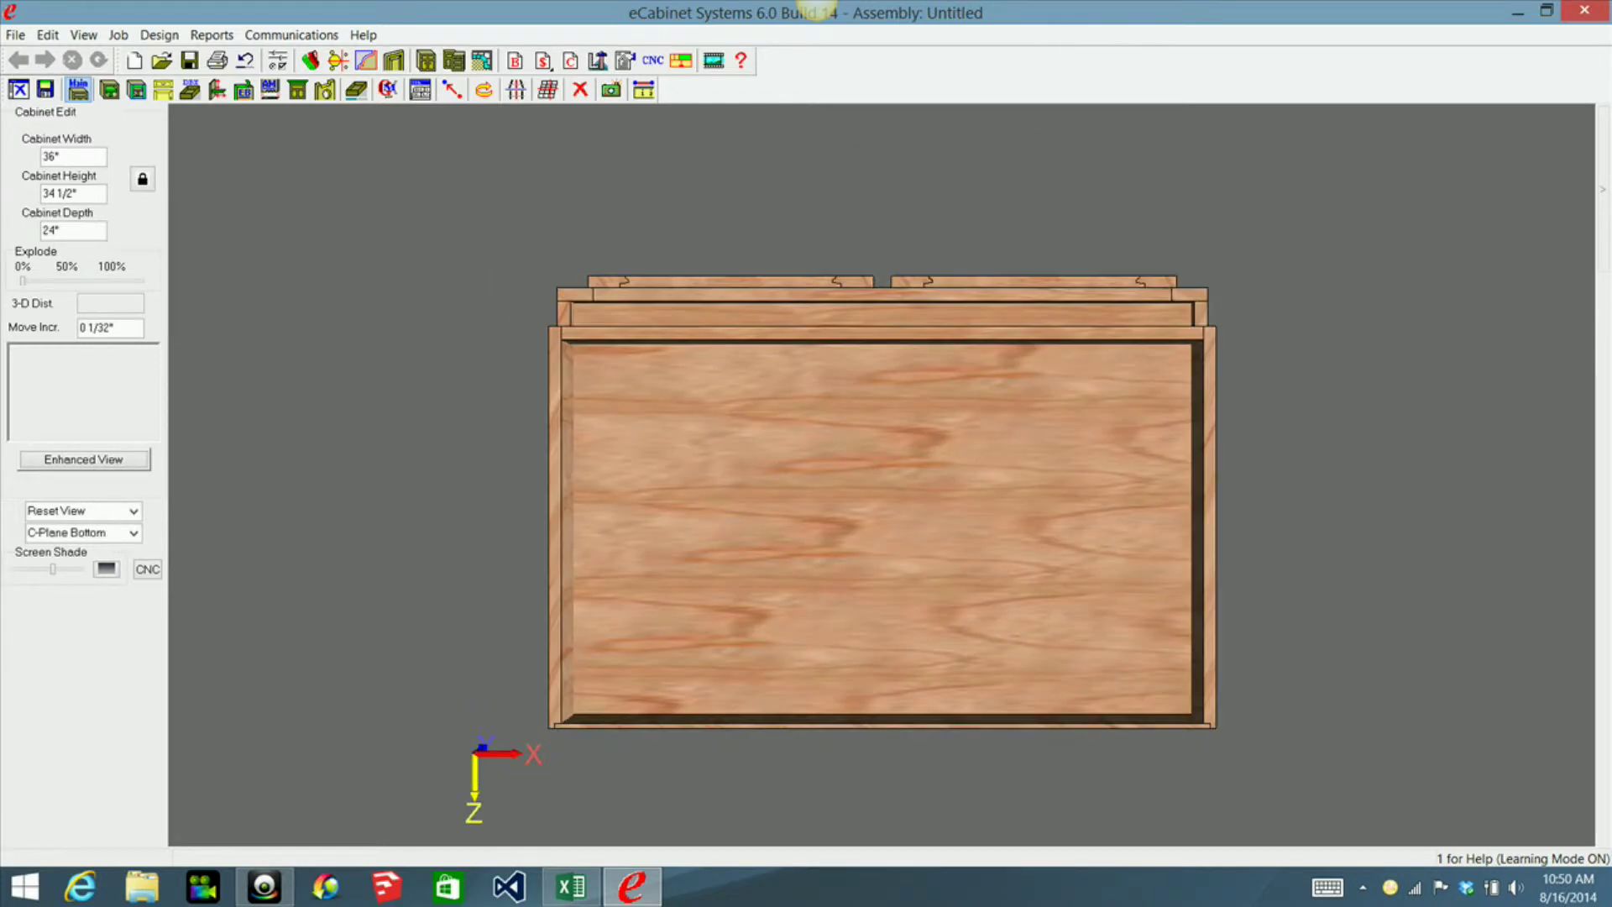
{"action": "key", "text": "Down"}
{"action": "key", "text": "f"}
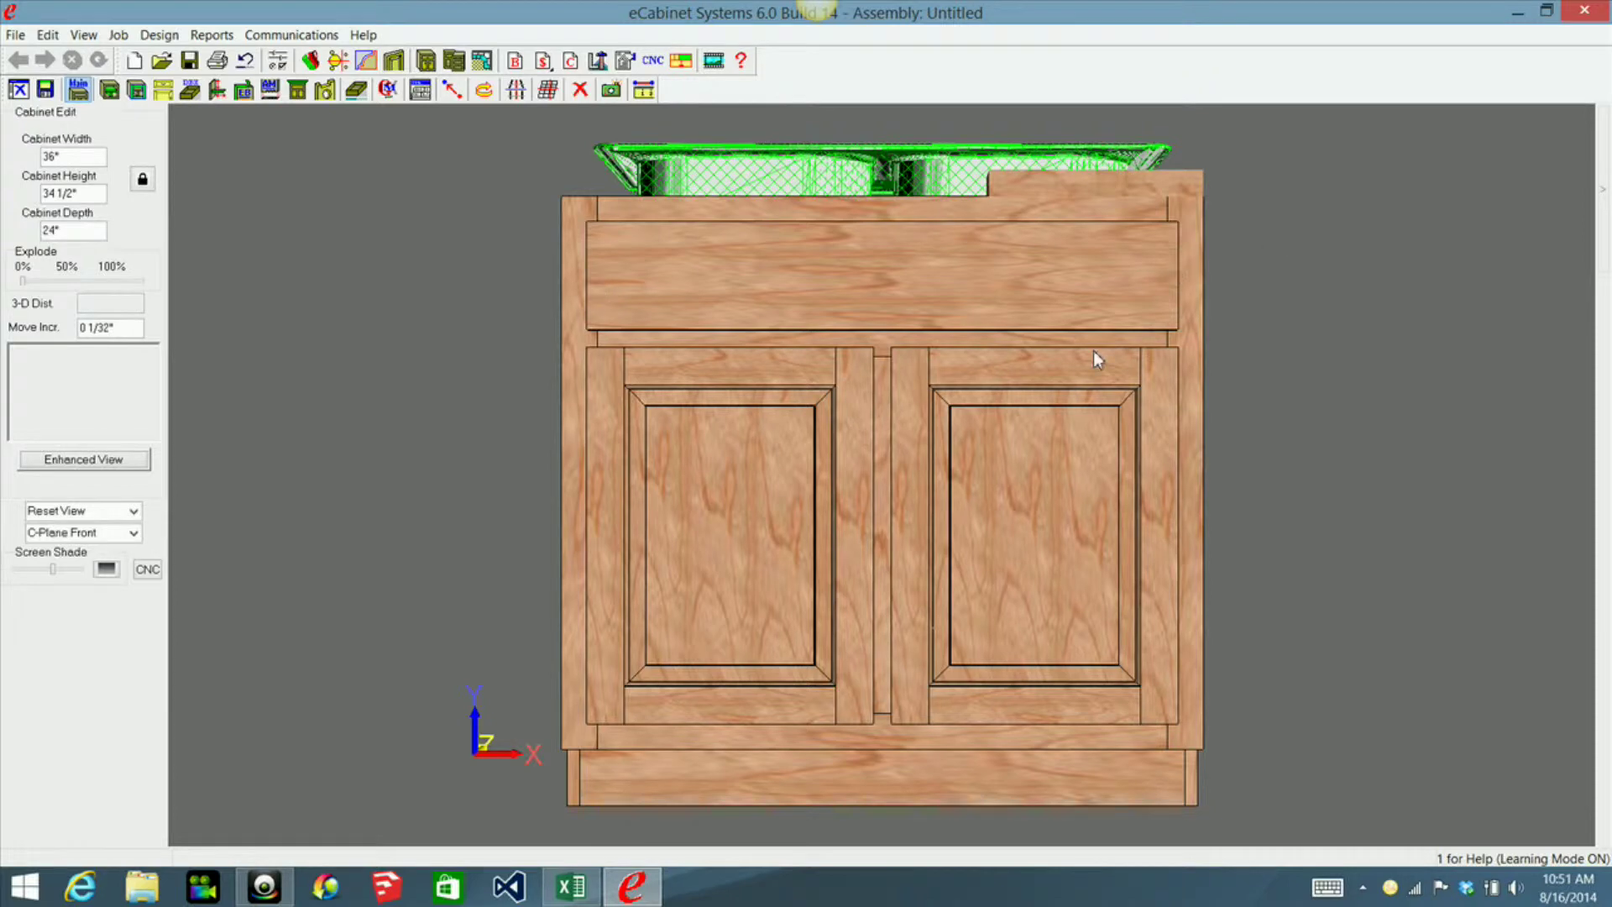
{"action": "middle_click_drag", "start_coordinate": [1048, 410], "coordinate": [1055, 403]}
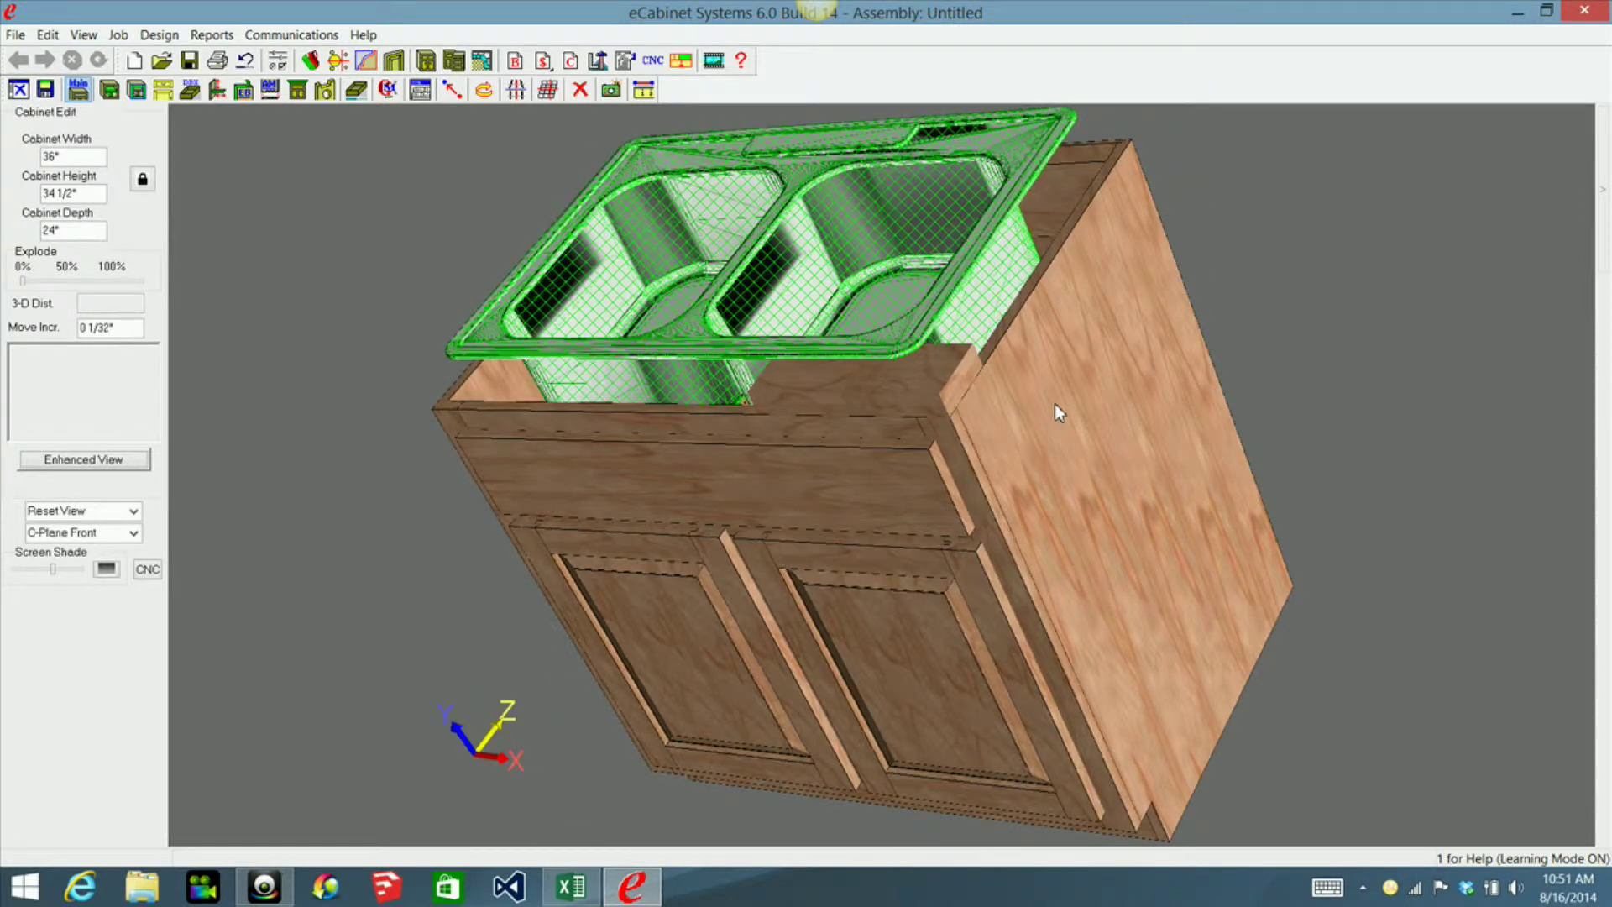
{"action": "mouse_move", "coordinate": [1055, 403]}
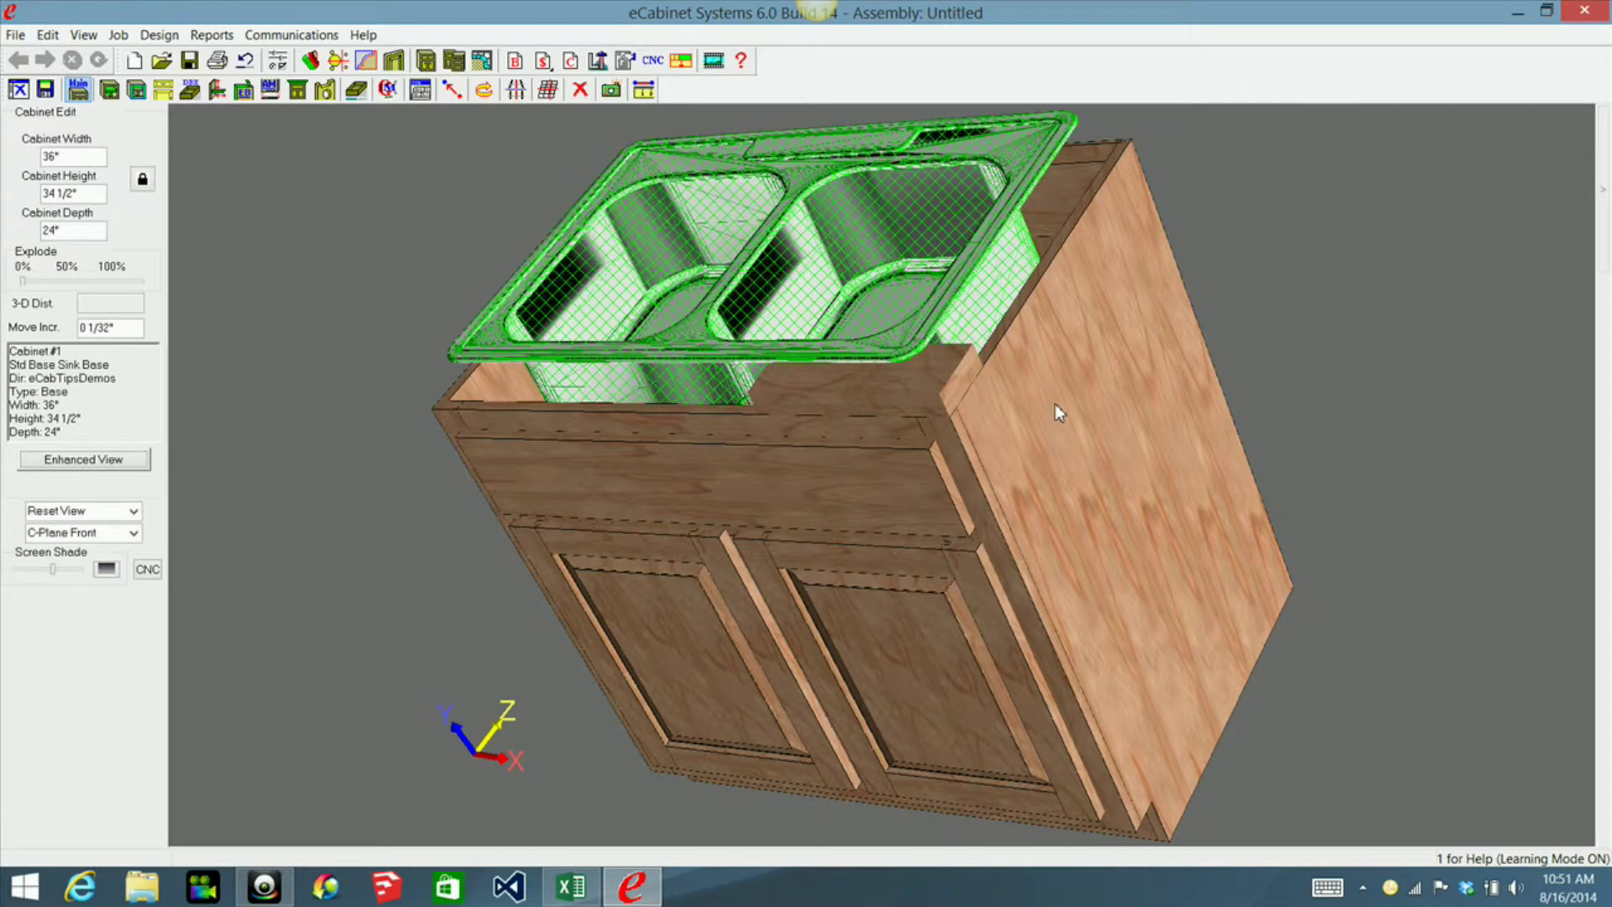
{"action": "middle_click_drag", "start_coordinate": [1055, 403], "coordinate": [1060, 420]}
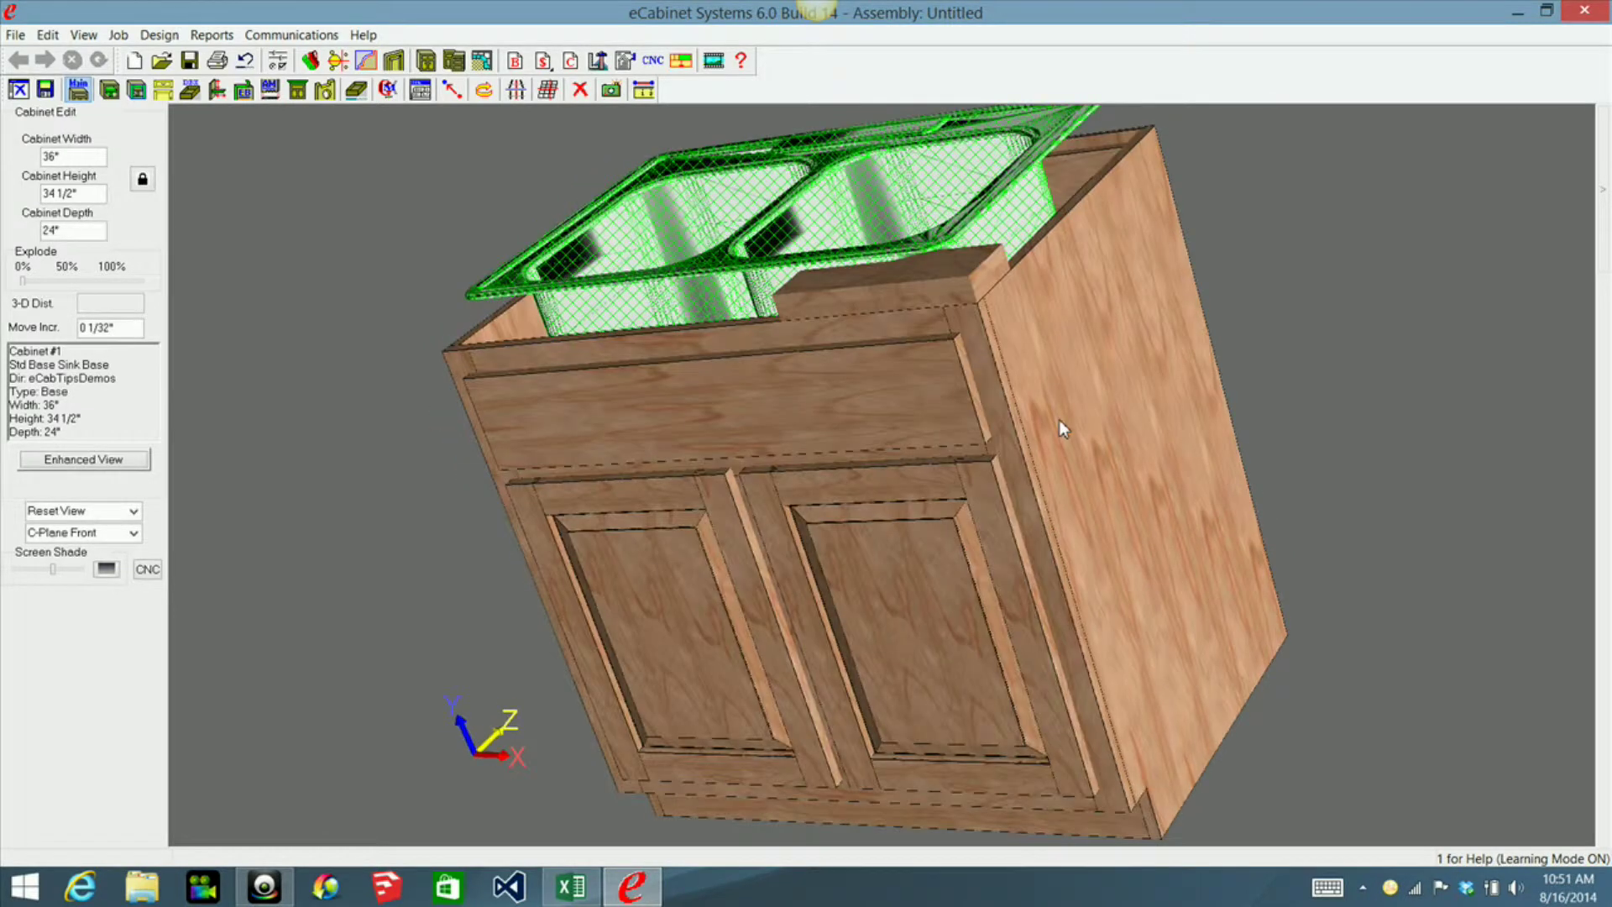
{"action": "key", "text": "b"}
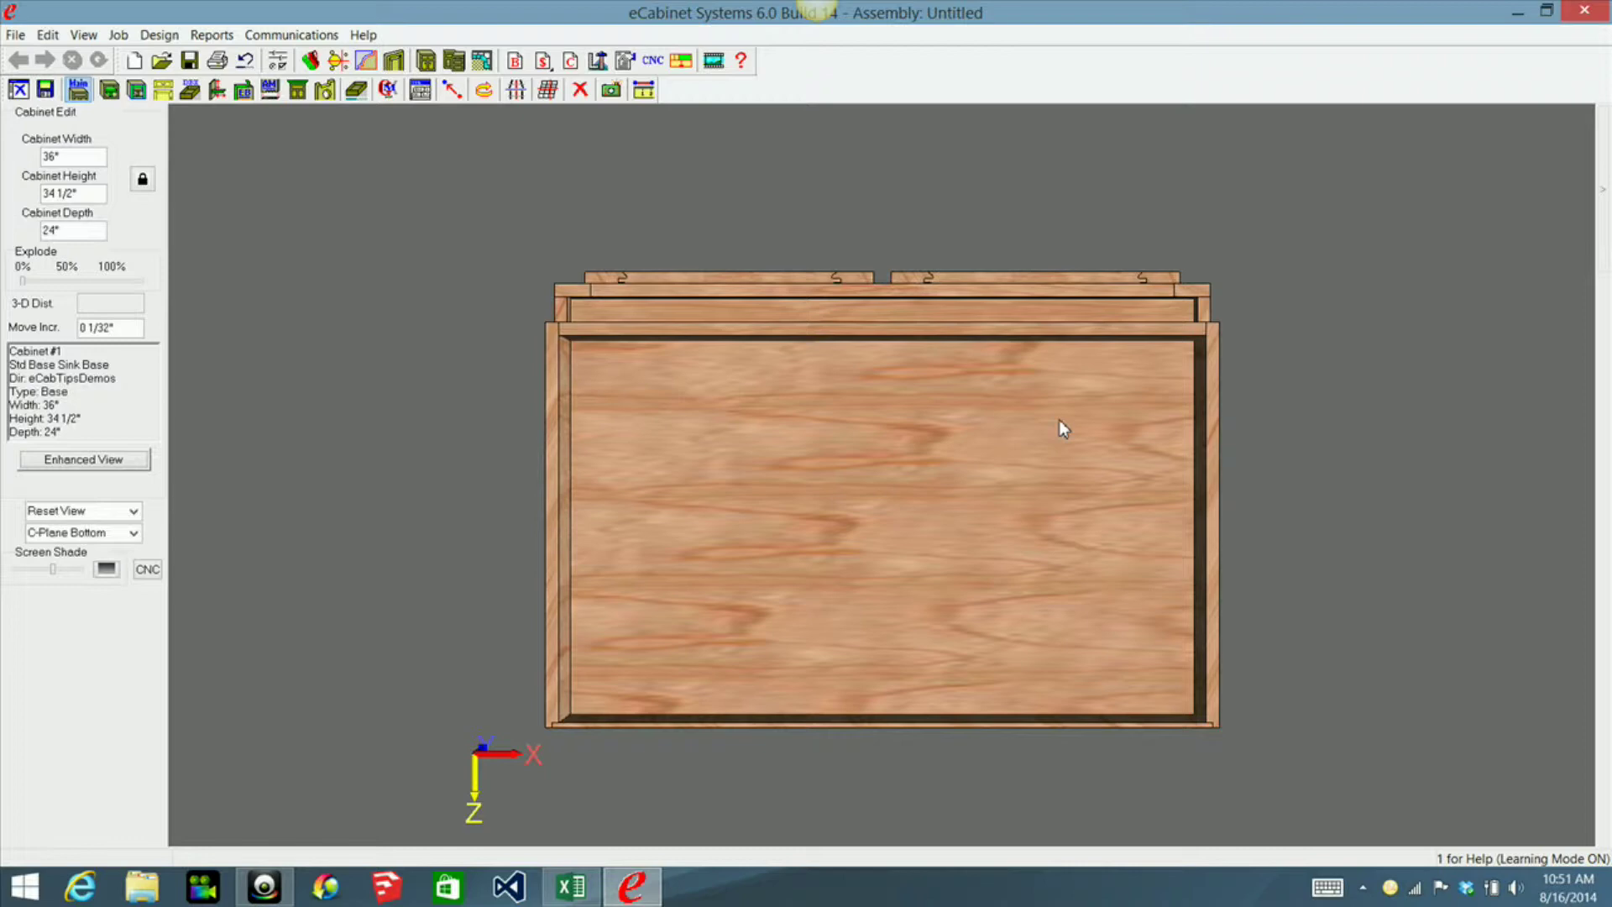
{"action": "key", "text": "r"}
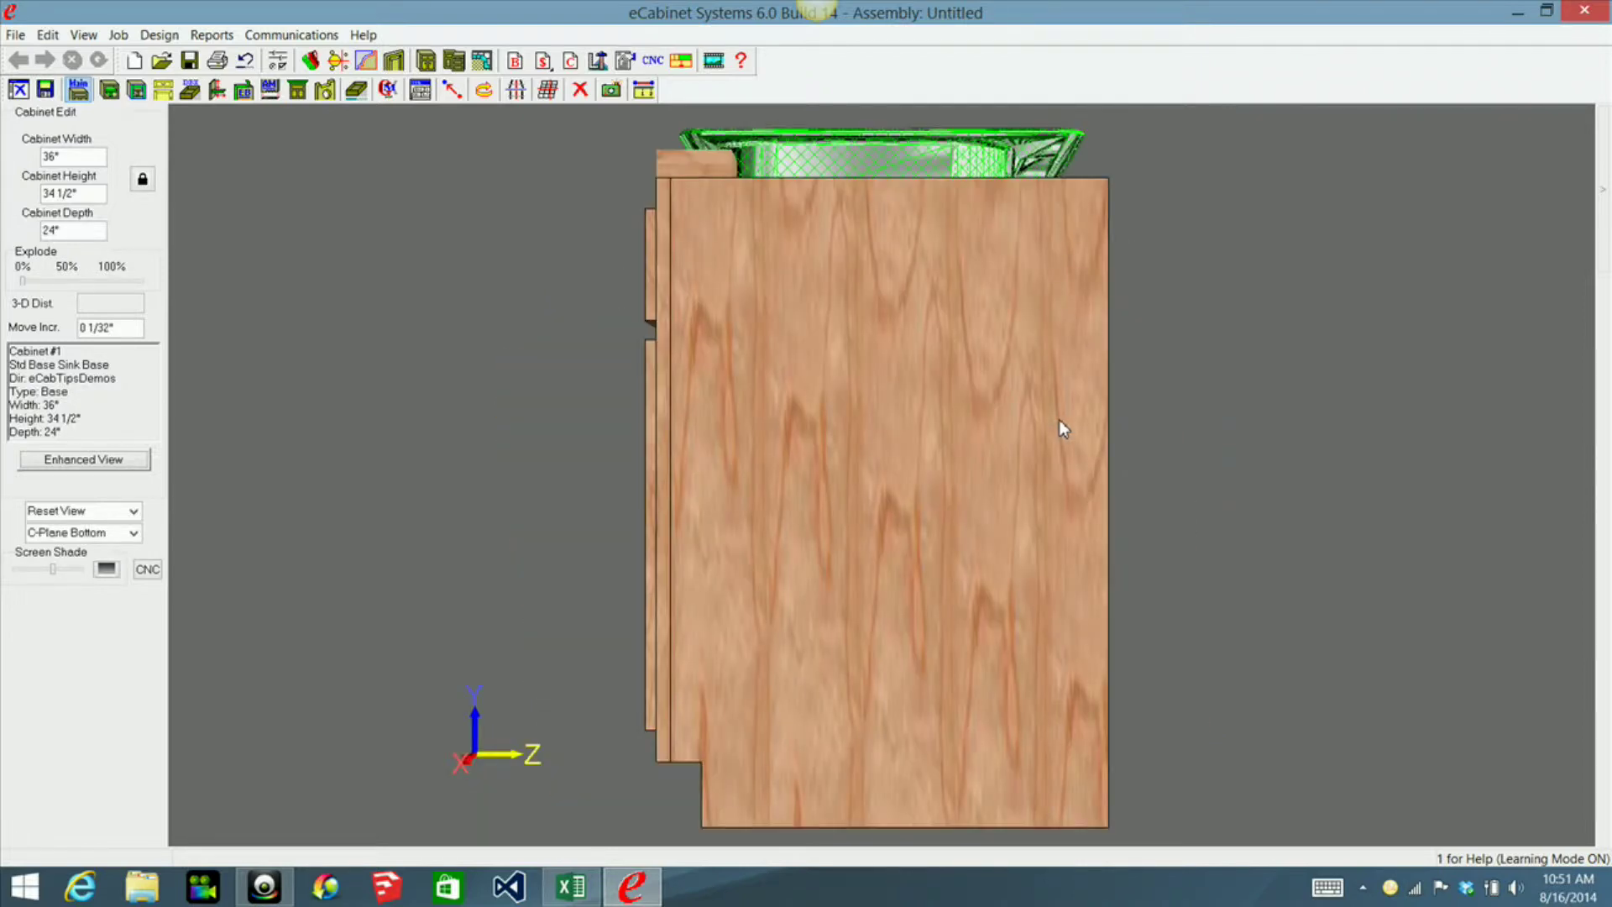
{"action": "key", "text": "f"}
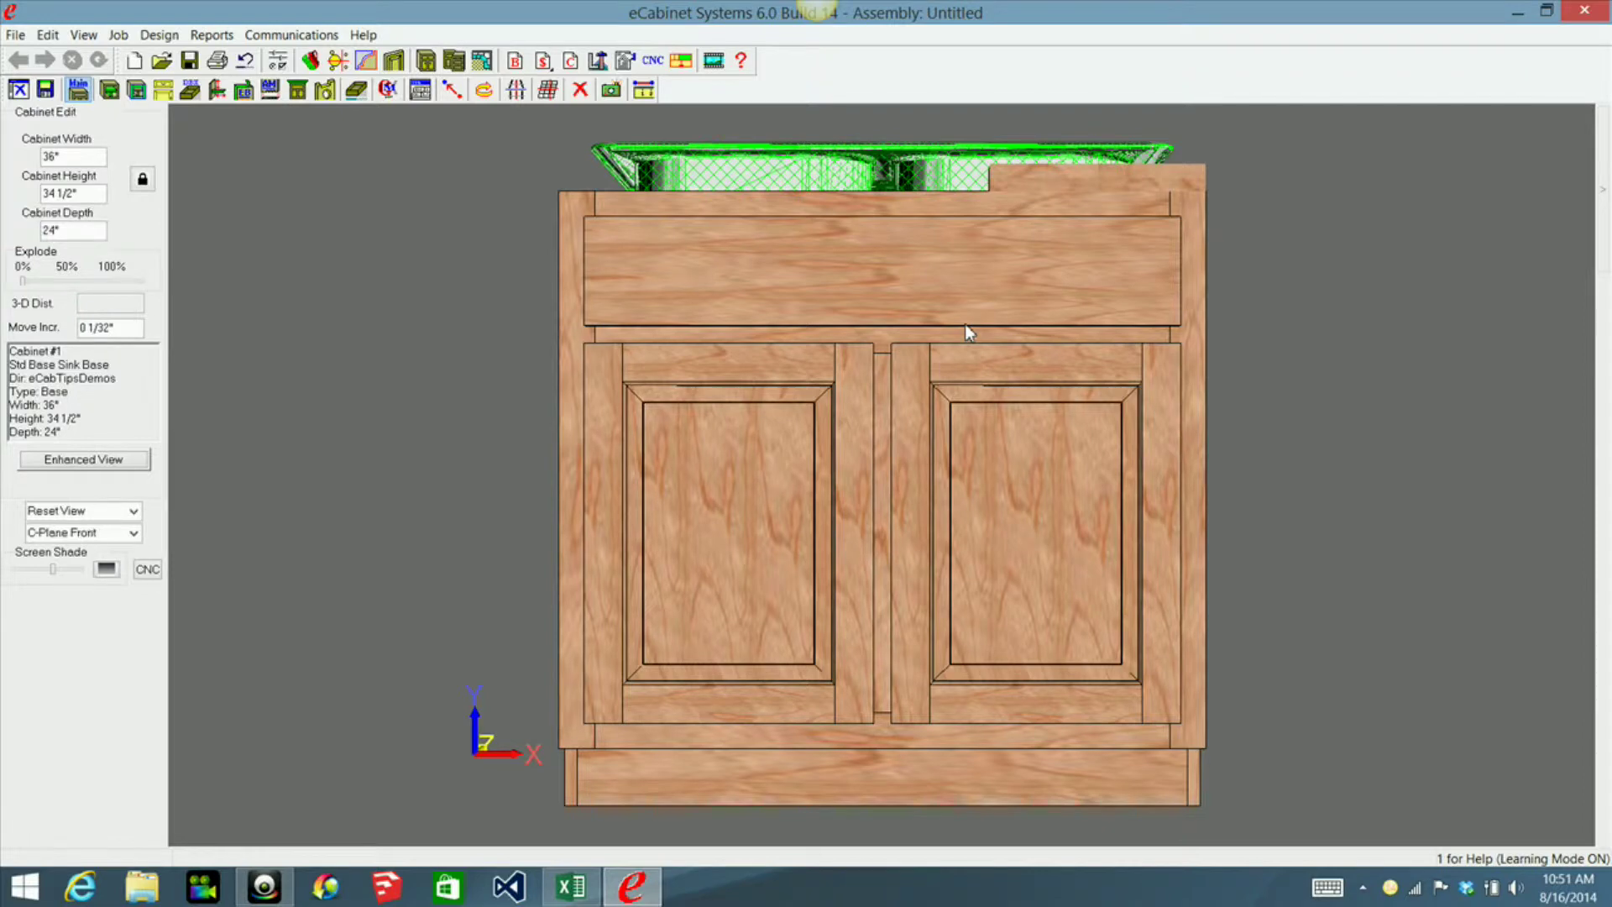
Lower the sink in 1/32" increments in the right view until its rim is close to the display cube's top, then deselect it
{"action": "key", "text": "r"}
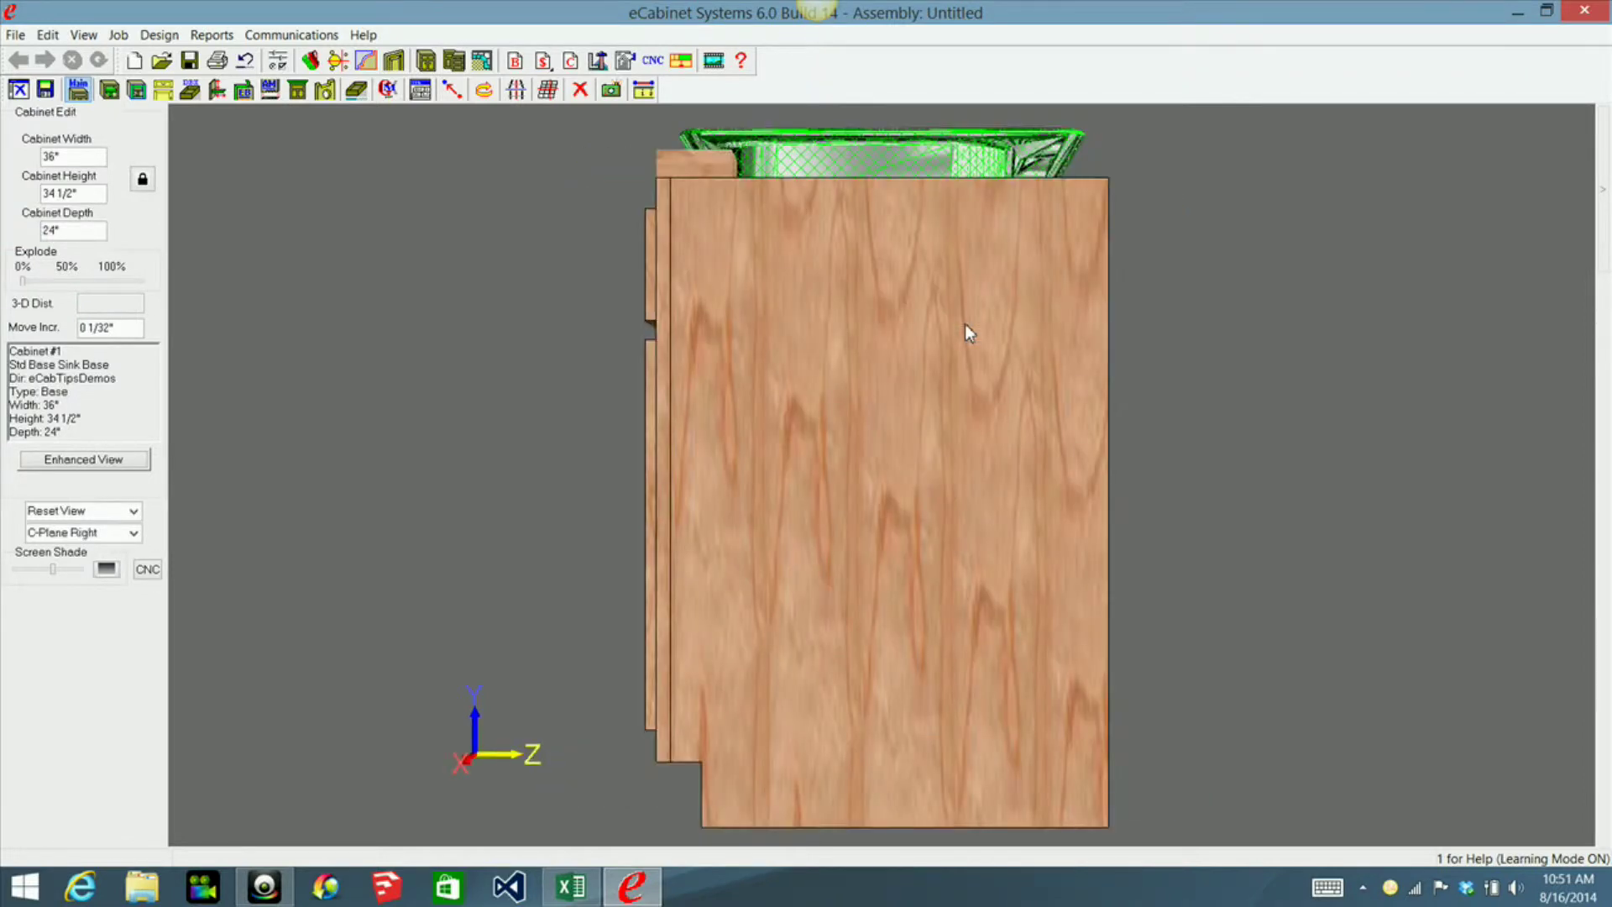
{"action": "middle_click_drag", "start_coordinate": [945, 349], "coordinate": [1103, 501]}
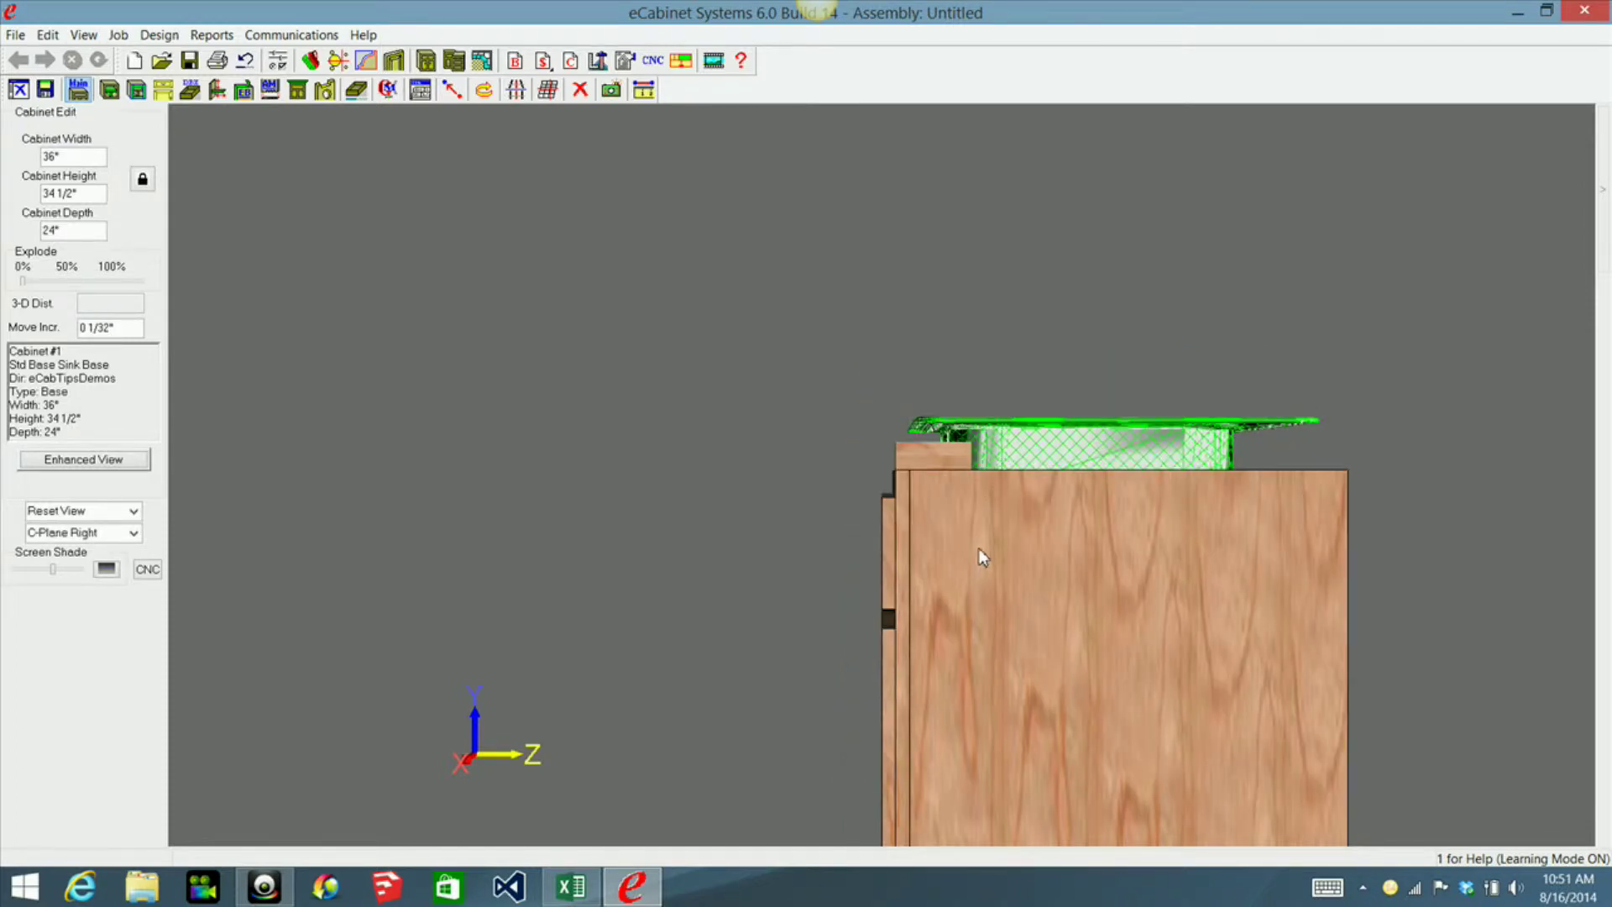
{"action": "scroll", "coordinate": [979, 547], "scroll_direction": "up", "scroll_amount": 5}
{"action": "scroll", "coordinate": [1004, 562], "scroll_direction": "up", "scroll_amount": 3}
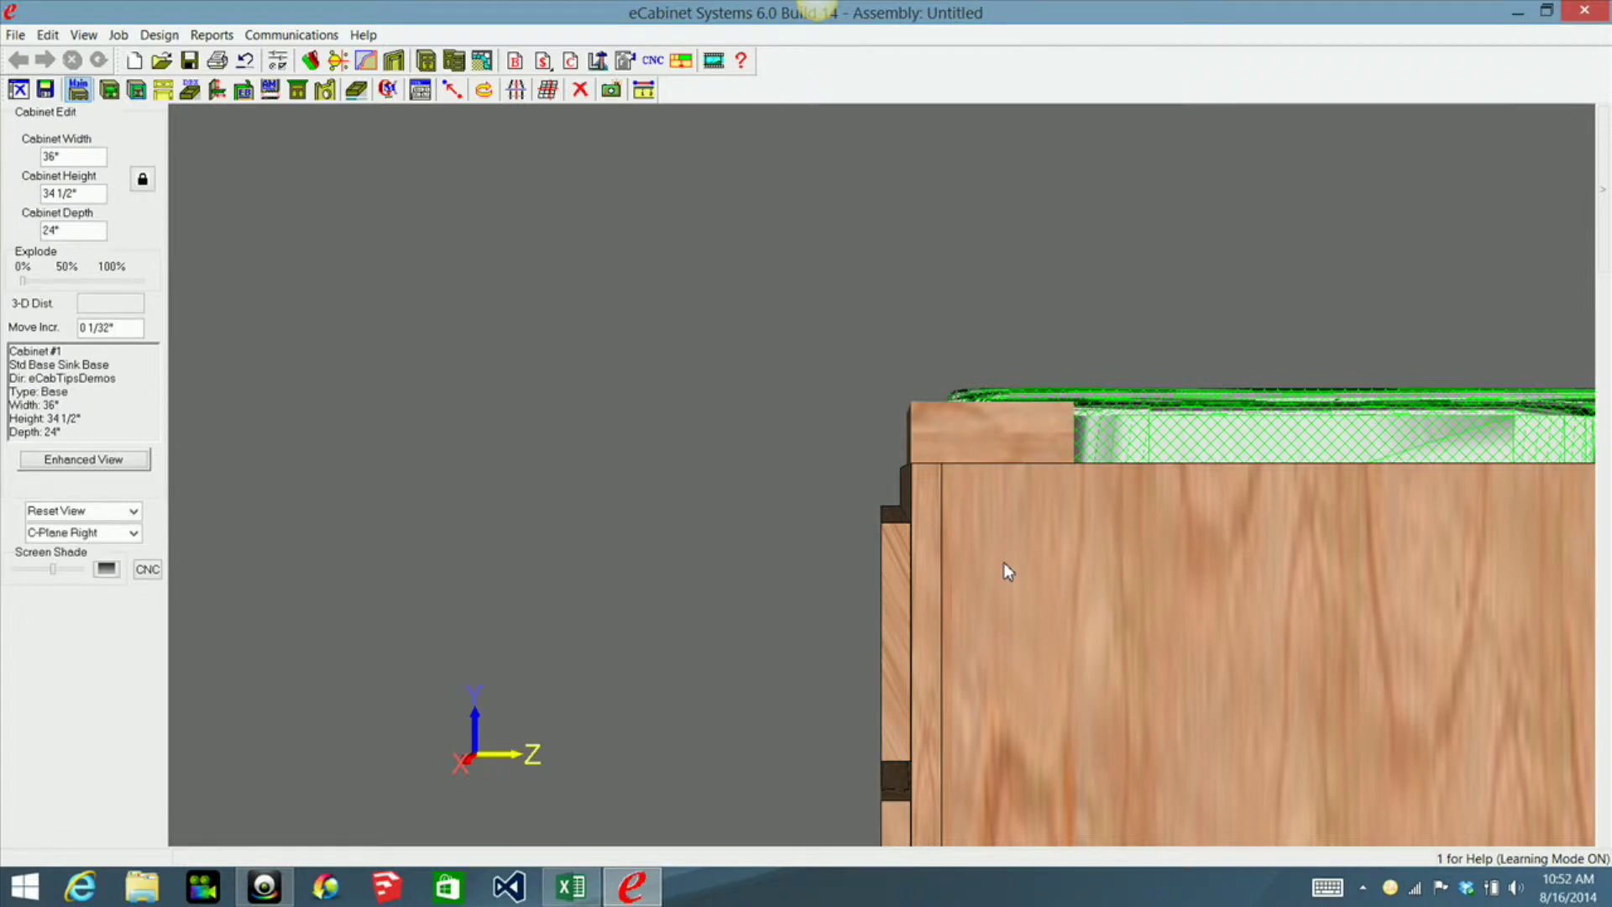
{"action": "left_click", "coordinate": [1147, 327]}
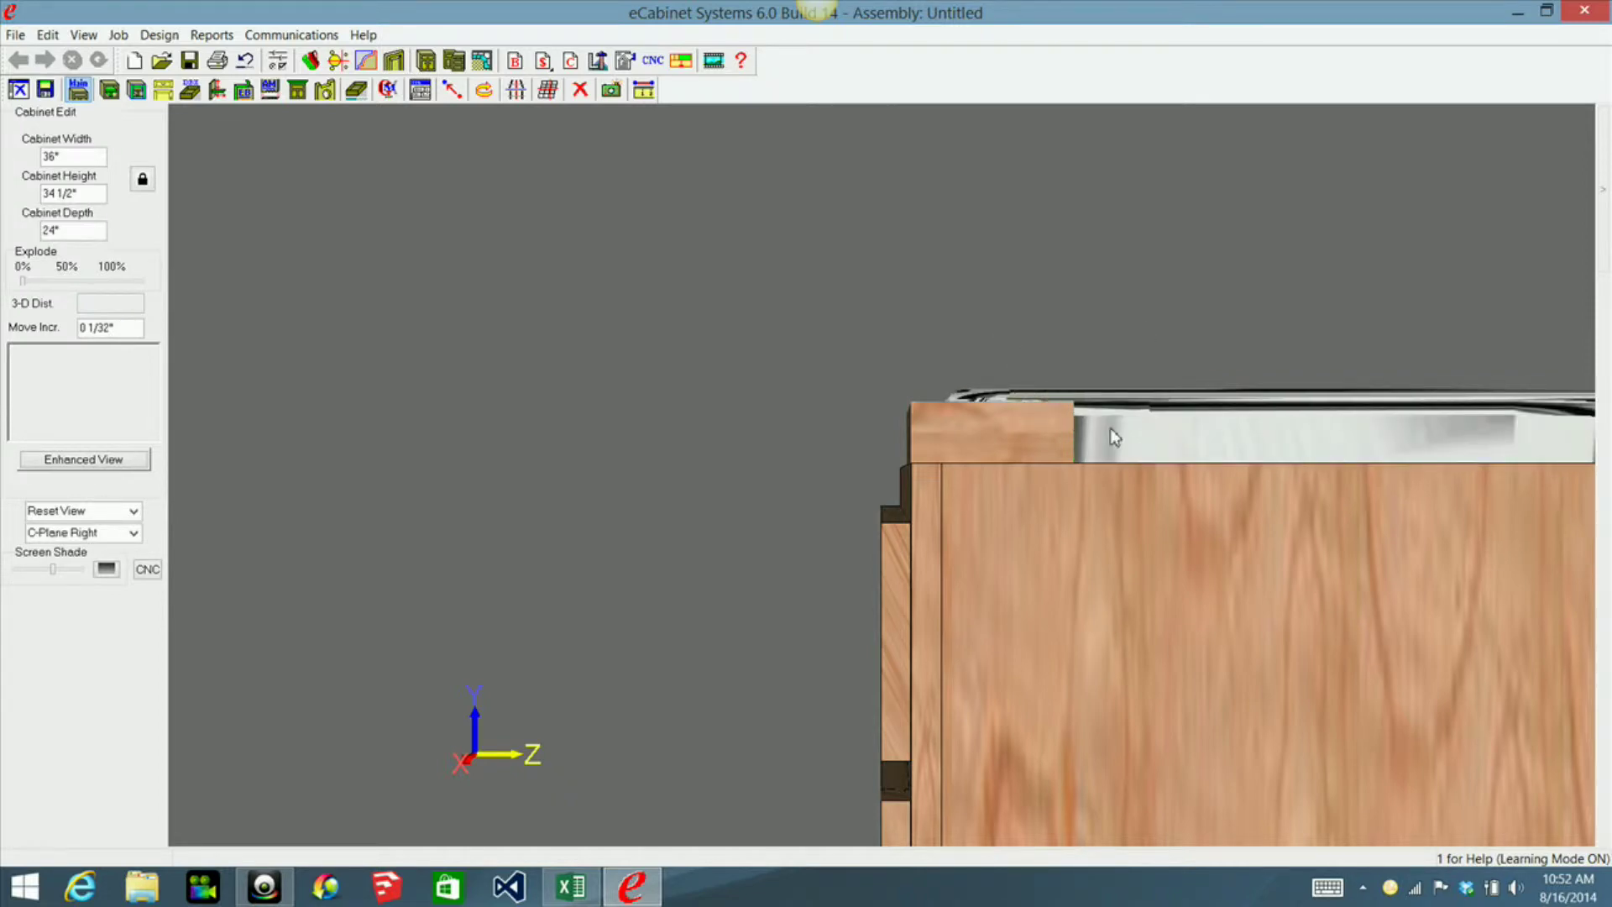
Inspect the gap under the sink's front rim and lower the sink further onto the top of the display cube
{"action": "scroll", "coordinate": [1090, 499], "scroll_direction": "down", "scroll_amount": 3}
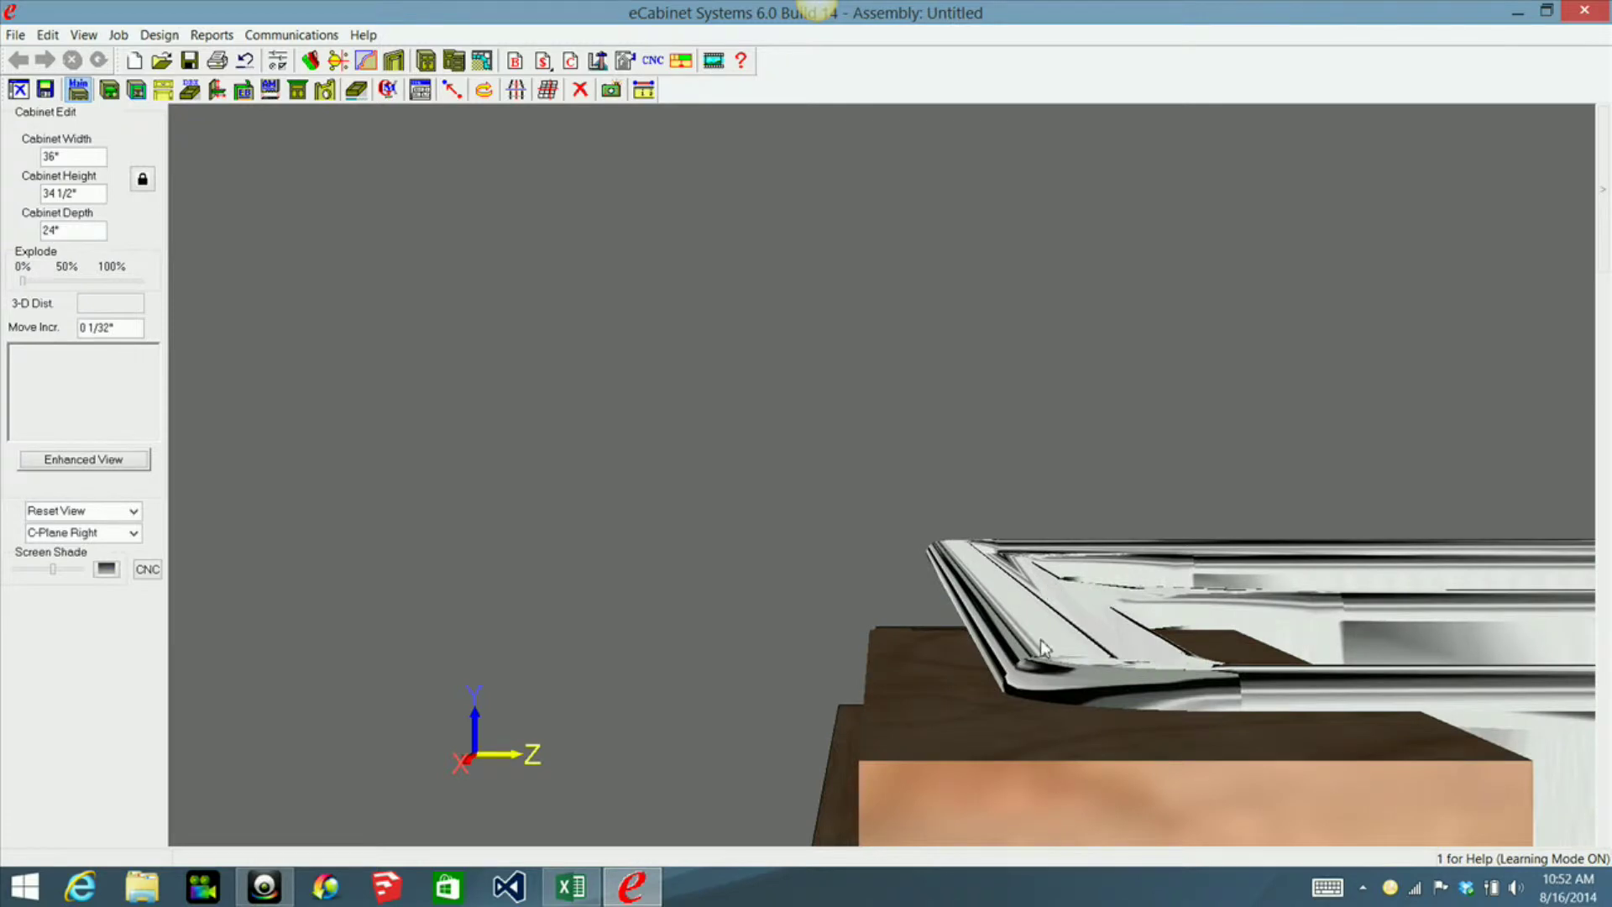
{"action": "middle_click_drag", "start_coordinate": [1039, 621], "coordinate": [1047, 635]}
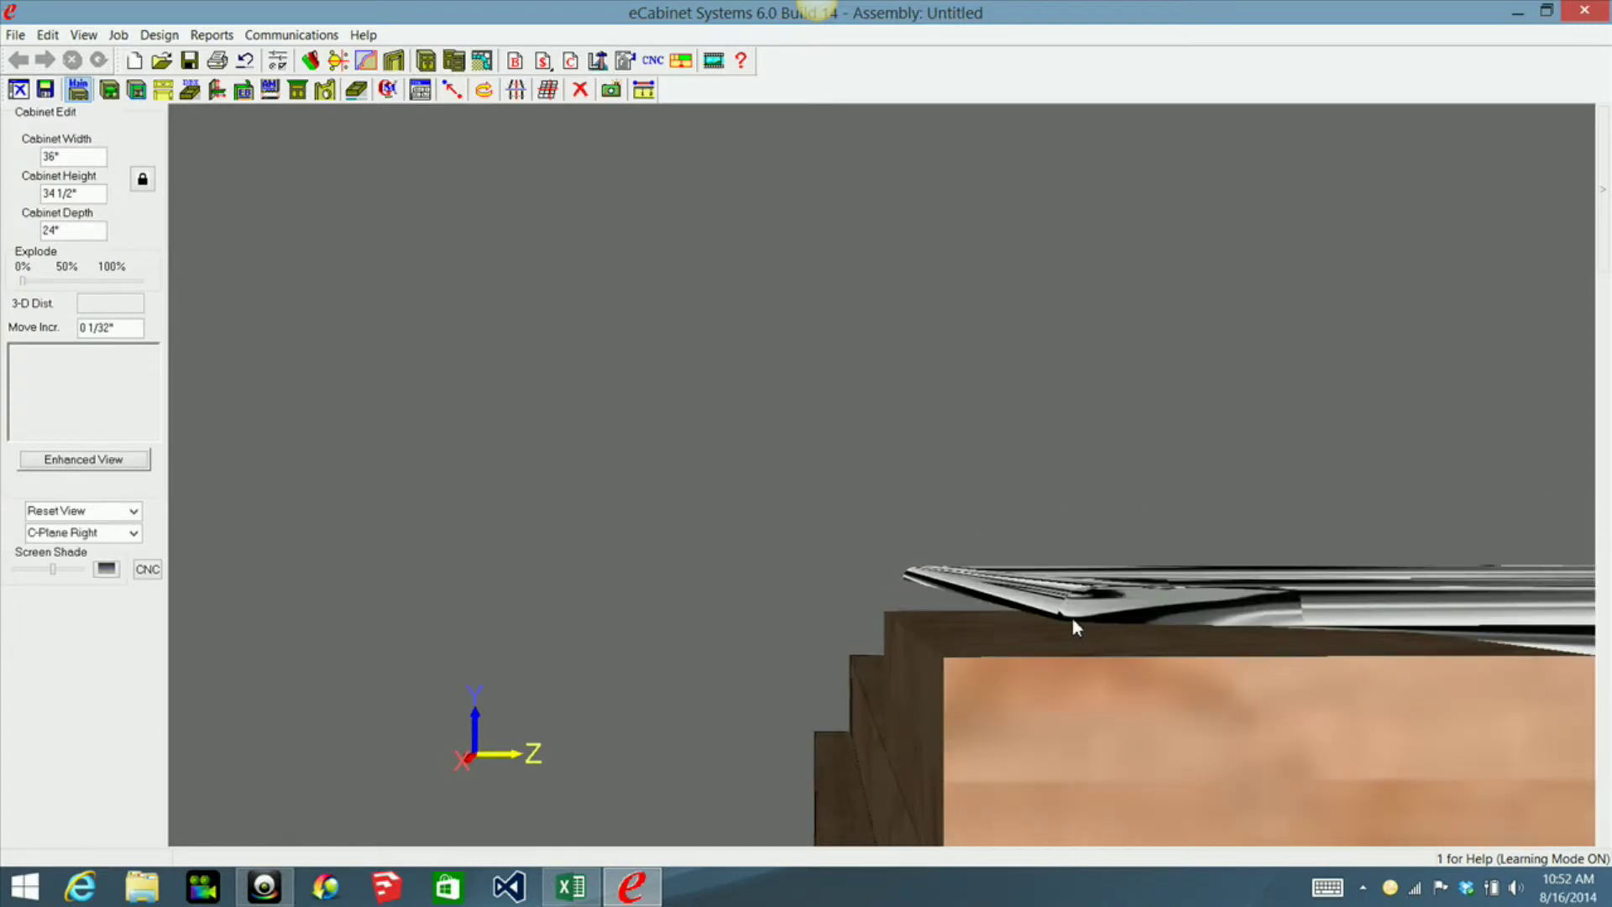
{"action": "left_click", "coordinate": [1156, 606]}
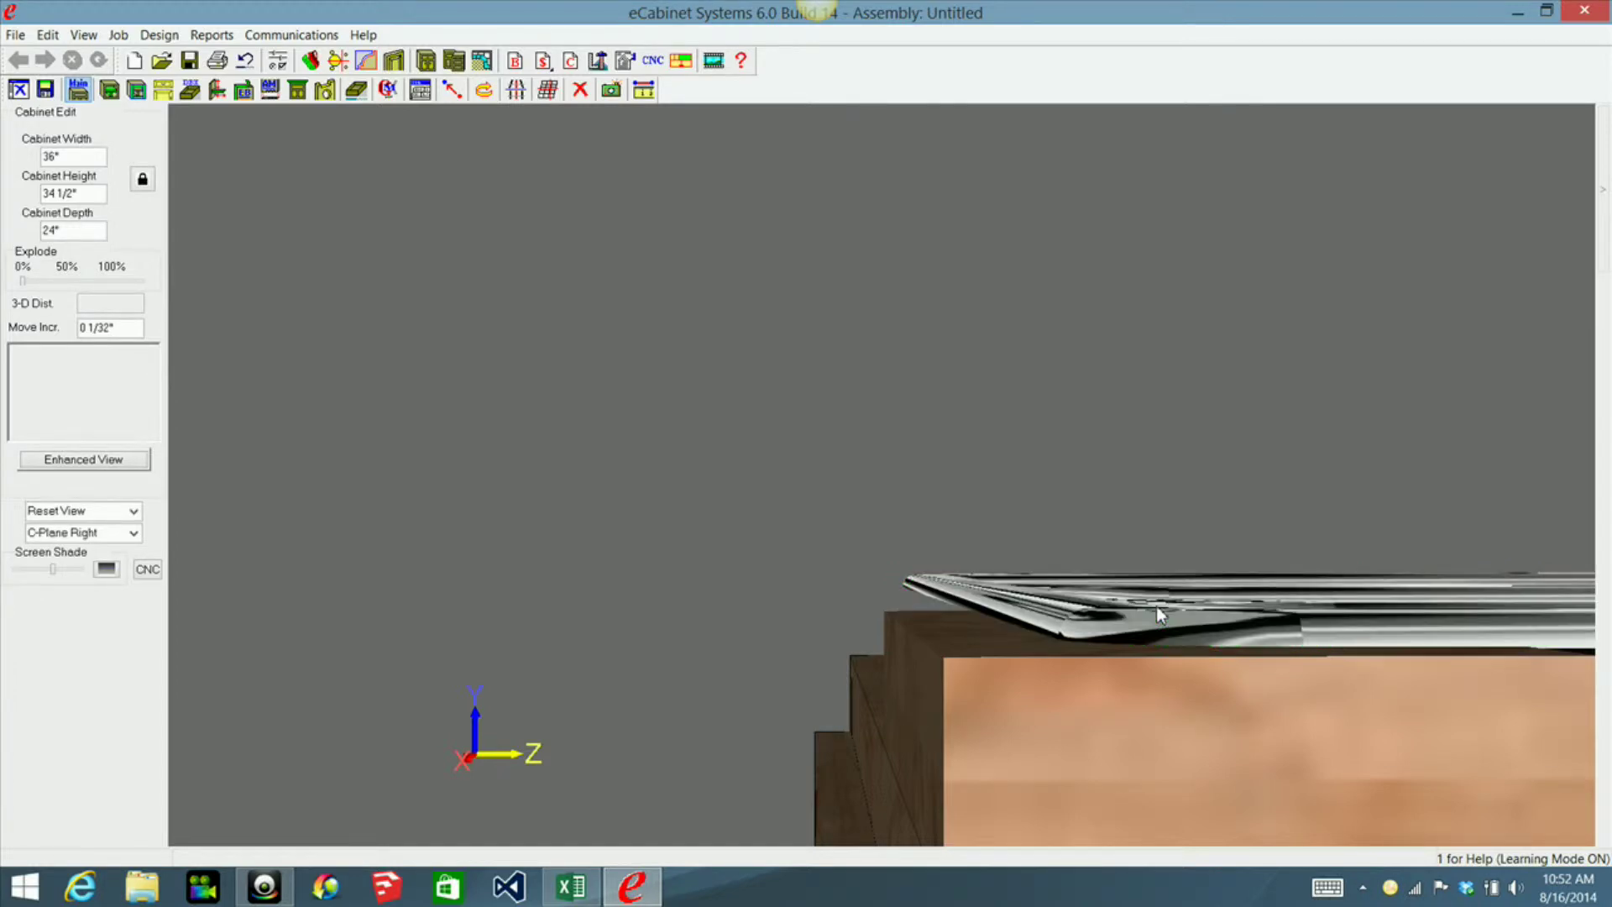
Move the sink slightly toward the front of the cabinet in the top view
{"action": "key", "text": "r"}
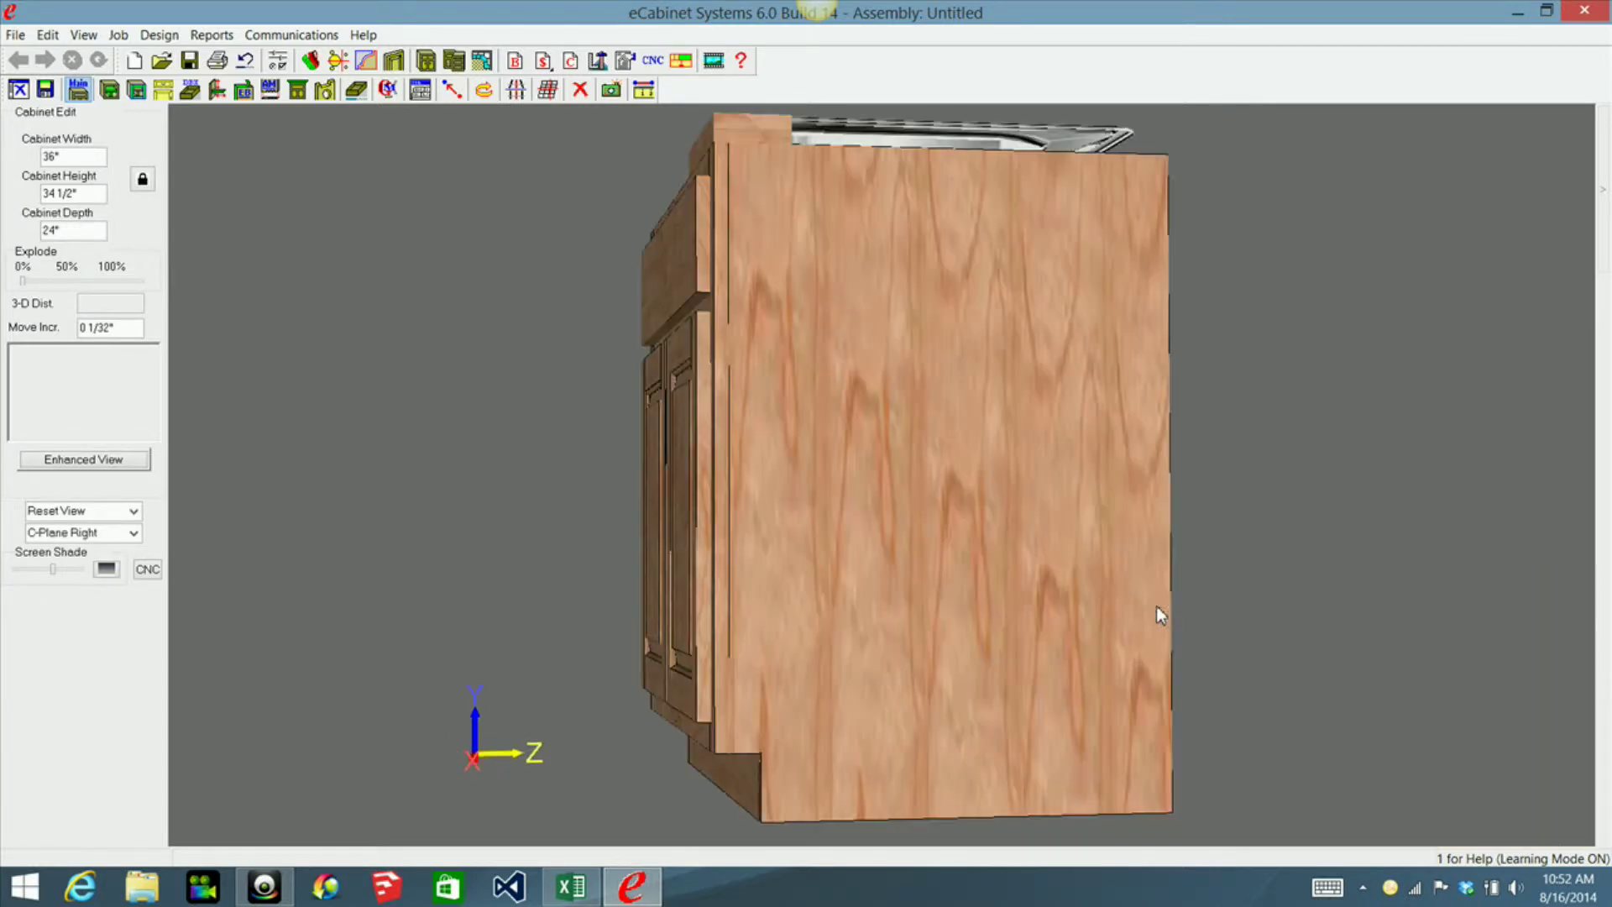
{"action": "key", "text": "f"}
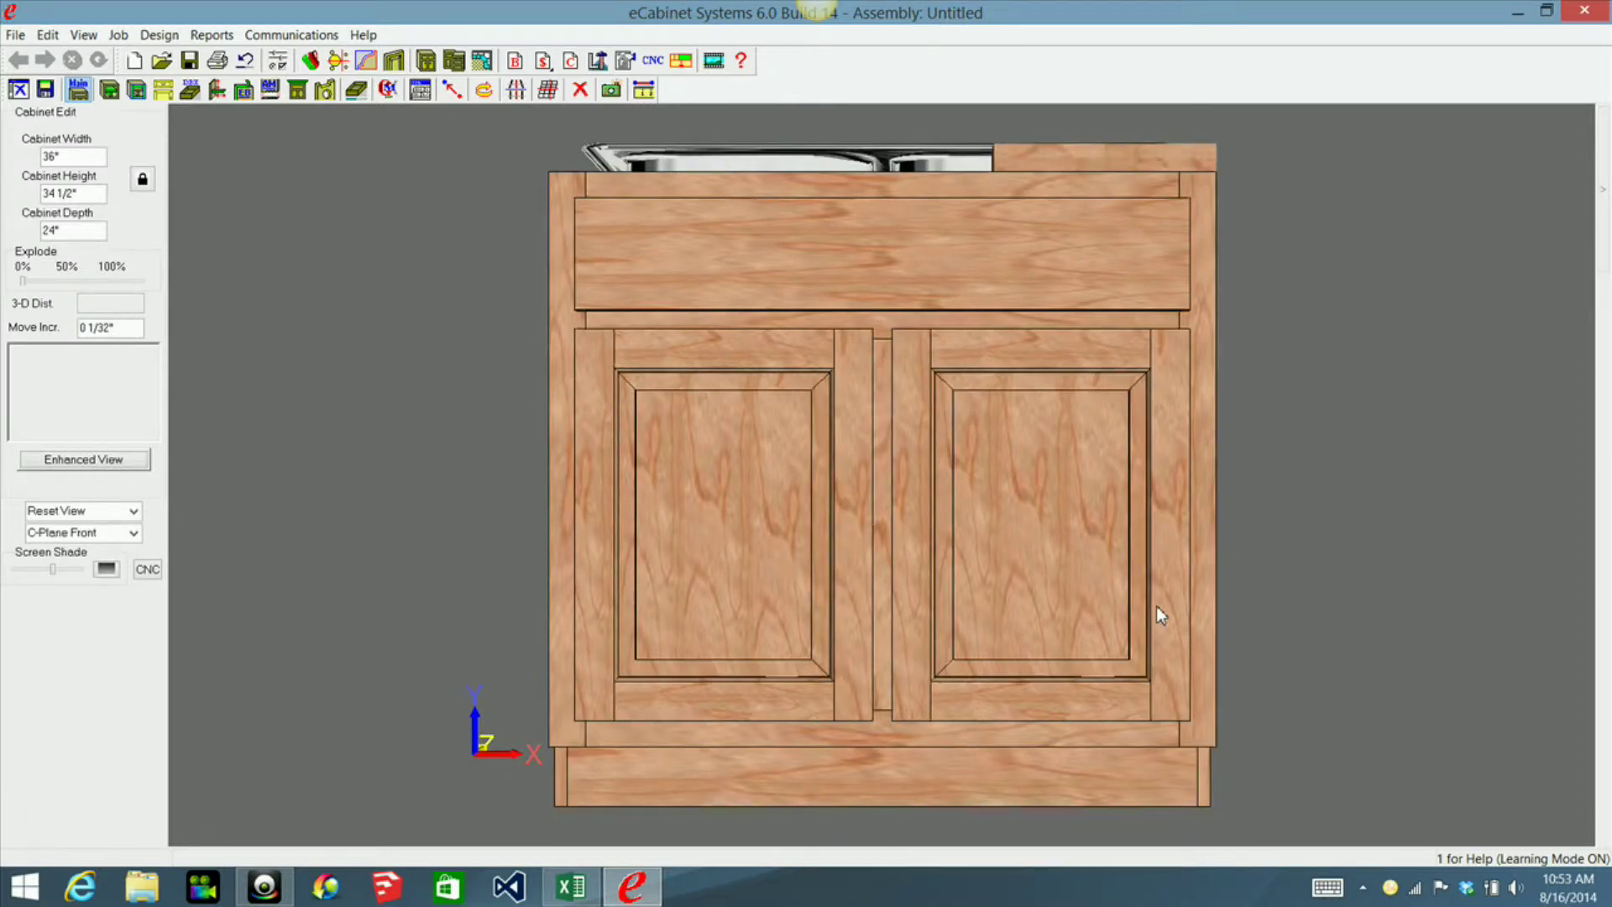
{"action": "key", "text": "t"}
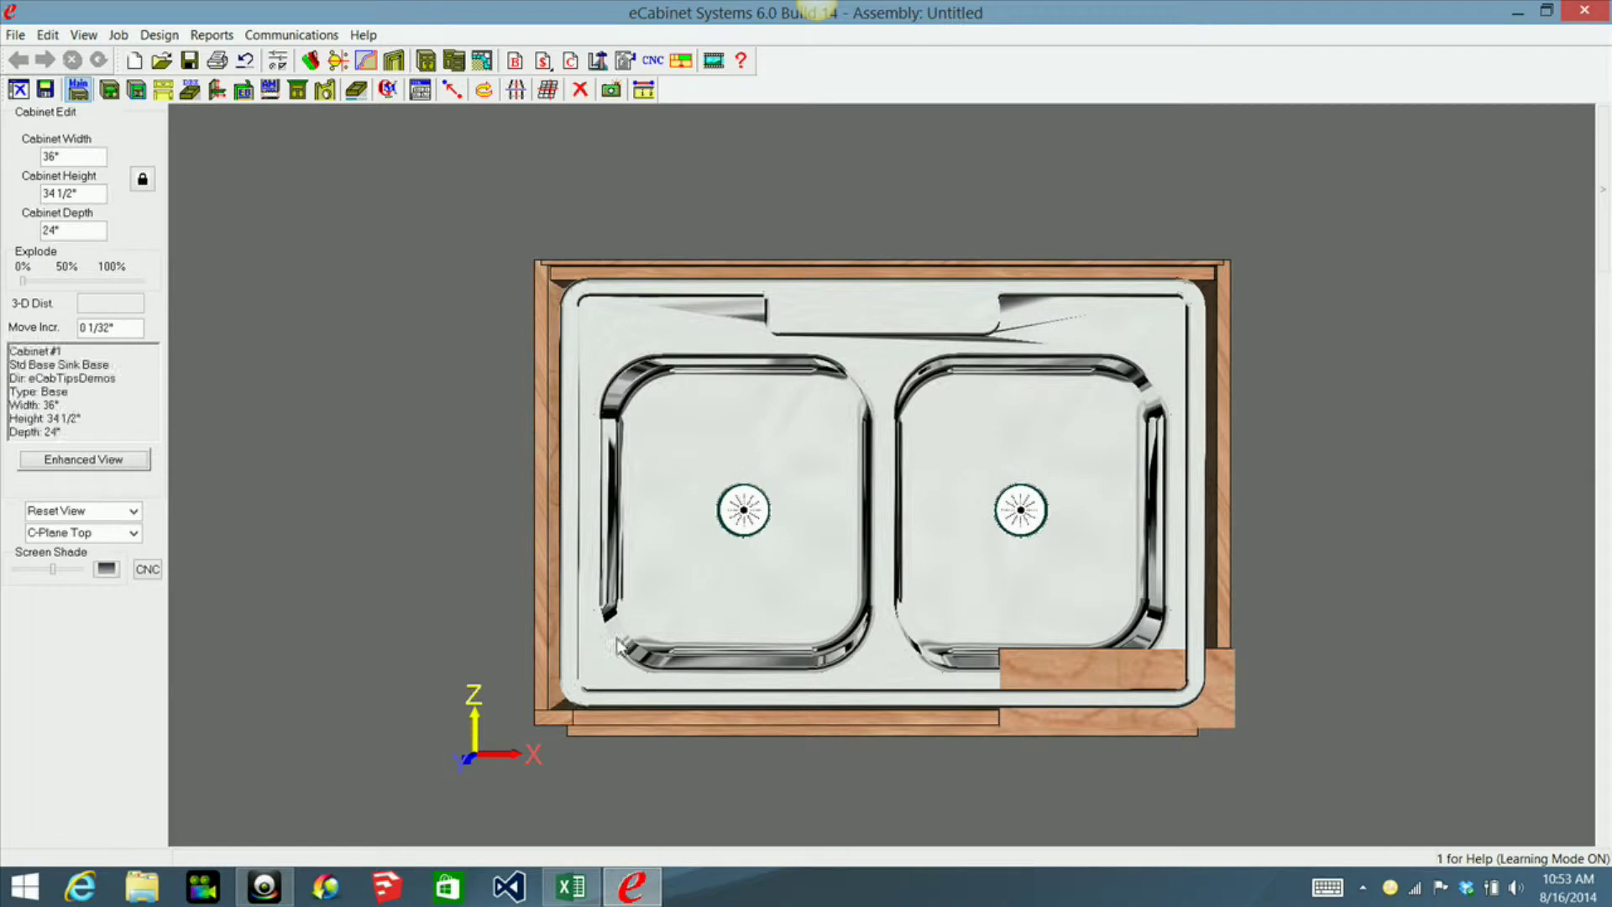
{"action": "left_click", "coordinate": [811, 468]}
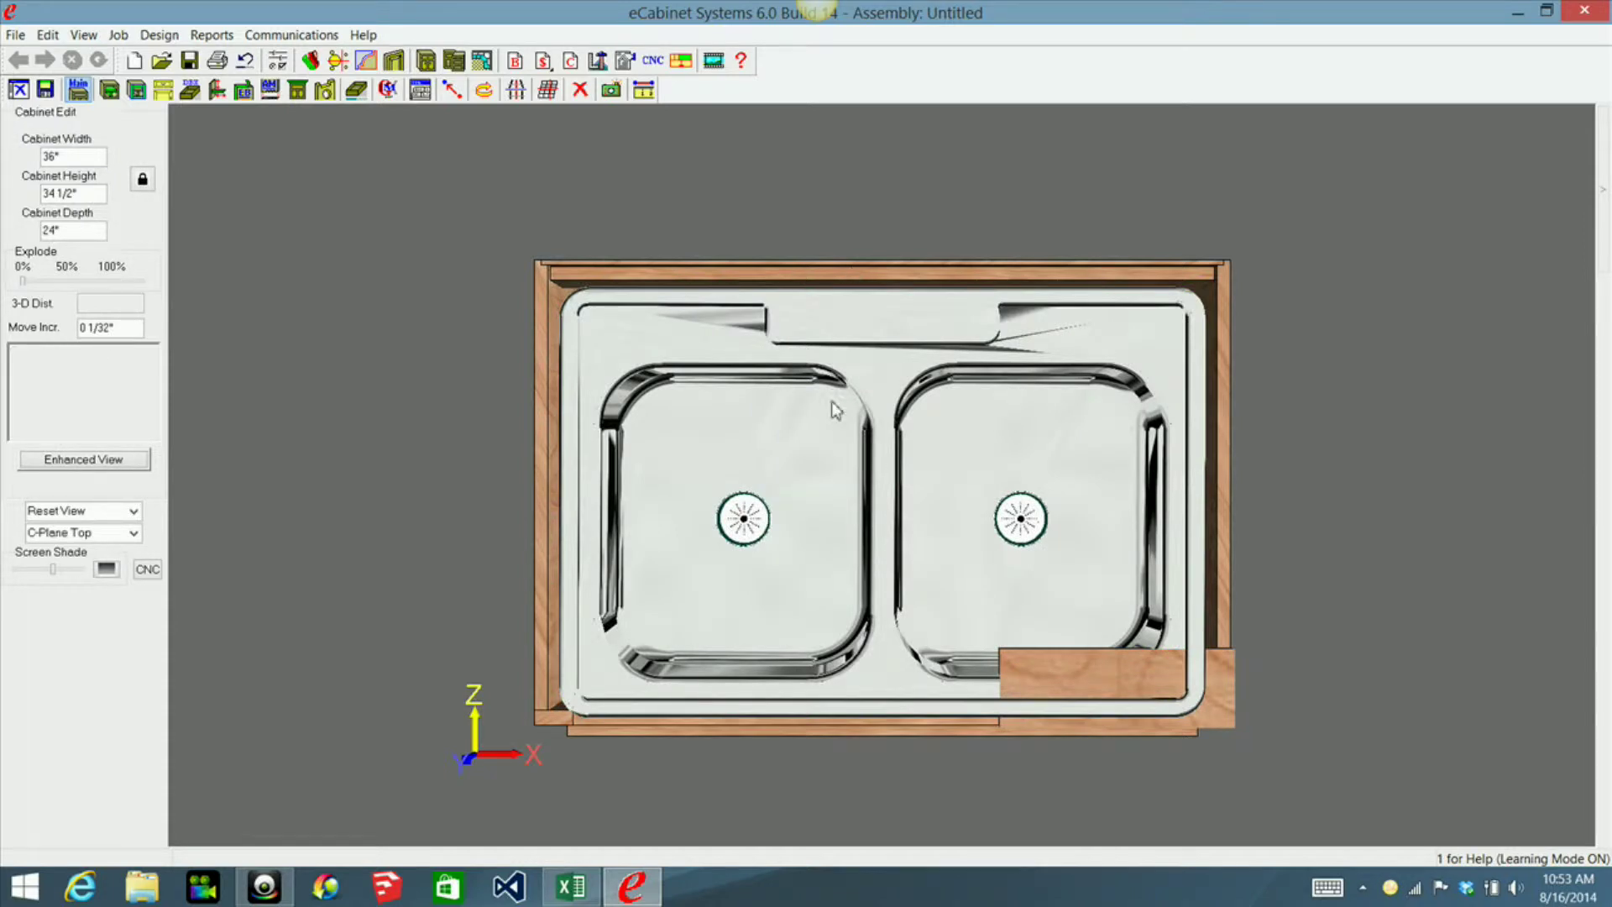
Add the faucet_wide base1 display object from the library to the assembly
{"action": "mouse_move", "coordinate": [1602, 220]}
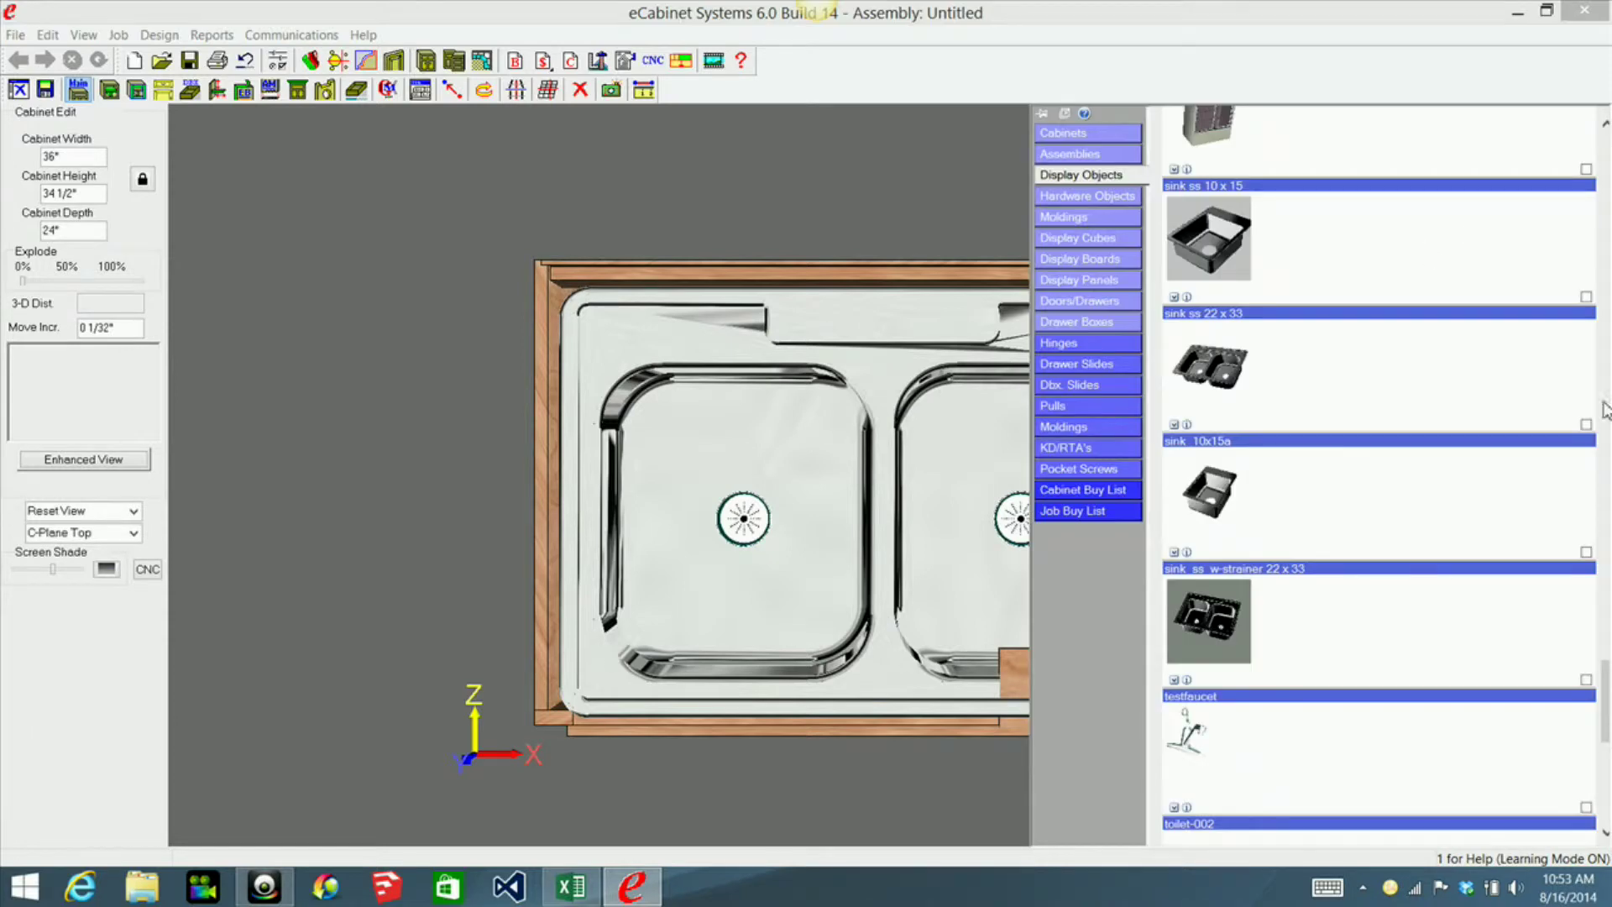
{"action": "left_click_drag", "start_coordinate": [1607, 674], "coordinate": [1609, 475]}
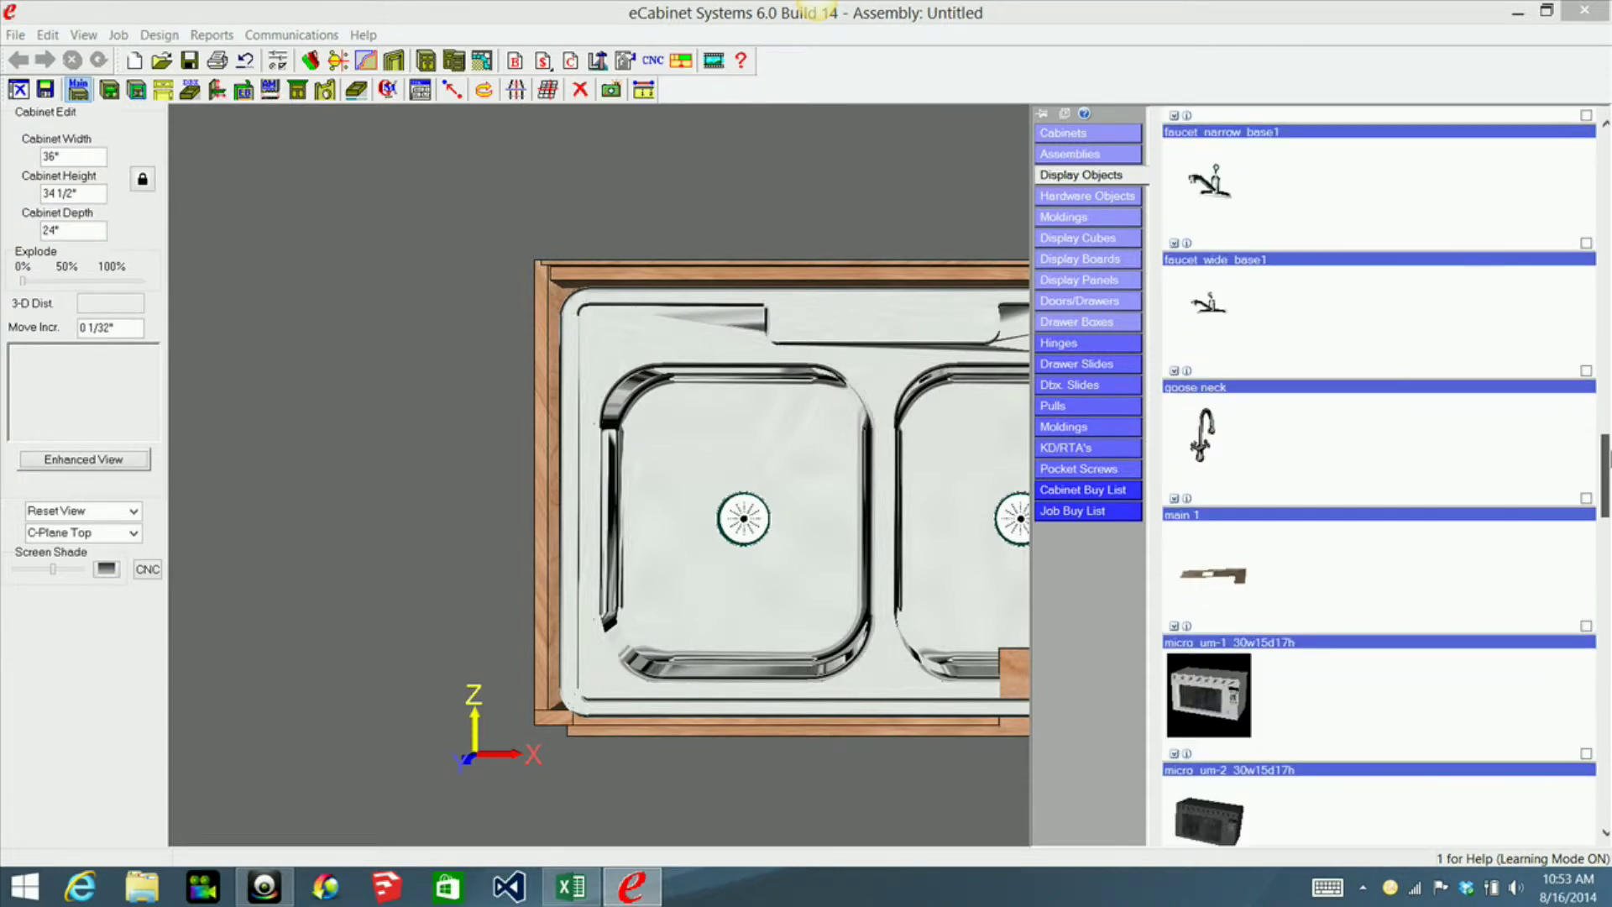
{"action": "left_click", "coordinate": [1215, 317]}
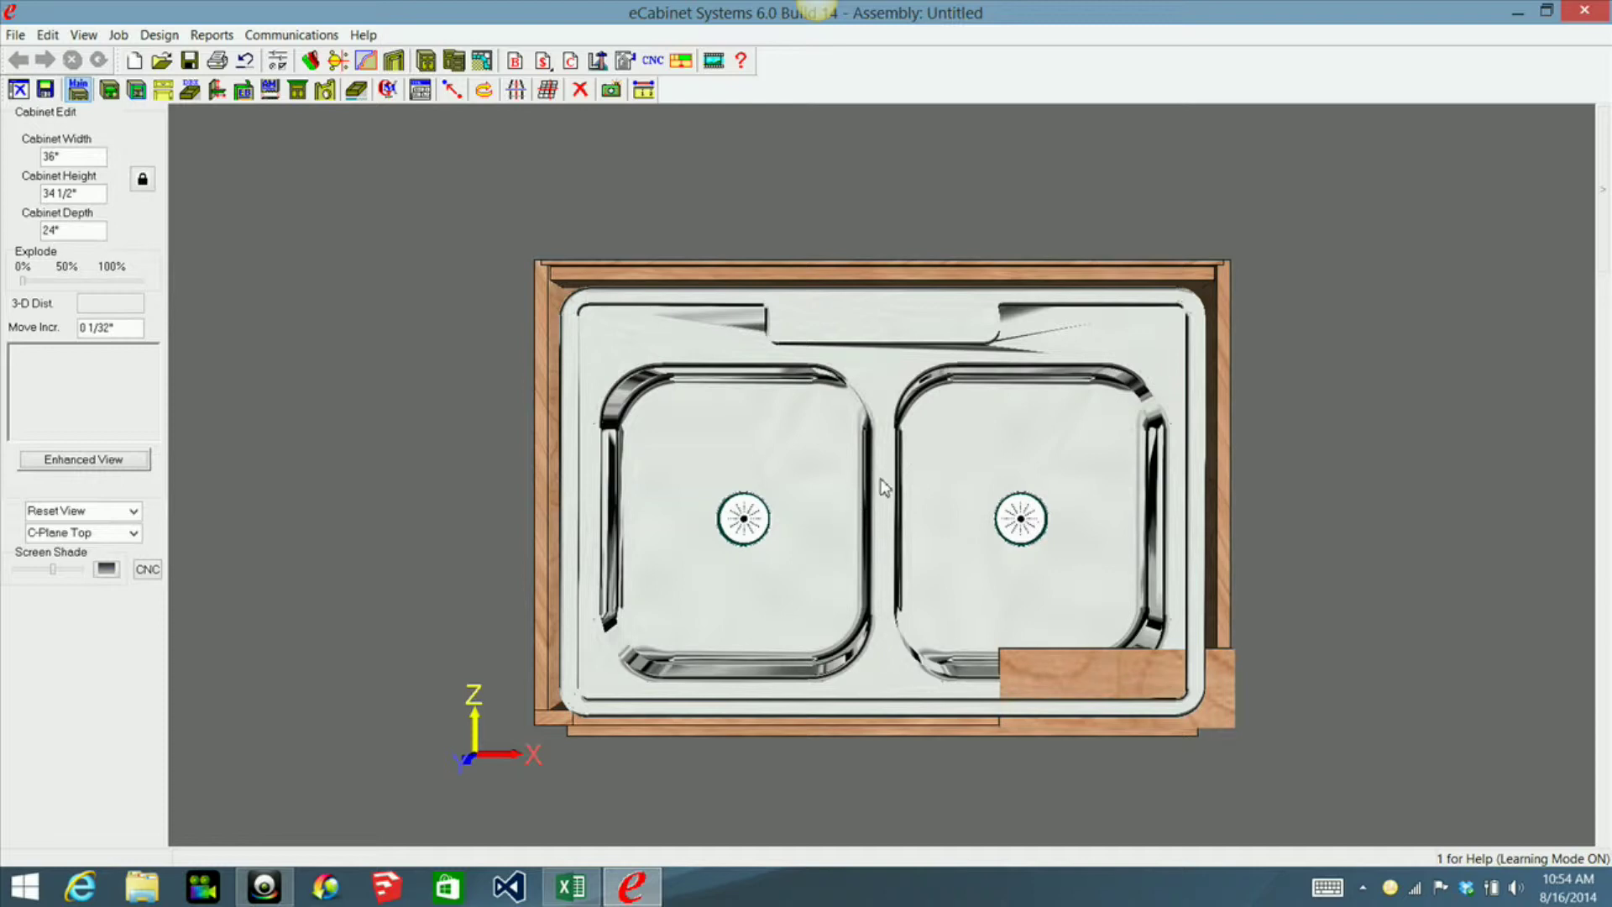
Hide both doors of the sink base cabinet in the front view
{"action": "key", "text": "f"}
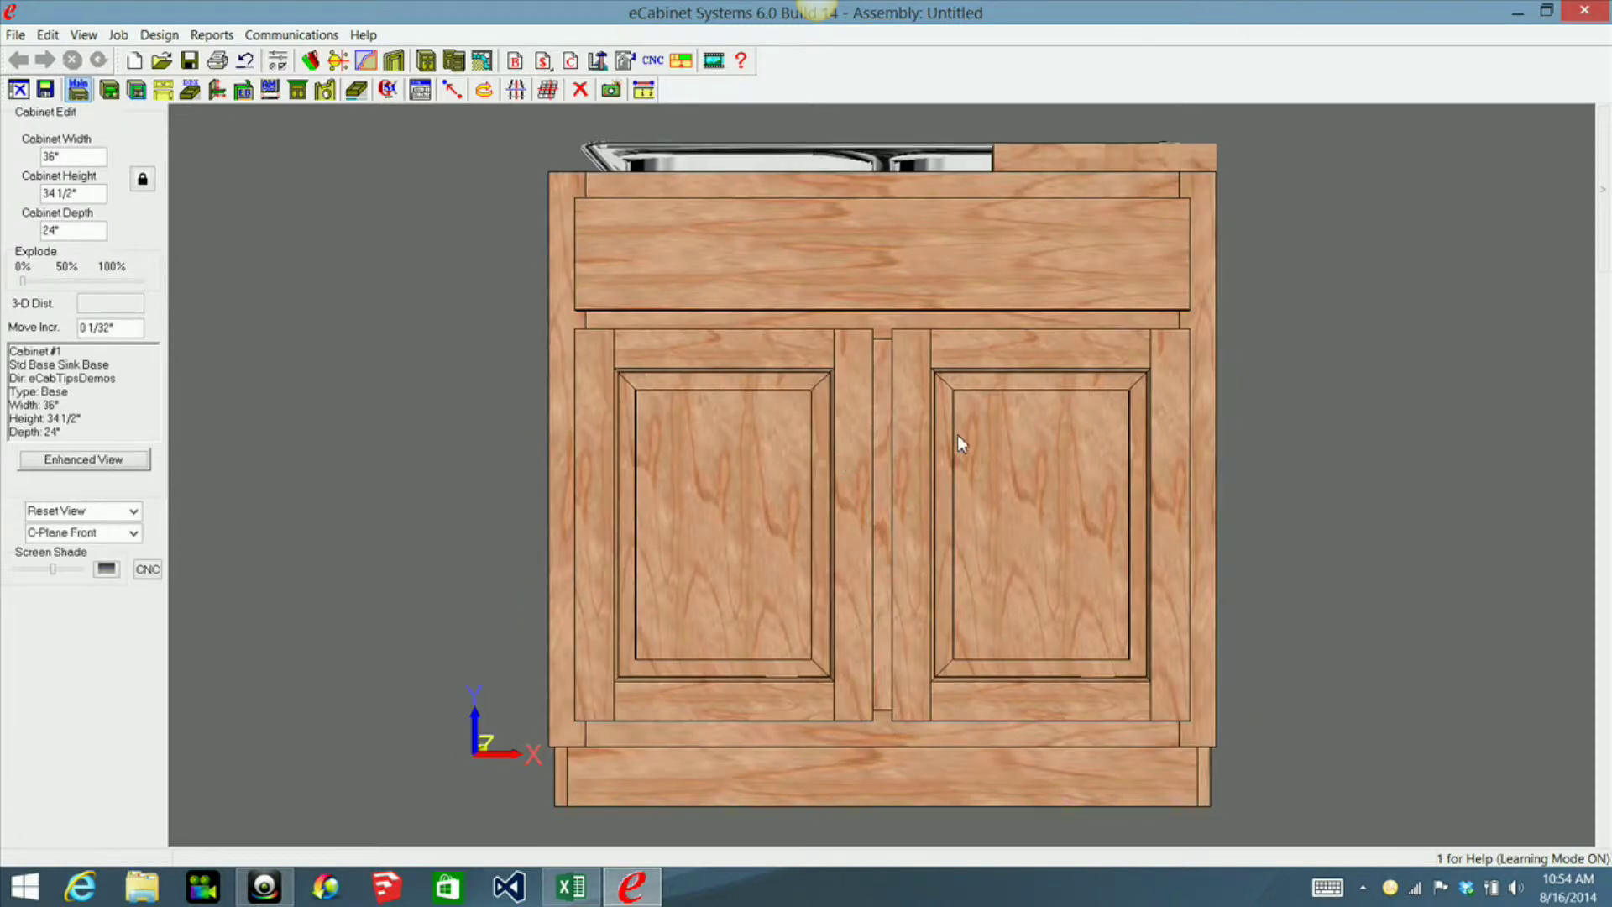
{"action": "left_click", "coordinate": [980, 438]}
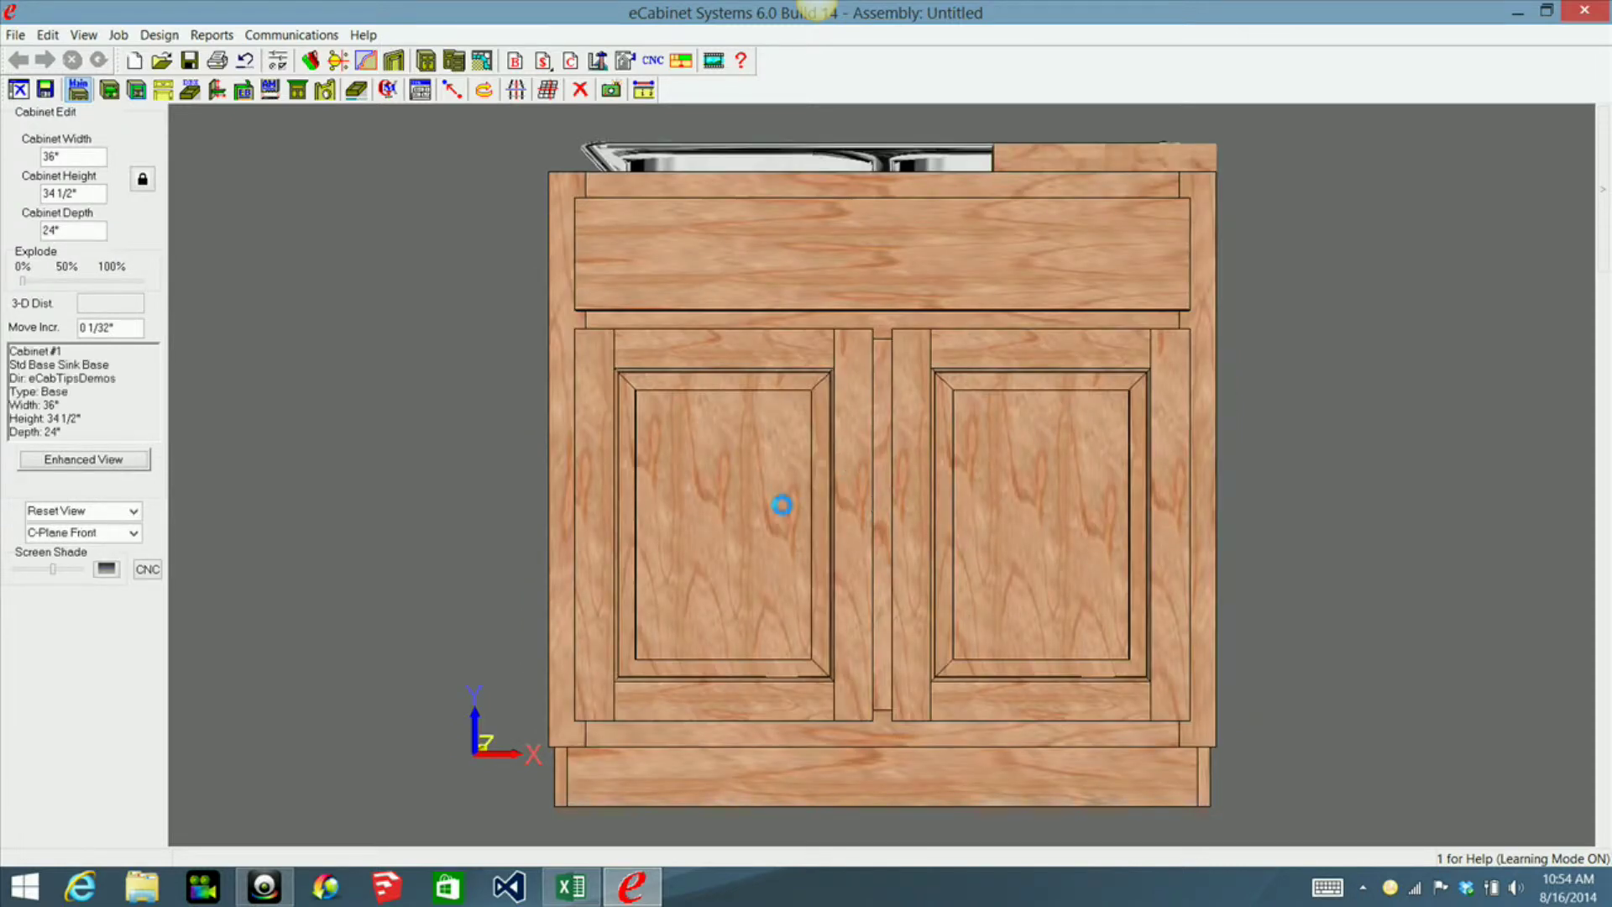
{"action": "left_click", "coordinate": [774, 461], "text": "ctrl"}
{"action": "right_click", "coordinate": [774, 462]}
{"action": "mouse_move", "coordinate": [844, 227]}
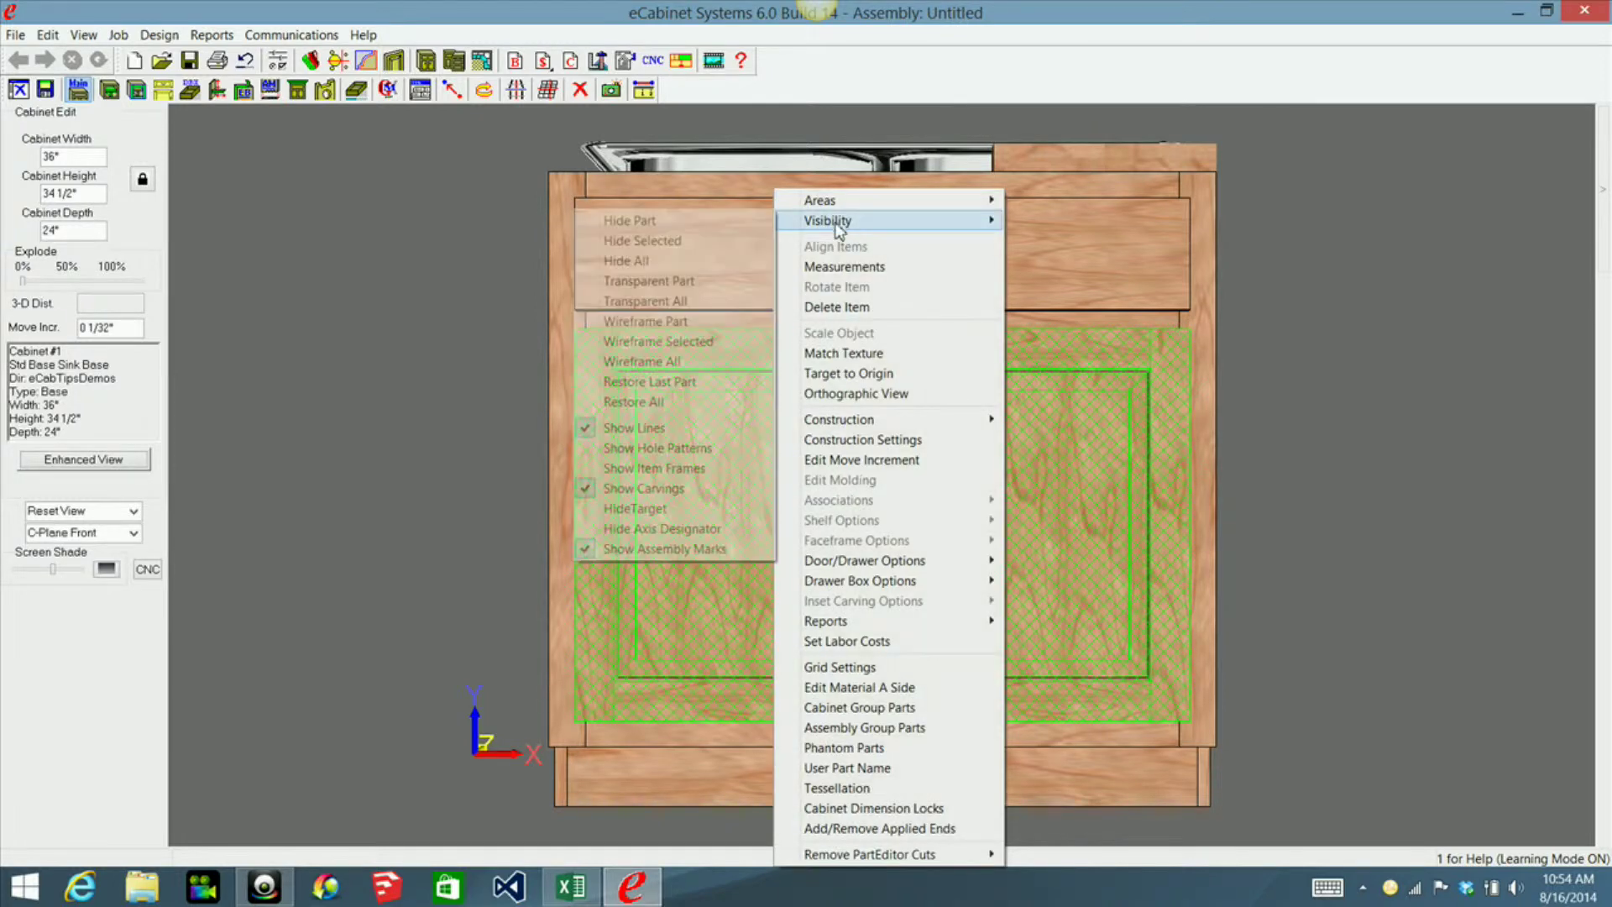
{"action": "left_click", "coordinate": [690, 243]}
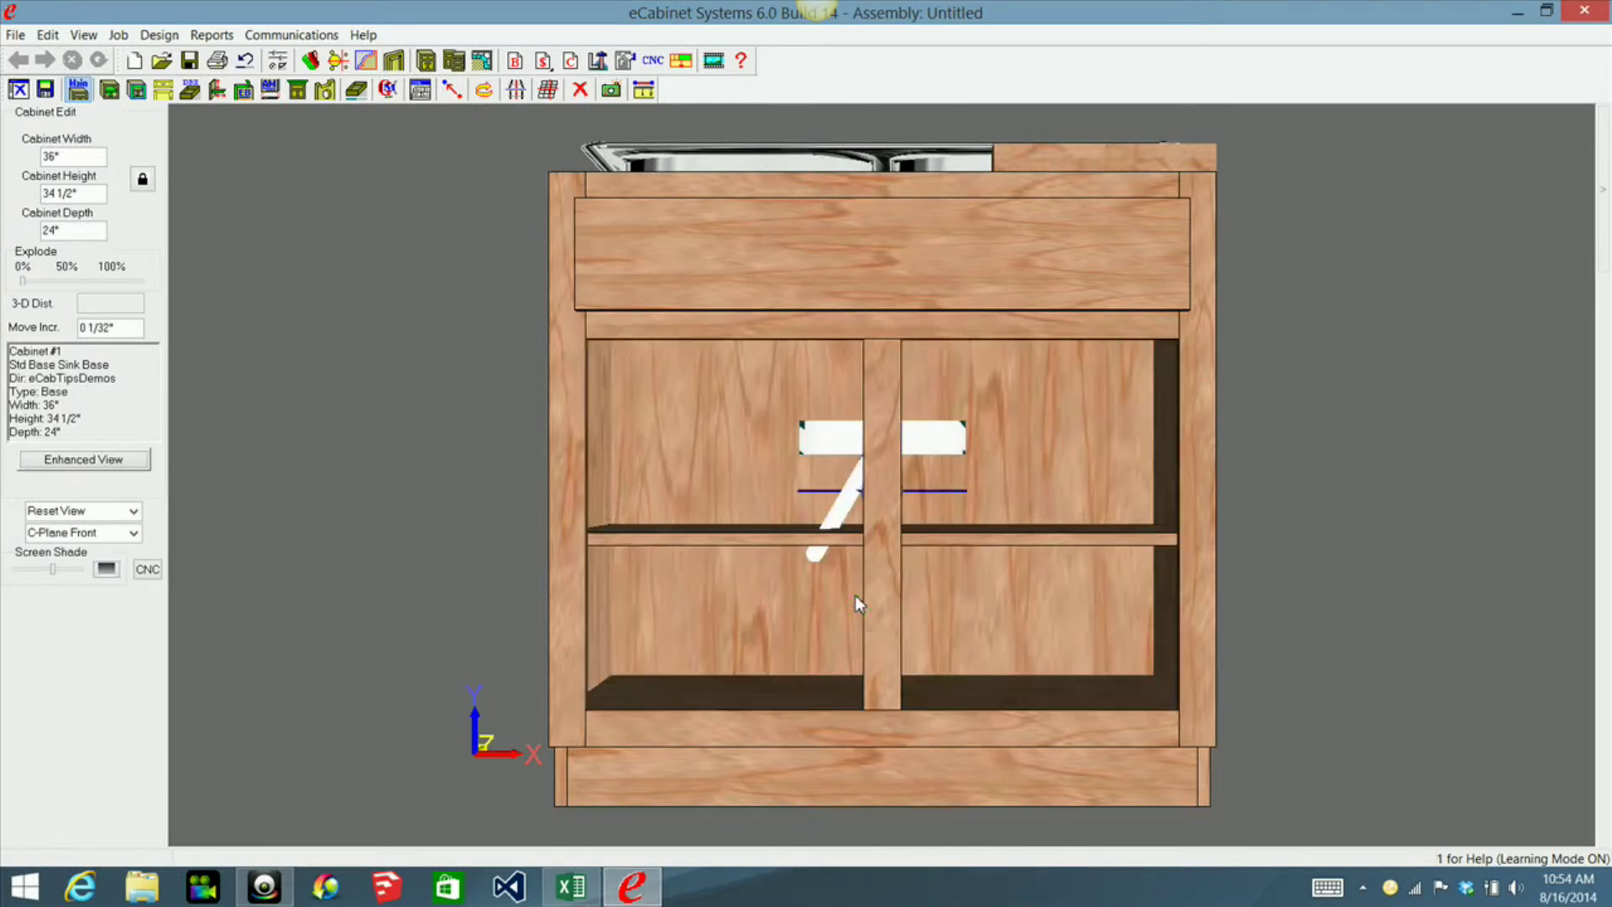
Set the move increment to 12" and raise the faucet two increments out of the cabinet, above the sink
{"action": "left_click", "coordinate": [834, 438]}
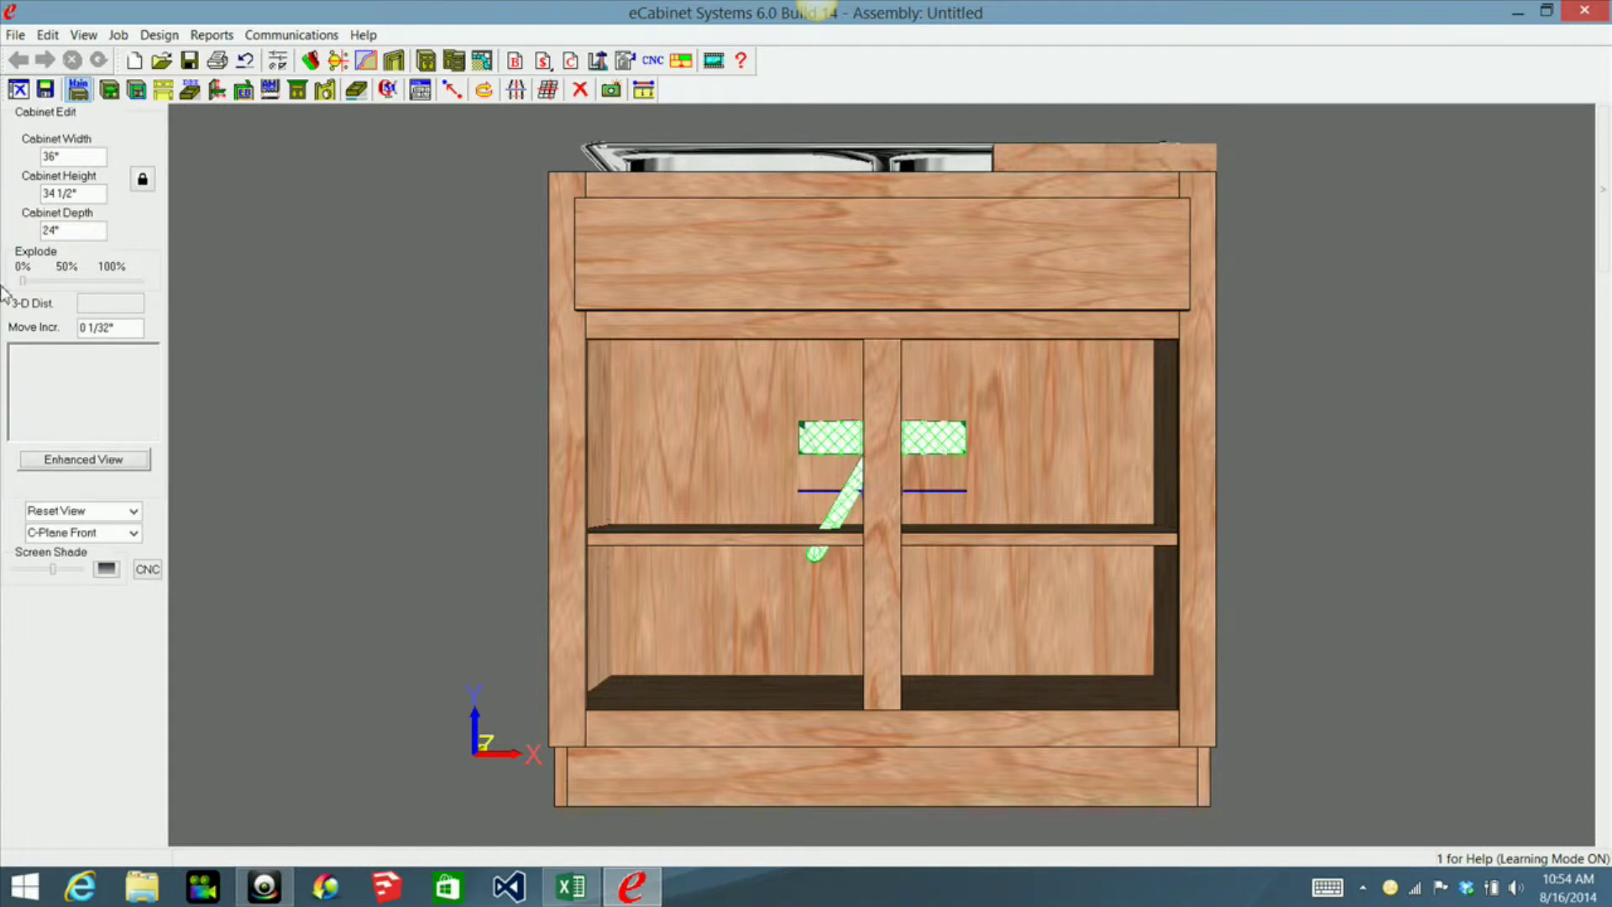
{"action": "left_click_drag", "start_coordinate": [141, 329], "coordinate": [12, 319]}
{"action": "type", "text": "12"}
{"action": "key", "text": "Up"}
{"action": "key", "text": "Up"}
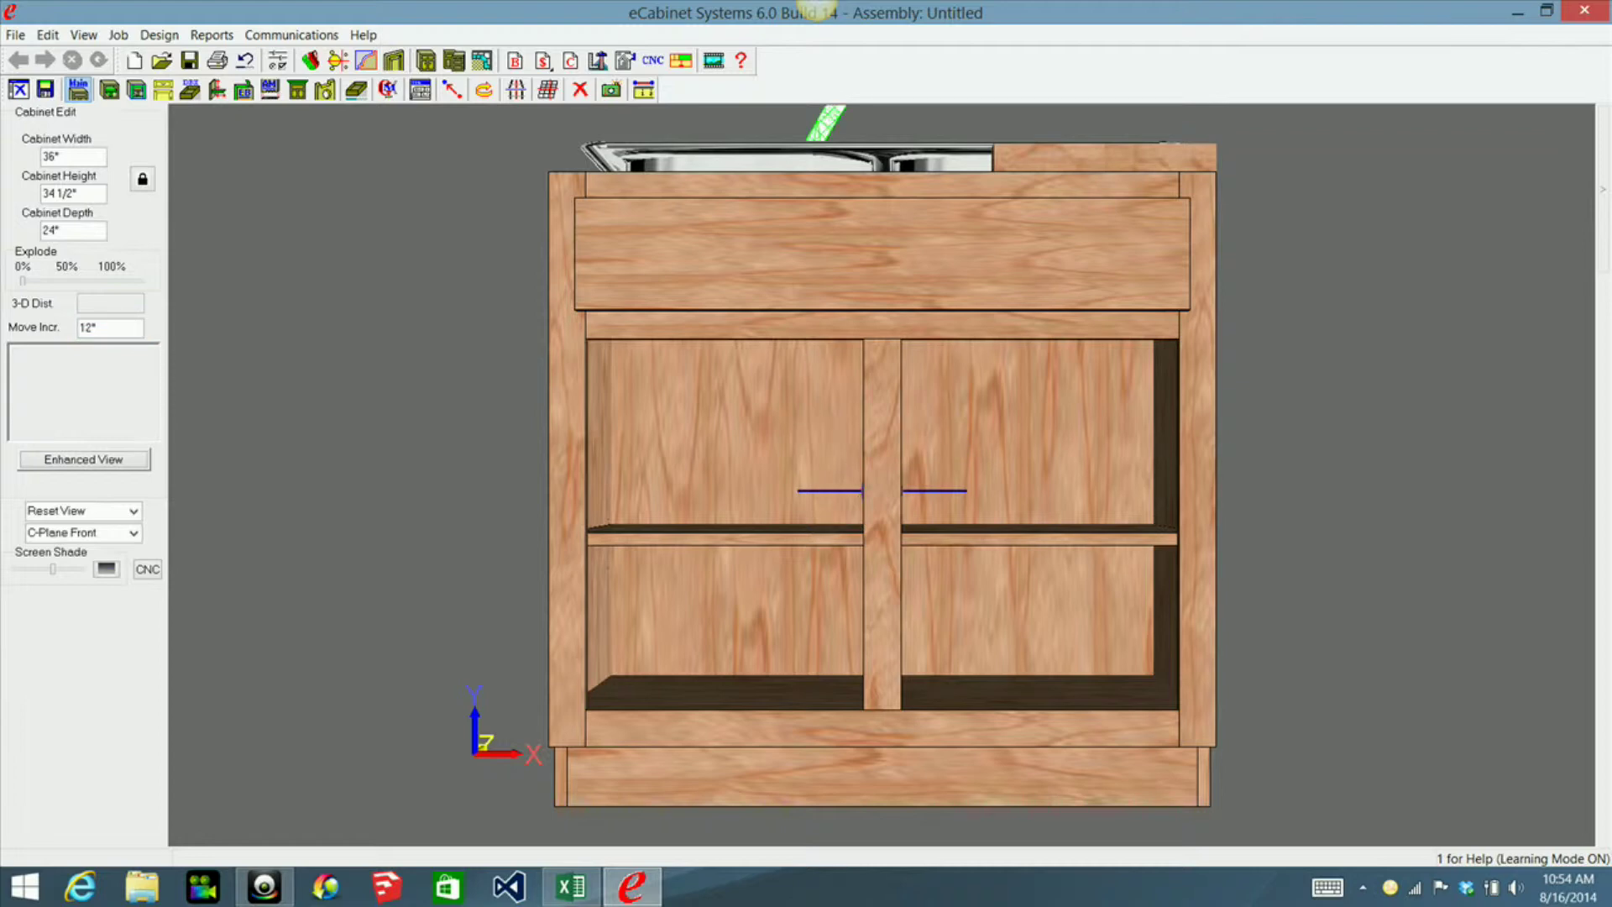
{"action": "scroll", "coordinate": [881, 454], "scroll_direction": "down", "scroll_amount": 2}
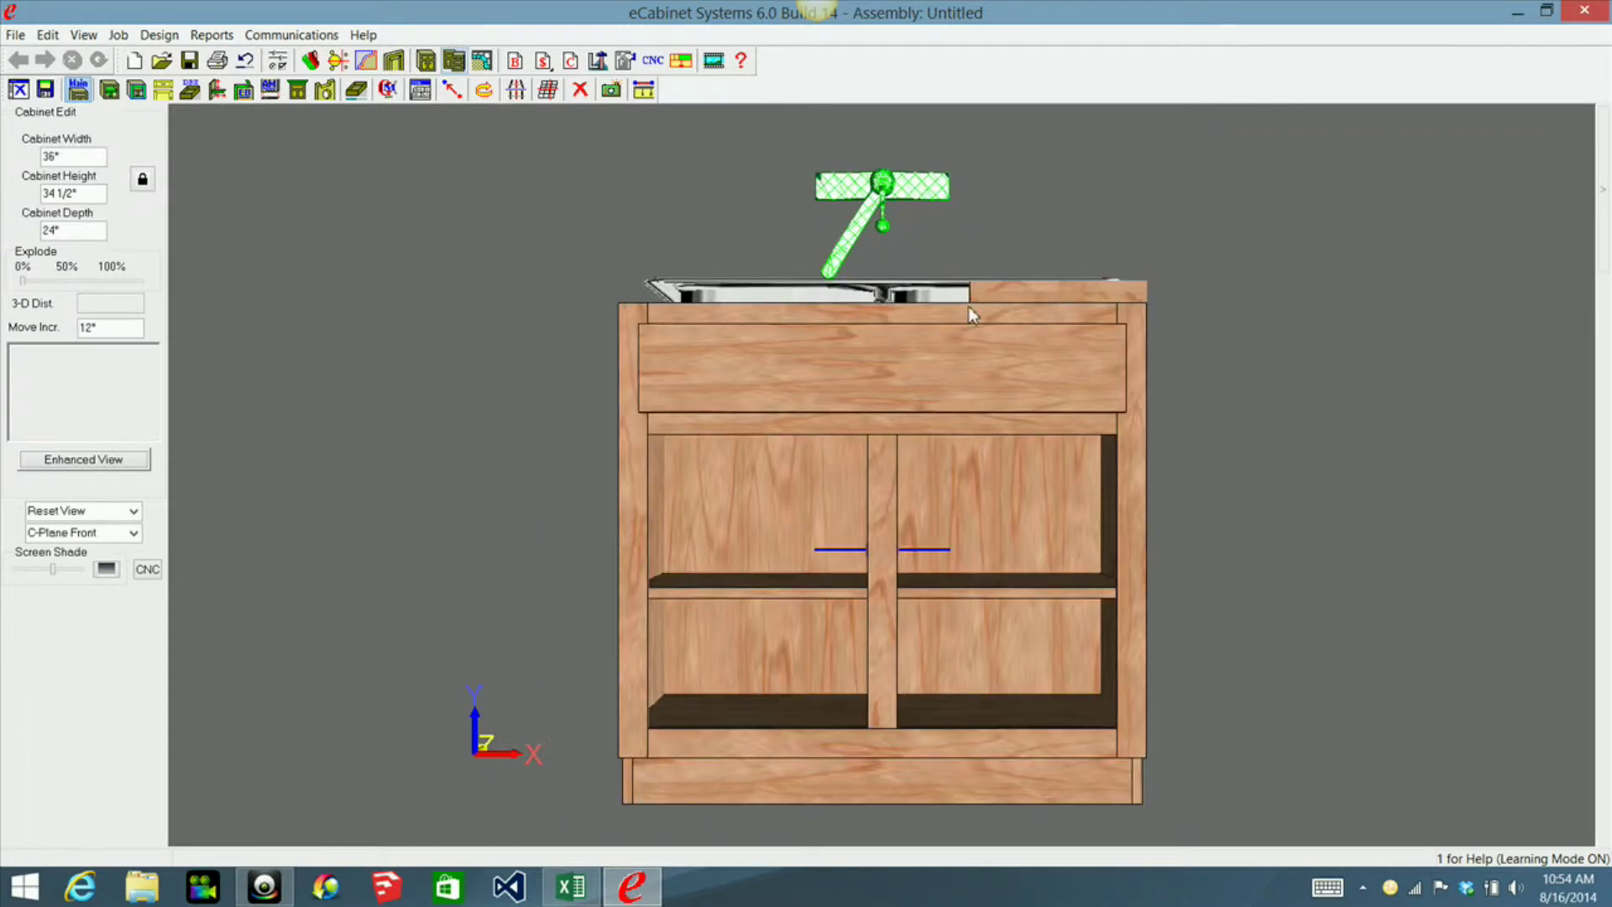
Rotate the faucet 270 degrees about the X axis in the right view so that it stands upright
{"action": "key", "text": "Left"}
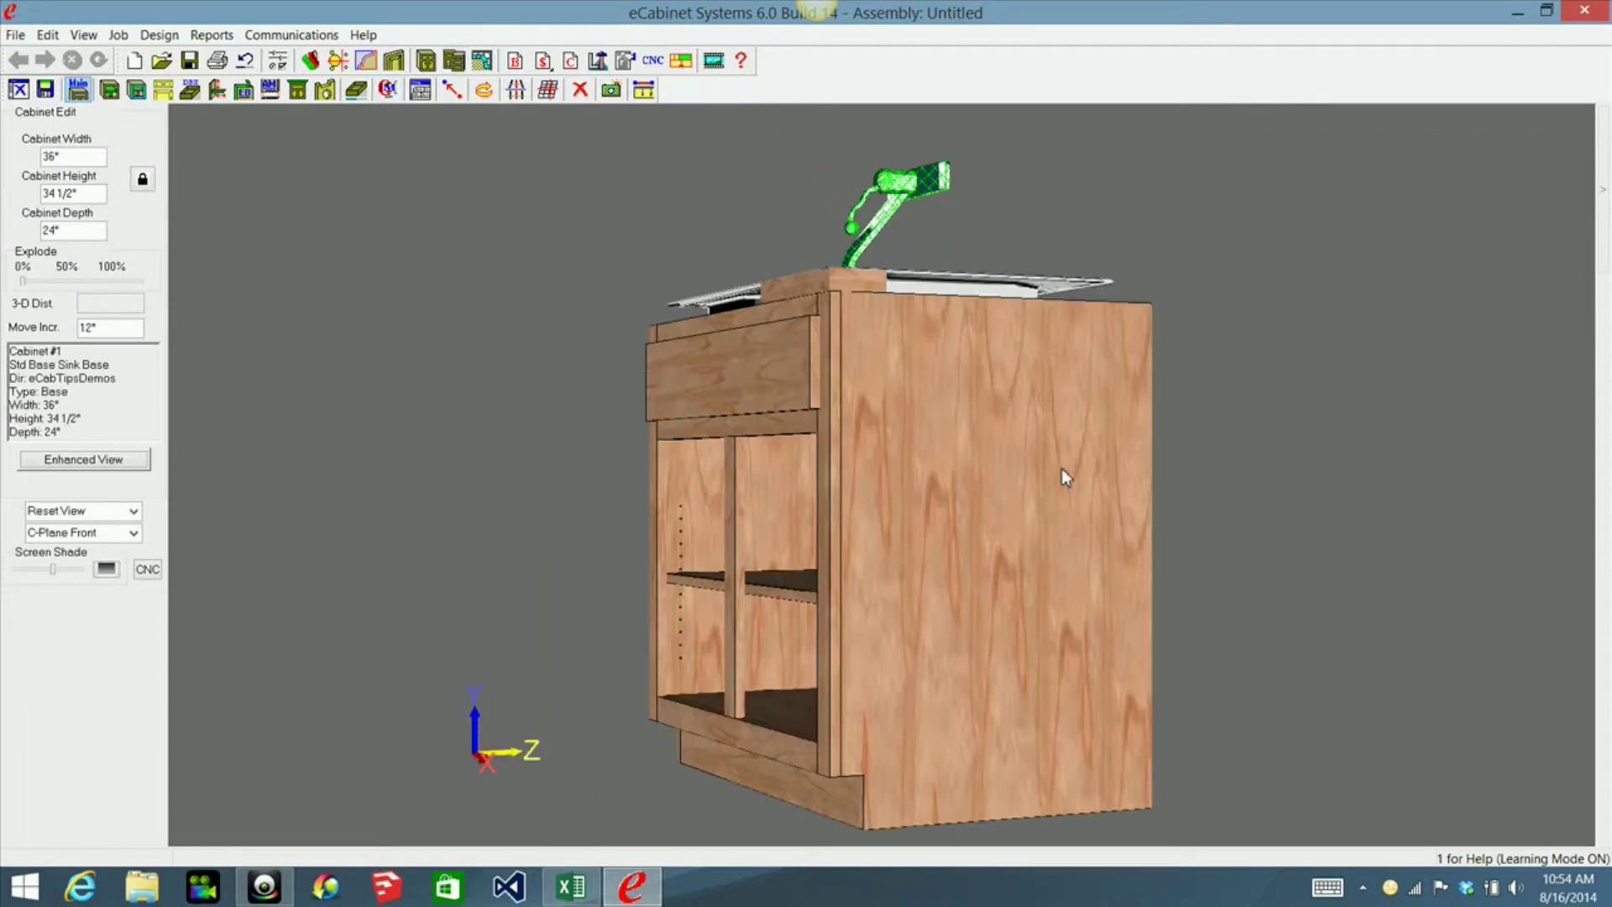
{"action": "right_click", "coordinate": [897, 183]}
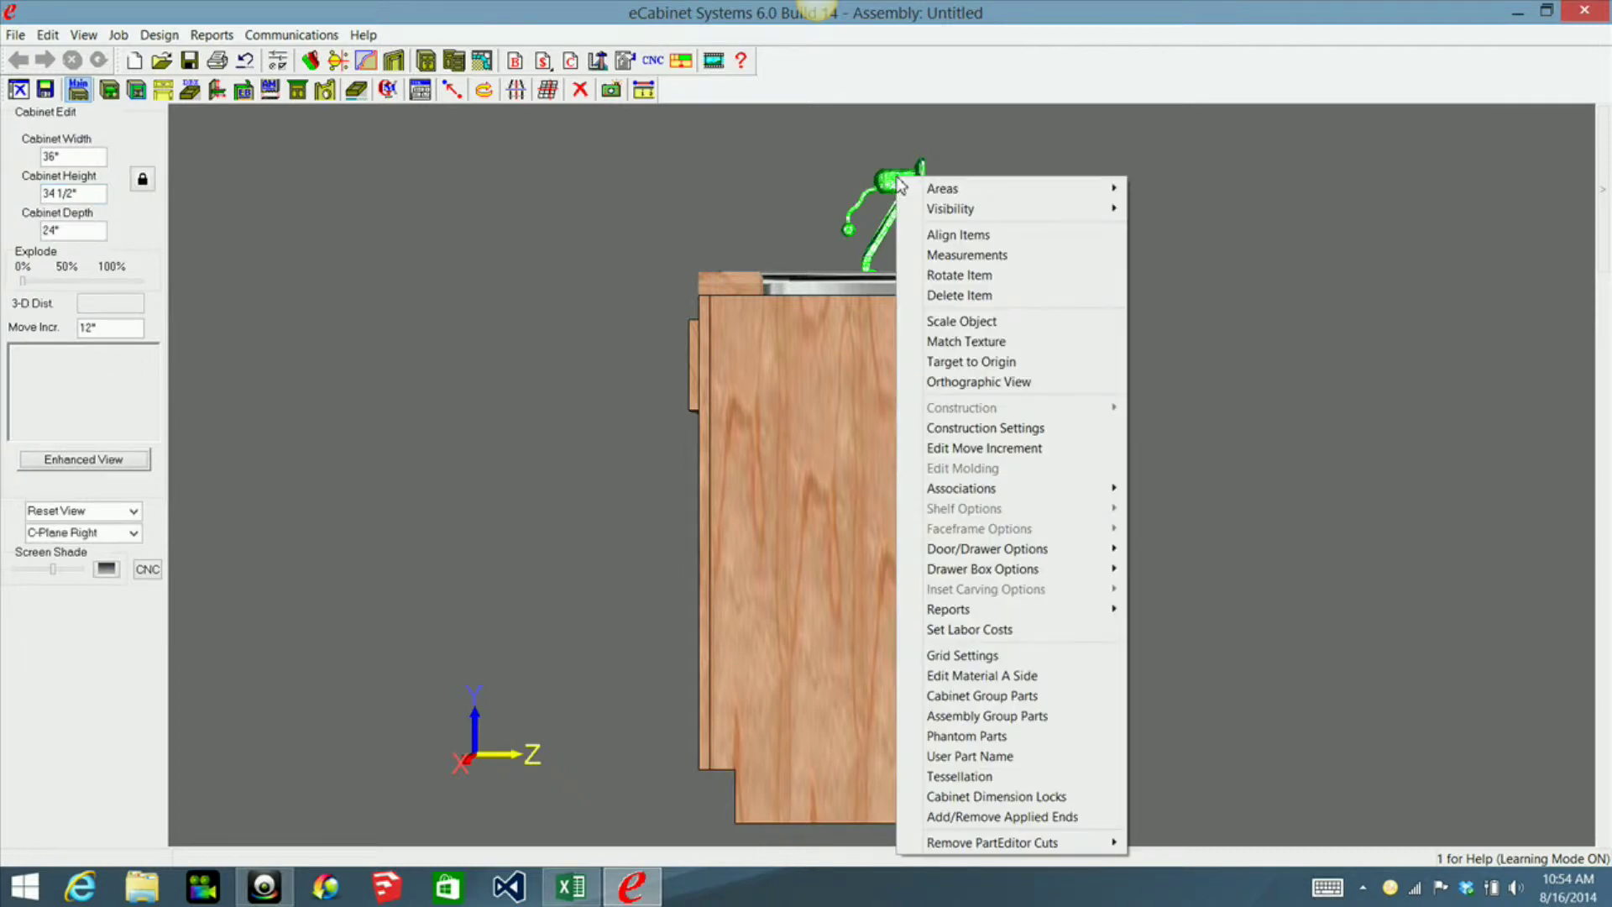
{"action": "left_click", "coordinate": [958, 275]}
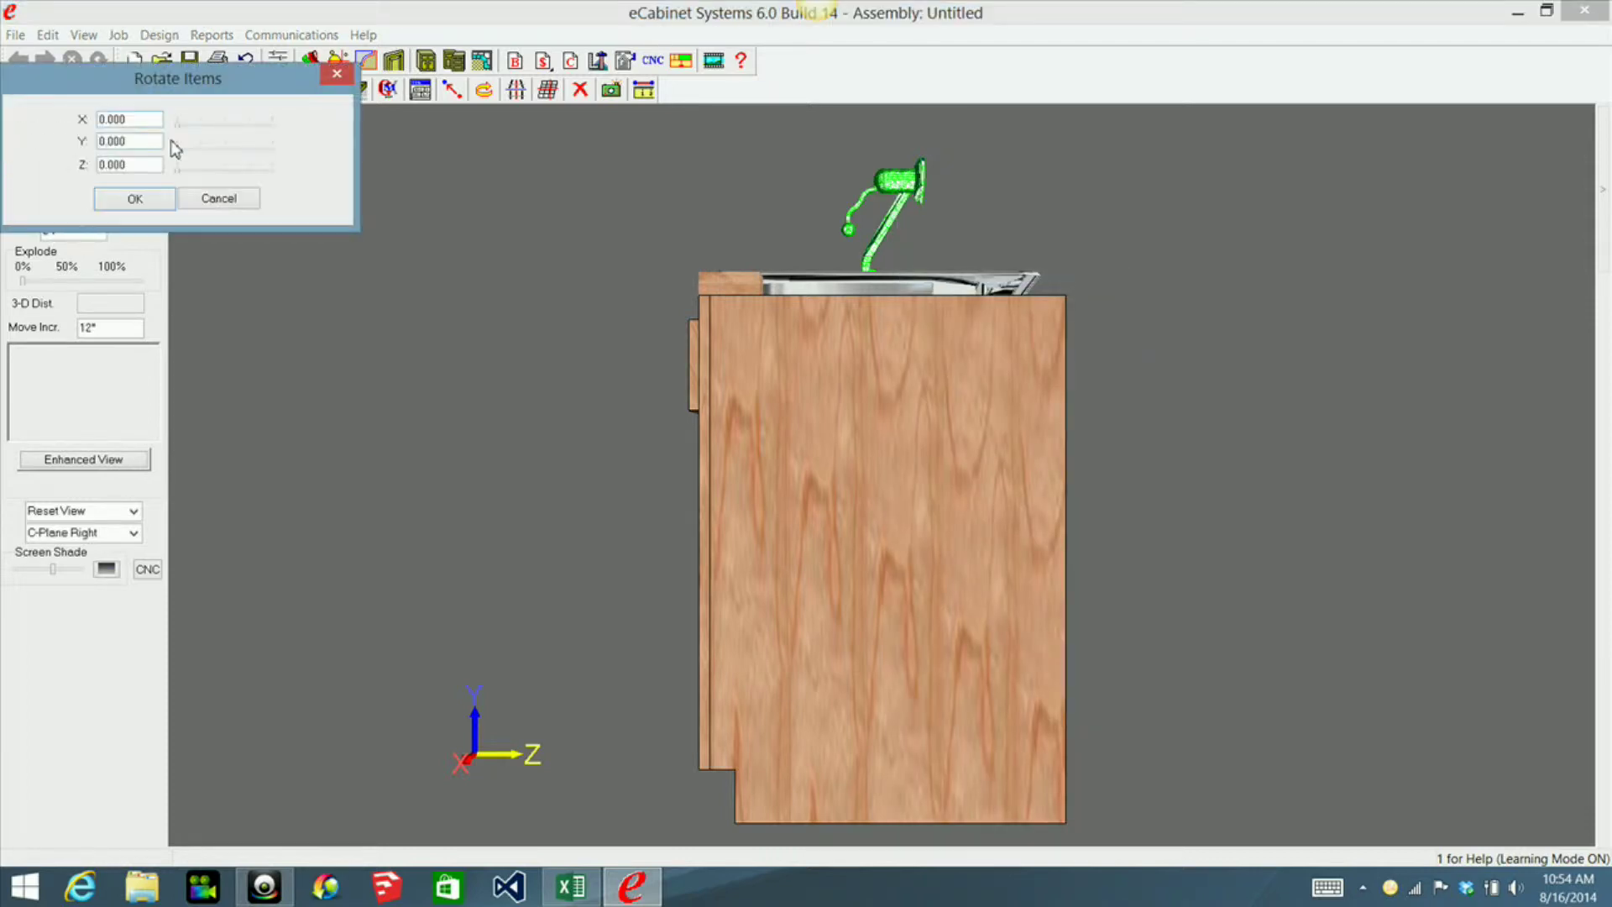
{"action": "left_click", "coordinate": [225, 123]}
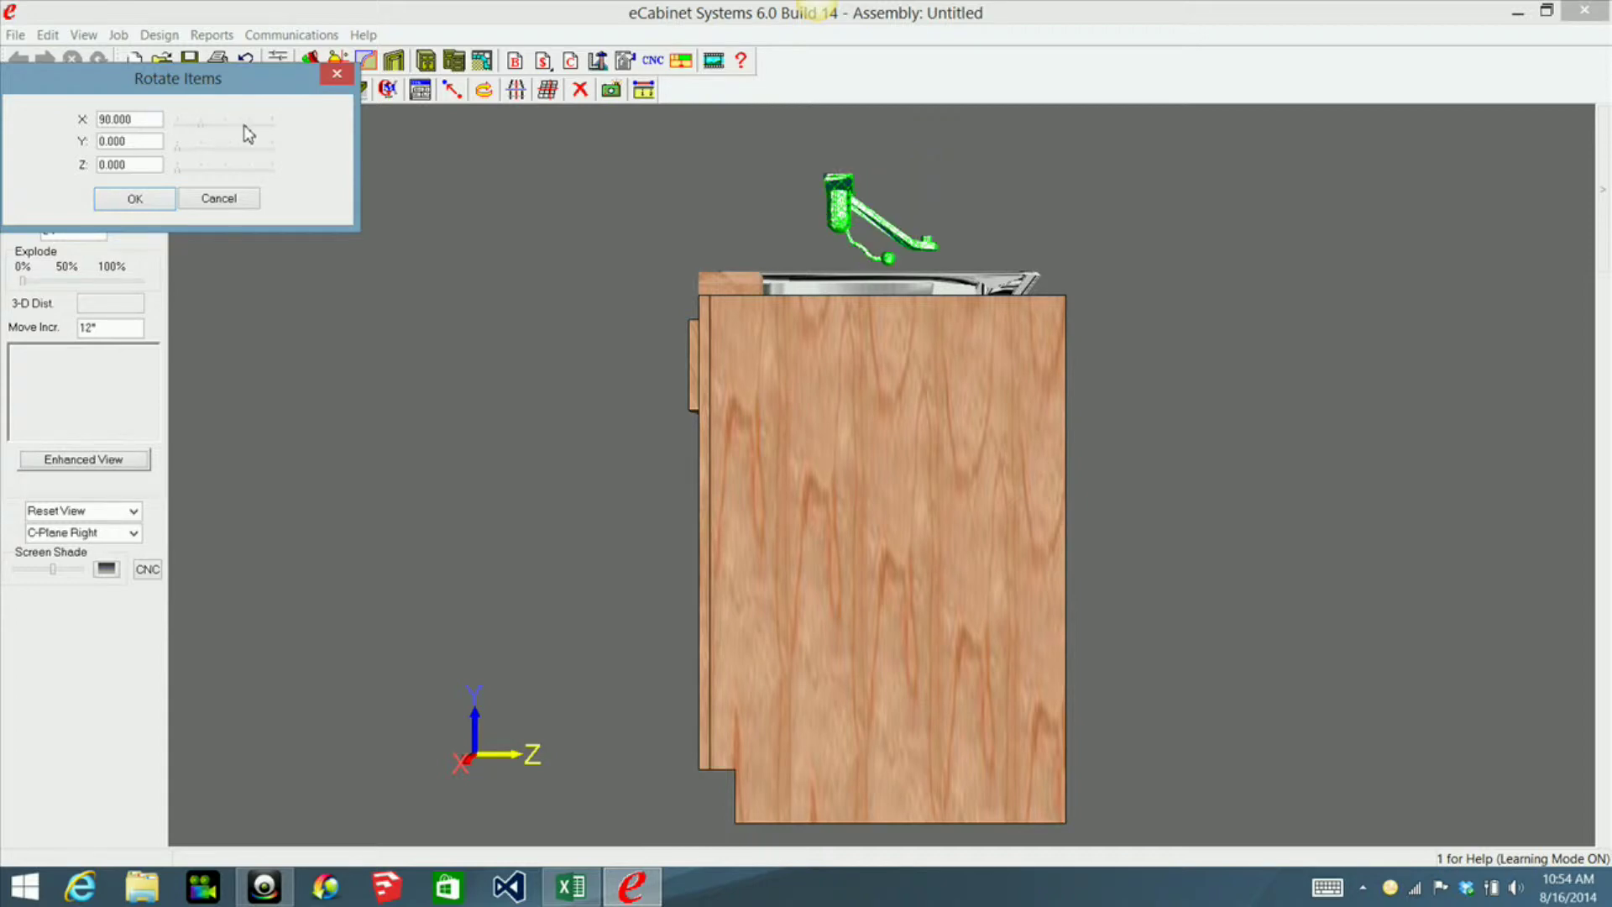
{"action": "left_click", "coordinate": [248, 125]}
{"action": "left_click", "coordinate": [266, 127]}
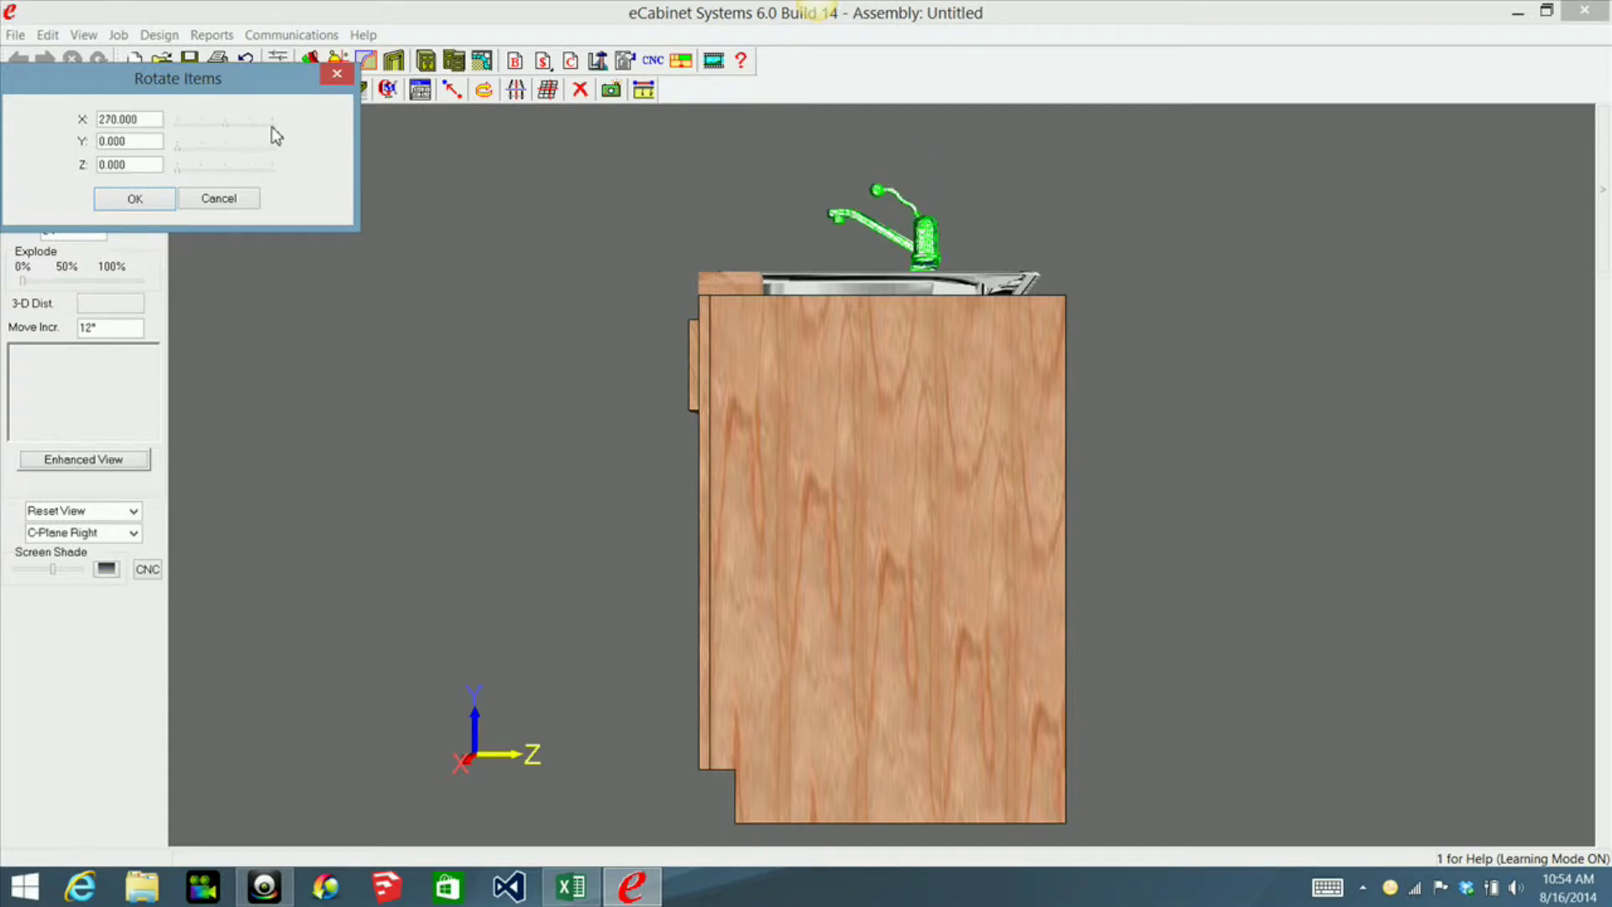
{"action": "left_click", "coordinate": [134, 198]}
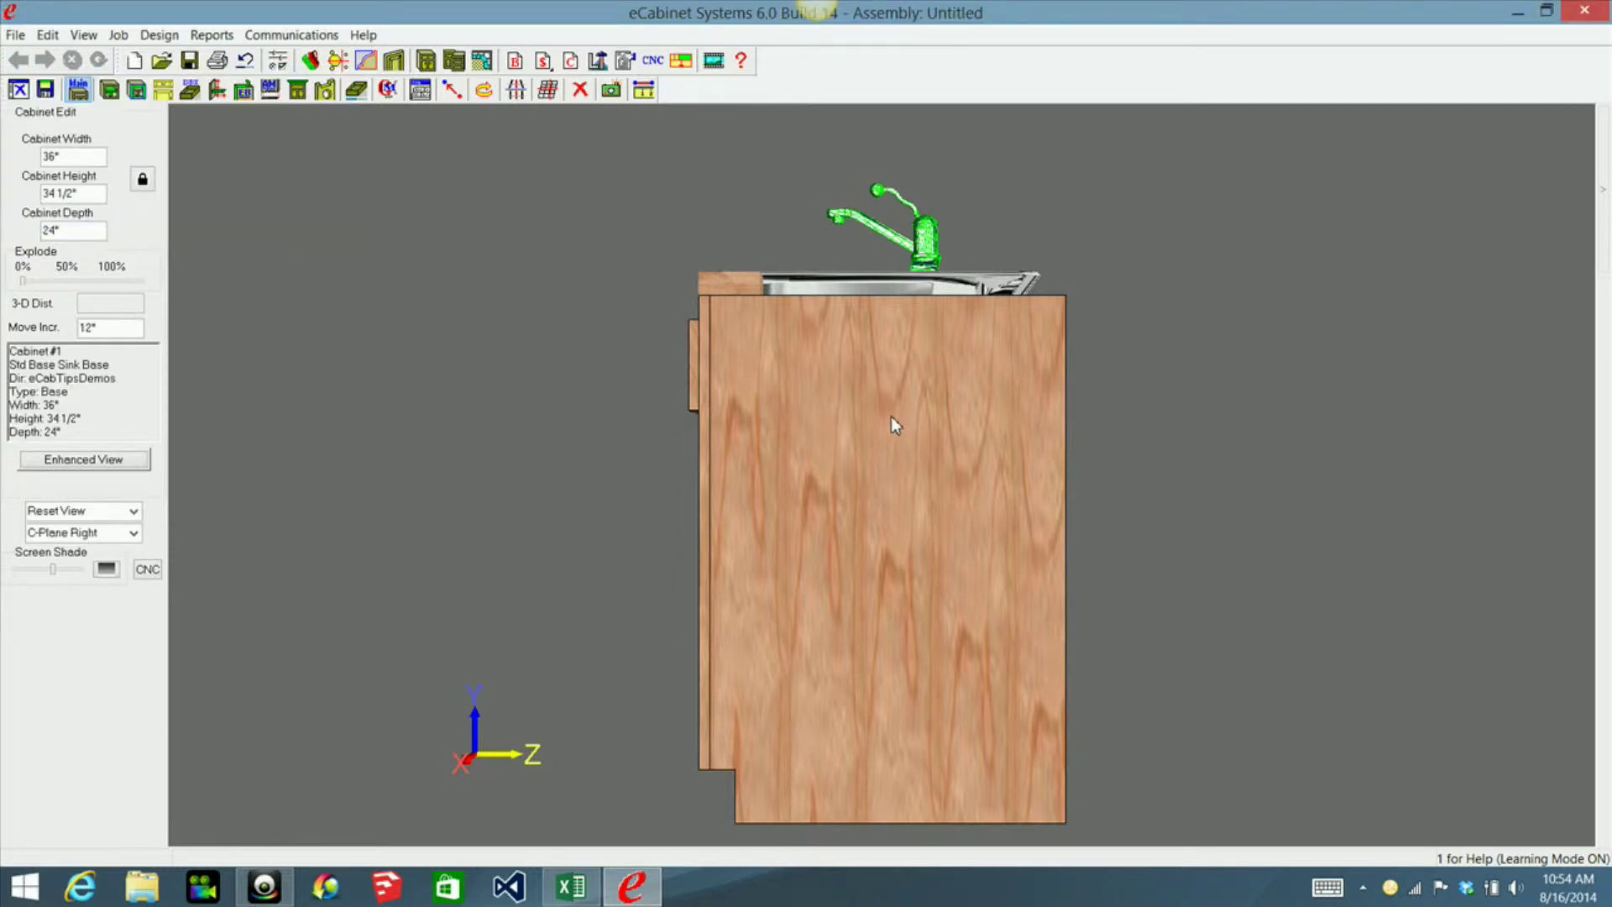
Move the faucet back in the top view until its base sits within the recessed ledge at the sink's rear
{"action": "key", "text": "t"}
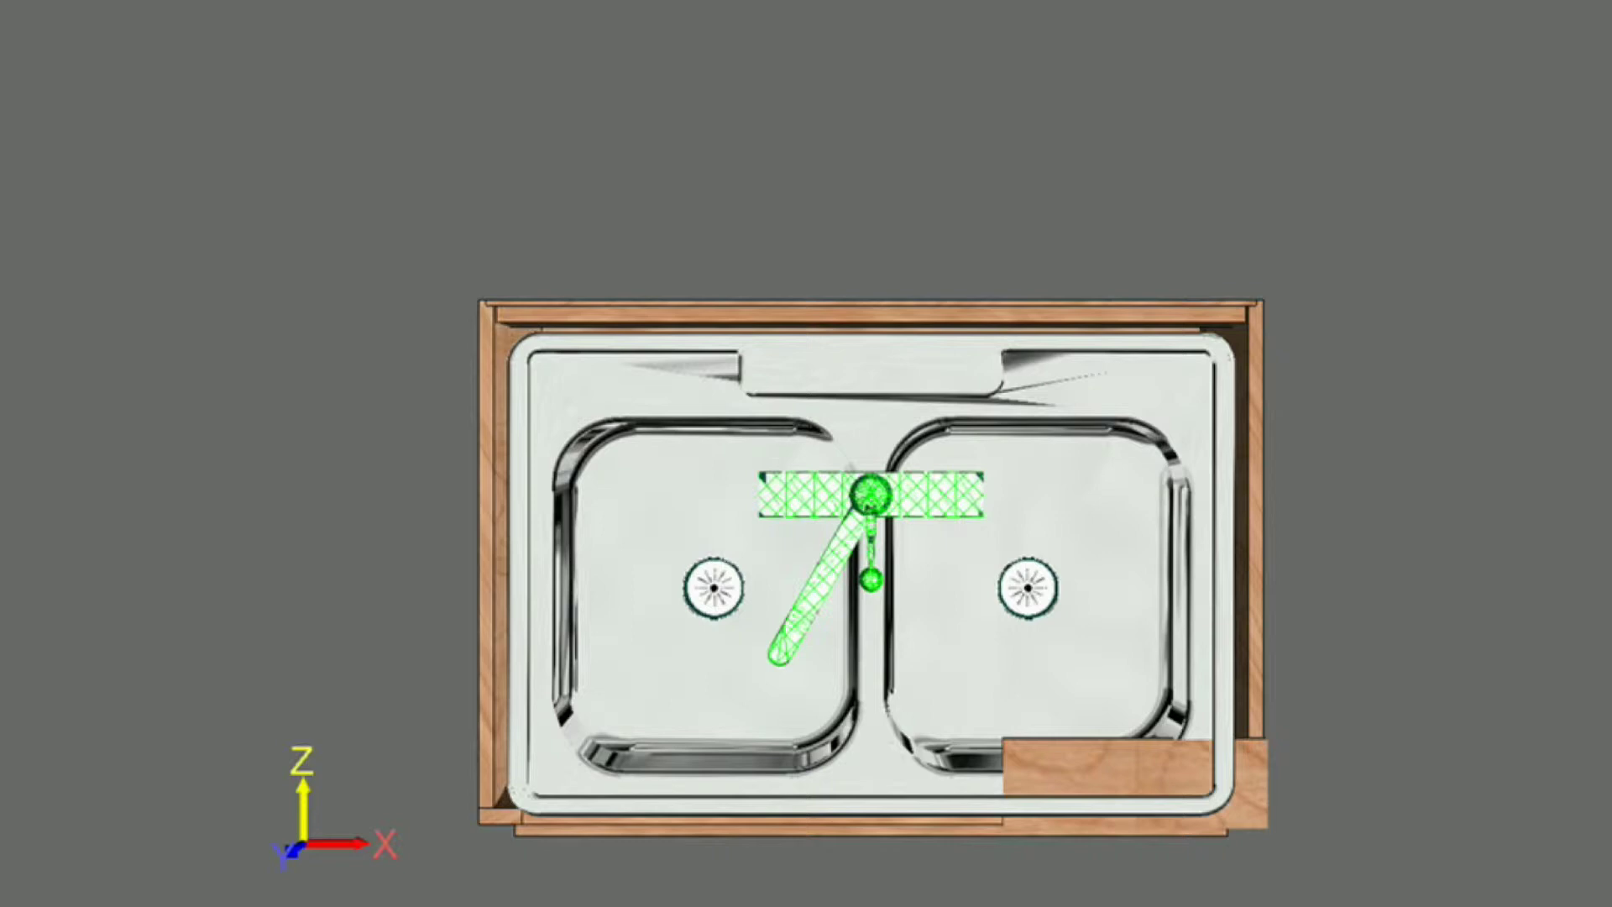
{"action": "key", "text": "Up"}
{"action": "key", "text": "Up"}
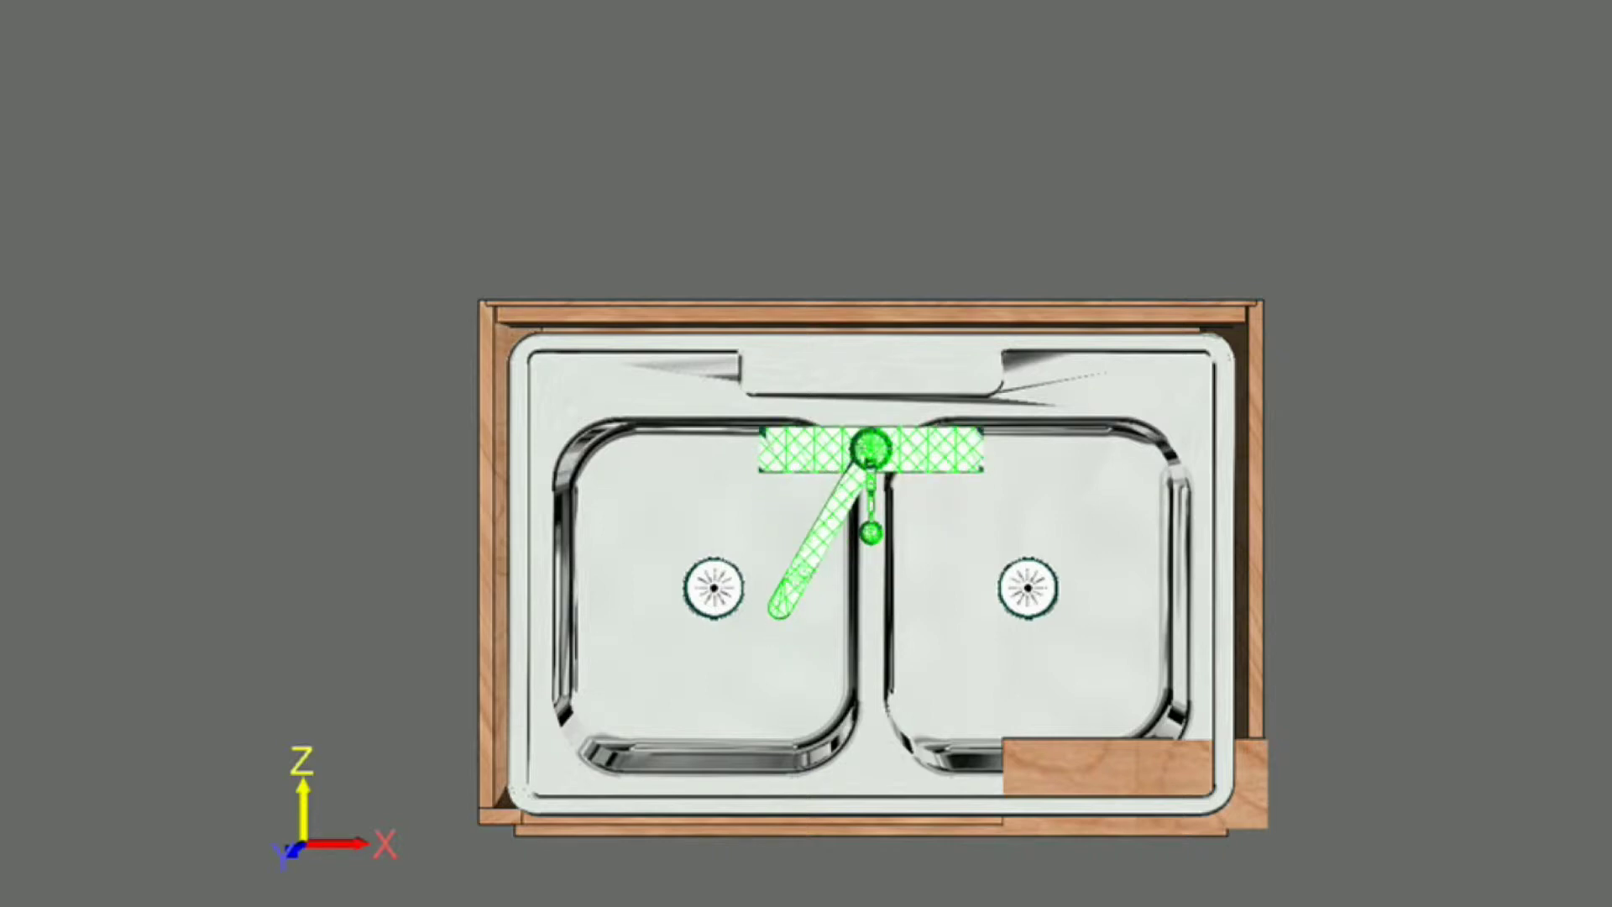
{"action": "key", "text": "Up"}
{"action": "key", "text": "Up"}
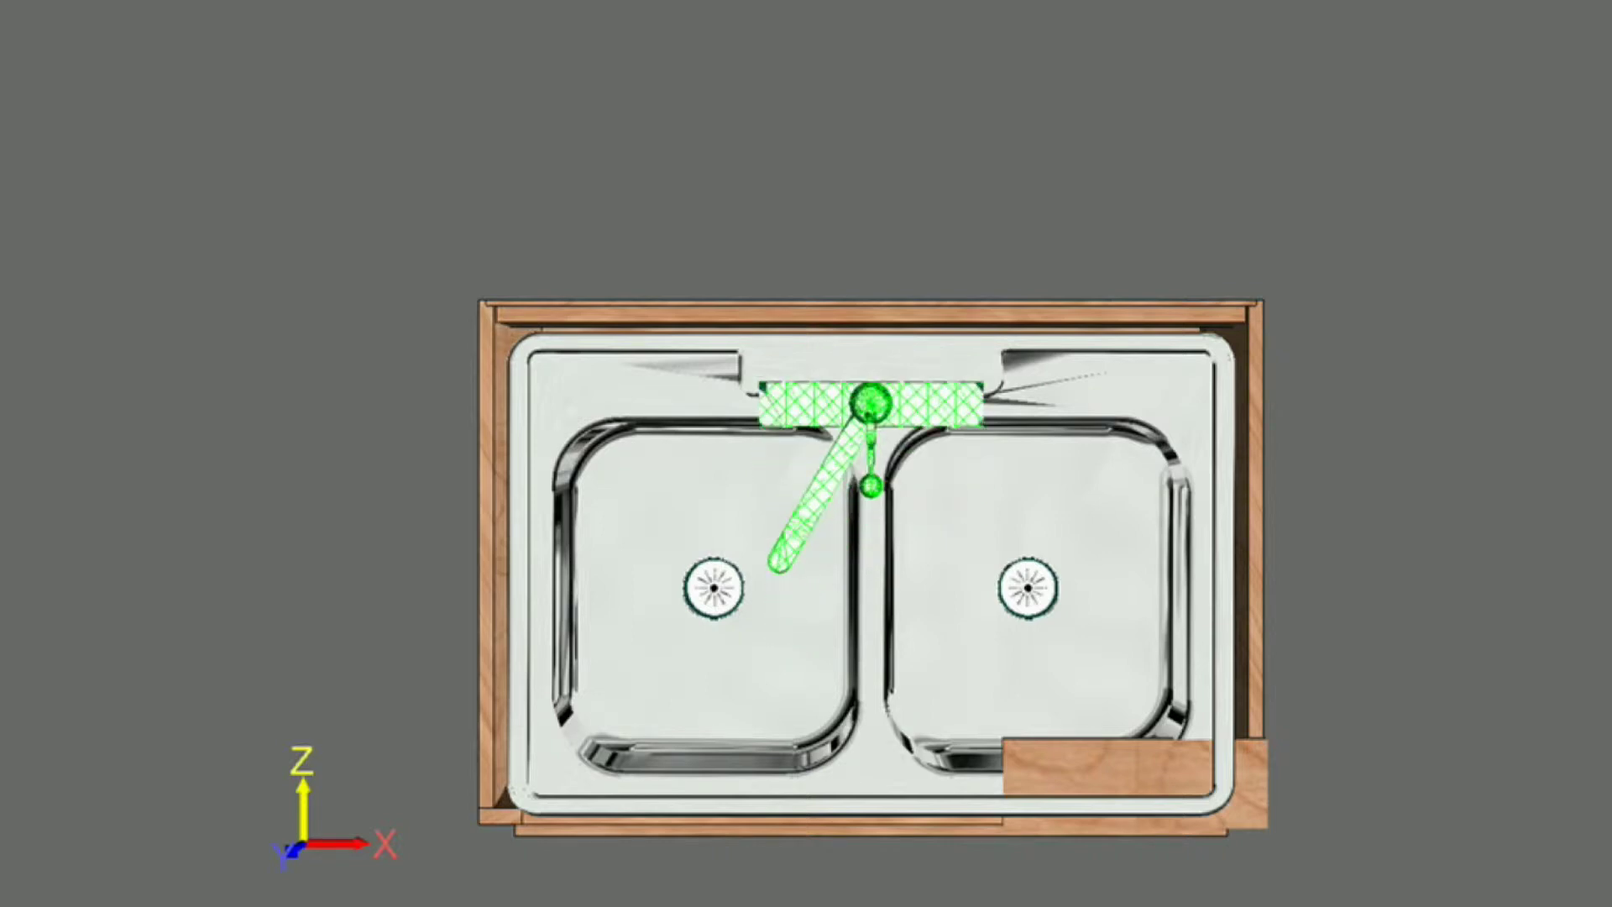
{"action": "key", "text": "Up"}
{"action": "key", "text": "Up"}
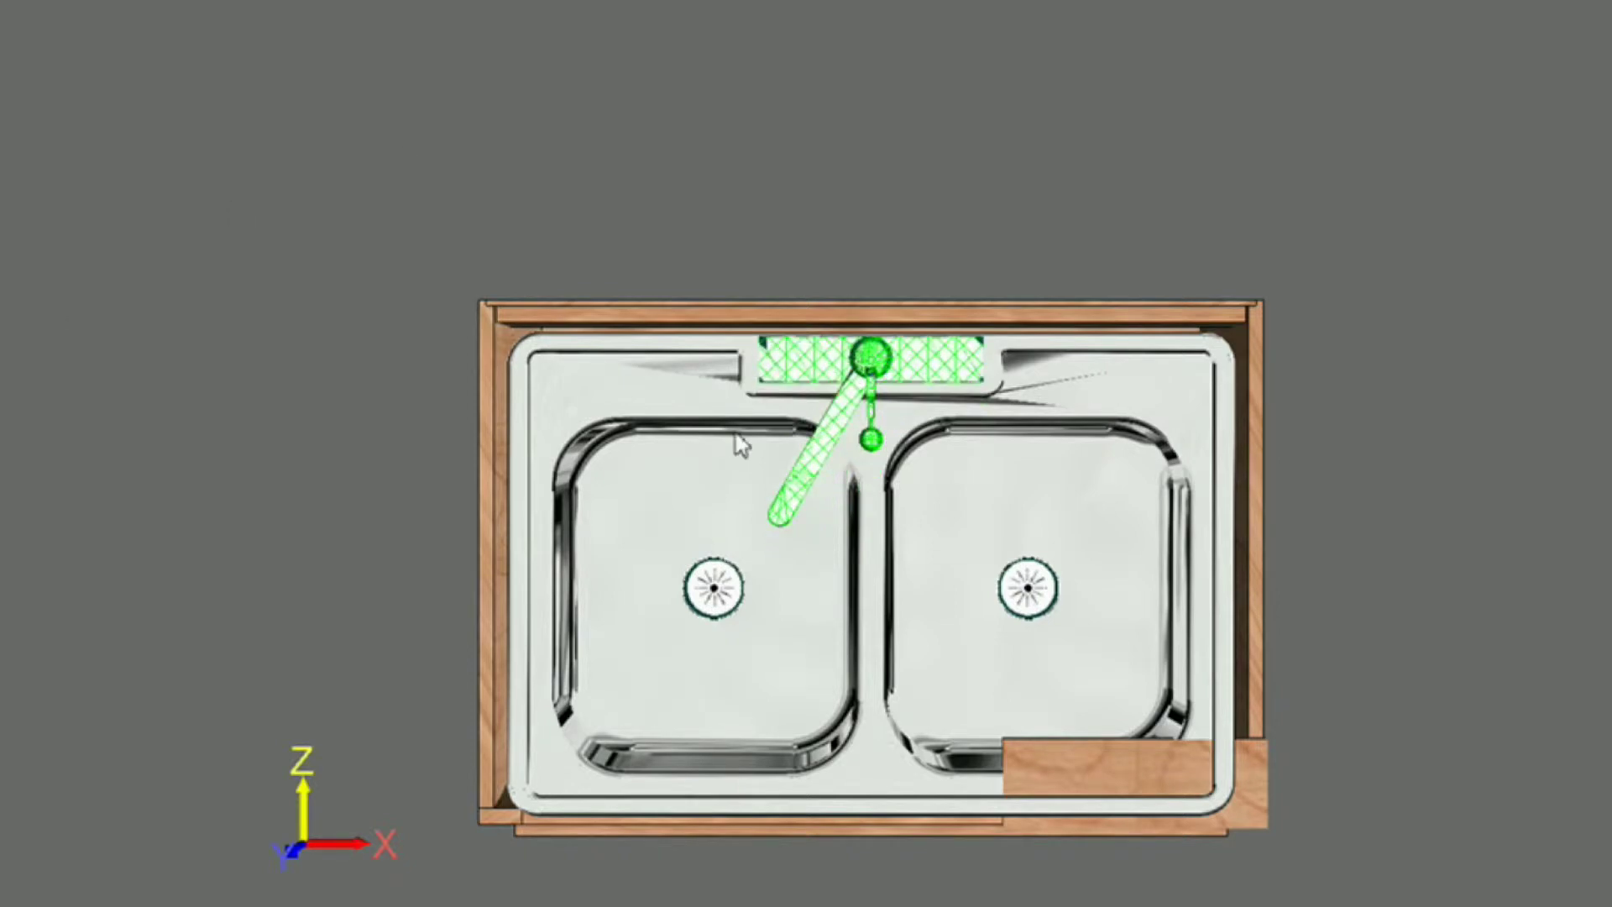
Check the faucet's height above the sink from side angles, deselect the cabinet and reselect only the faucet
{"action": "middle_click_drag", "start_coordinate": [735, 433], "coordinate": [838, 345]}
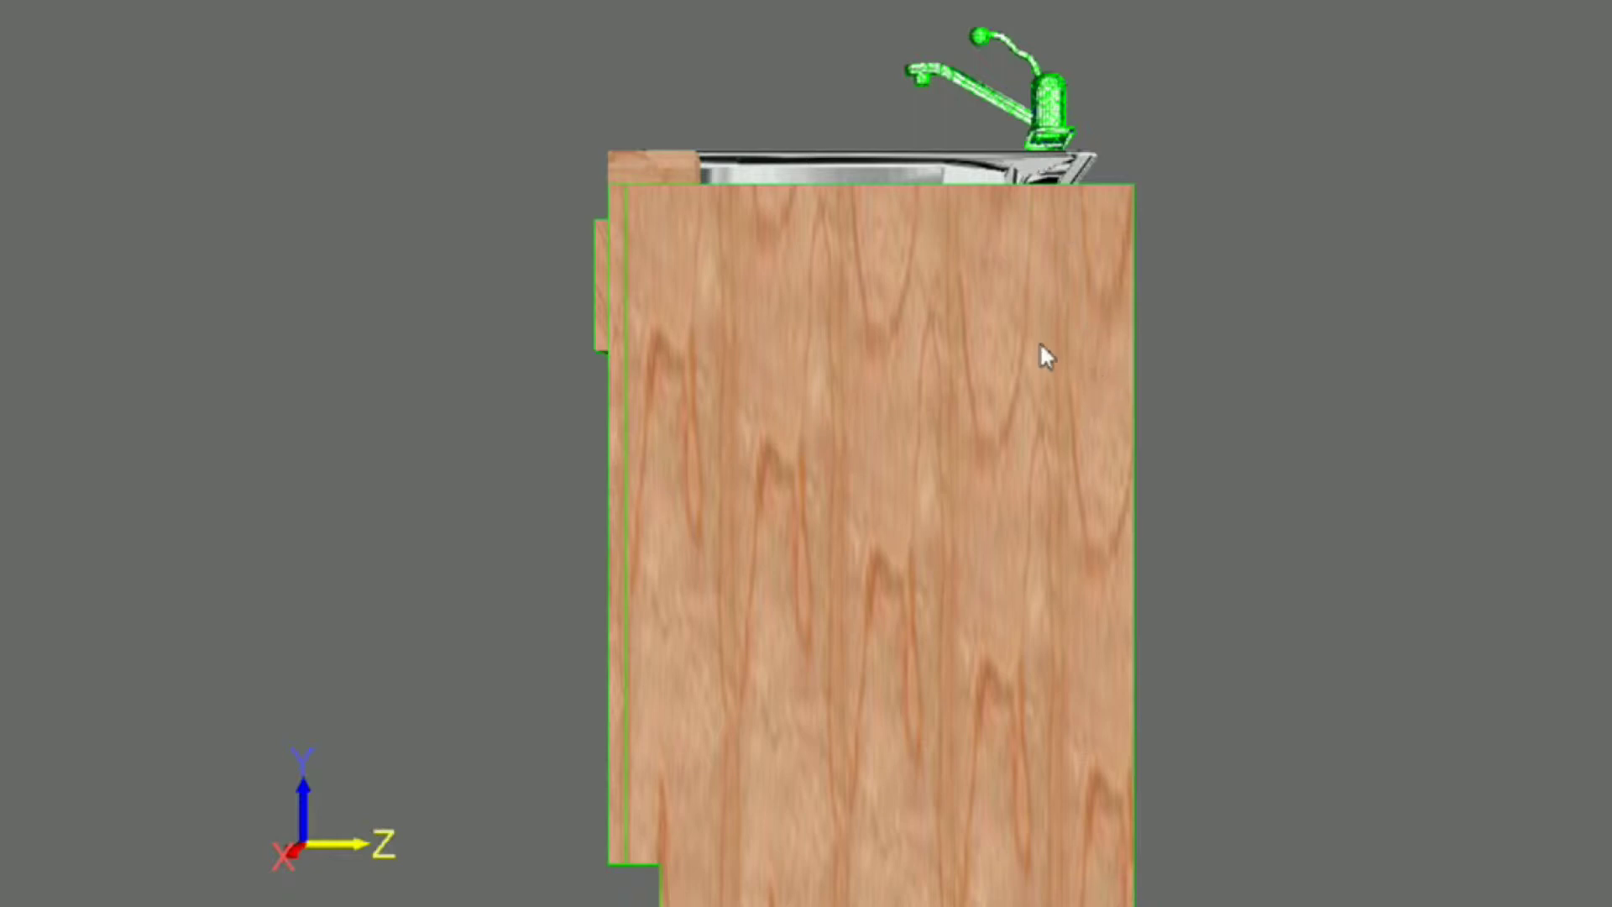
{"action": "middle_click_drag", "start_coordinate": [1037, 496], "coordinate": [1070, 341]}
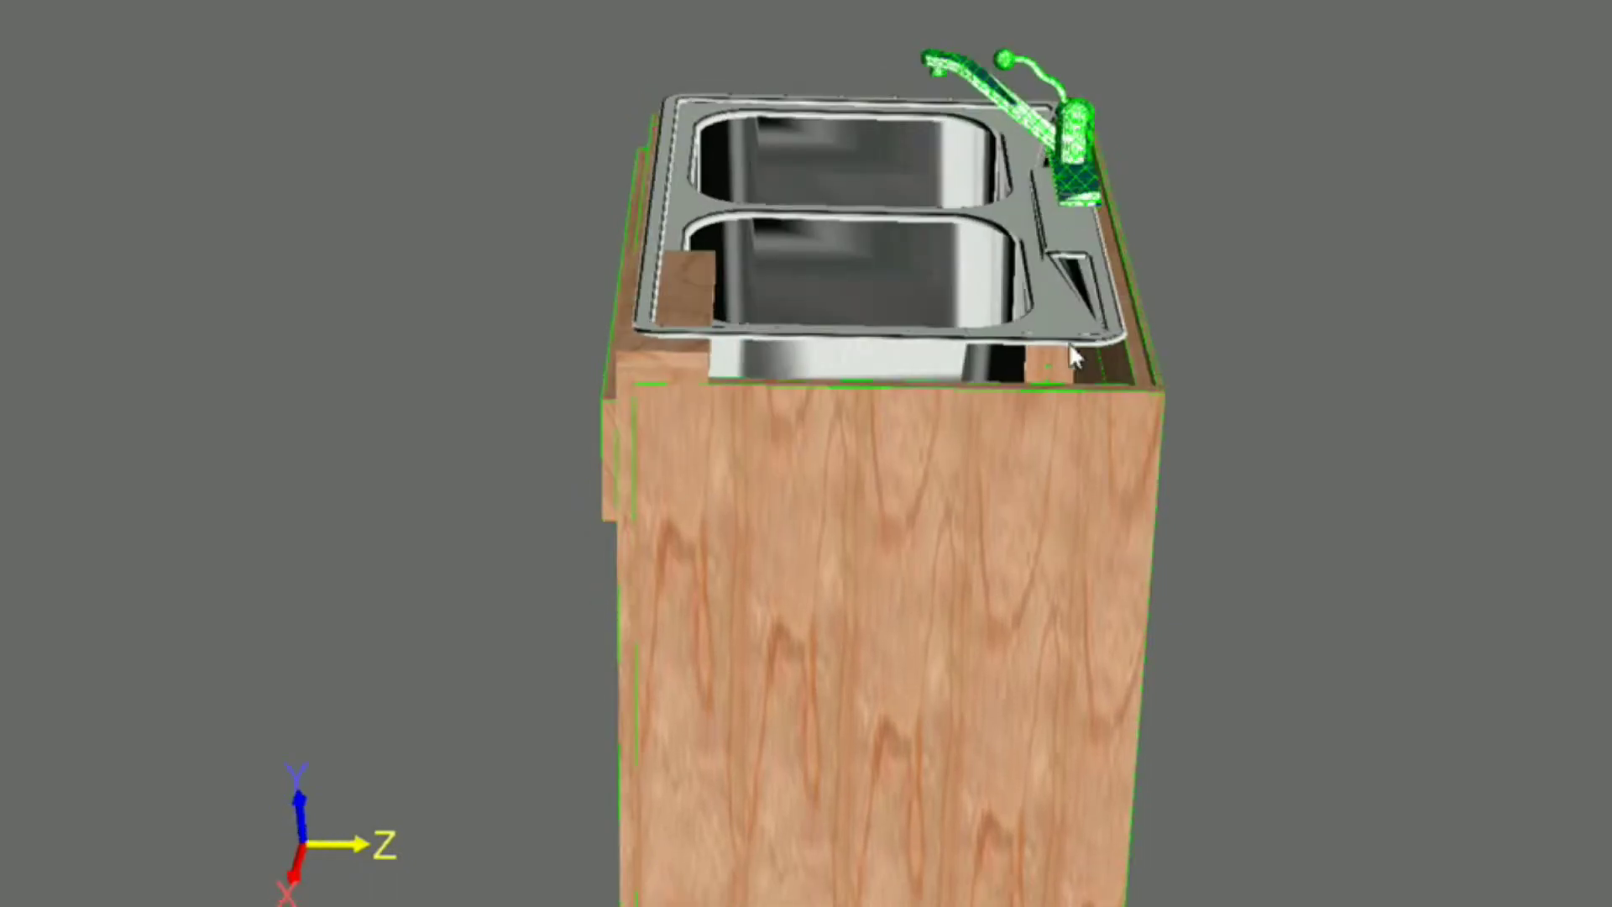
{"action": "middle_click_drag", "start_coordinate": [1066, 239], "coordinate": [1102, 155]}
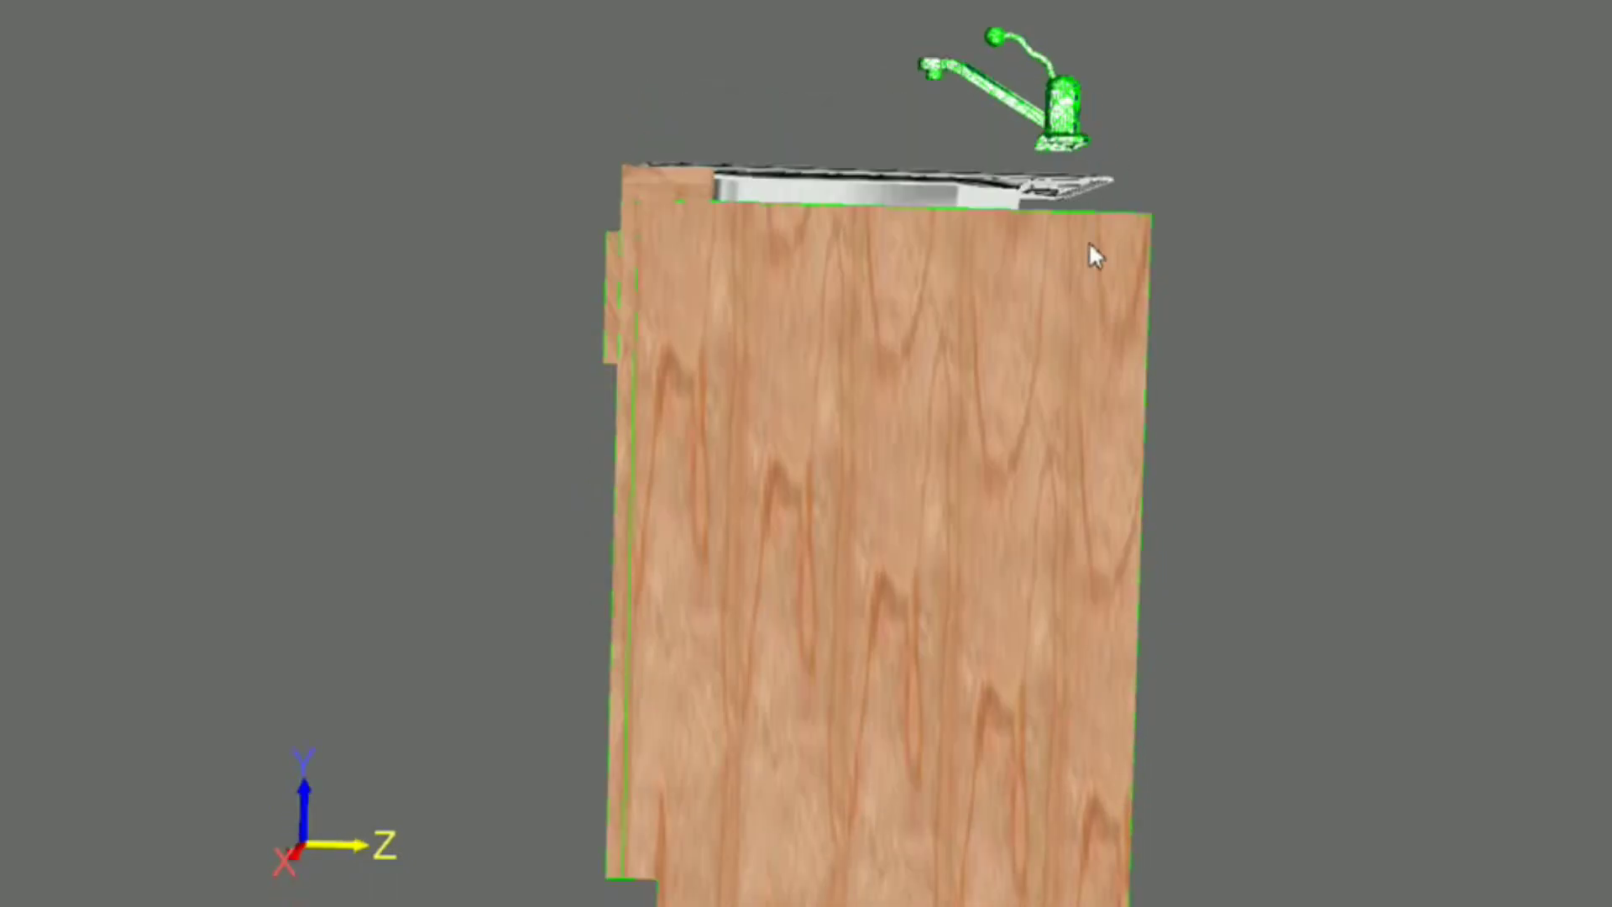
{"action": "middle_click_drag", "start_coordinate": [1087, 215], "coordinate": [1070, 193]}
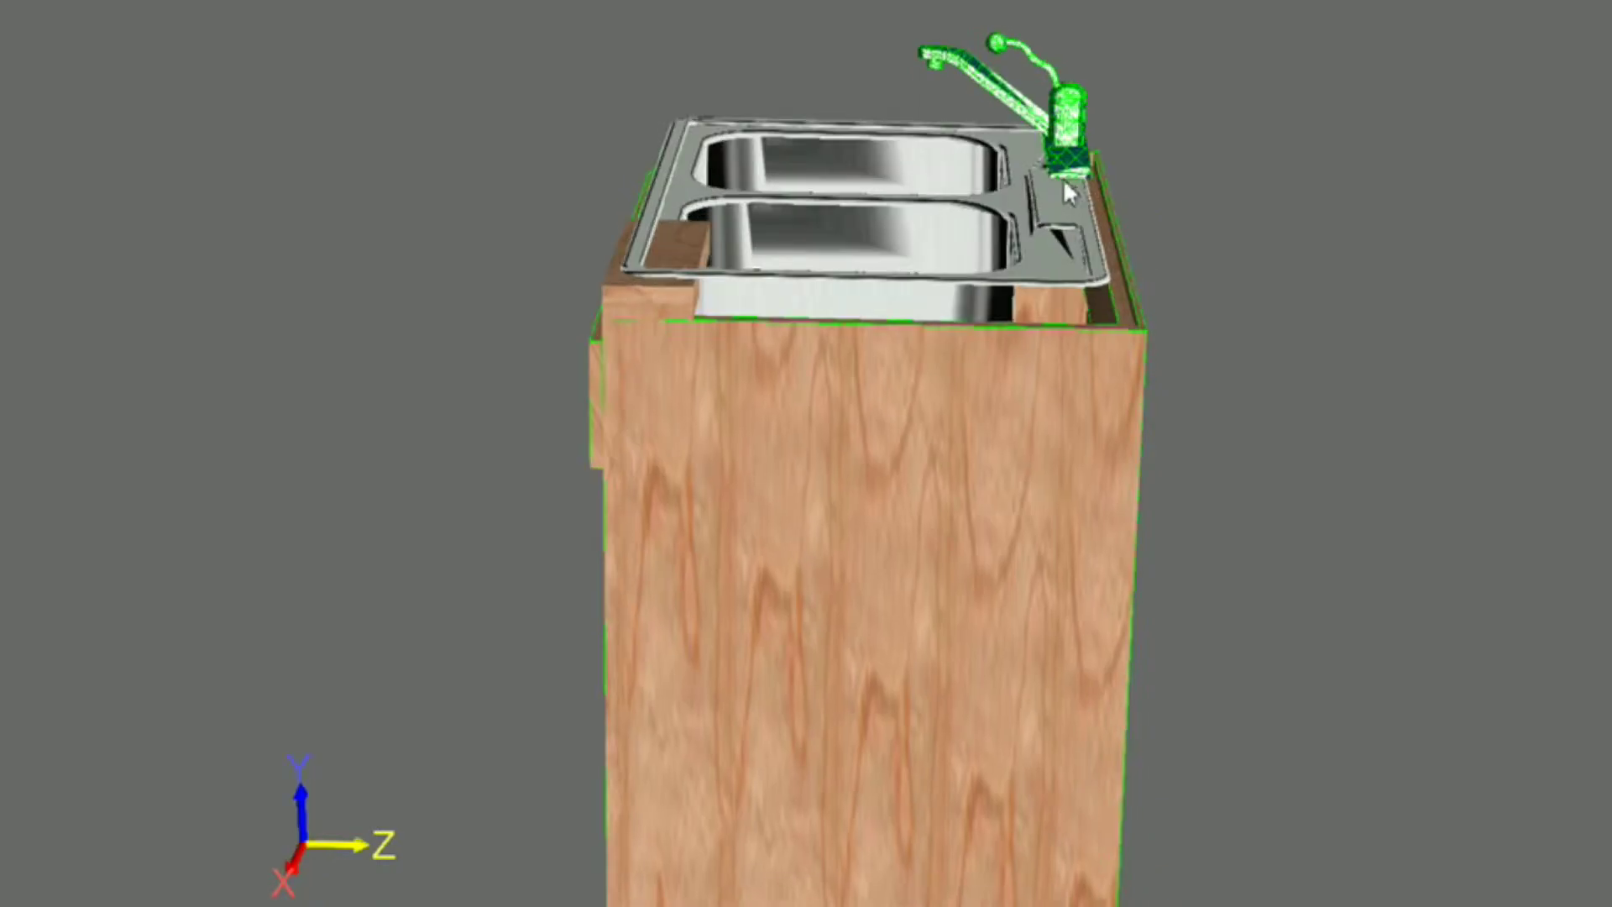
{"action": "left_click", "coordinate": [994, 428]}
{"action": "left_click", "coordinate": [1068, 124]}
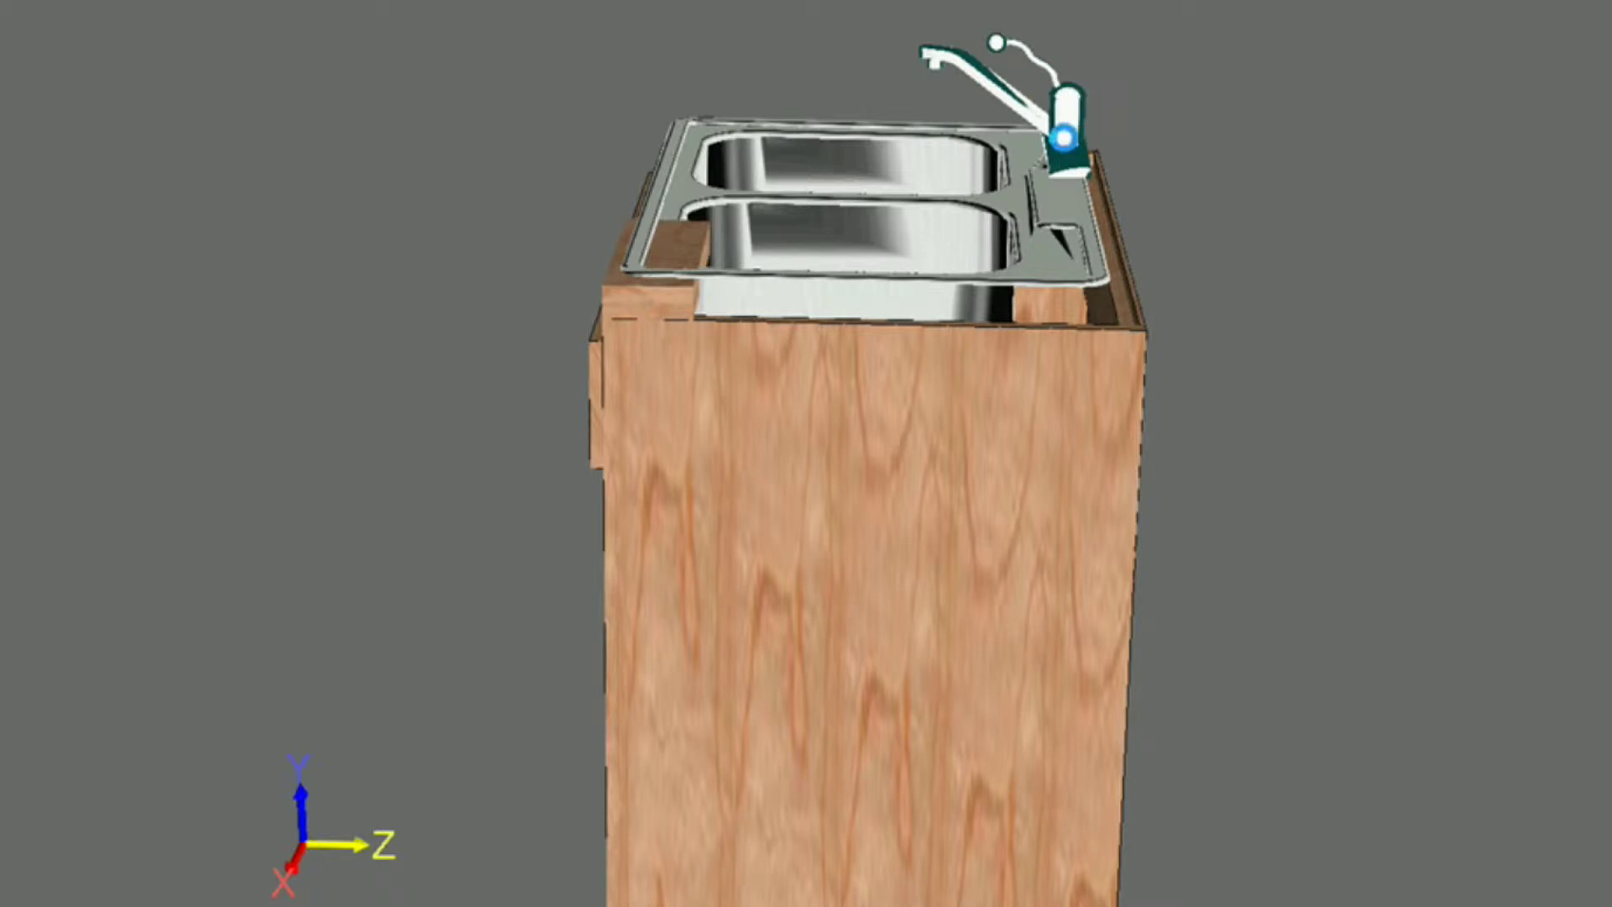
{"action": "left_click", "coordinate": [1061, 137]}
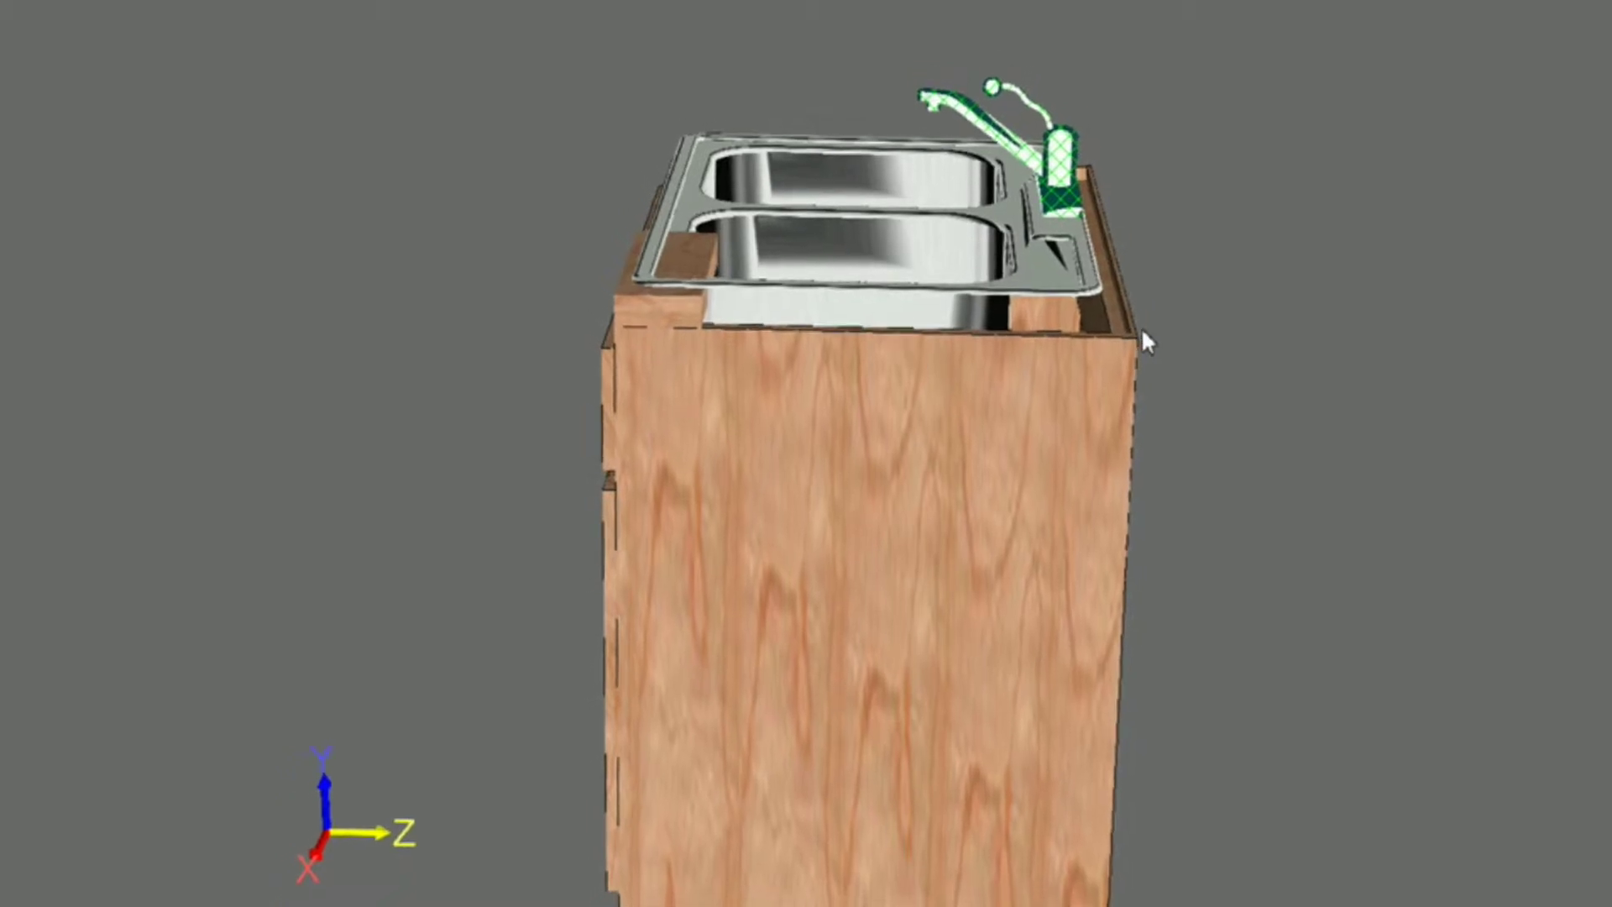
Examine the sink's rear corner and the faucet base from angled, close-up and right-side views
{"action": "scroll", "coordinate": [1126, 279], "scroll_direction": "up", "scroll_amount": 2}
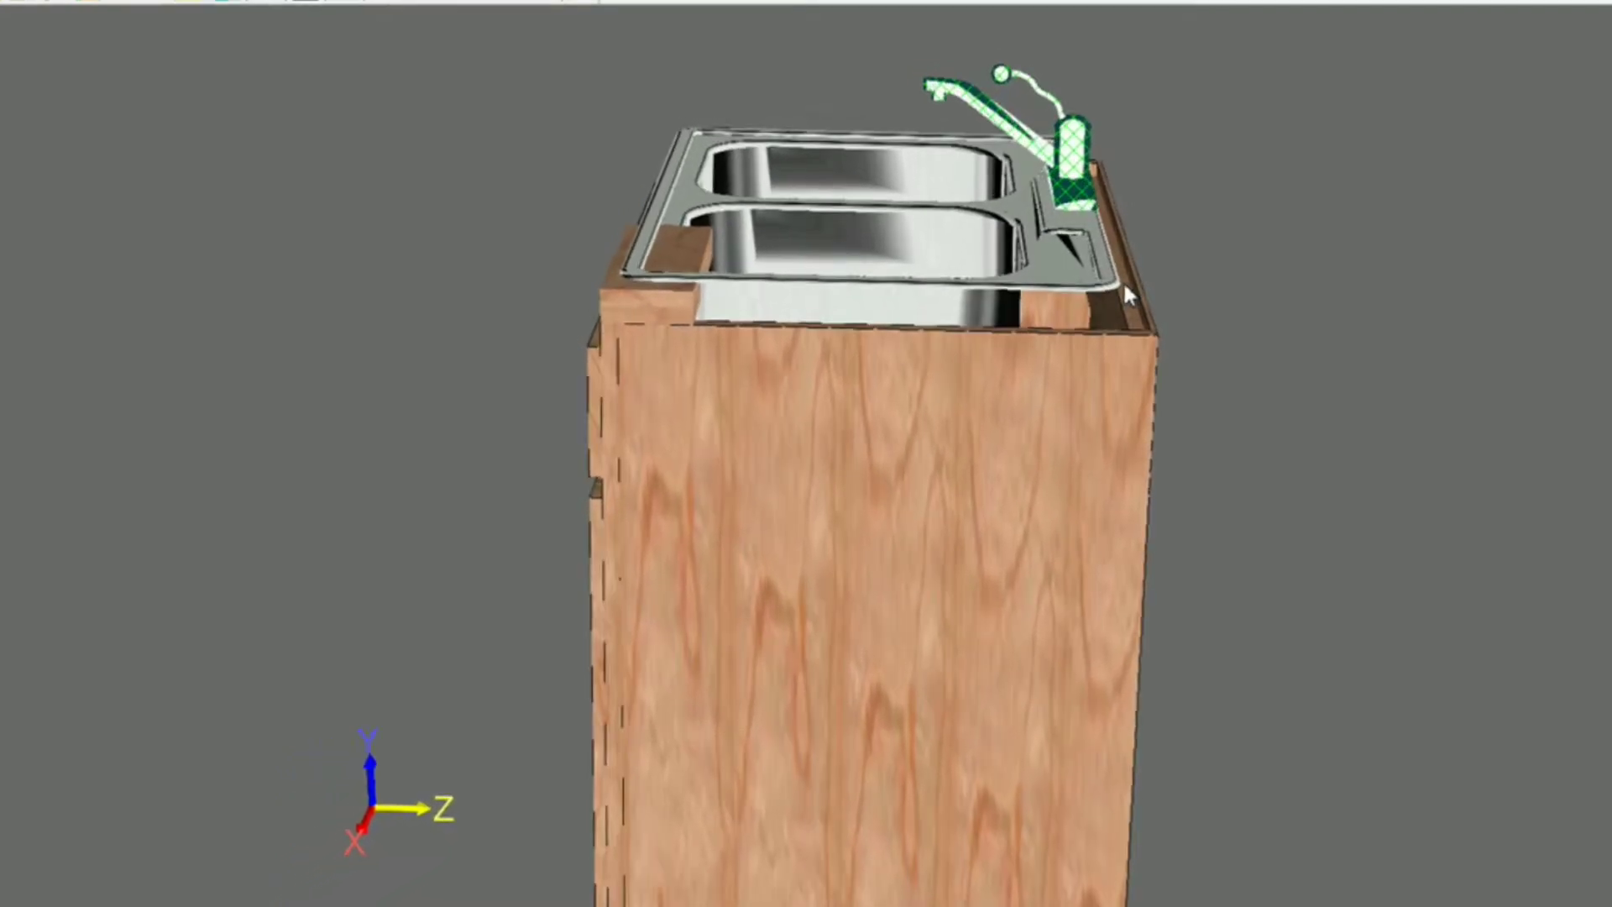
{"action": "scroll", "coordinate": [1124, 348], "scroll_direction": "up", "scroll_amount": 1}
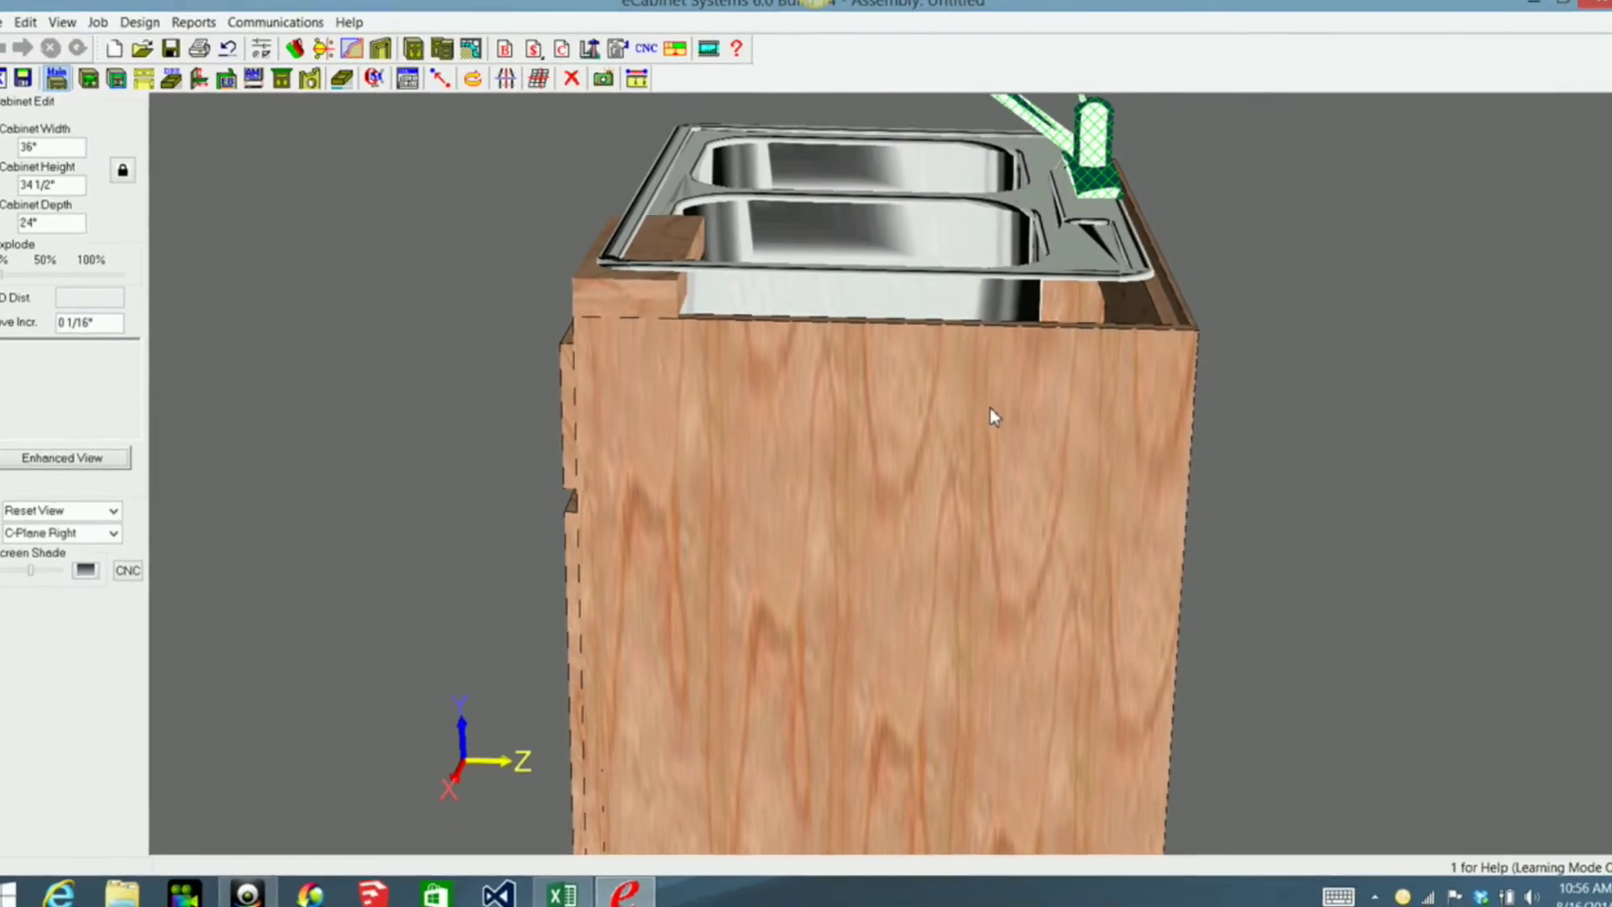
{"action": "scroll", "coordinate": [988, 409], "scroll_direction": "down", "scroll_amount": 3}
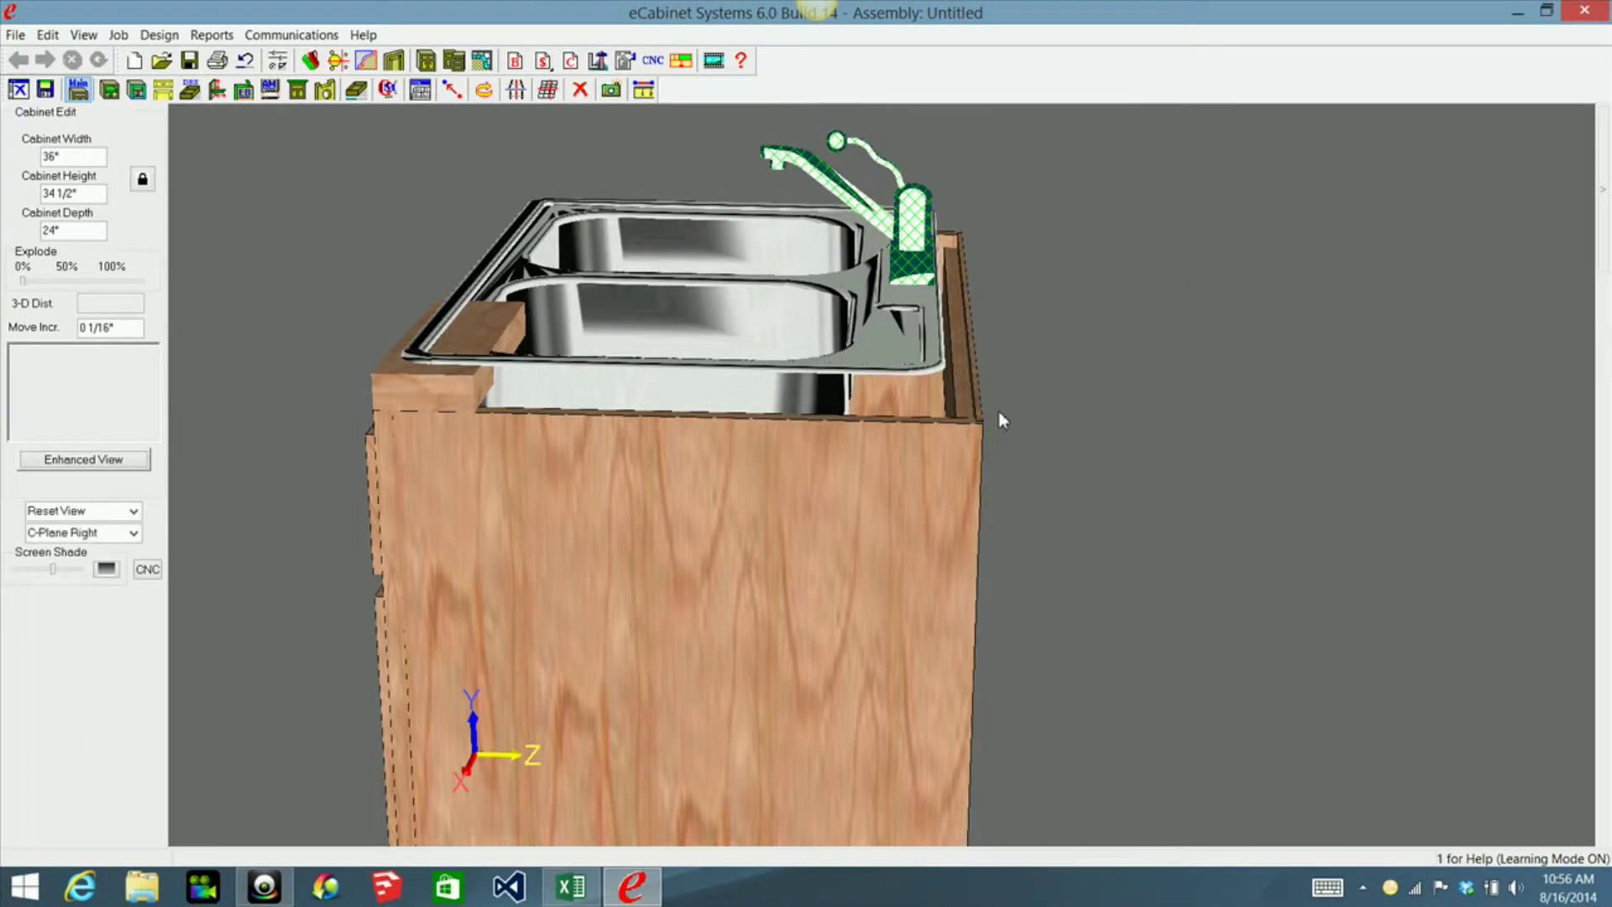
{"action": "middle_click_drag", "start_coordinate": [994, 391], "coordinate": [1022, 384]}
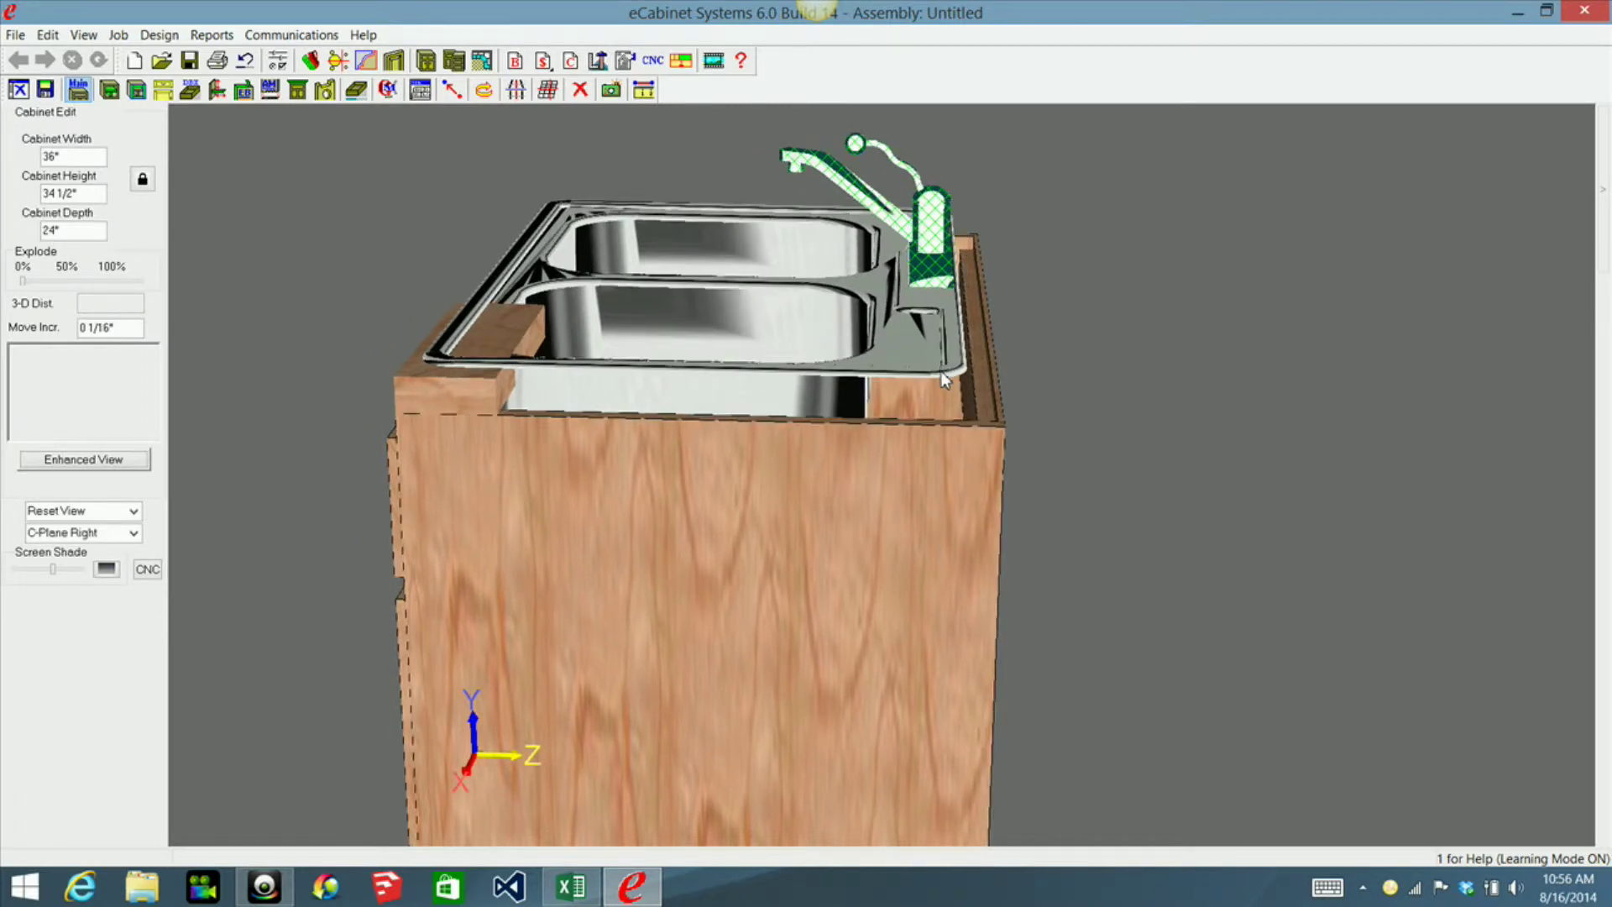
{"action": "scroll", "coordinate": [936, 423], "scroll_direction": "up", "scroll_amount": 4}
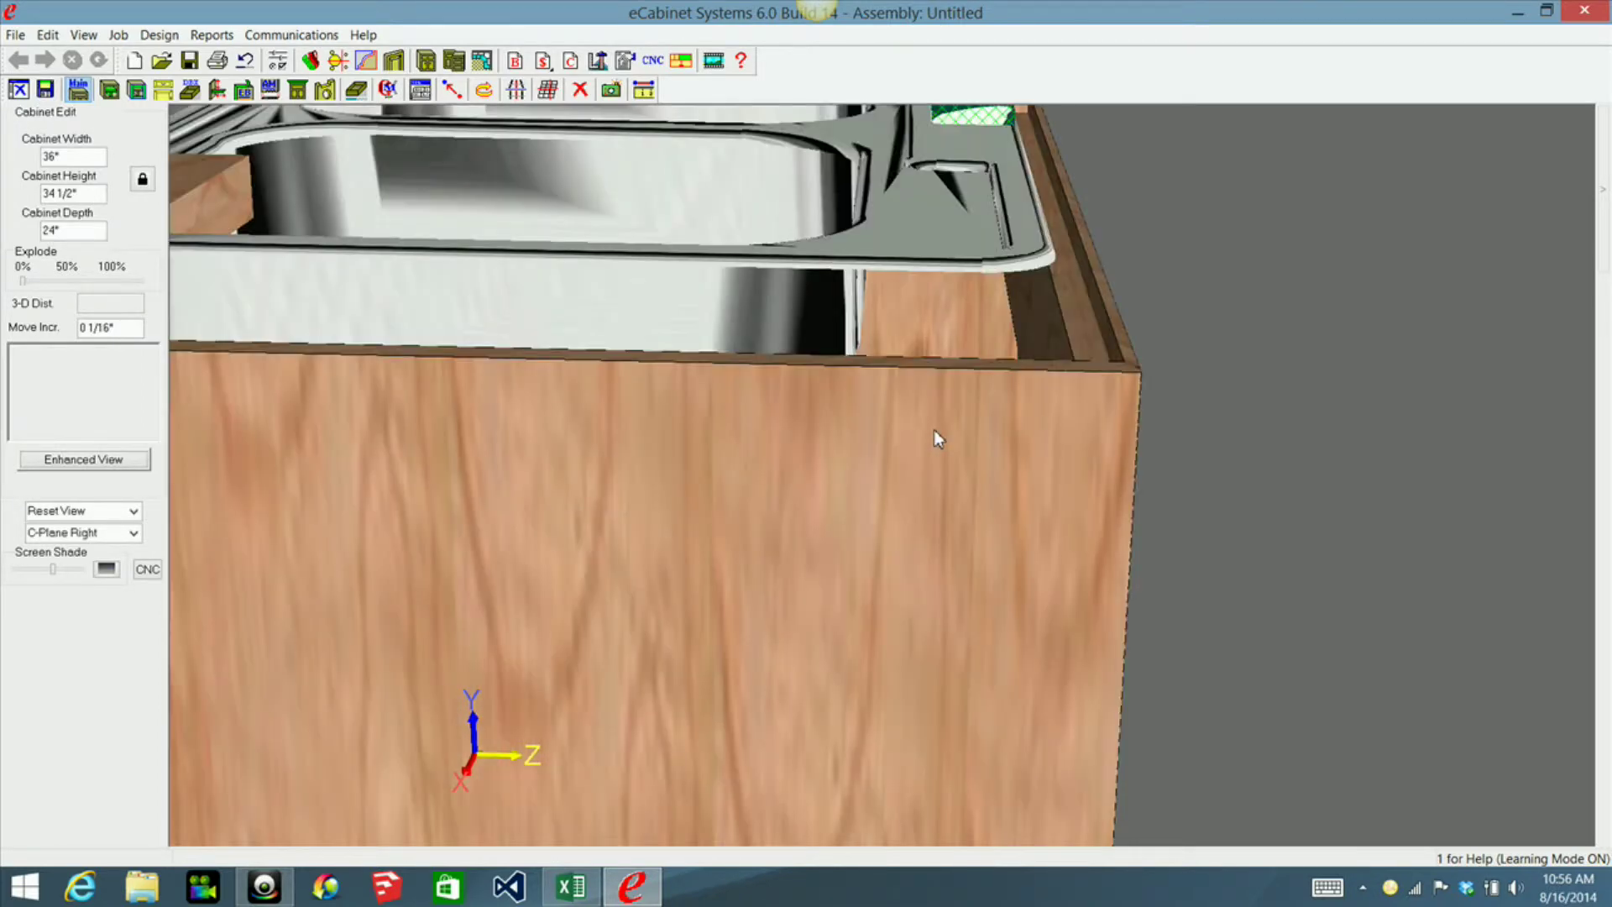
{"action": "scroll", "coordinate": [946, 396], "scroll_direction": "up", "scroll_amount": 1}
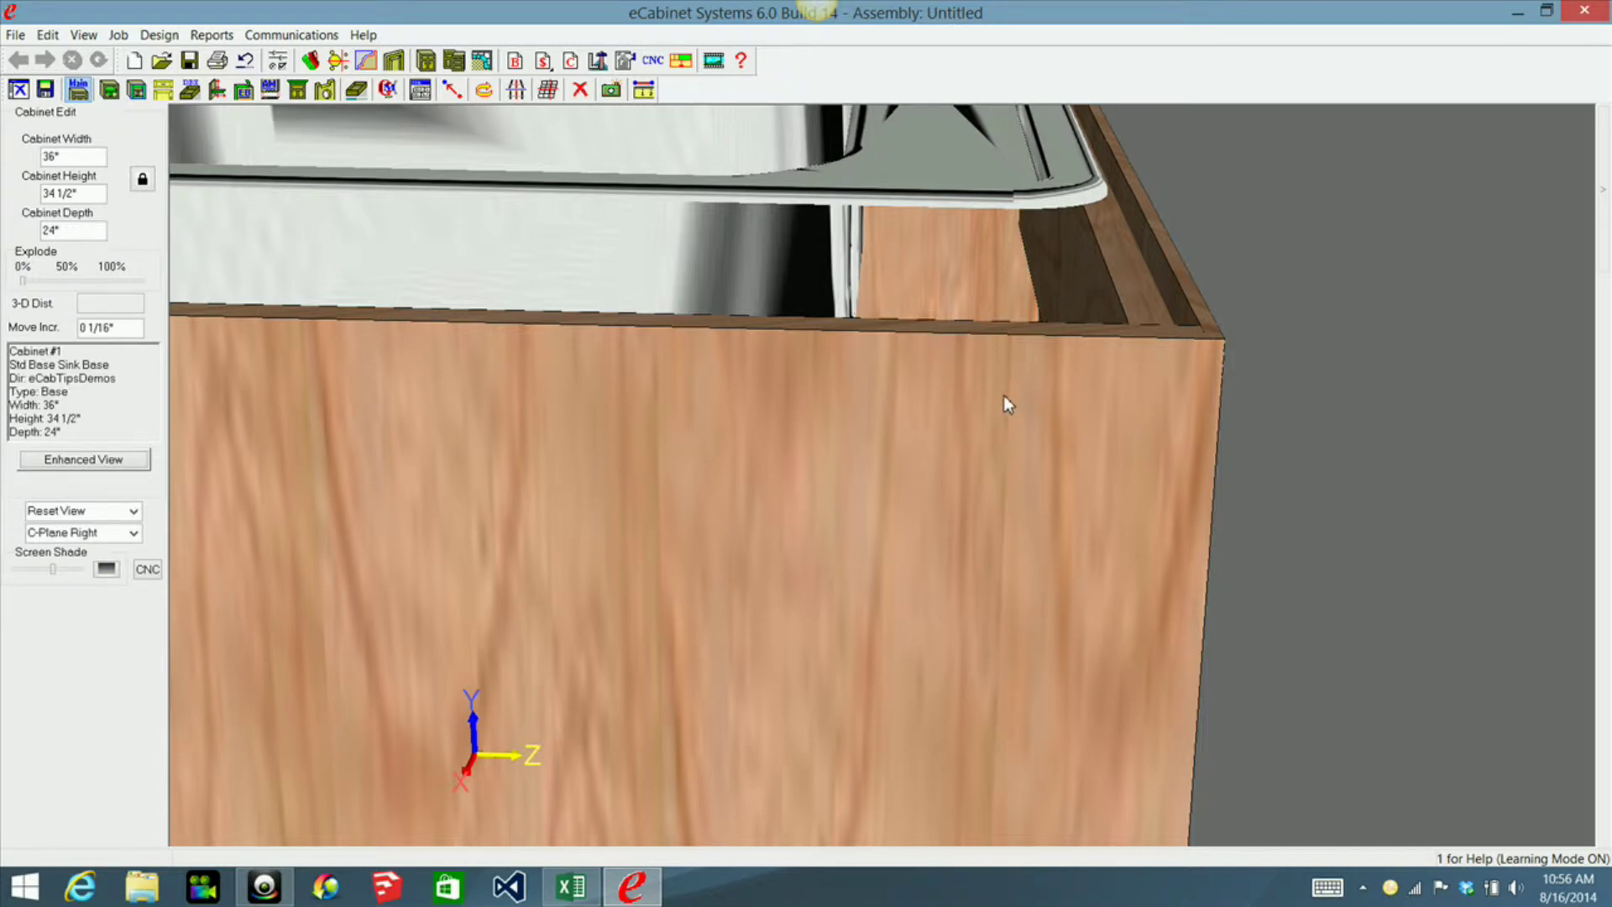
{"action": "scroll", "coordinate": [999, 396], "scroll_direction": "down", "scroll_amount": 5}
{"action": "middle_click_drag", "start_coordinate": [1078, 326], "coordinate": [1068, 237]}
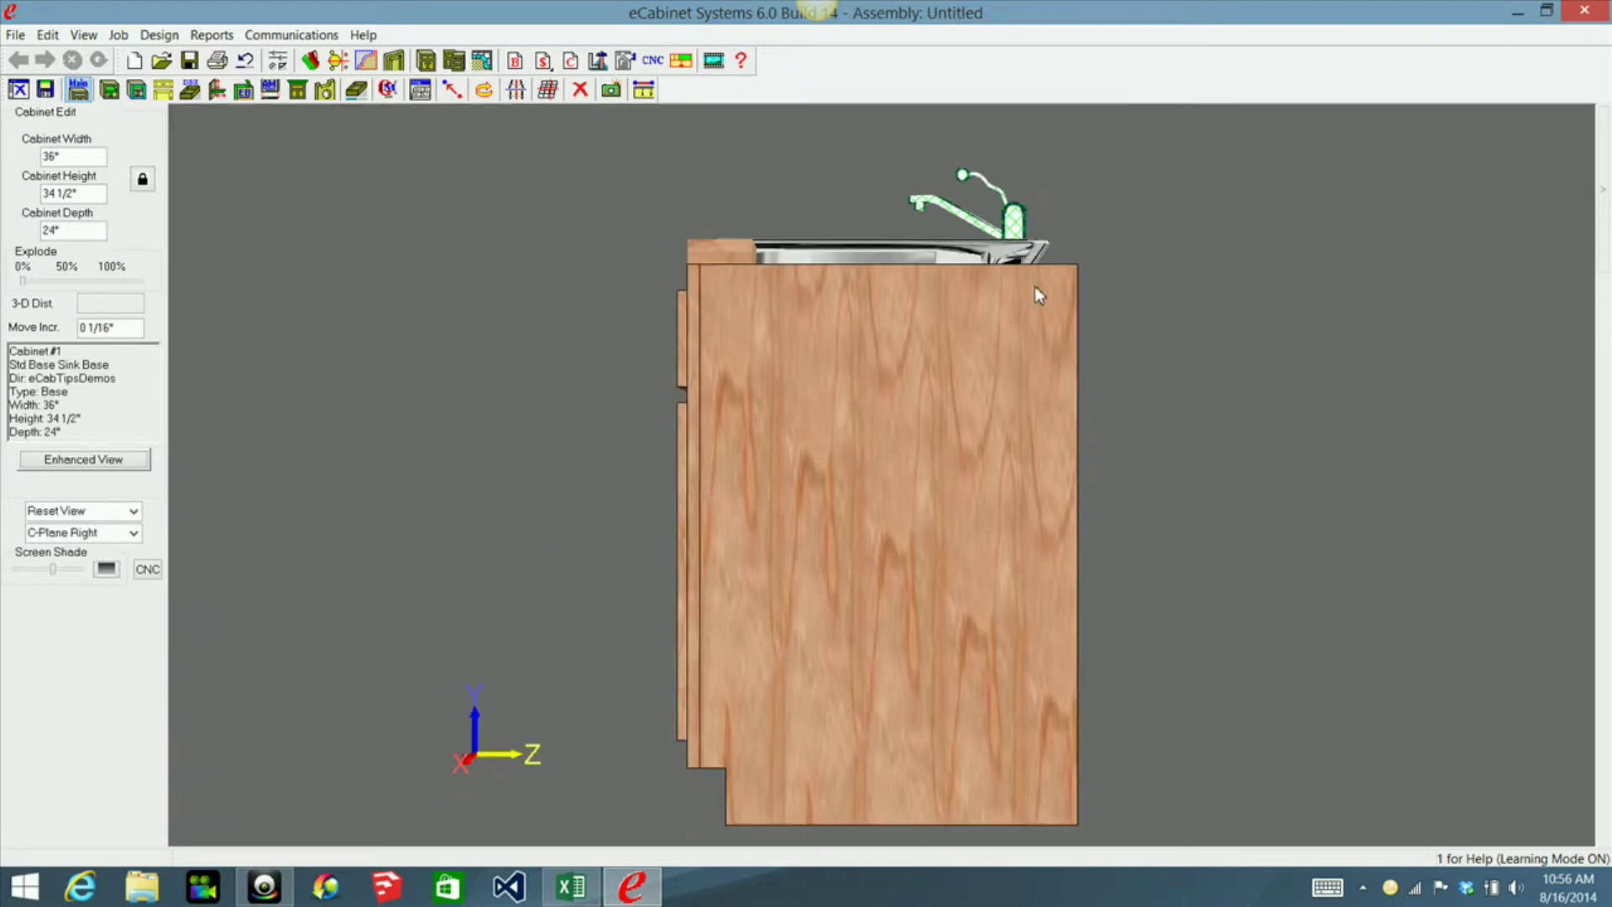
Lower the faucet in 1/16" increments in the right view toward the sink's rear deck
{"action": "middle_click_drag", "start_coordinate": [1004, 422], "coordinate": [1022, 484]}
{"action": "key", "text": "Down"}
{"action": "key", "text": "Down"}
{"action": "key", "text": "Down"}
{"action": "key", "text": "Down"}
{"action": "key", "text": "Down"}
{"action": "key", "text": "Down"}
{"action": "key", "text": "Down"}
{"action": "key", "text": "Down"}
{"action": "key", "text": "Down"}
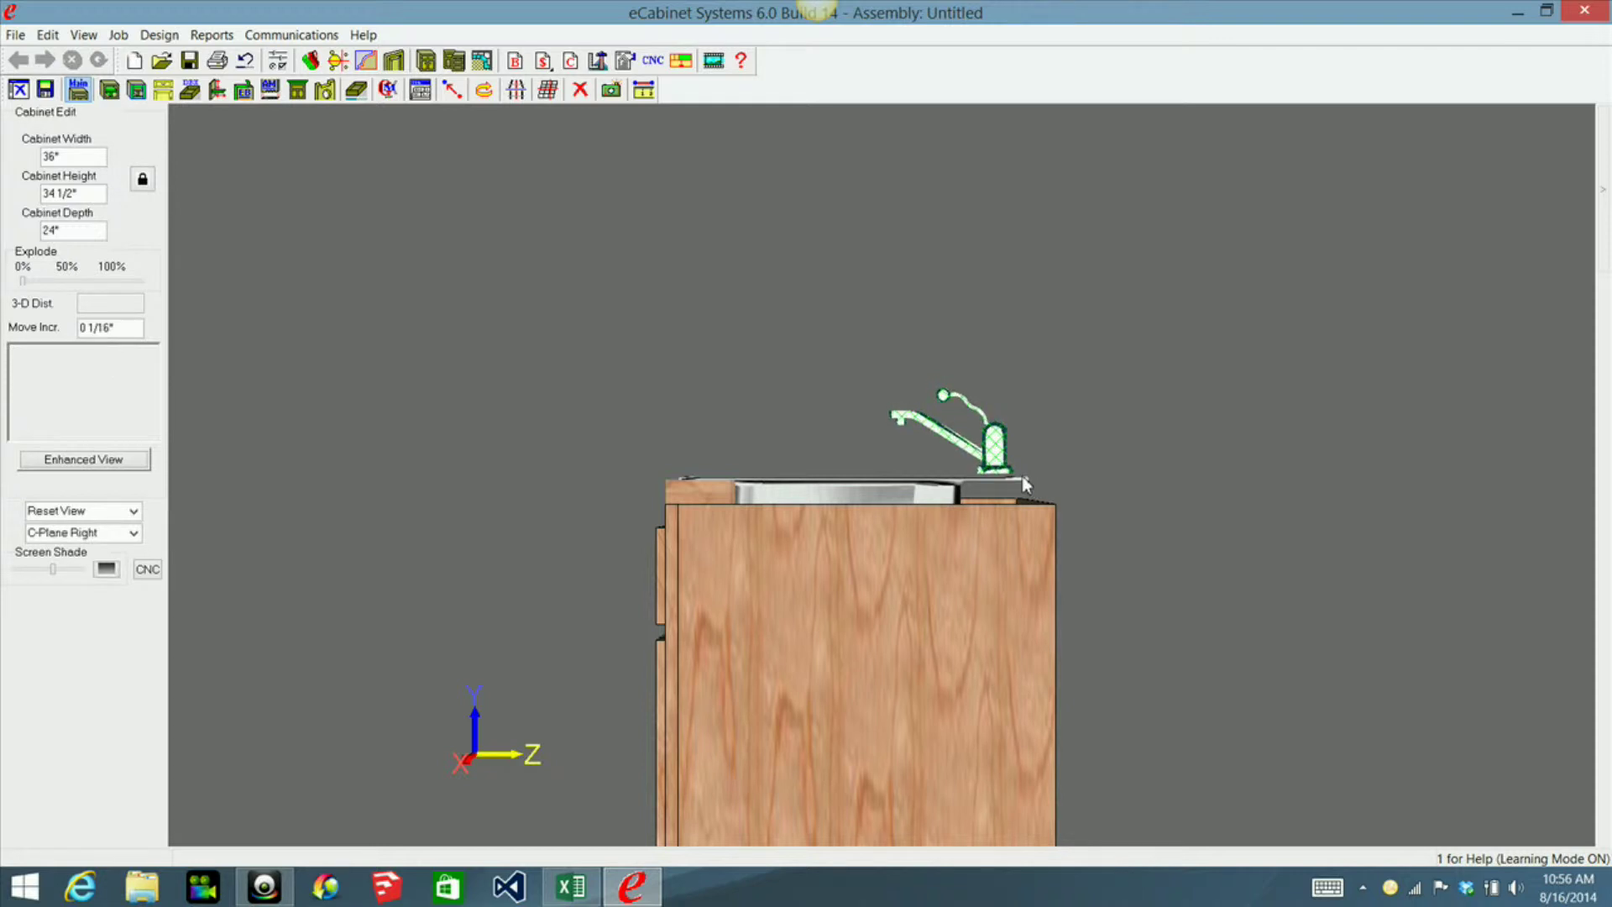
{"action": "key", "text": "Down"}
{"action": "key", "text": "Down"}
{"action": "key", "text": "Down"}
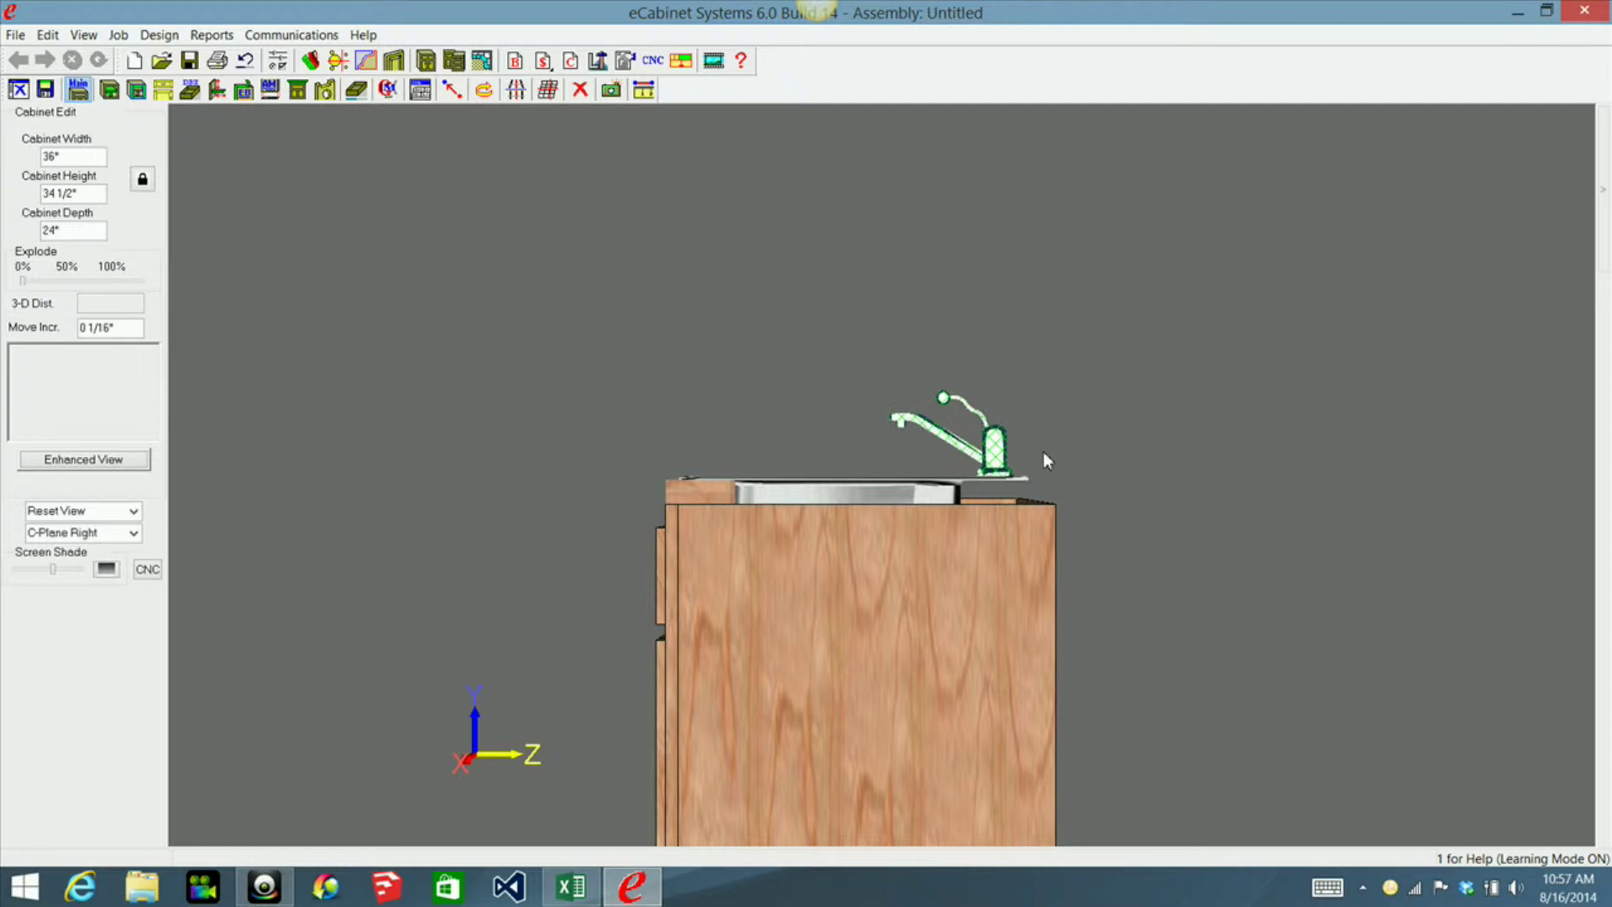
Lower the faucet onto the sink's rear deck and nudge it toward the bowls in 1/16" increments, finishing in the top view
{"action": "scroll", "coordinate": [1040, 537], "scroll_direction": "up", "scroll_amount": 3}
{"action": "scroll", "coordinate": [1041, 621], "scroll_direction": "up", "scroll_amount": 4}
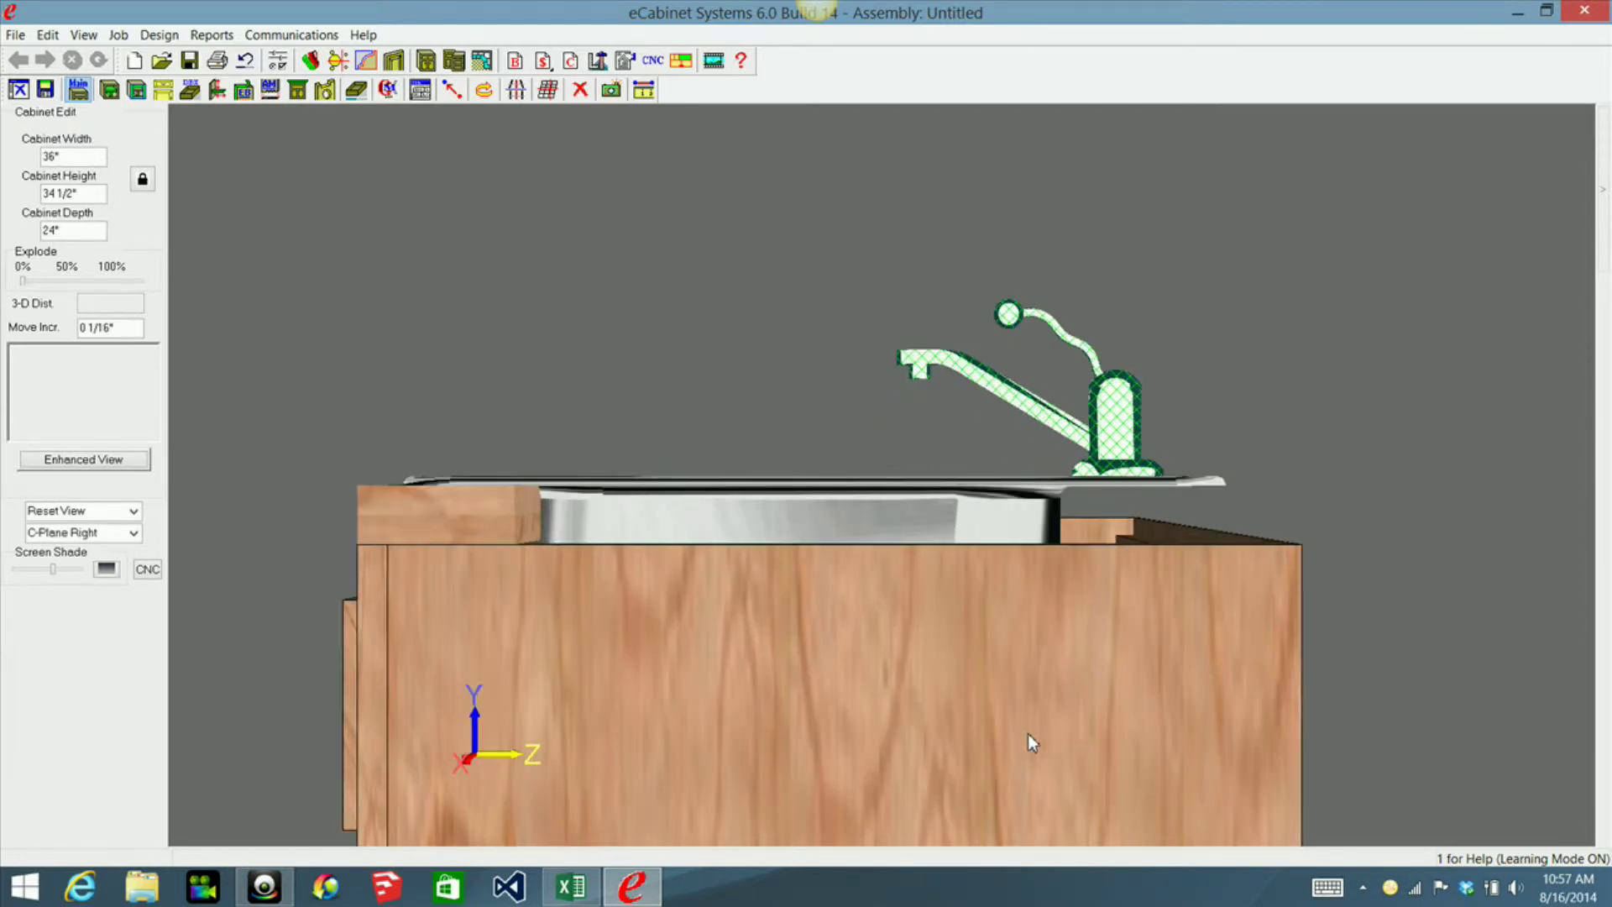
{"action": "scroll", "coordinate": [1033, 743], "scroll_direction": "up", "scroll_amount": 4}
{"action": "scroll", "coordinate": [1341, 483], "scroll_direction": "up", "scroll_amount": 2}
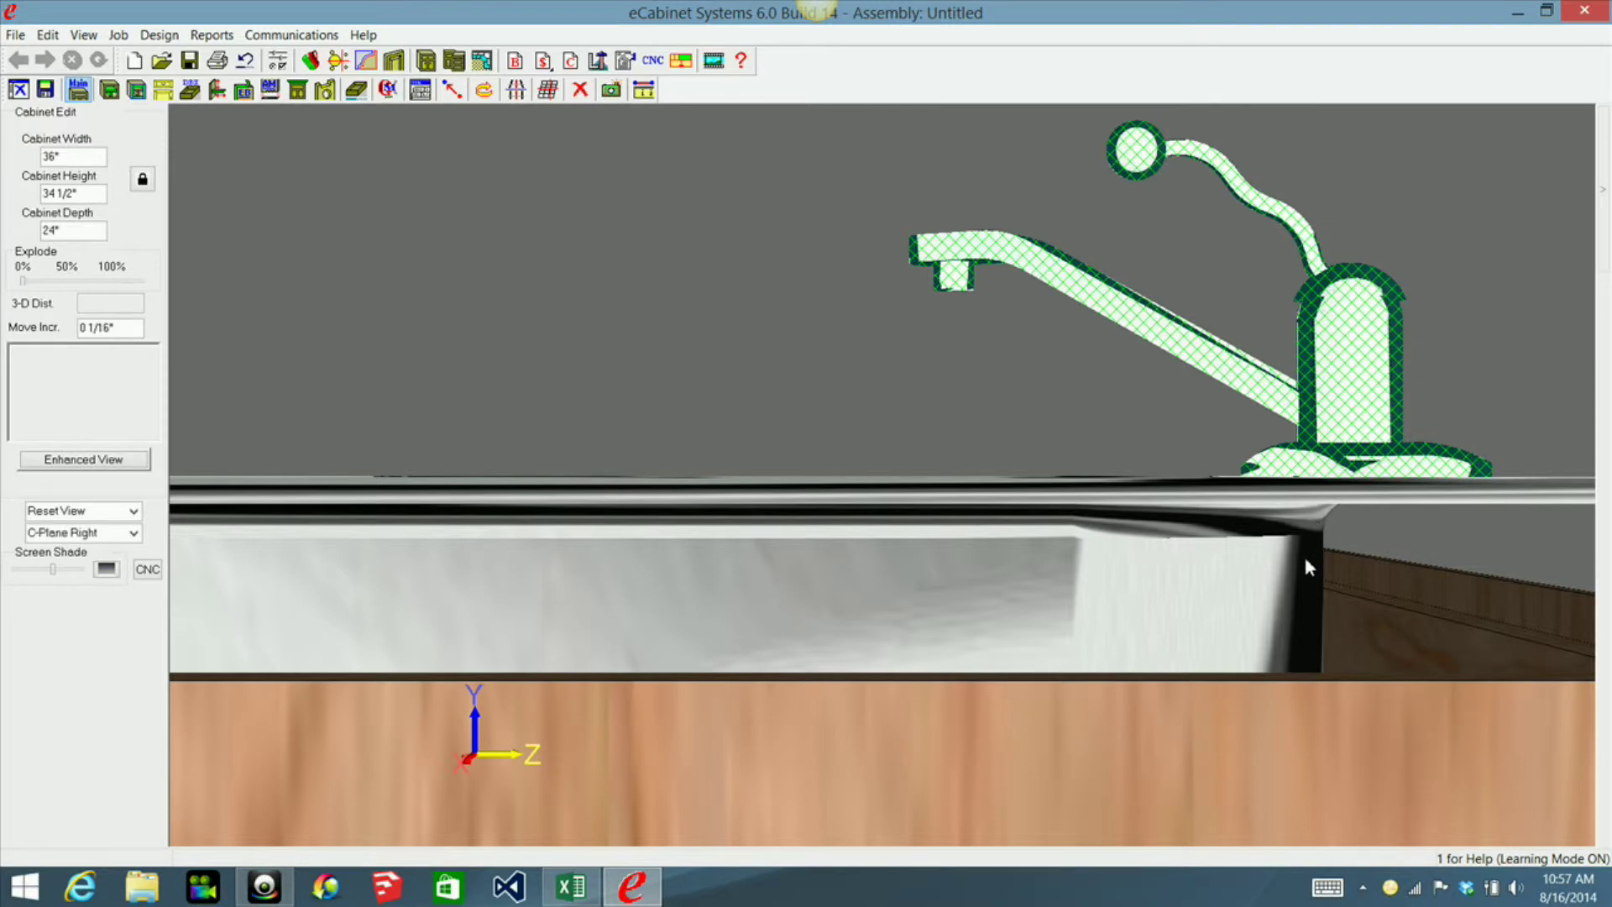
{"action": "middle_click_drag", "start_coordinate": [1298, 588], "coordinate": [1332, 481]}
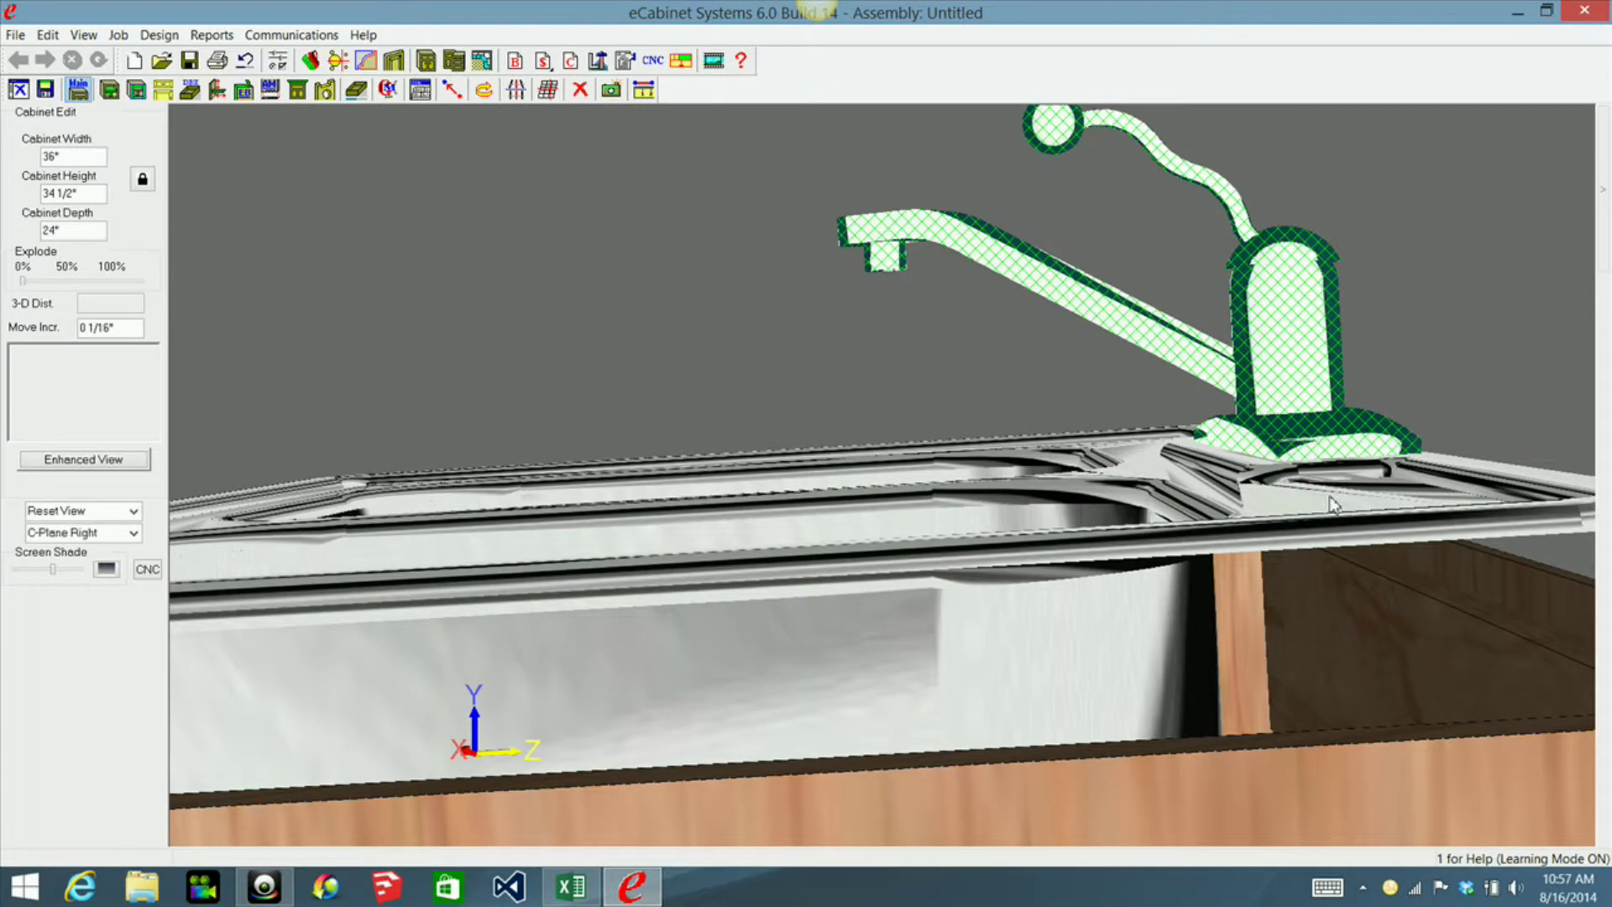
{"action": "middle_click_drag", "start_coordinate": [1330, 495], "coordinate": [1330, 497]}
{"action": "key", "text": "Down"}
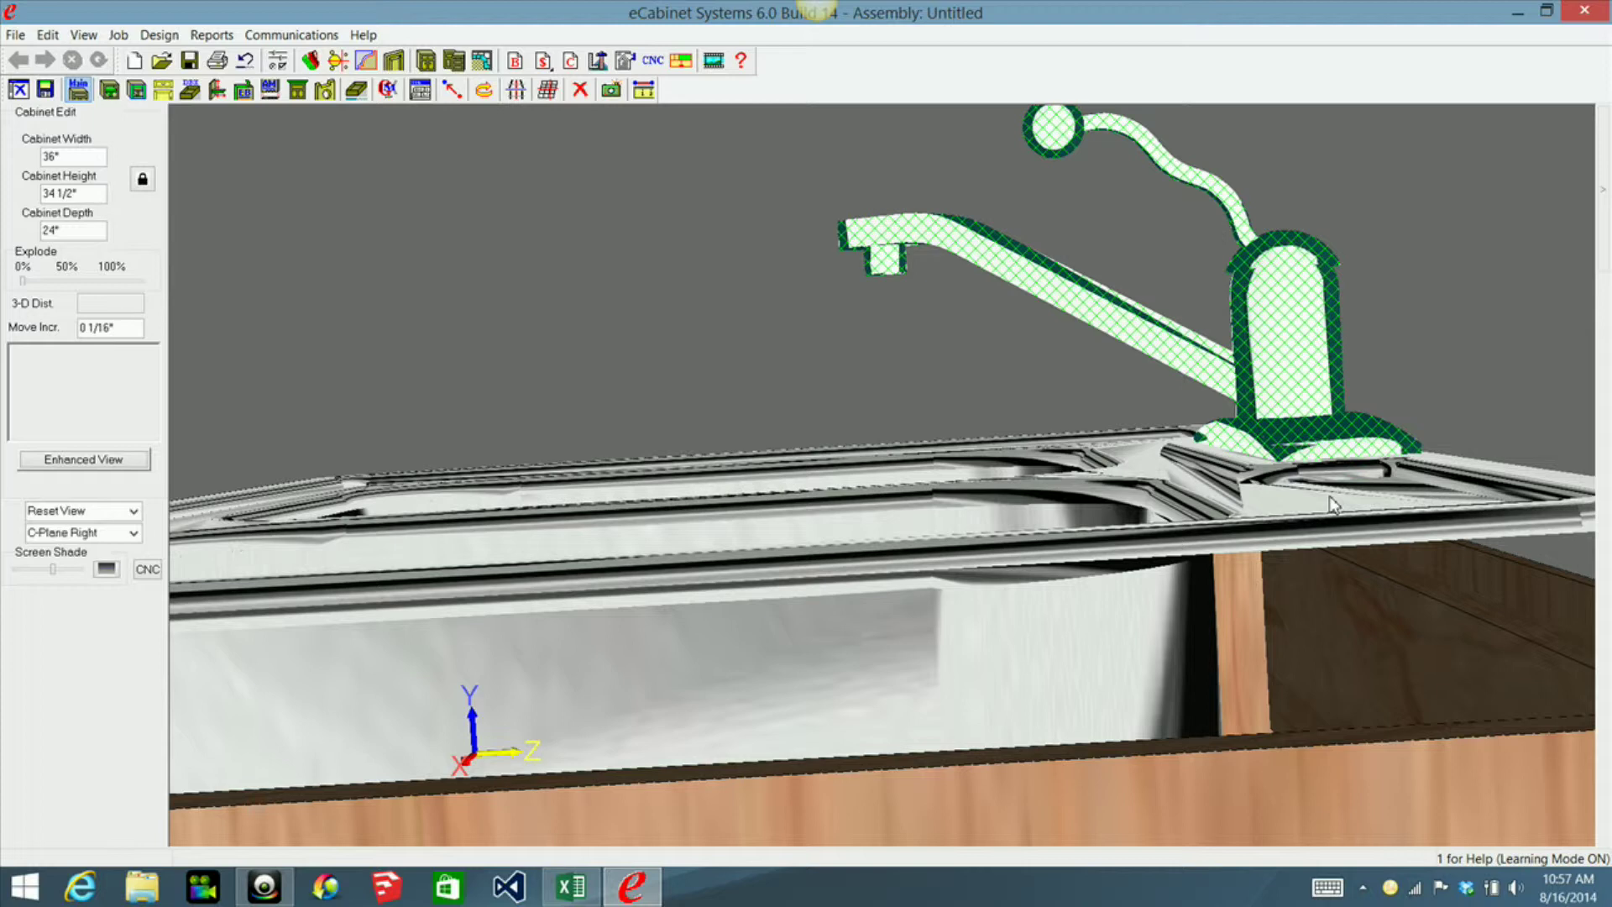
{"action": "key", "text": "Left"}
{"action": "key", "text": "Left"}
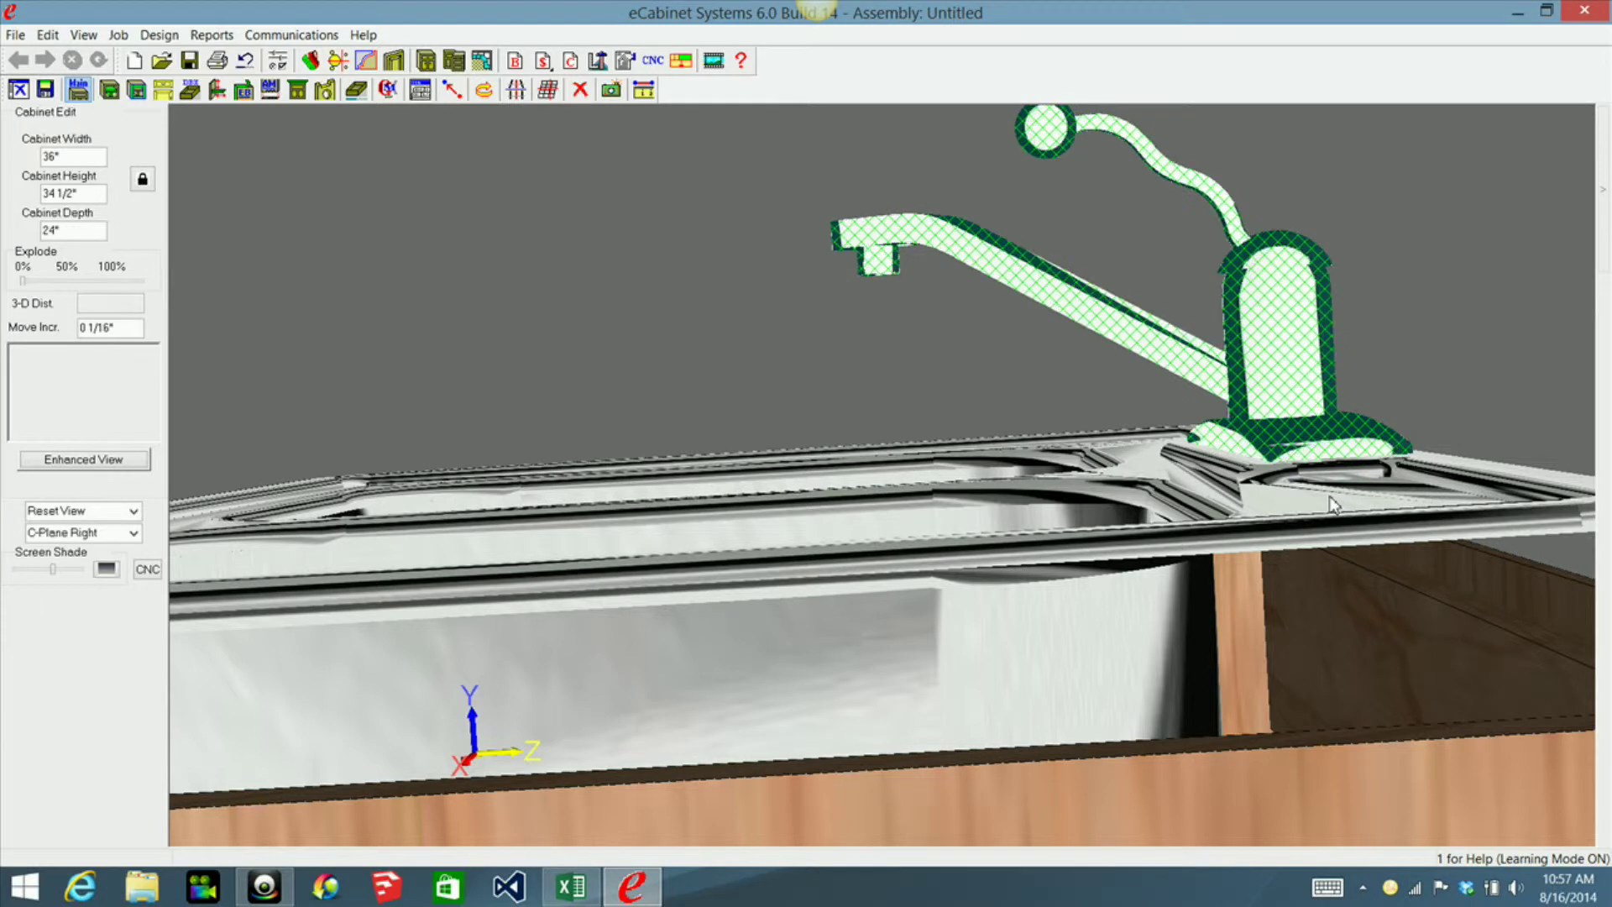
{"action": "key", "text": "Left"}
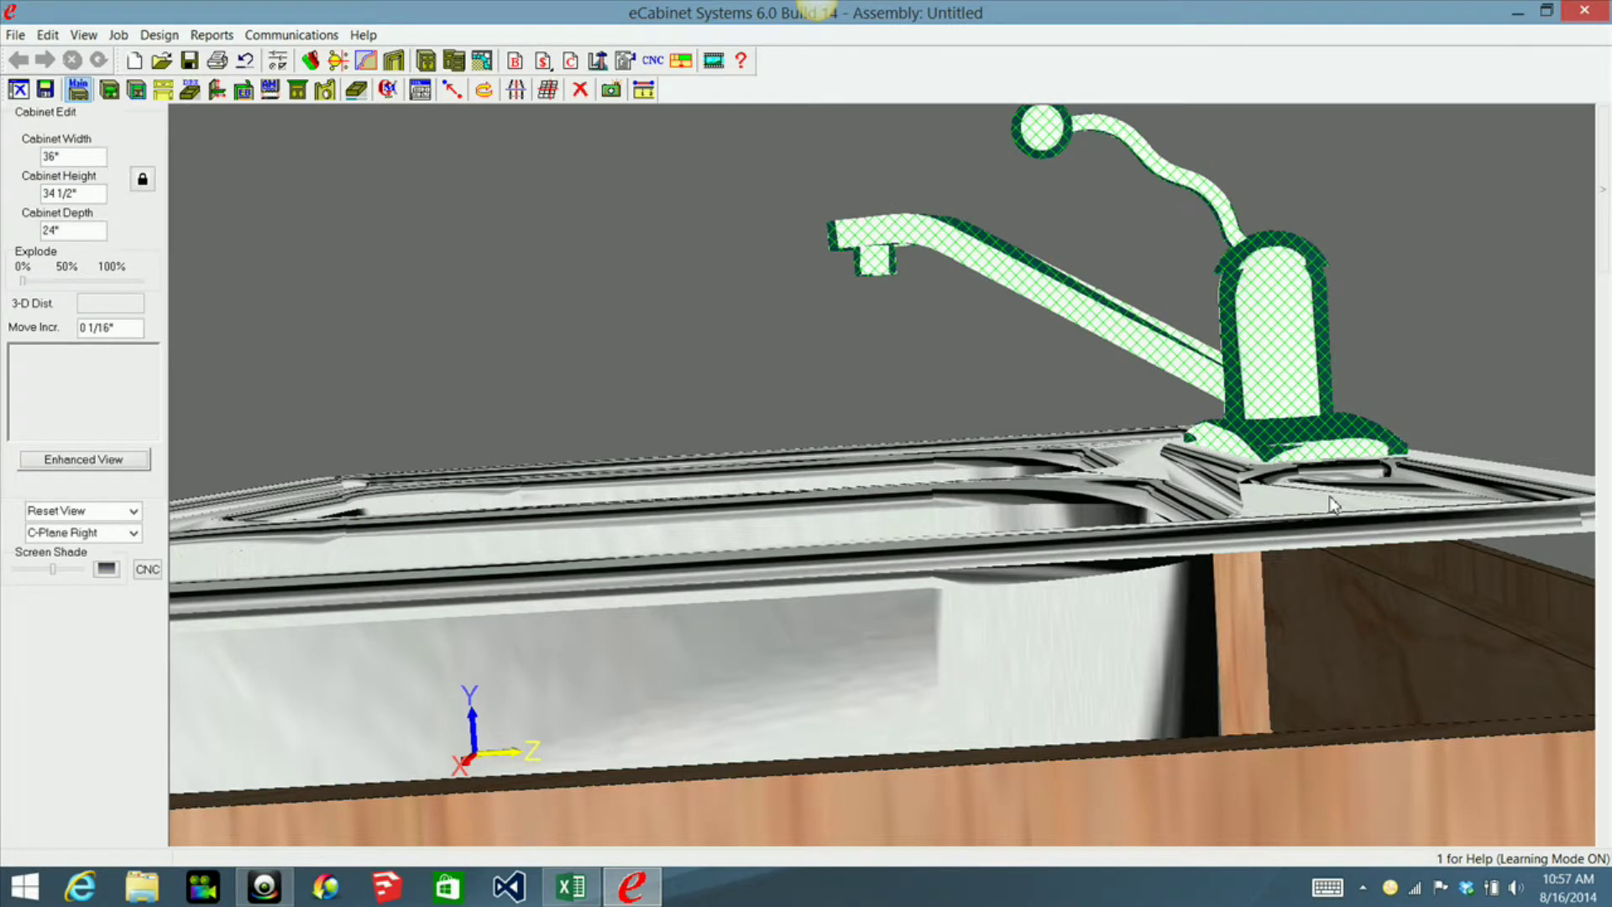
{"action": "key", "text": "t"}
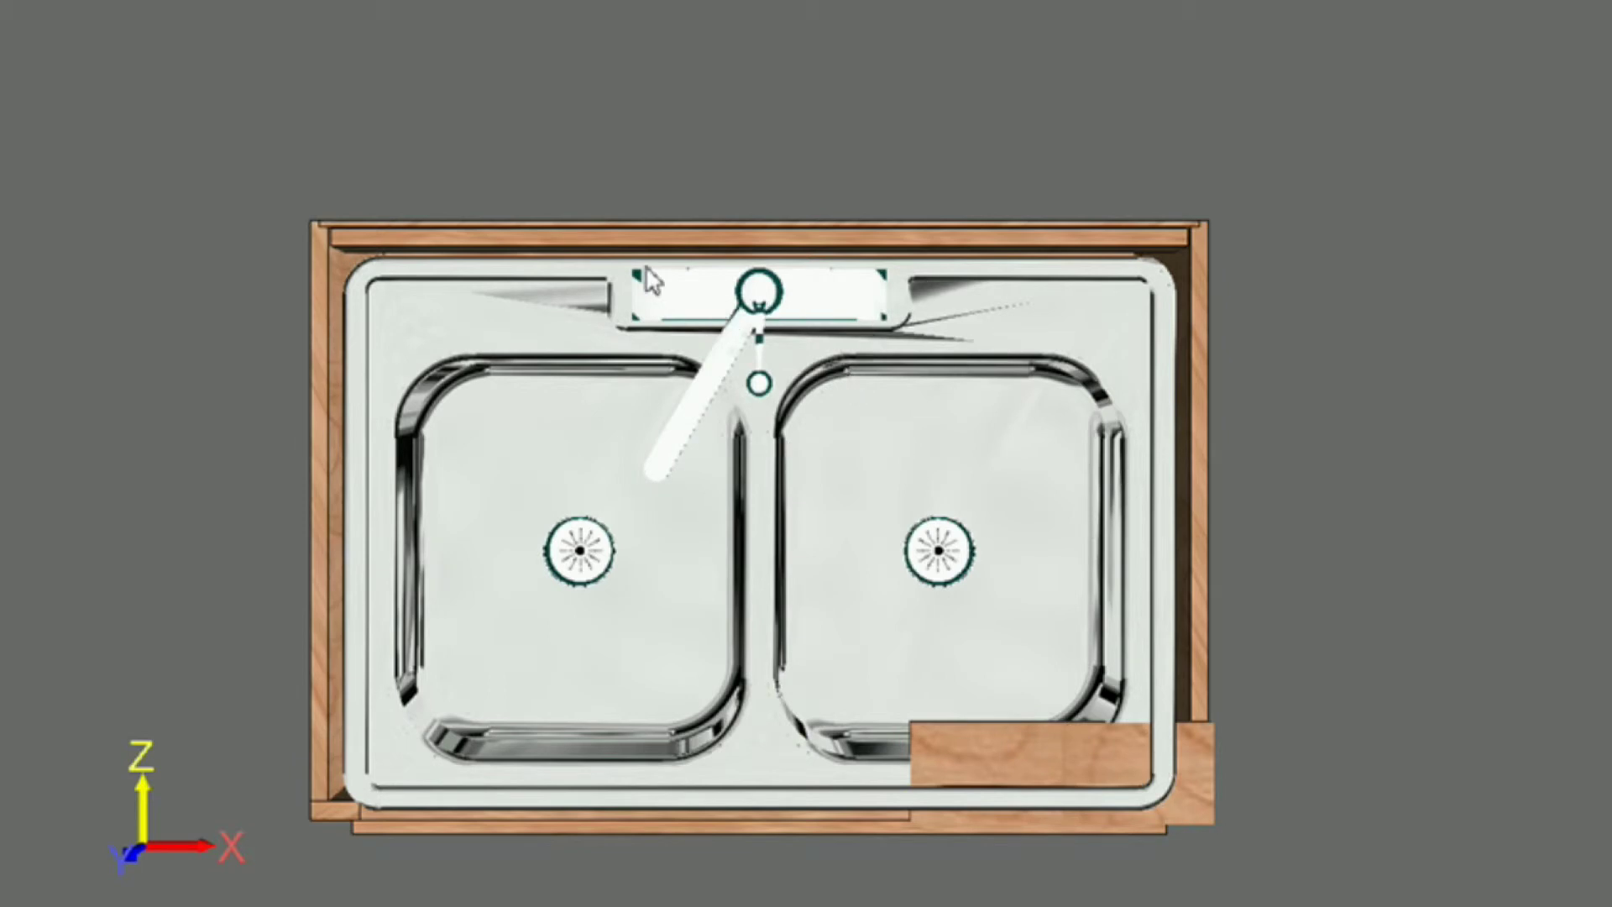
{"action": "left_click", "coordinate": [1200, 785]}
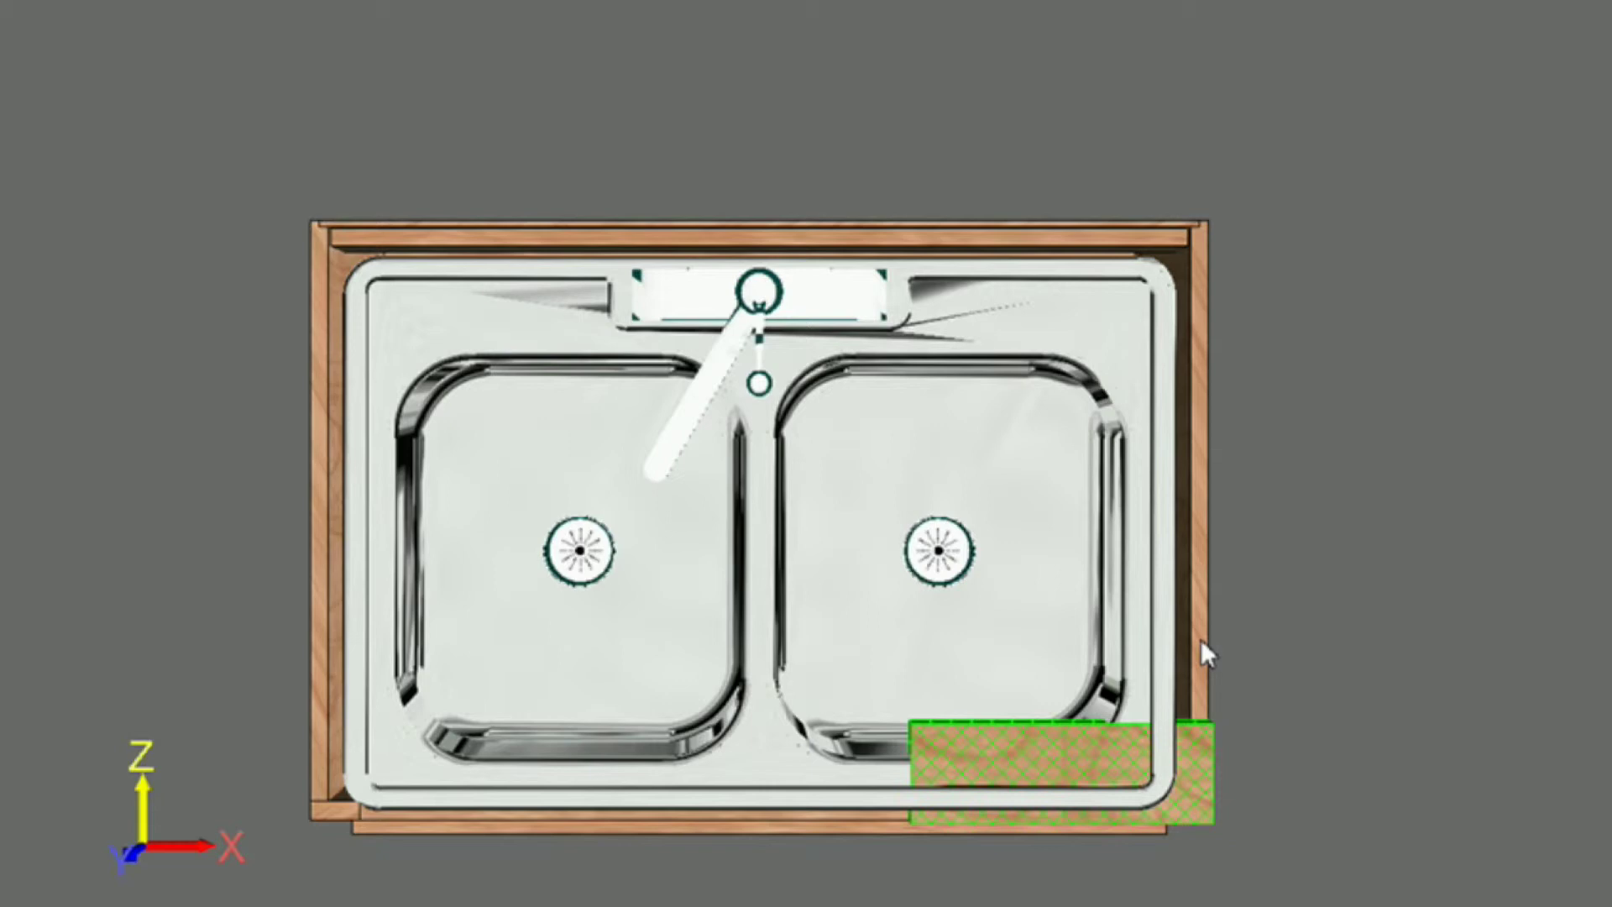
{"action": "mouse_move", "coordinate": [1201, 638]}
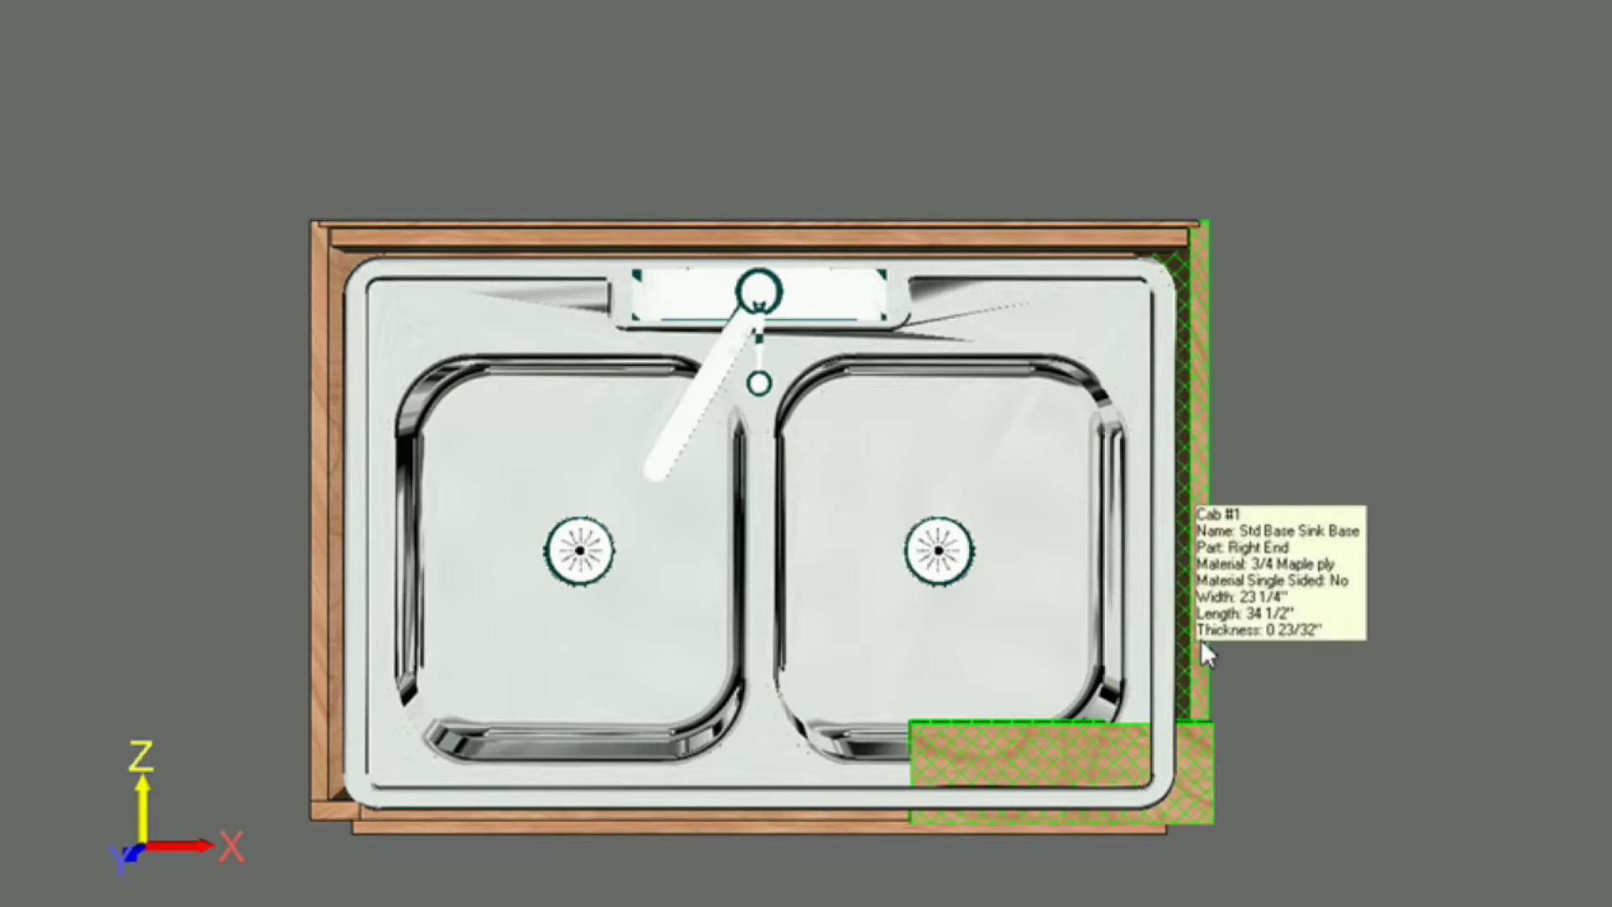
{"action": "left_click", "coordinate": [1201, 640]}
{"action": "left_click", "coordinate": [1191, 722]}
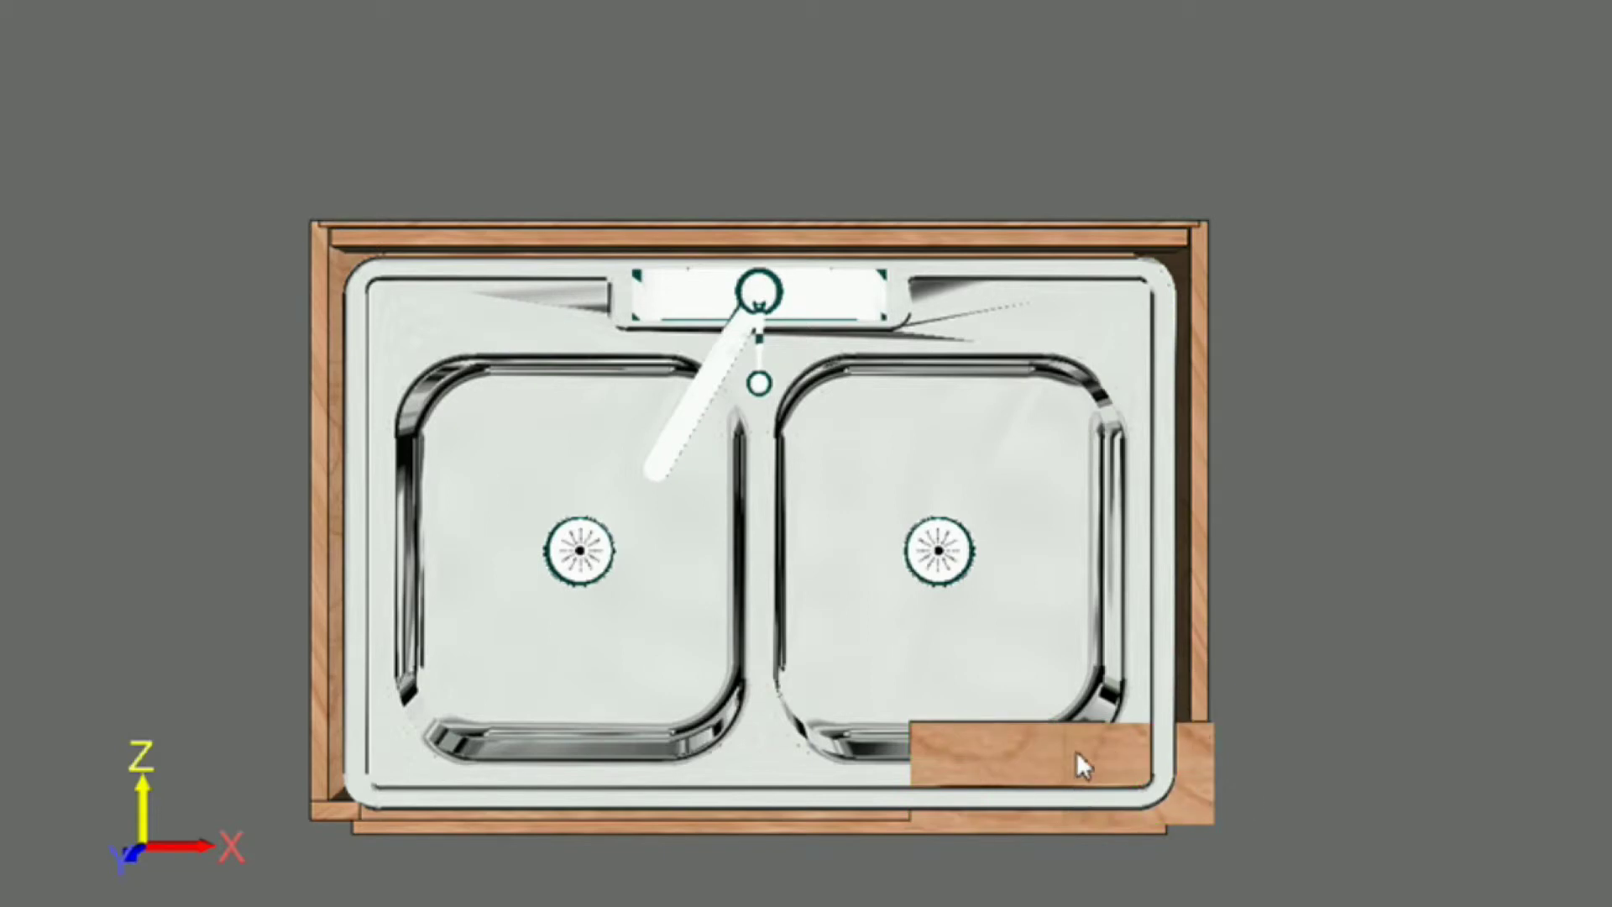
{"action": "left_click", "coordinate": [1200, 630]}
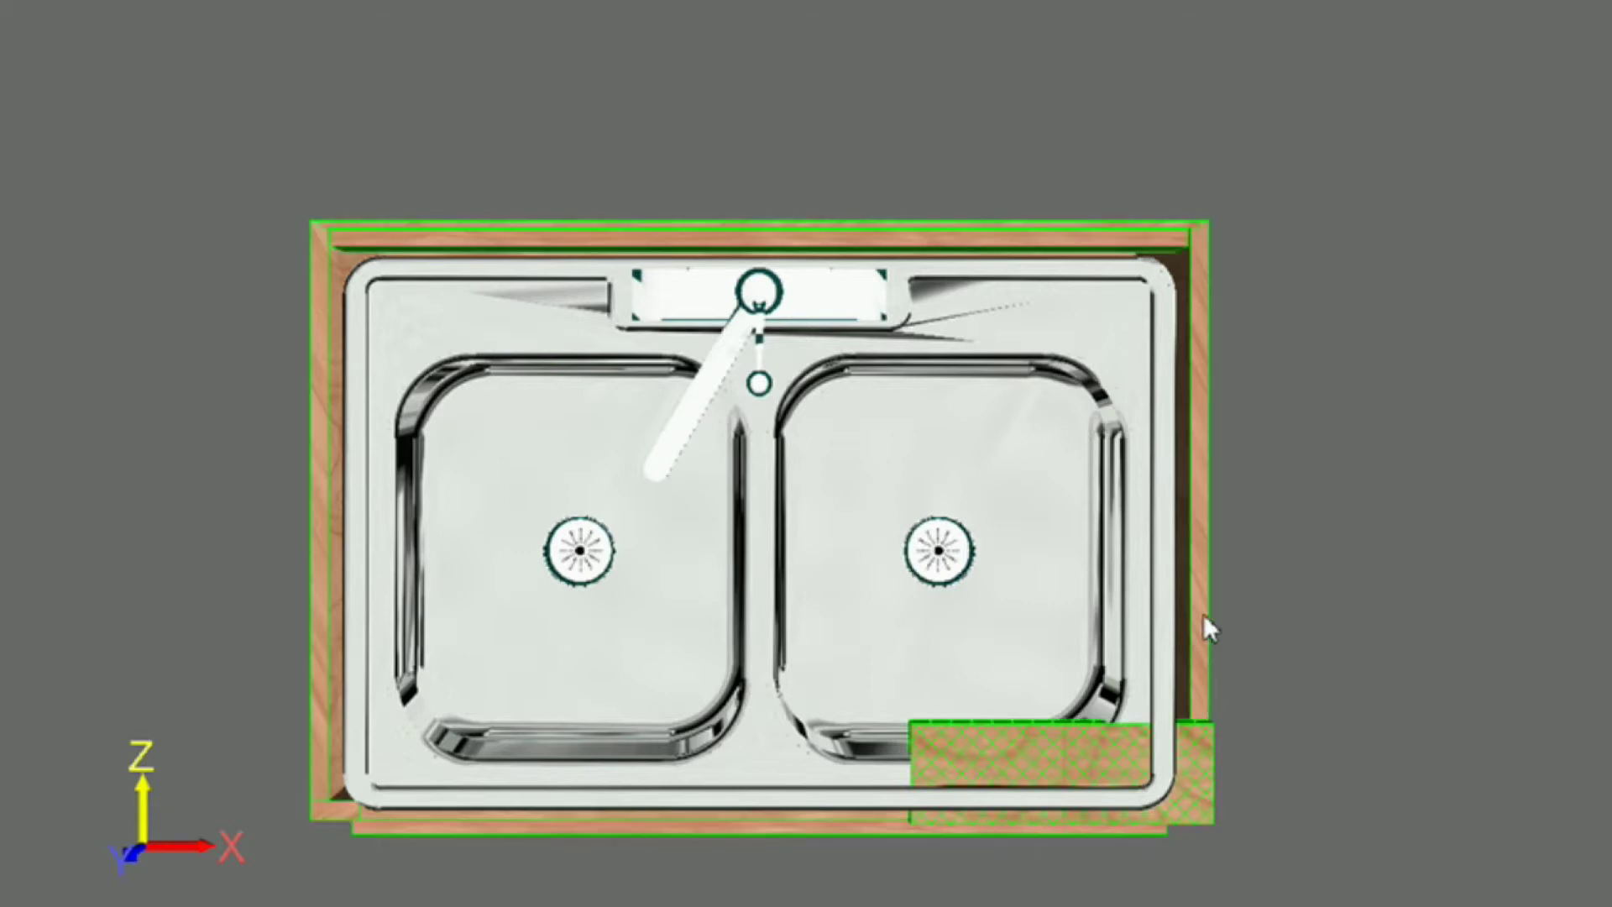
{"action": "left_click", "coordinate": [1221, 591]}
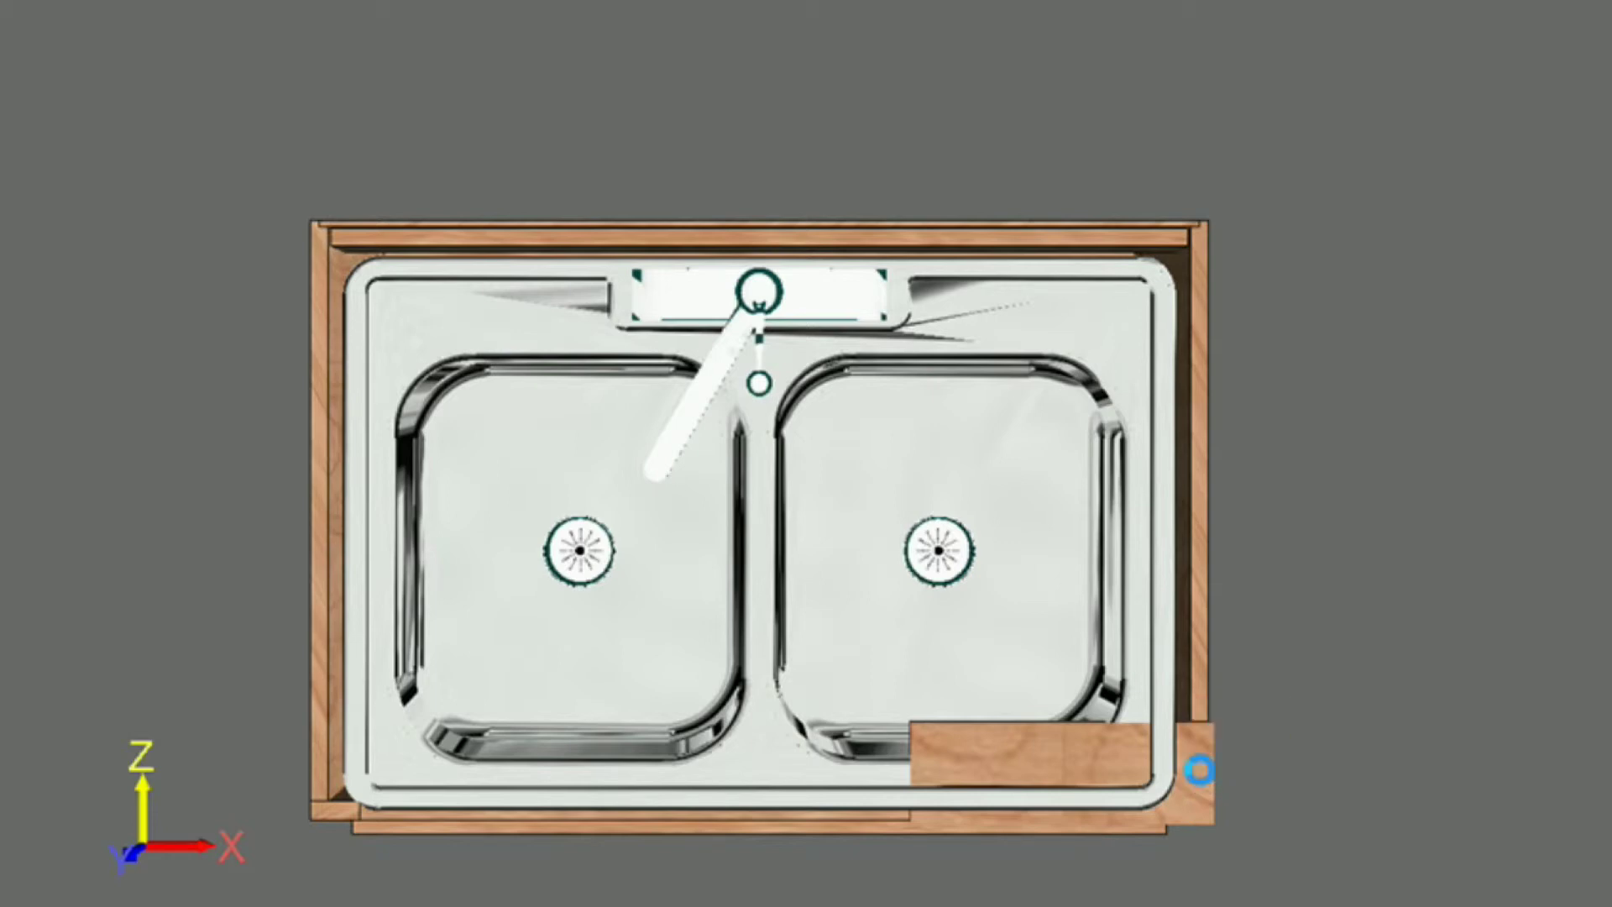
Delete the countertop block and the base cabinet, keeping only the sink and faucet
{"action": "left_click", "coordinate": [1195, 764]}
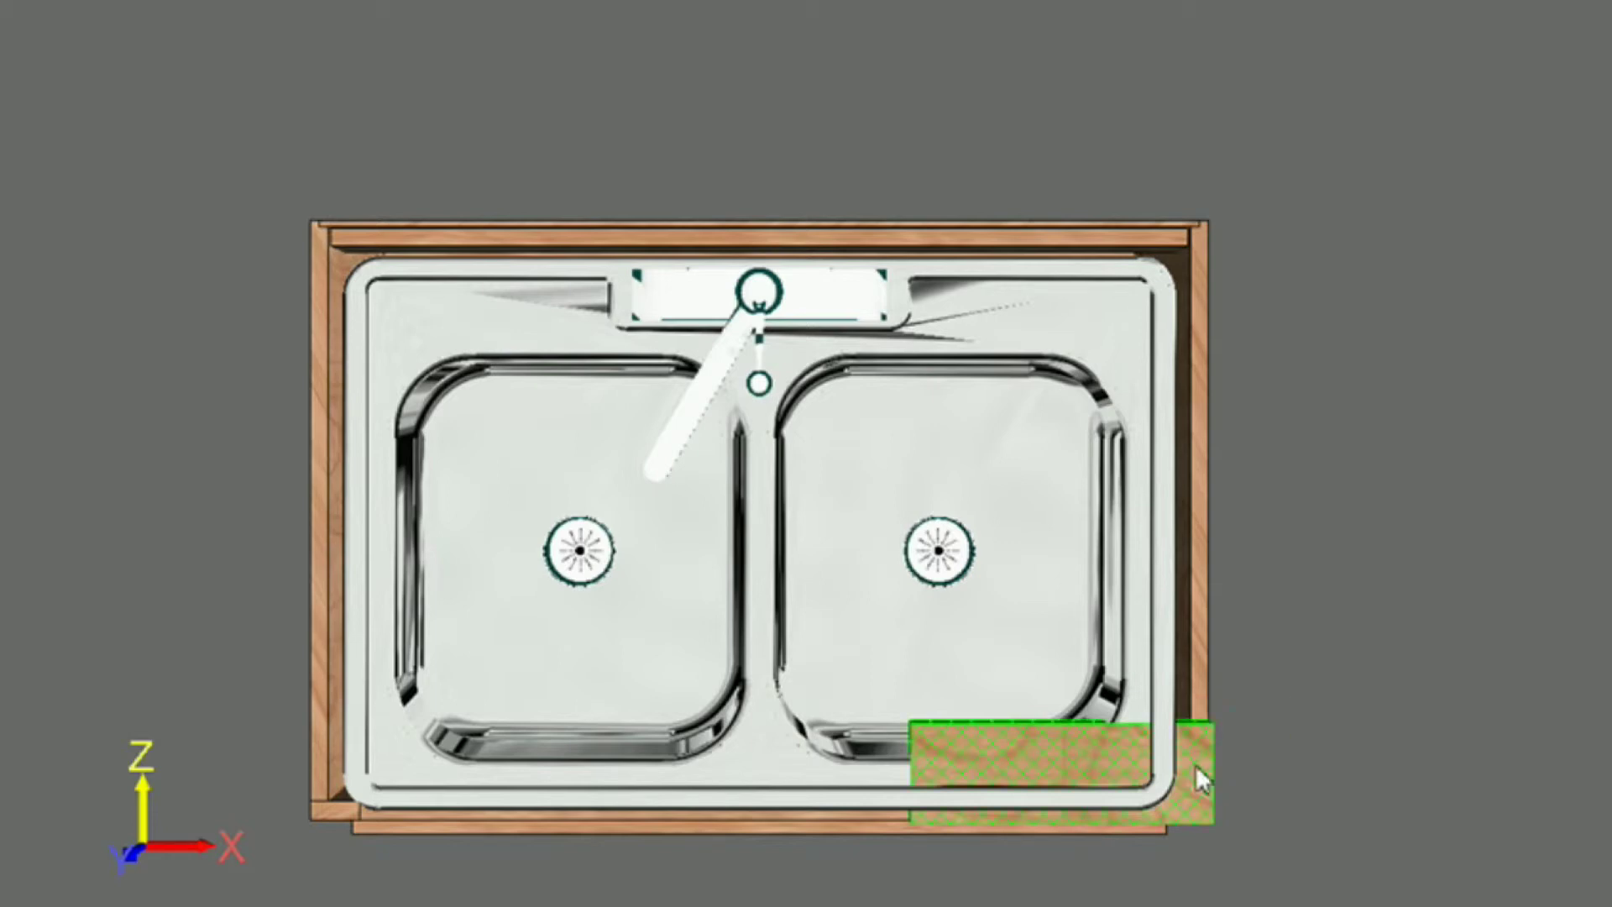
{"action": "right_click", "coordinate": [1197, 646]}
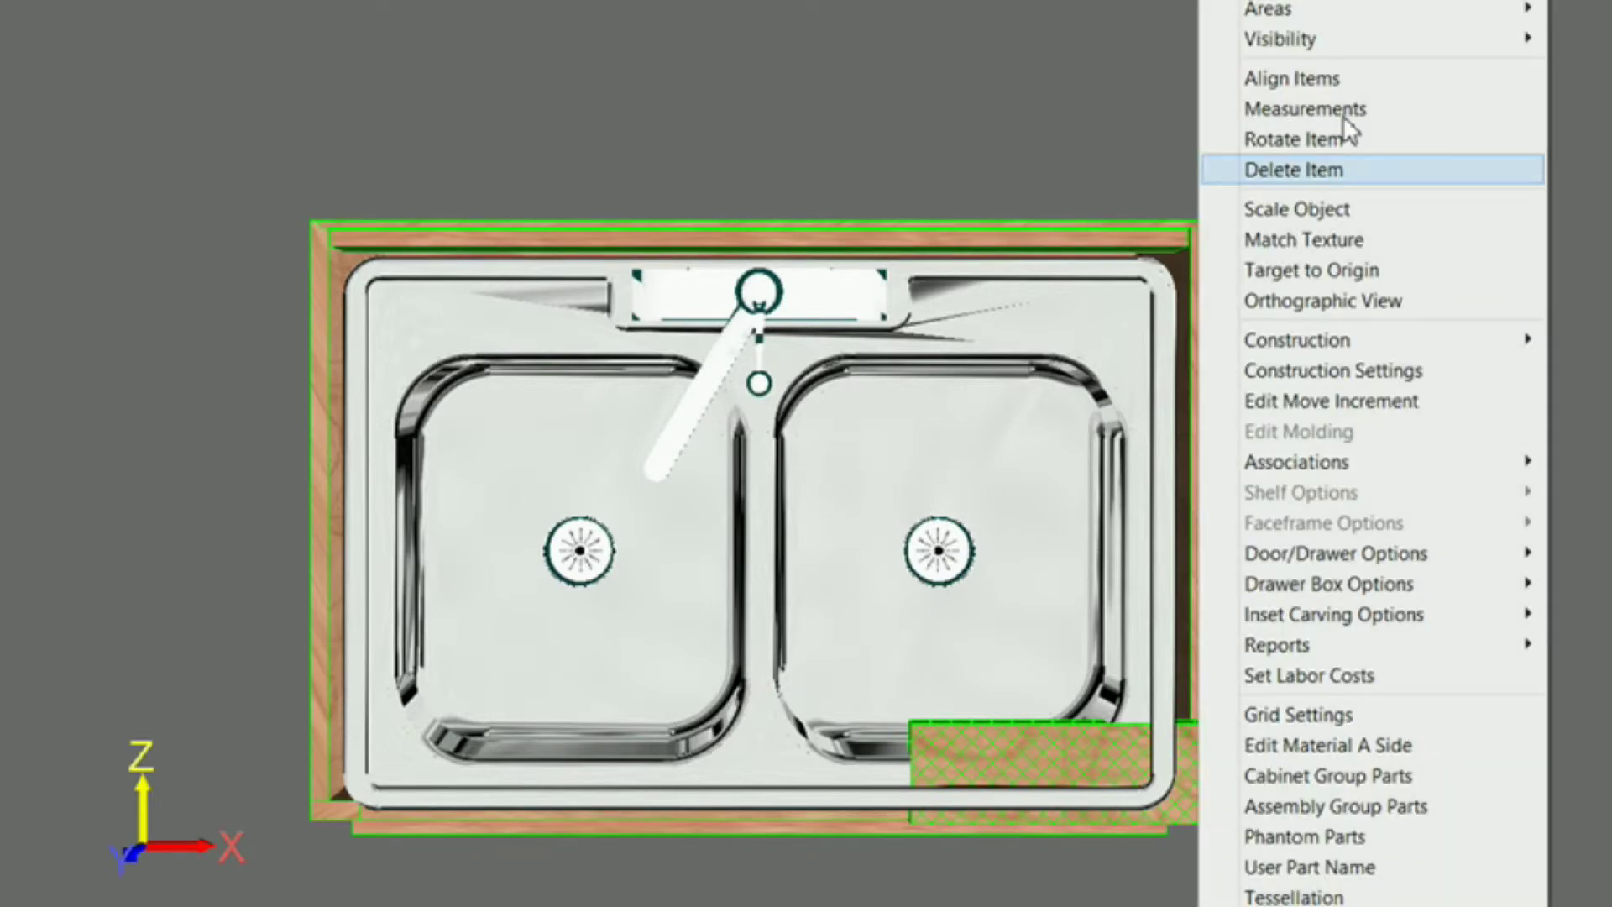
{"action": "left_click", "coordinate": [1344, 168]}
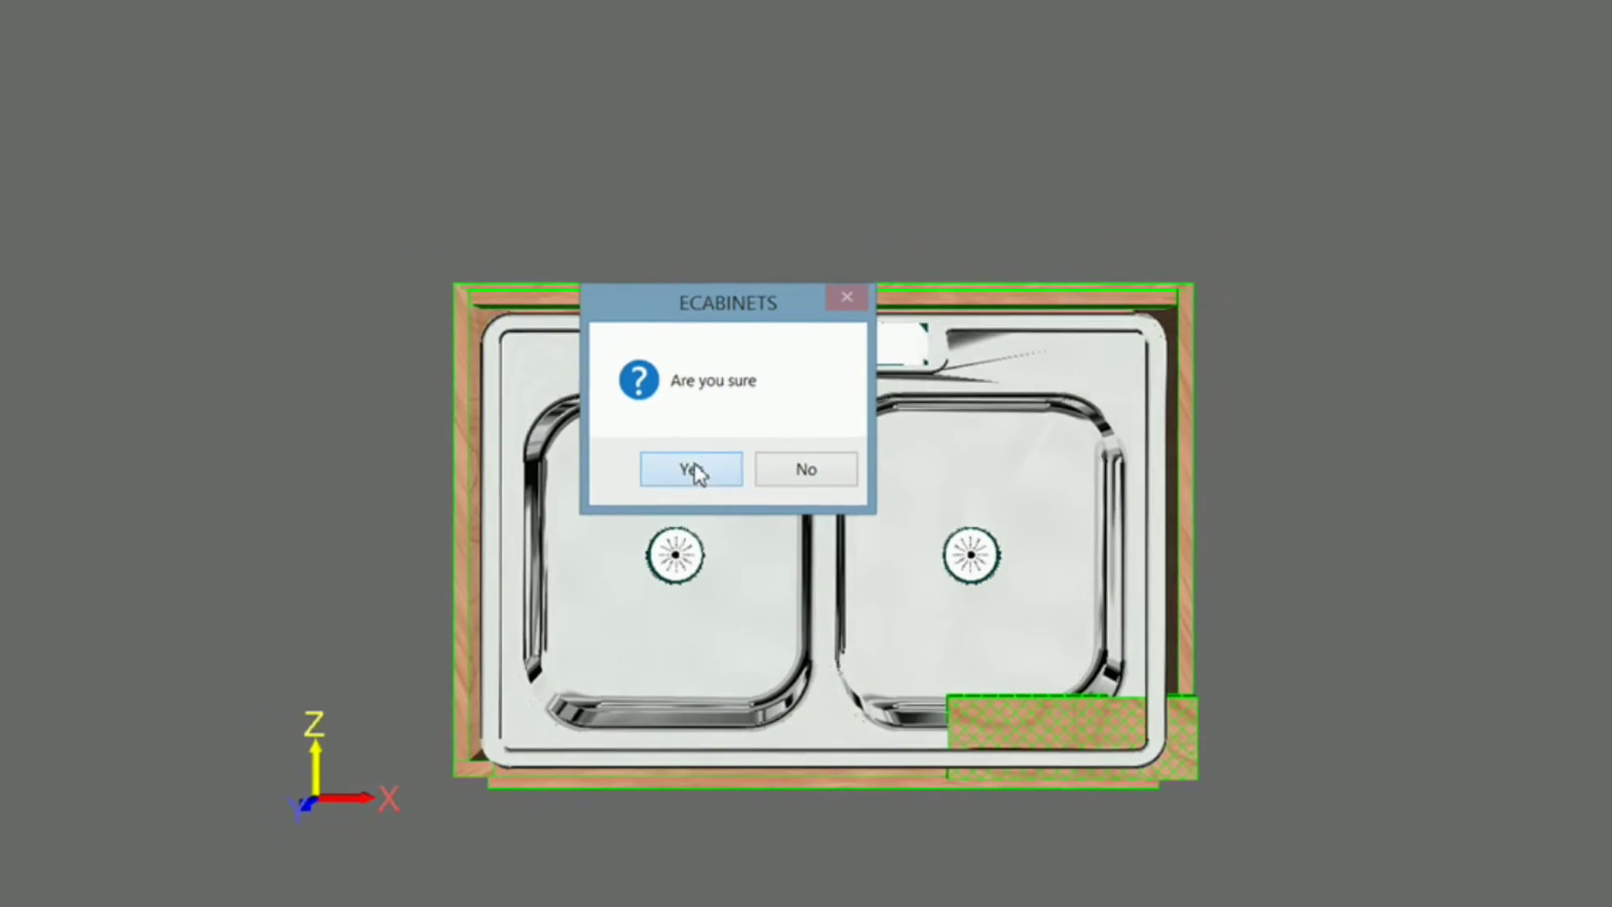
{"action": "left_click", "coordinate": [690, 470]}
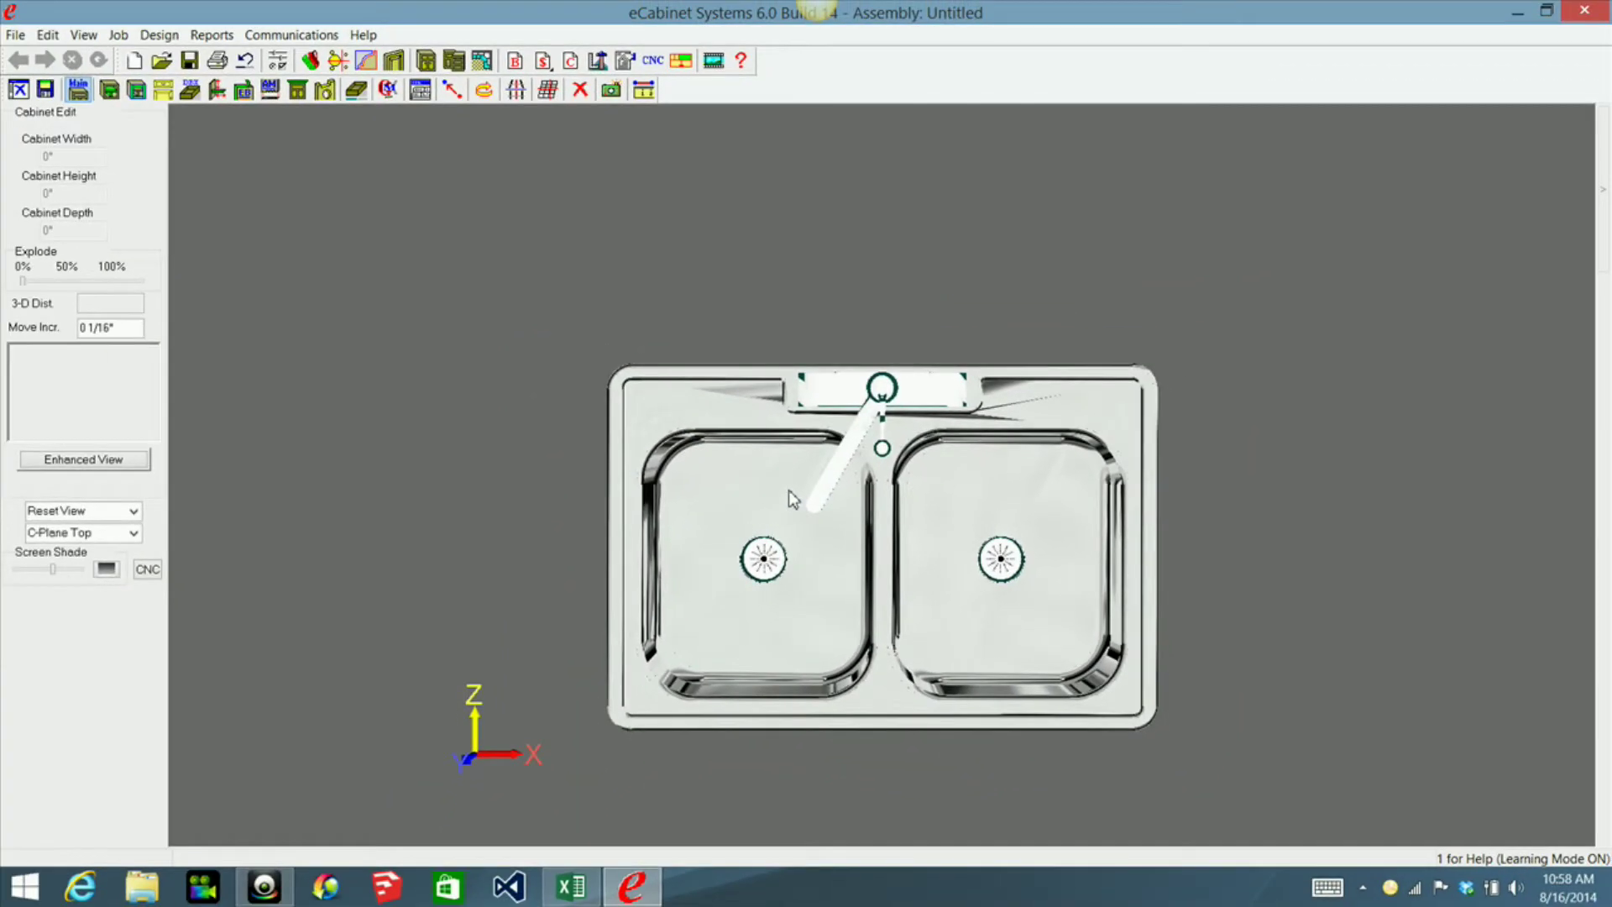
Select the sink and faucet in the front view and check the option for exporting the selection
{"action": "key", "text": "F5"}
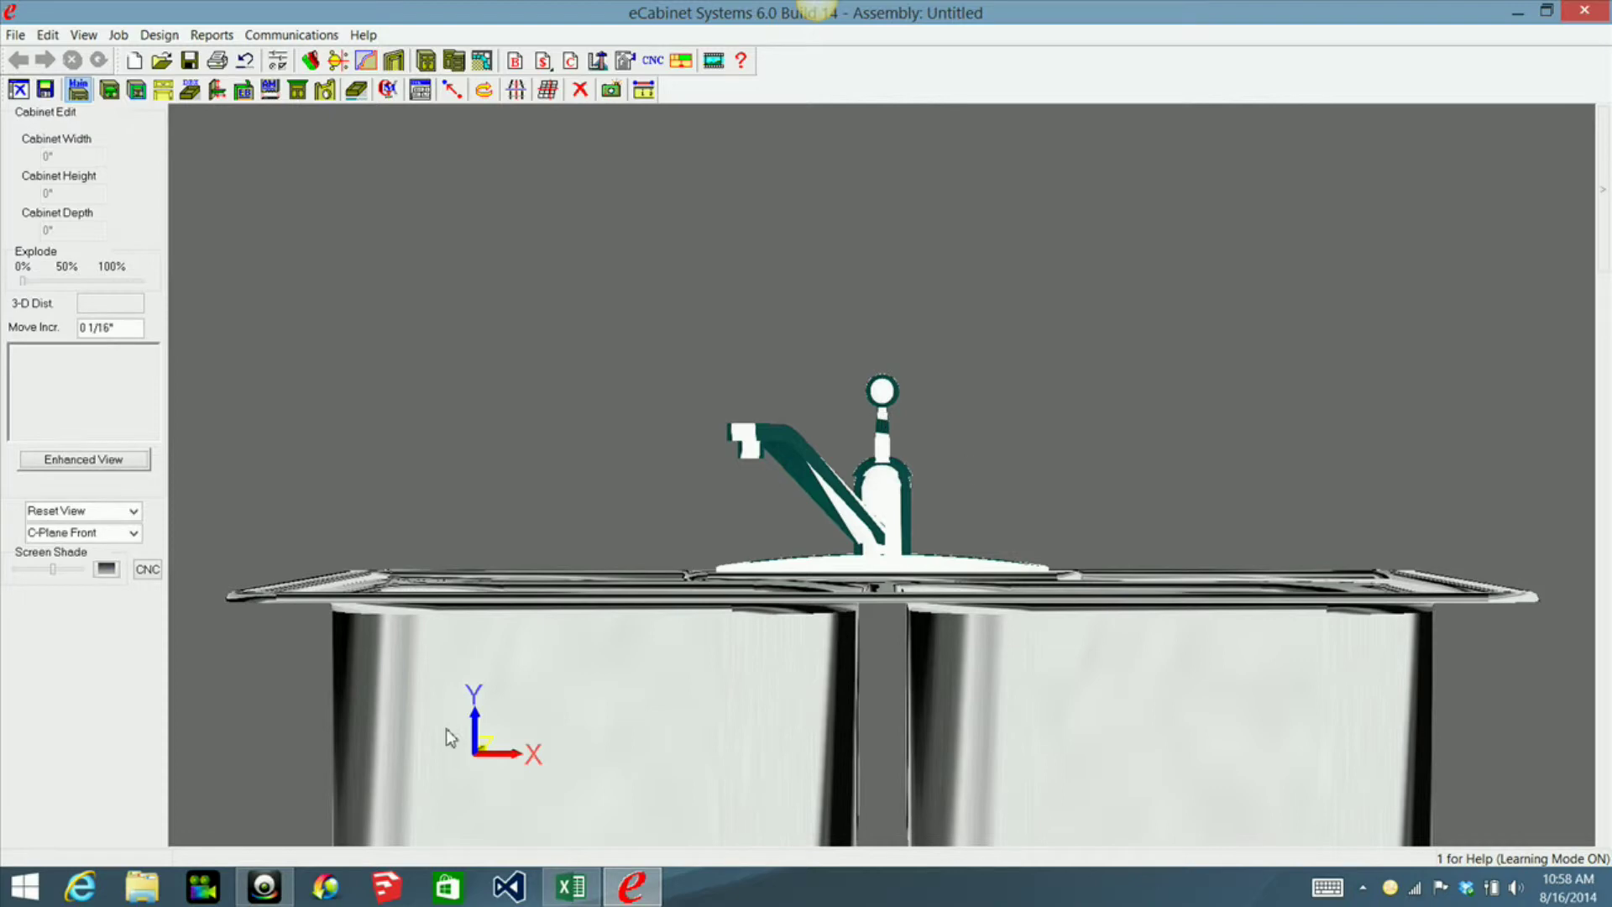
{"action": "left_click", "coordinate": [690, 704]}
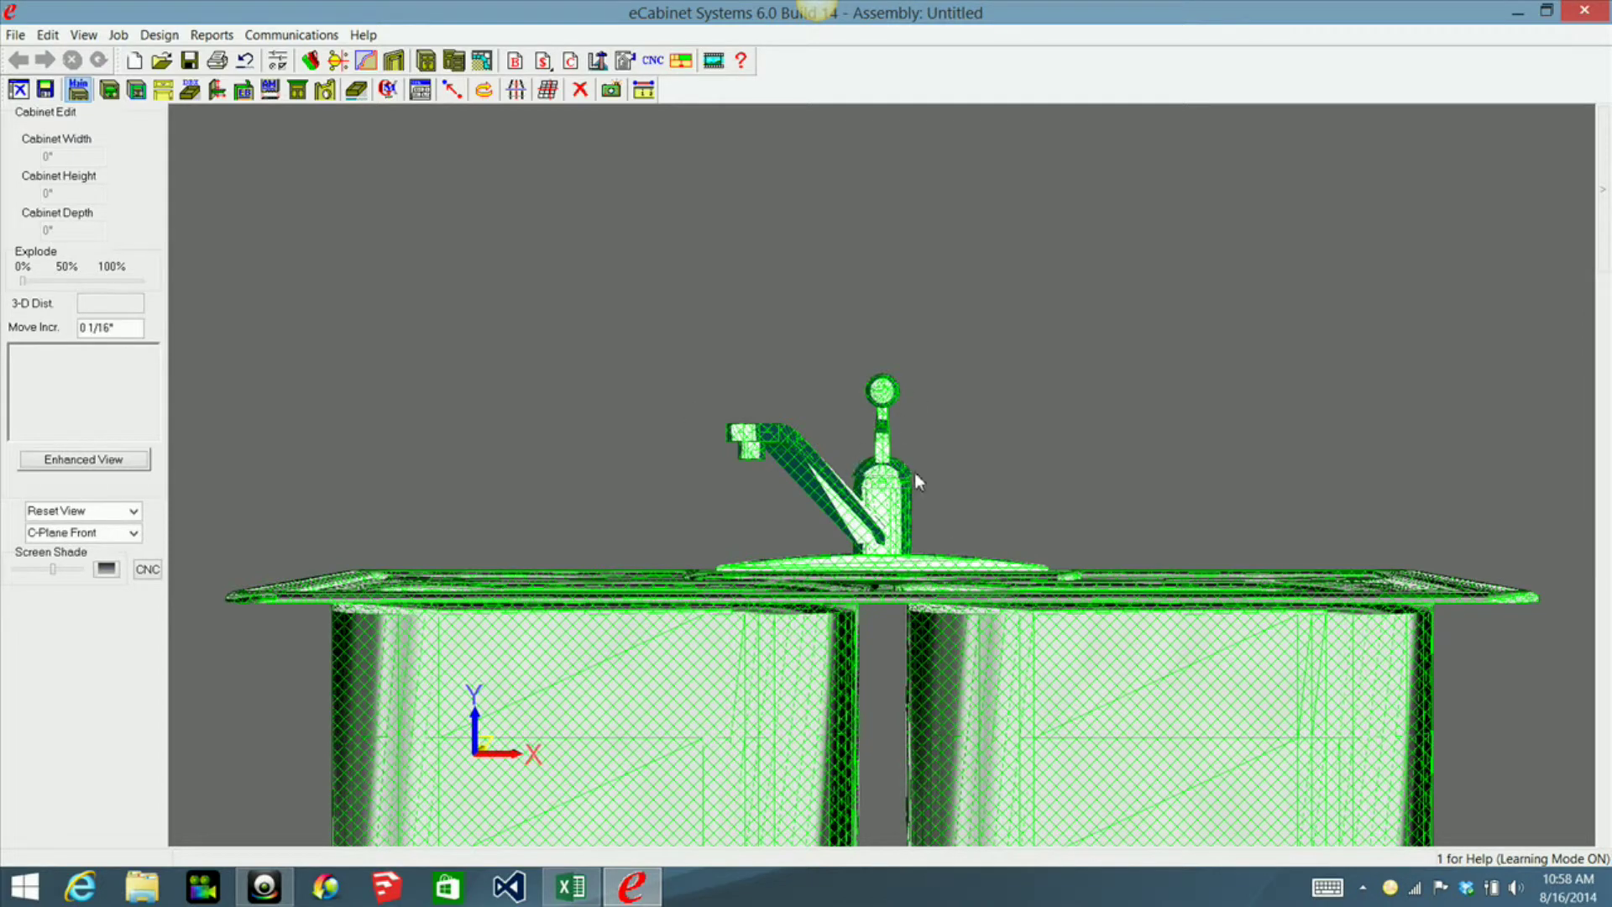
{"action": "mouse_move", "coordinate": [916, 475]}
{"action": "left_click", "coordinate": [18, 36]}
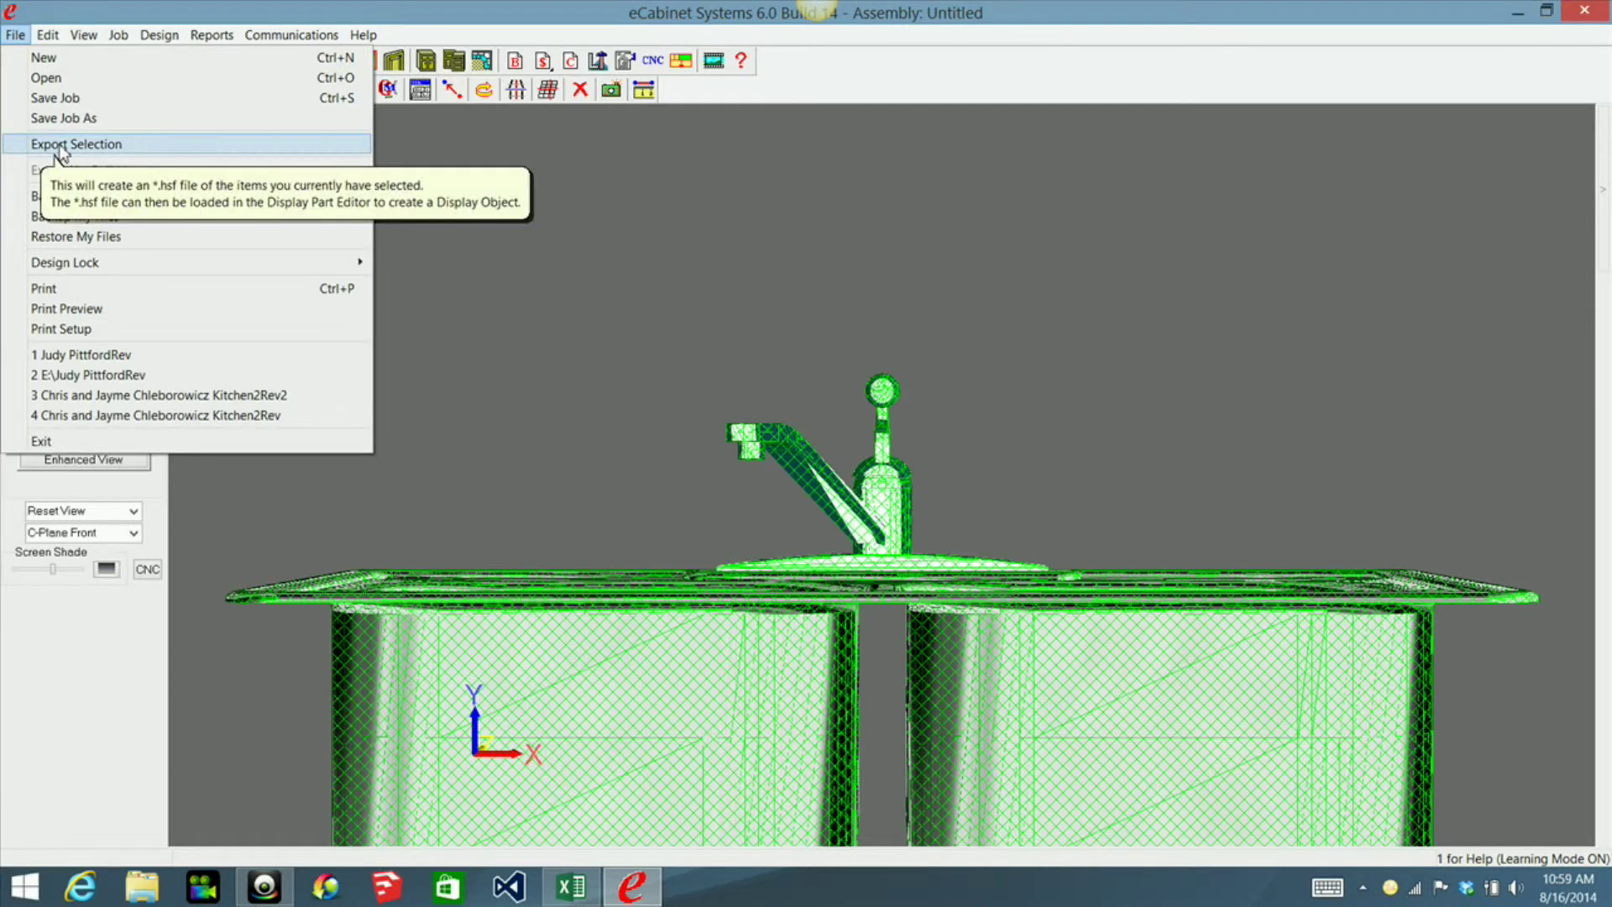
{"action": "left_click", "coordinate": [539, 258]}
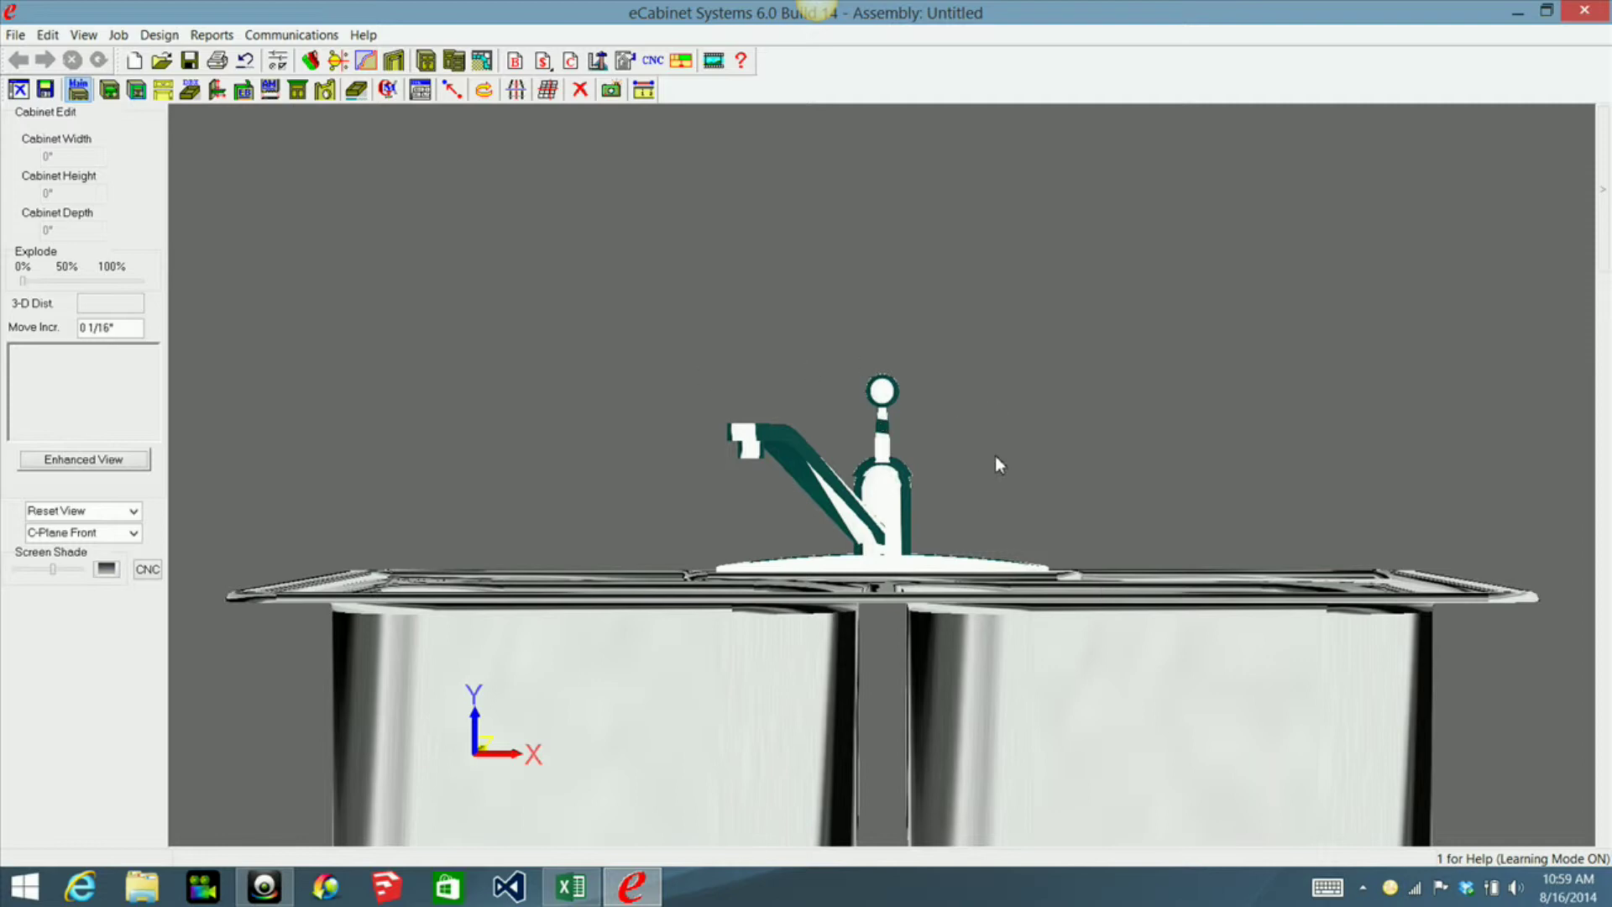
Select the sink and faucet together from a raised front angle and start saving them as an assembly
{"action": "key", "text": "Up"}
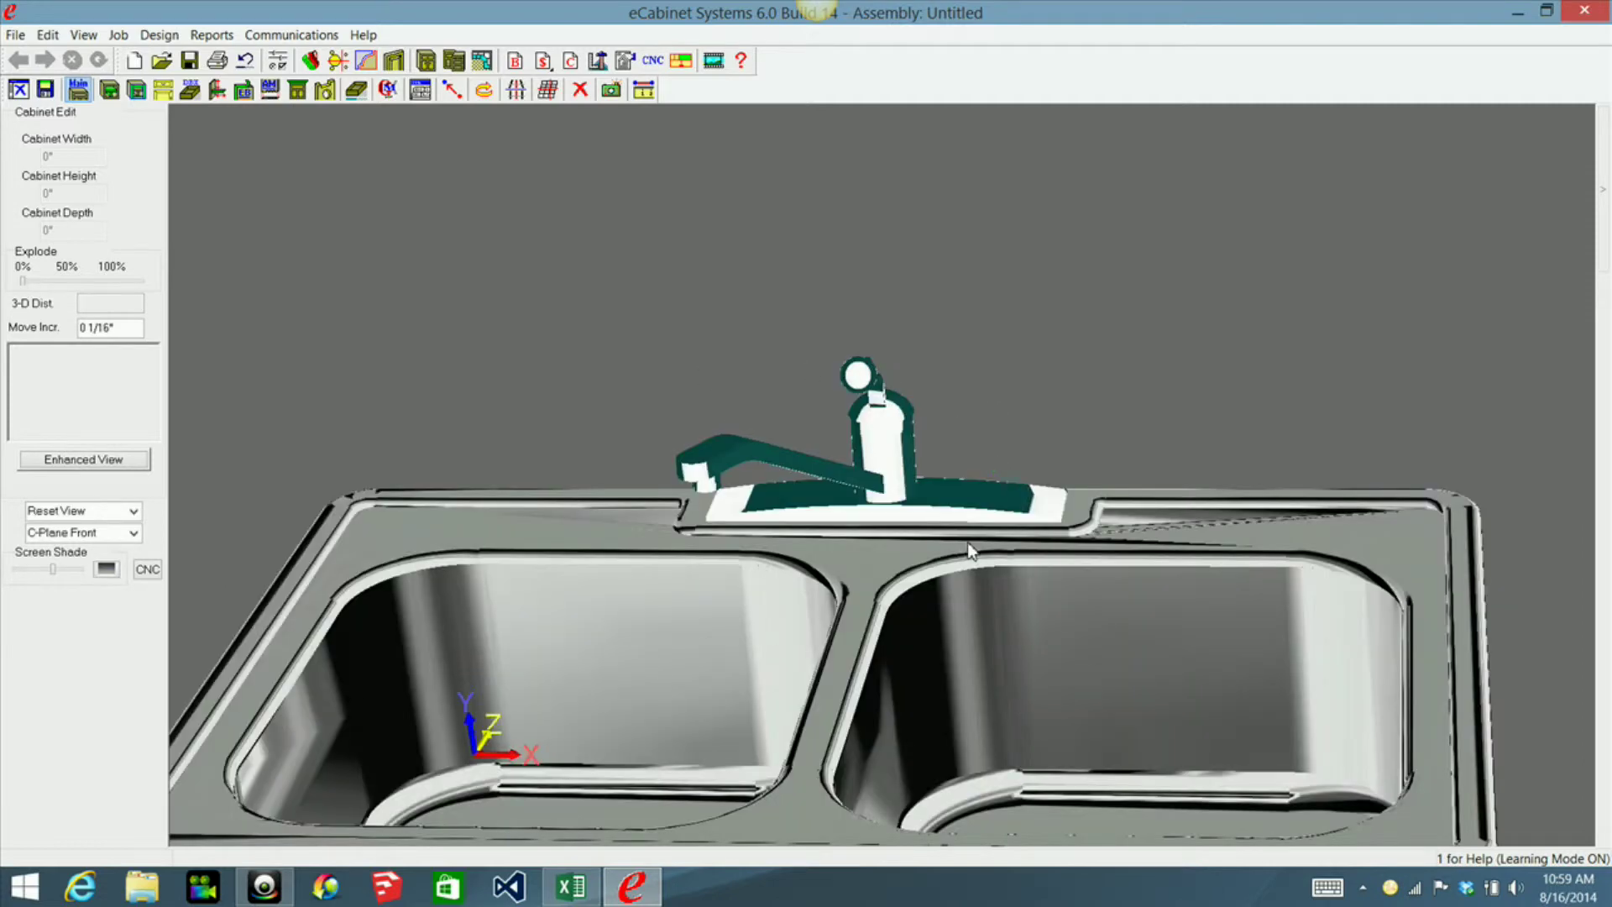
{"action": "left_click", "coordinate": [858, 557]}
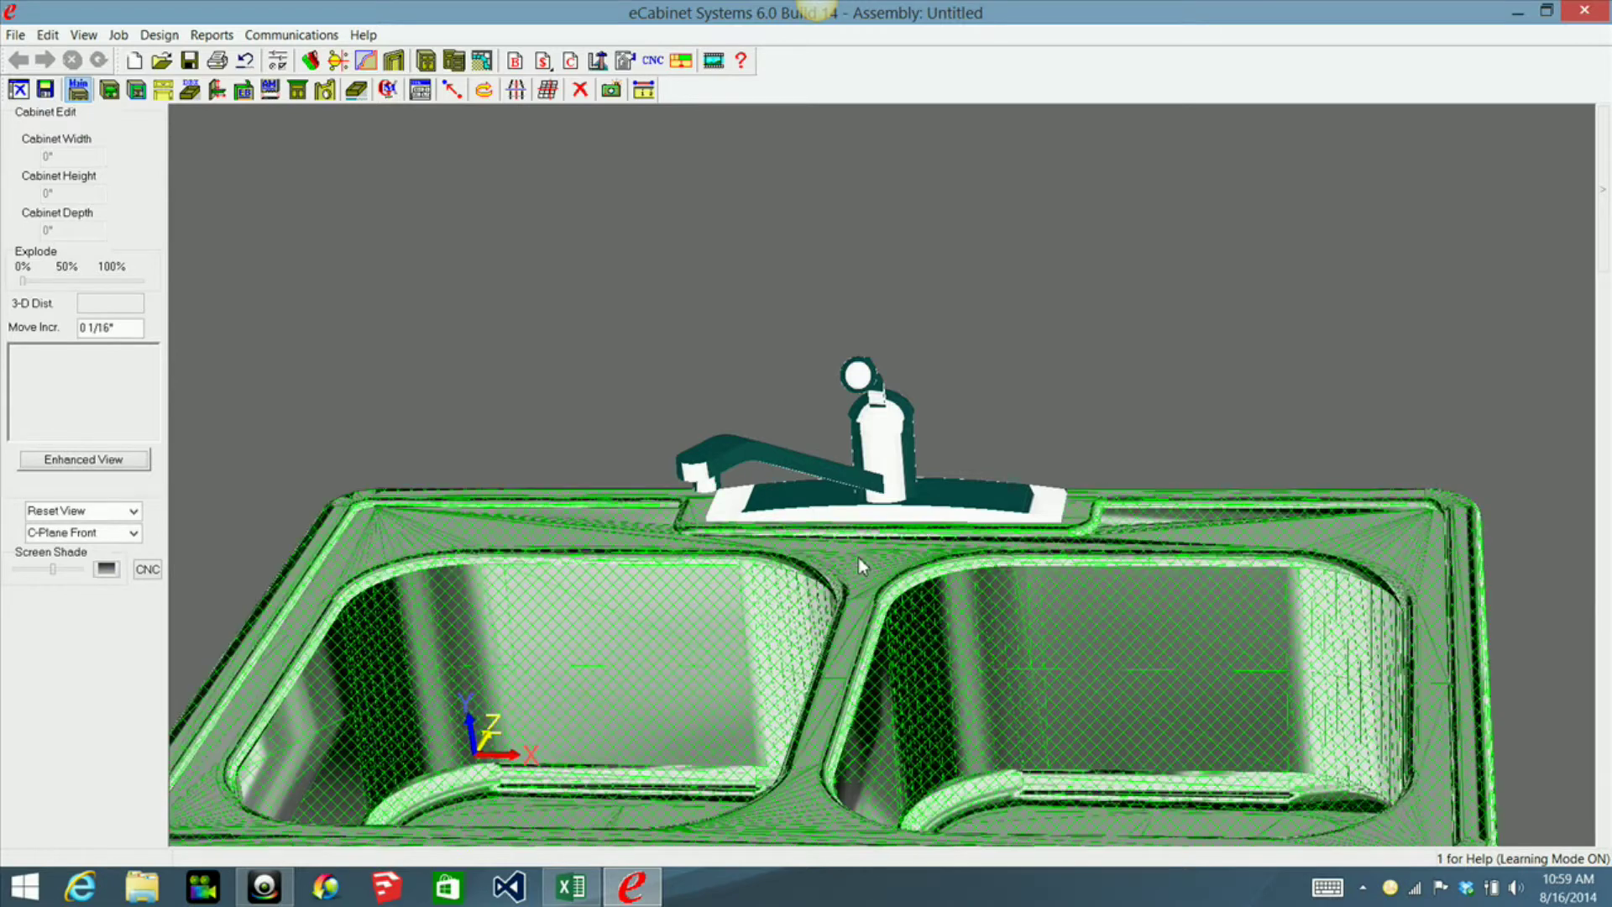
{"action": "left_click", "coordinate": [886, 498]}
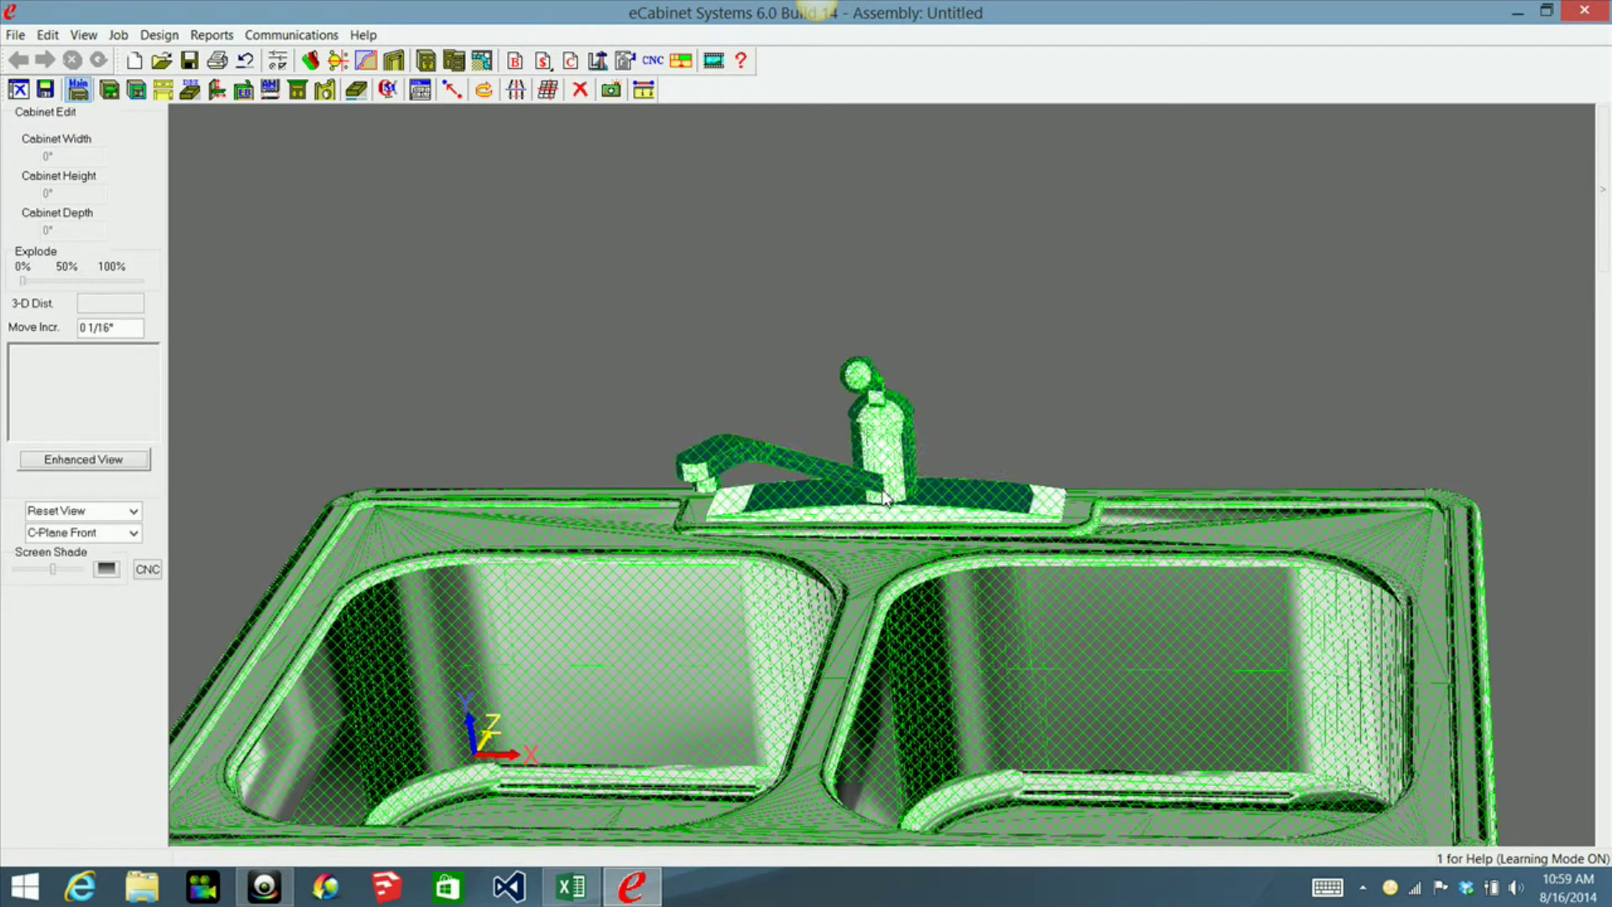
{"action": "left_click", "coordinate": [45, 90]}
{"action": "left_click_drag", "start_coordinate": [710, 154], "coordinate": [717, 107]}
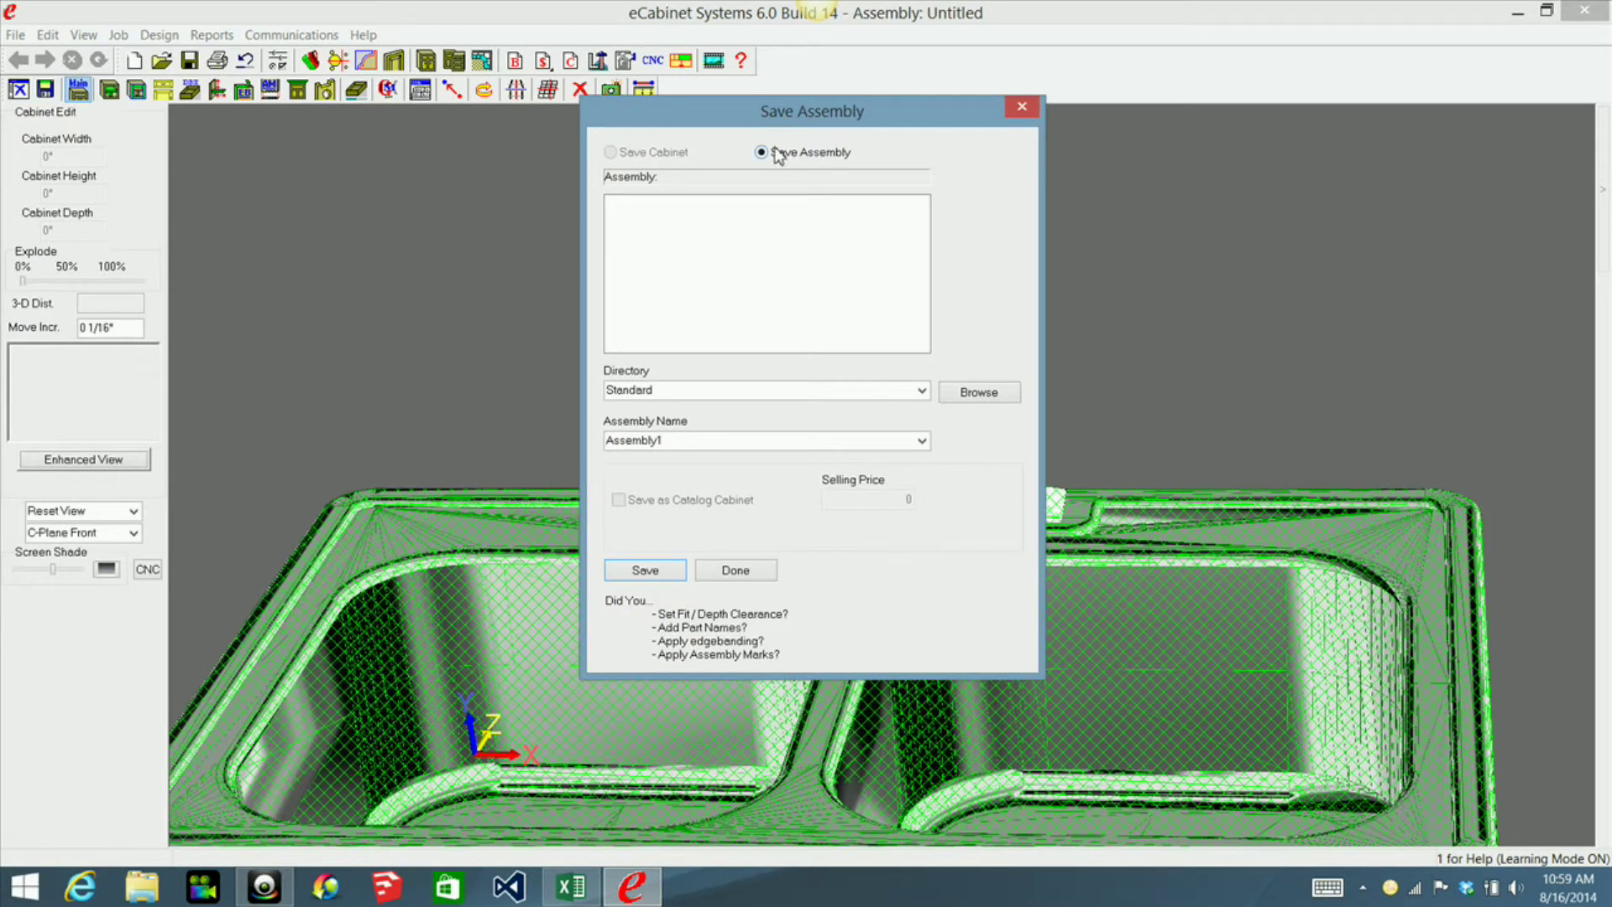
{"action": "left_click_drag", "start_coordinate": [789, 115], "coordinate": [799, 134]}
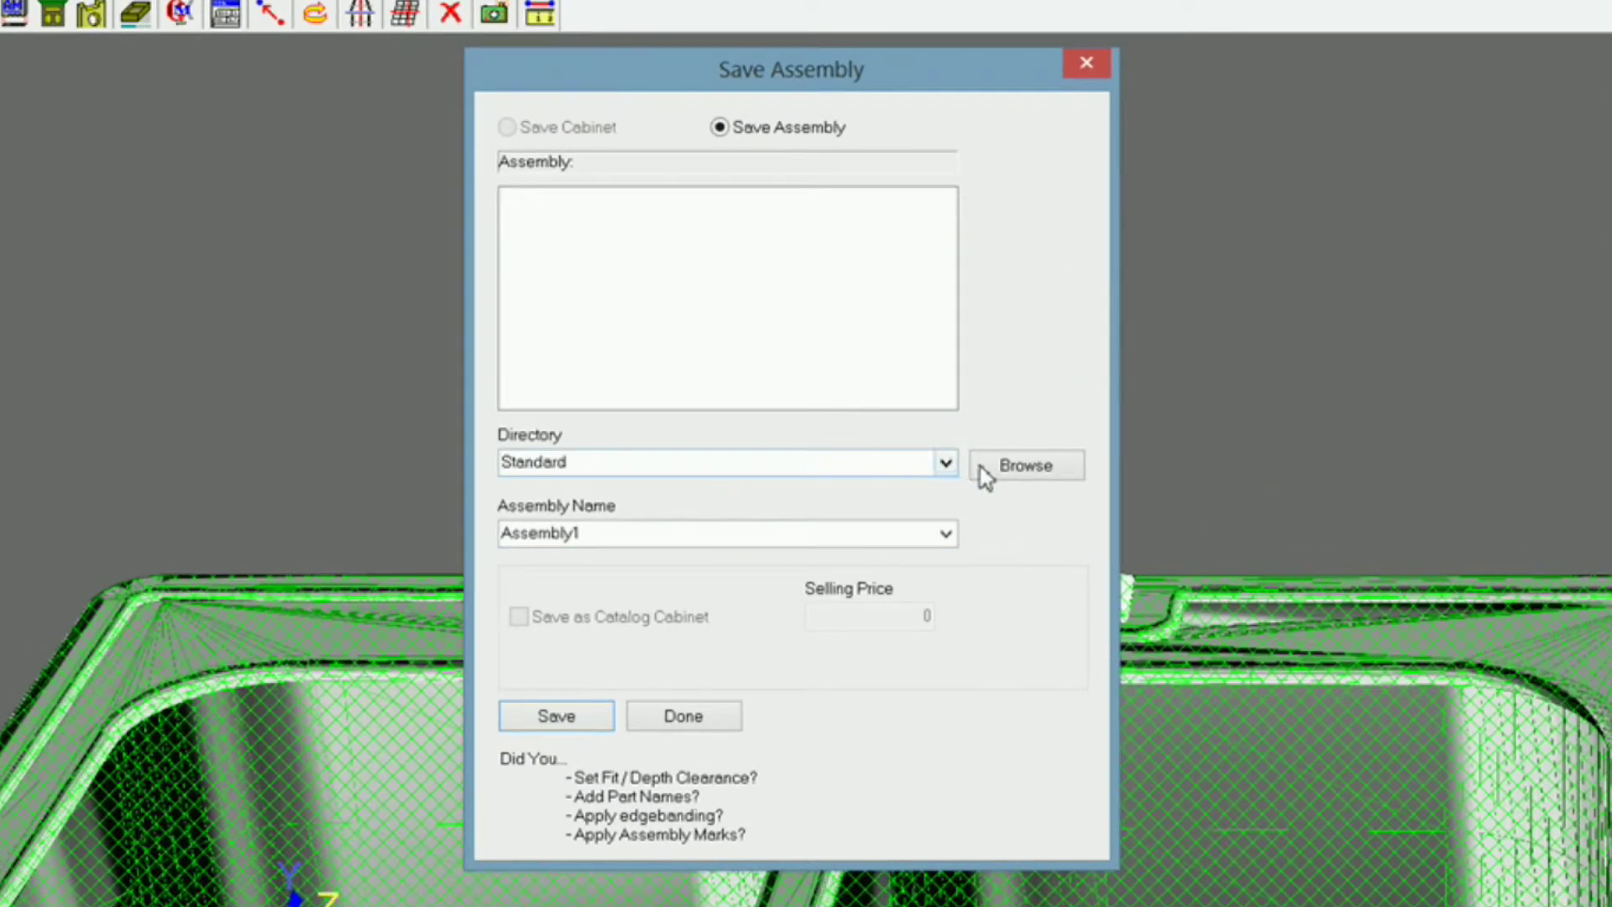
Set the assembly's save directory to the Sinks folder inside my display cubs
{"action": "left_click", "coordinate": [1034, 467]}
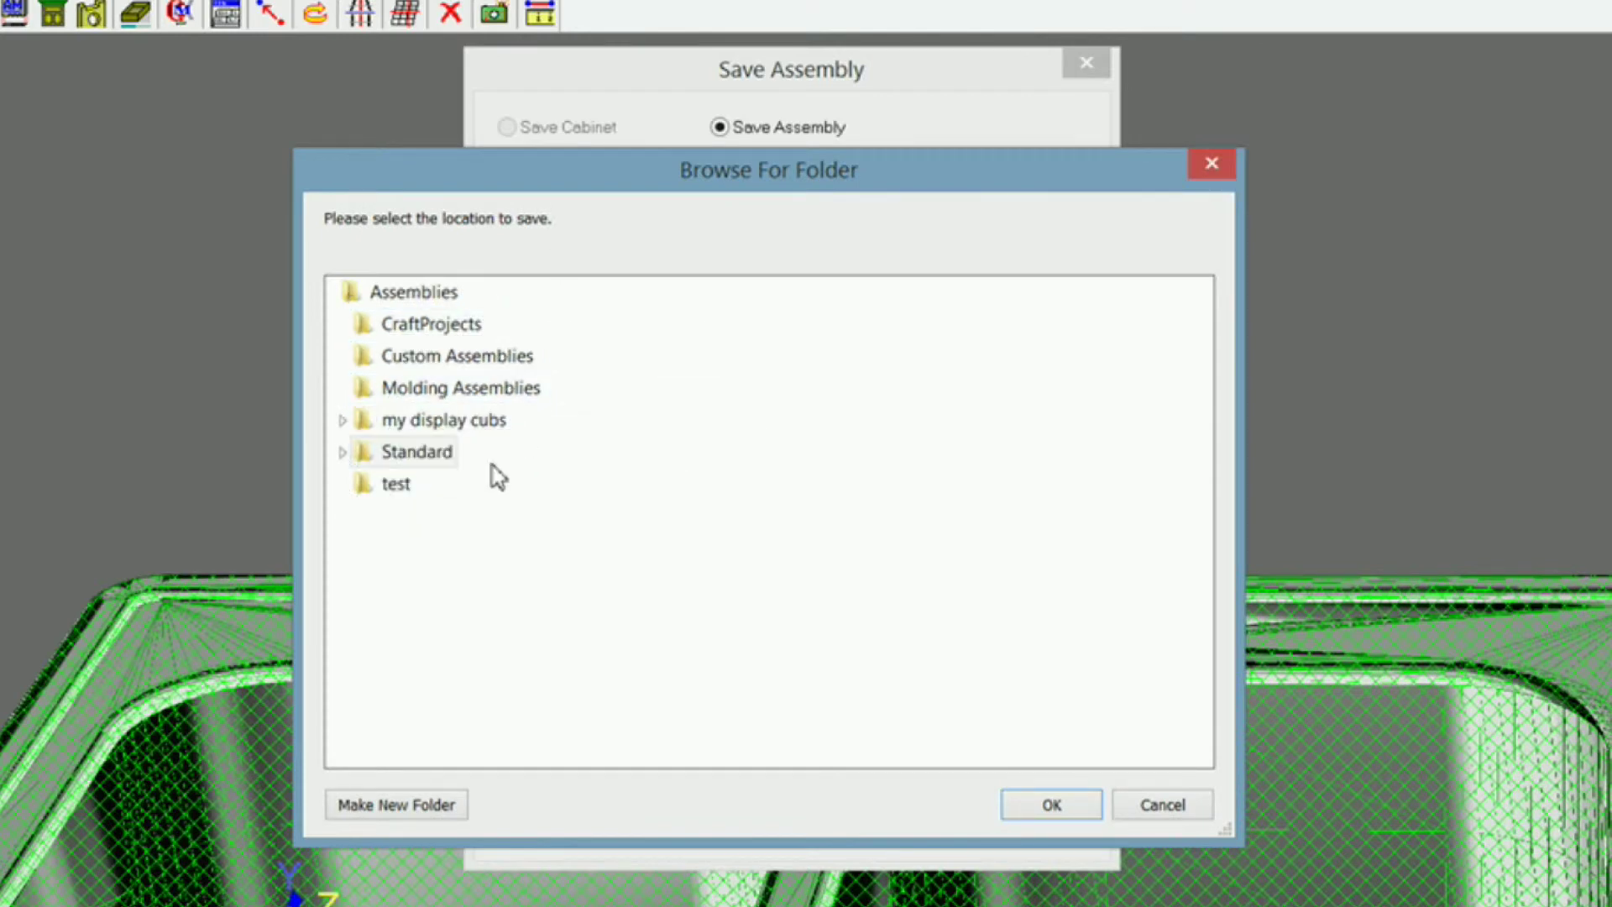
{"action": "left_click", "coordinate": [454, 426]}
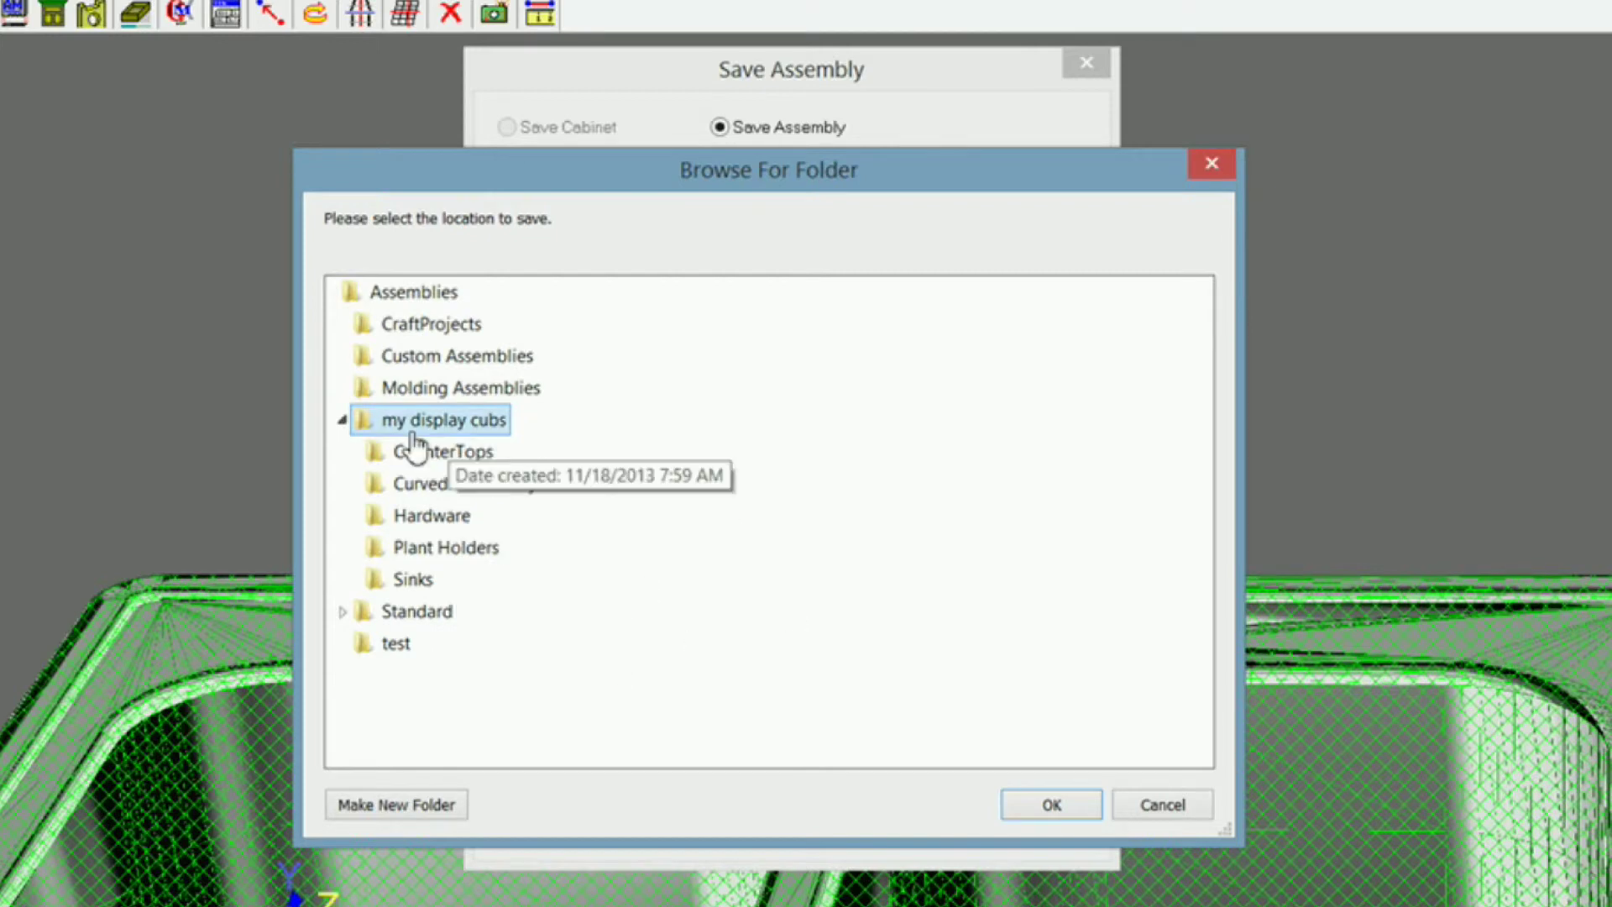
{"action": "left_click", "coordinate": [425, 586]}
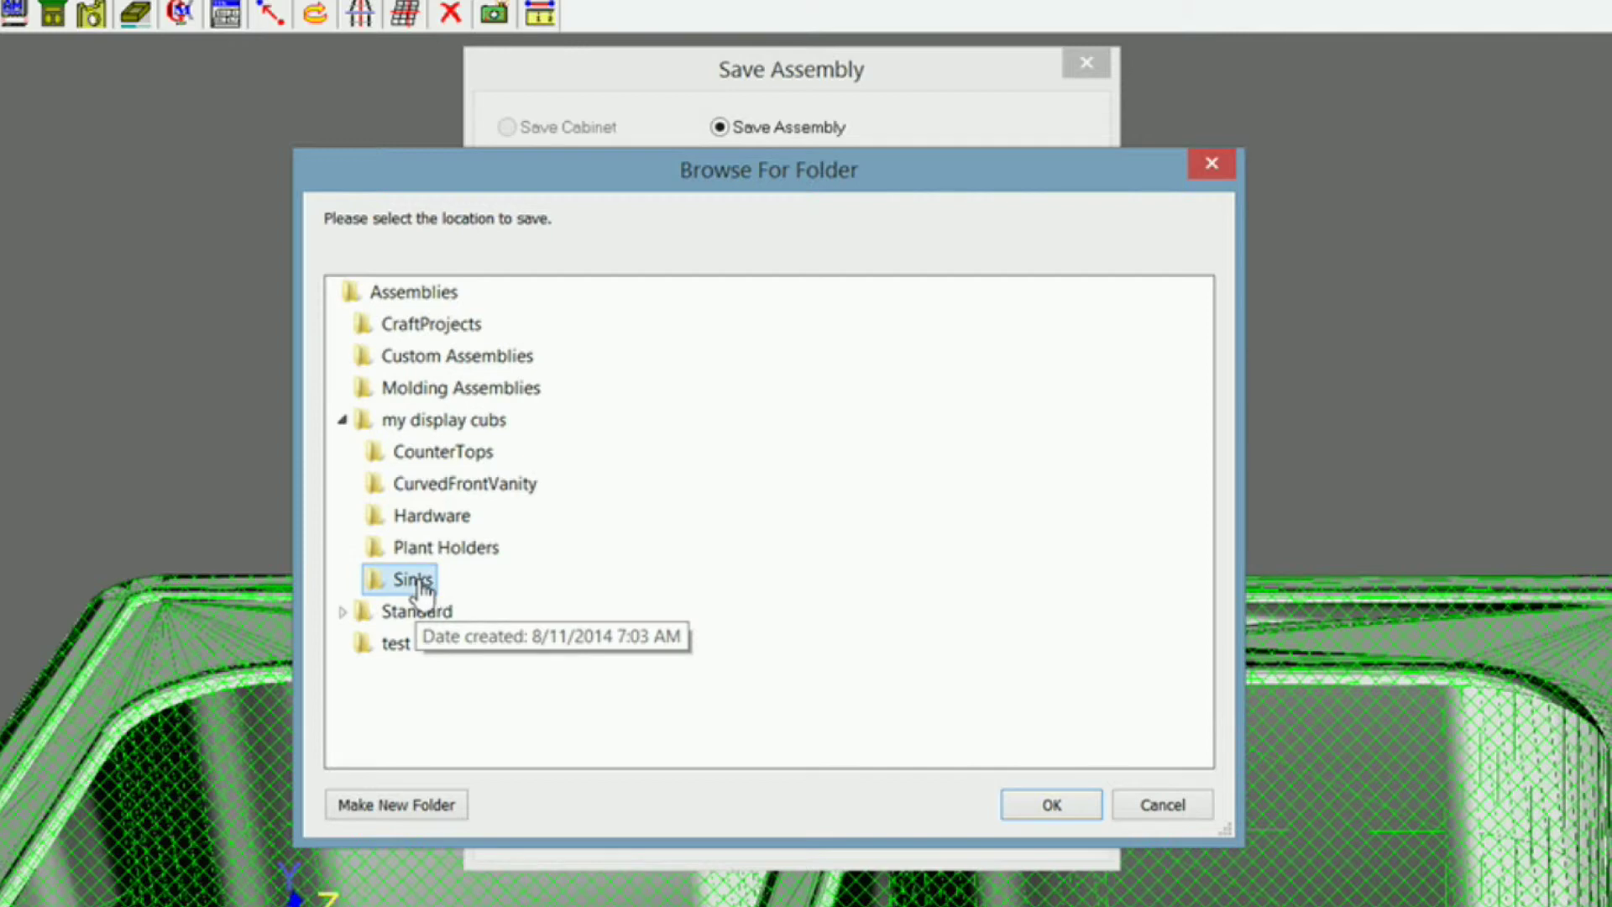
{"action": "left_click", "coordinate": [1070, 809]}
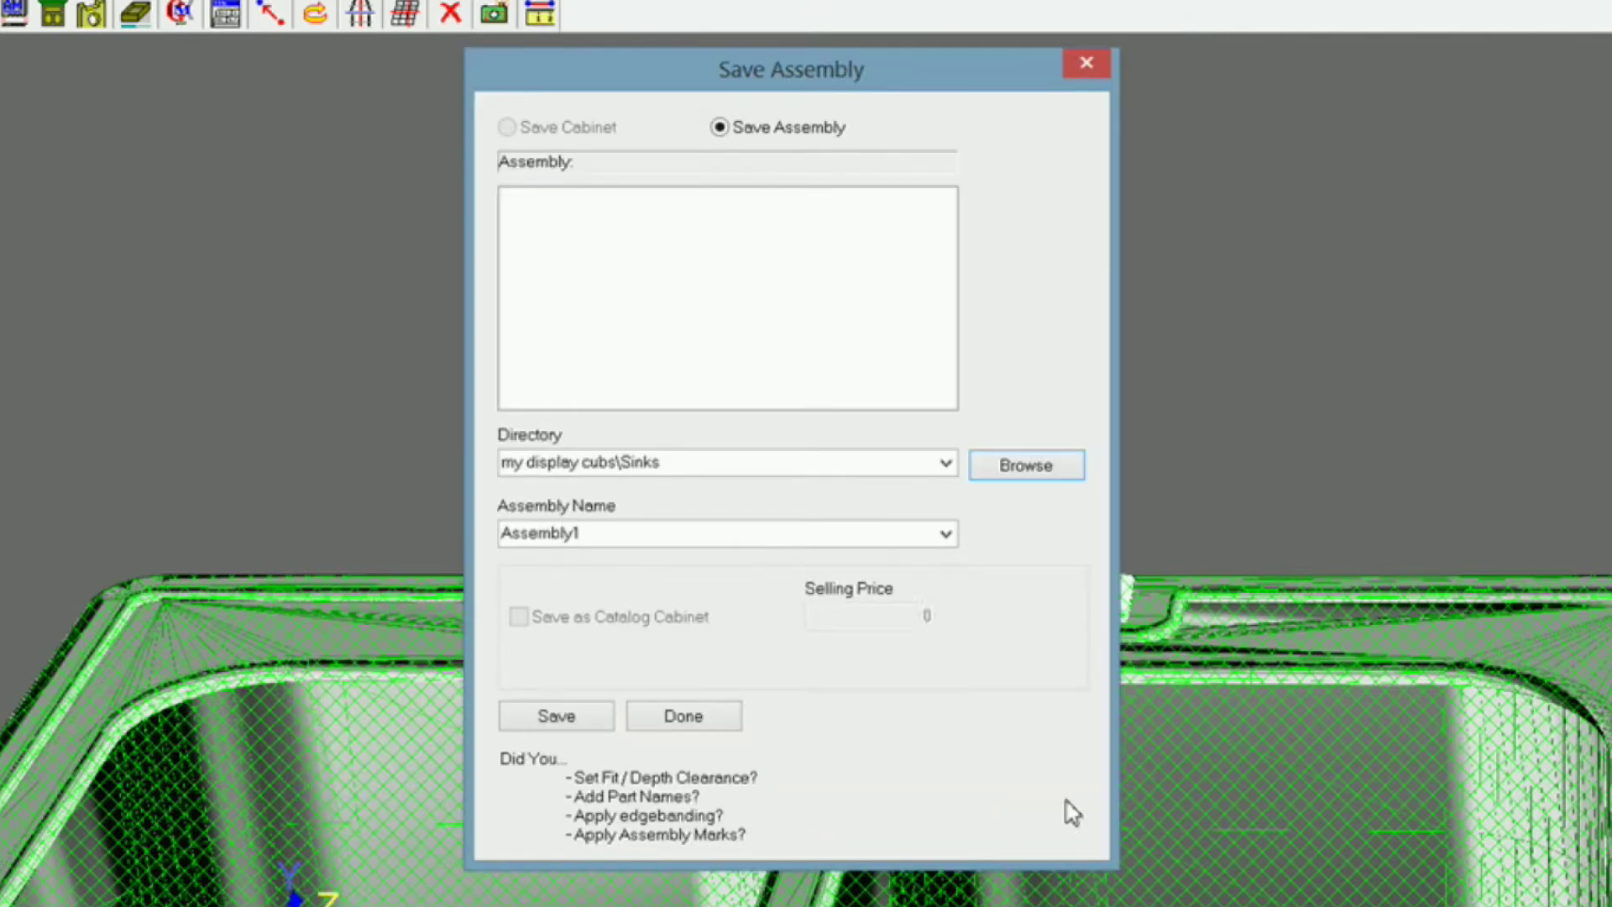
Name the assembly MySinkDemo, save it and close the save dialog
{"action": "left_click", "coordinate": [660, 527]}
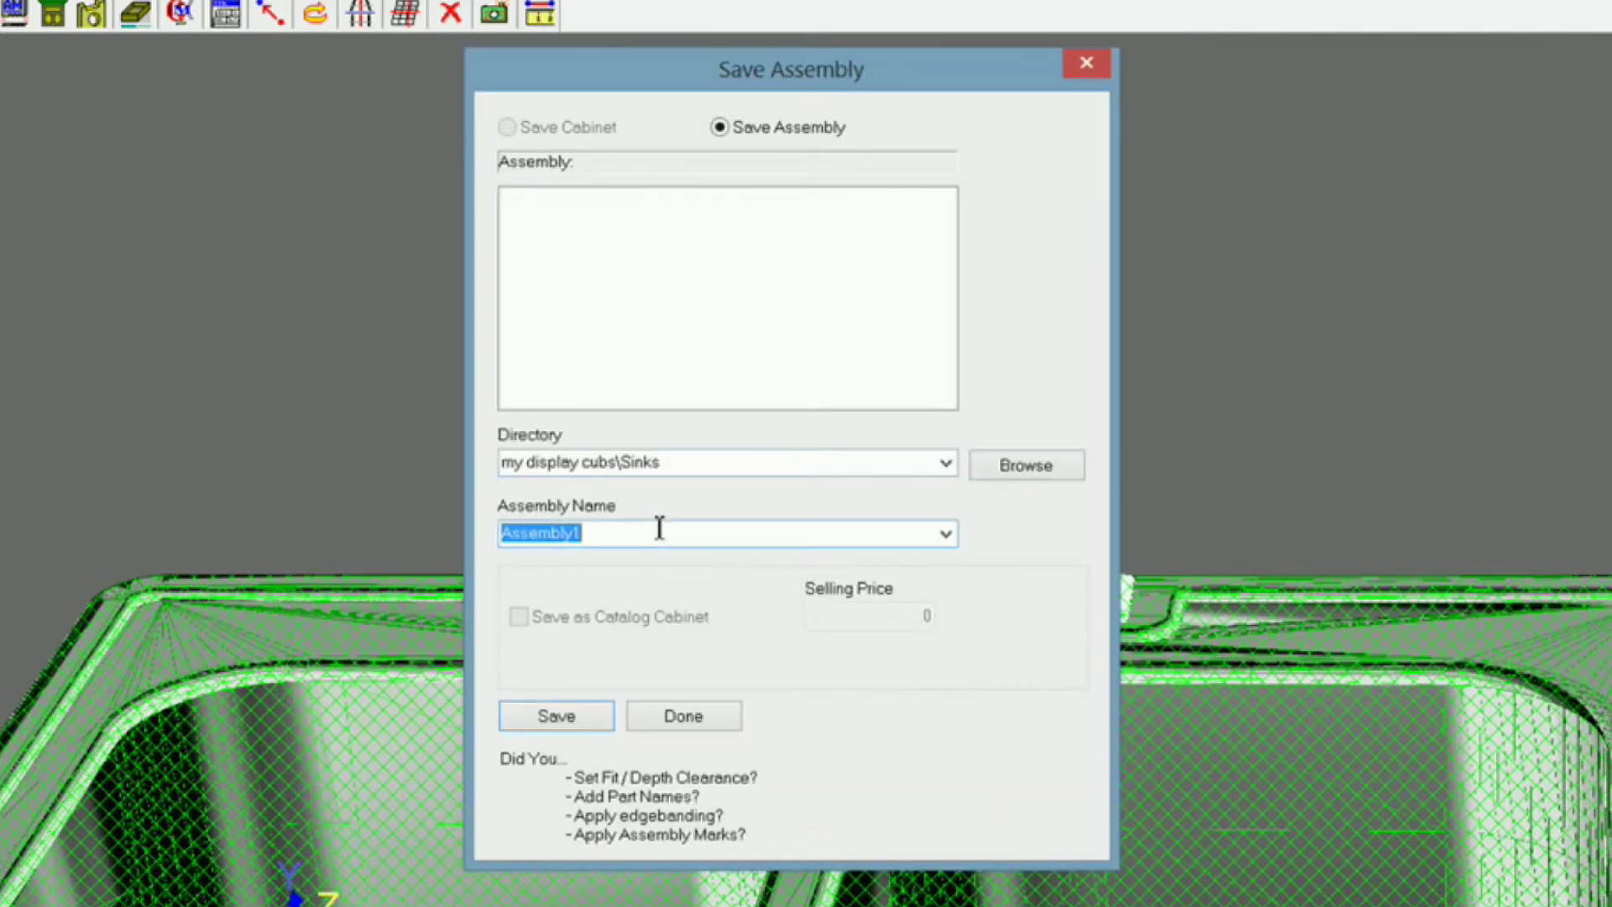
{"action": "type", "text": "MySink"}
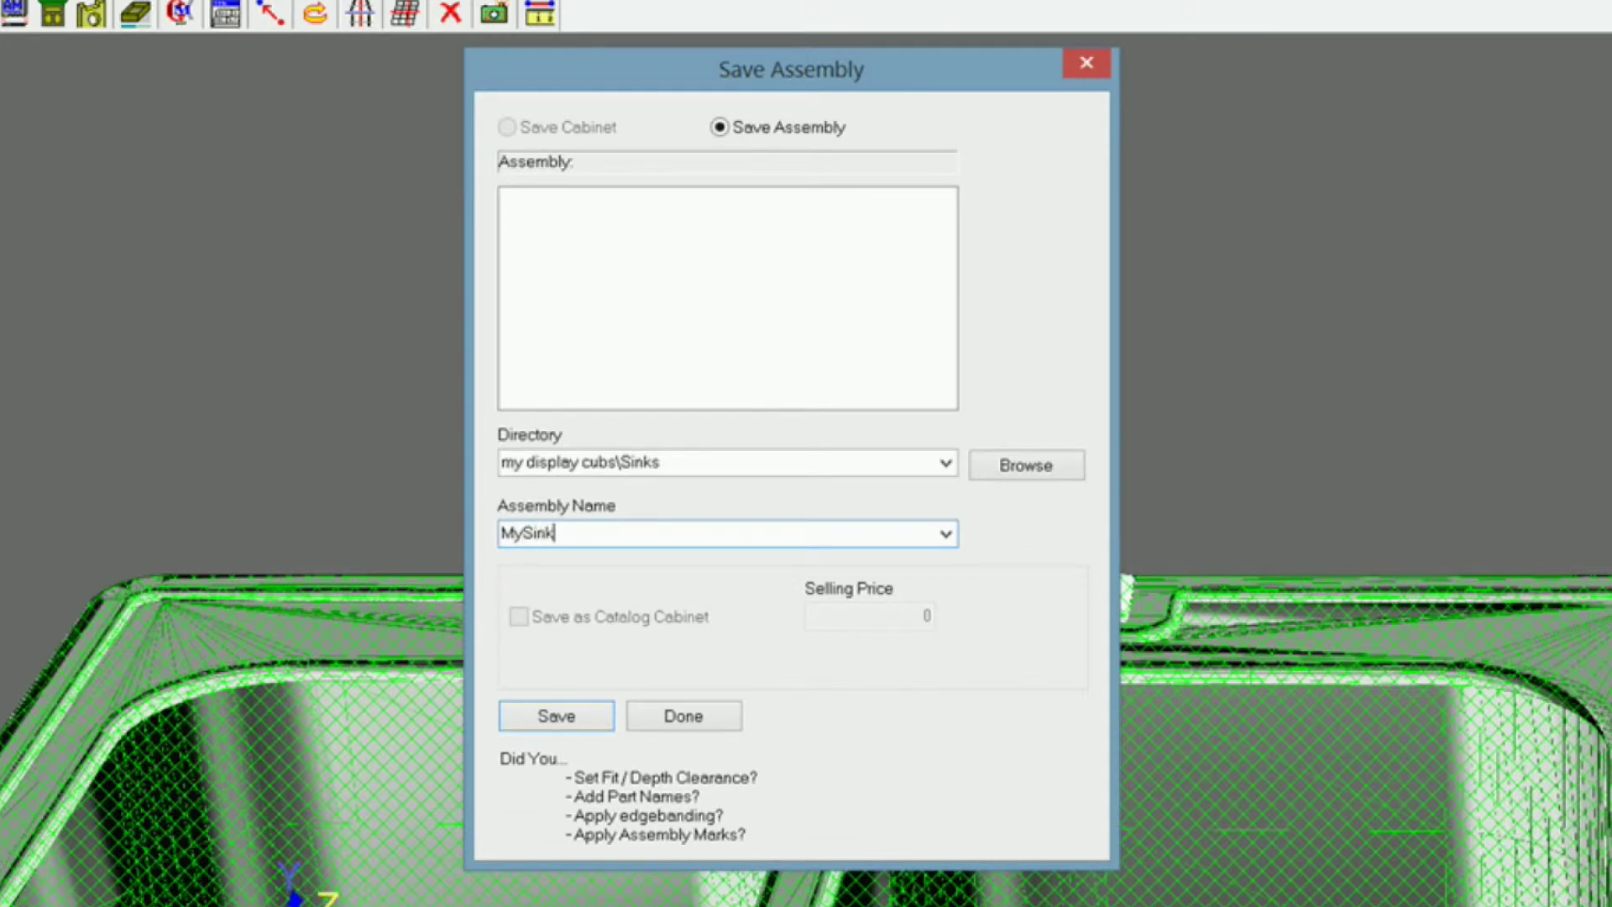
{"action": "type", "text": "Demo"}
{"action": "left_click", "coordinate": [557, 716]}
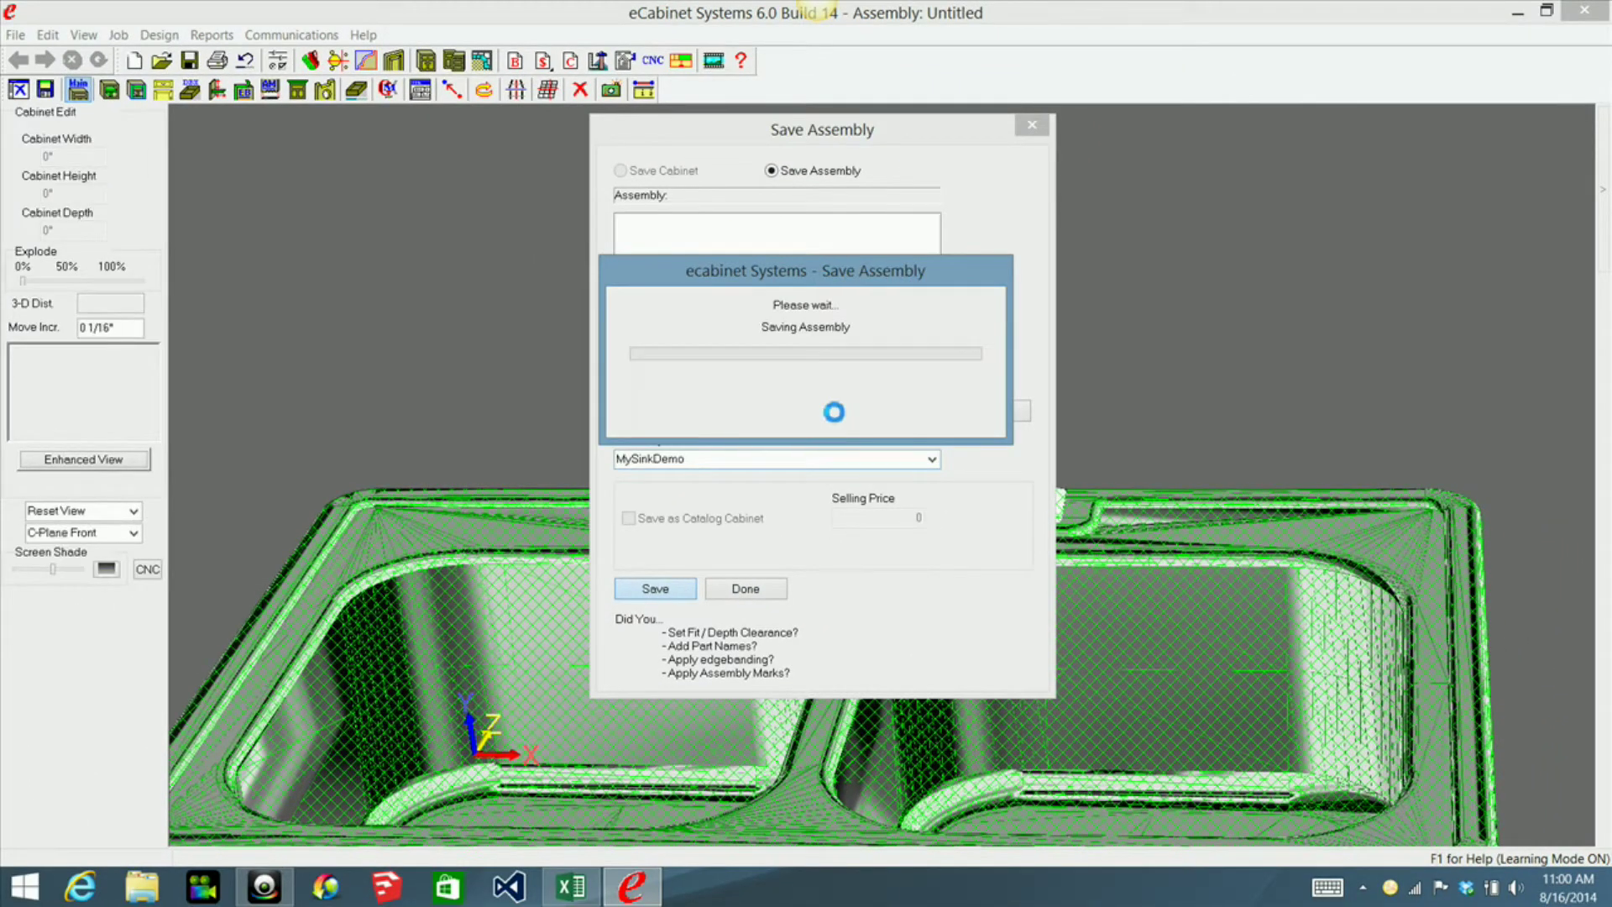
{"action": "left_click", "coordinate": [745, 588]}
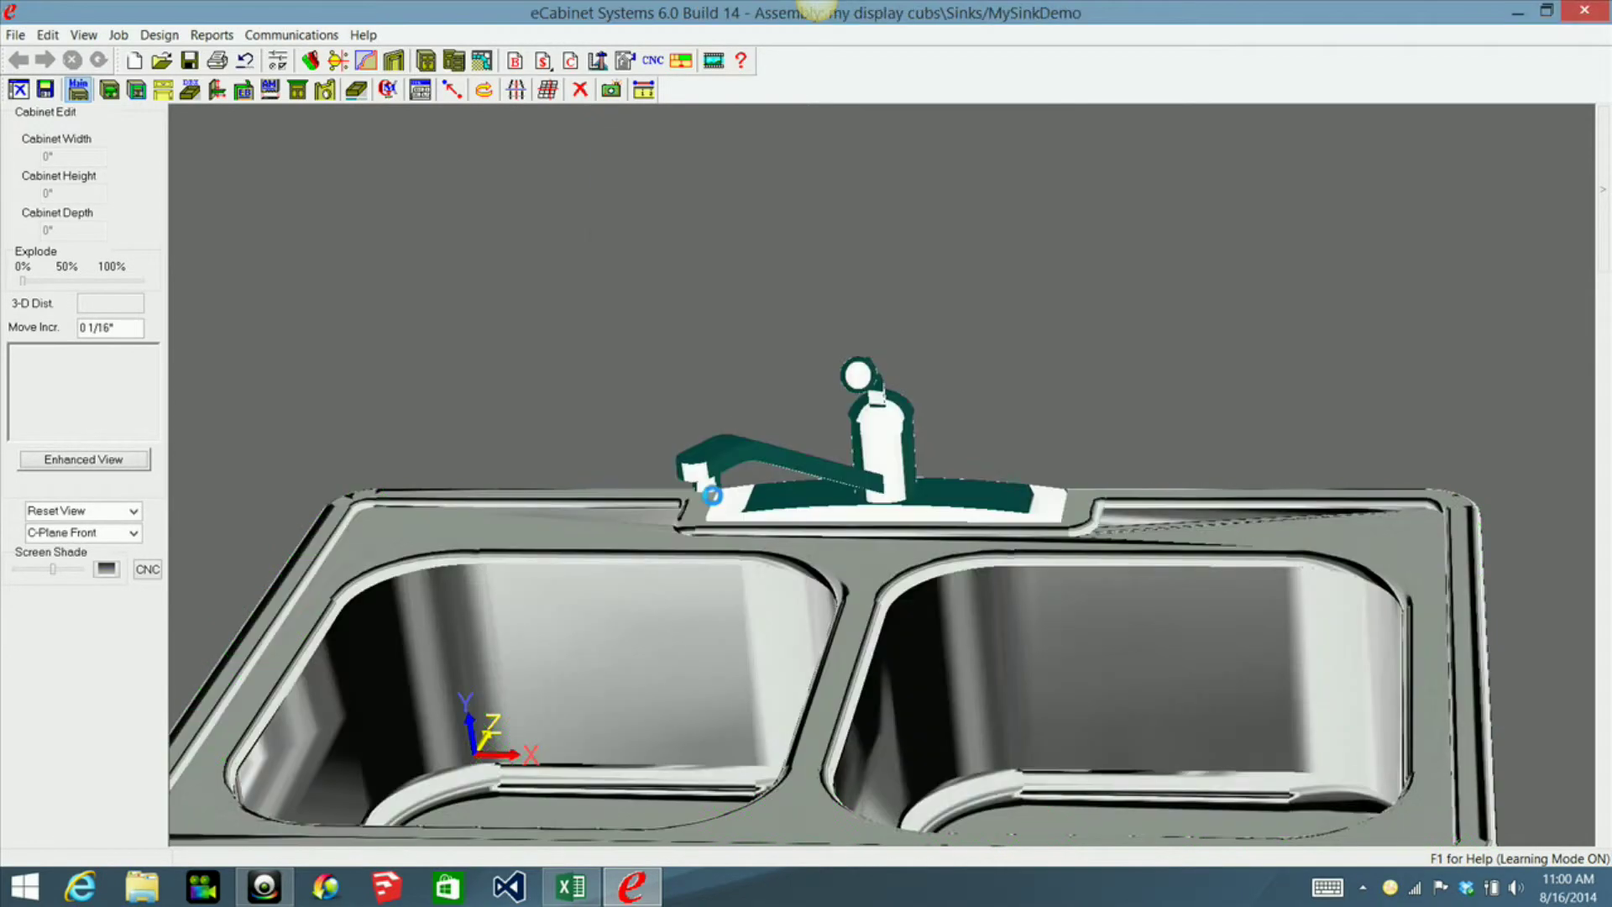
Select the sink and faucet together and delete both from the assembly workspace
{"action": "left_click", "coordinate": [618, 524]}
{"action": "left_click", "coordinate": [774, 511], "text": "ctrl"}
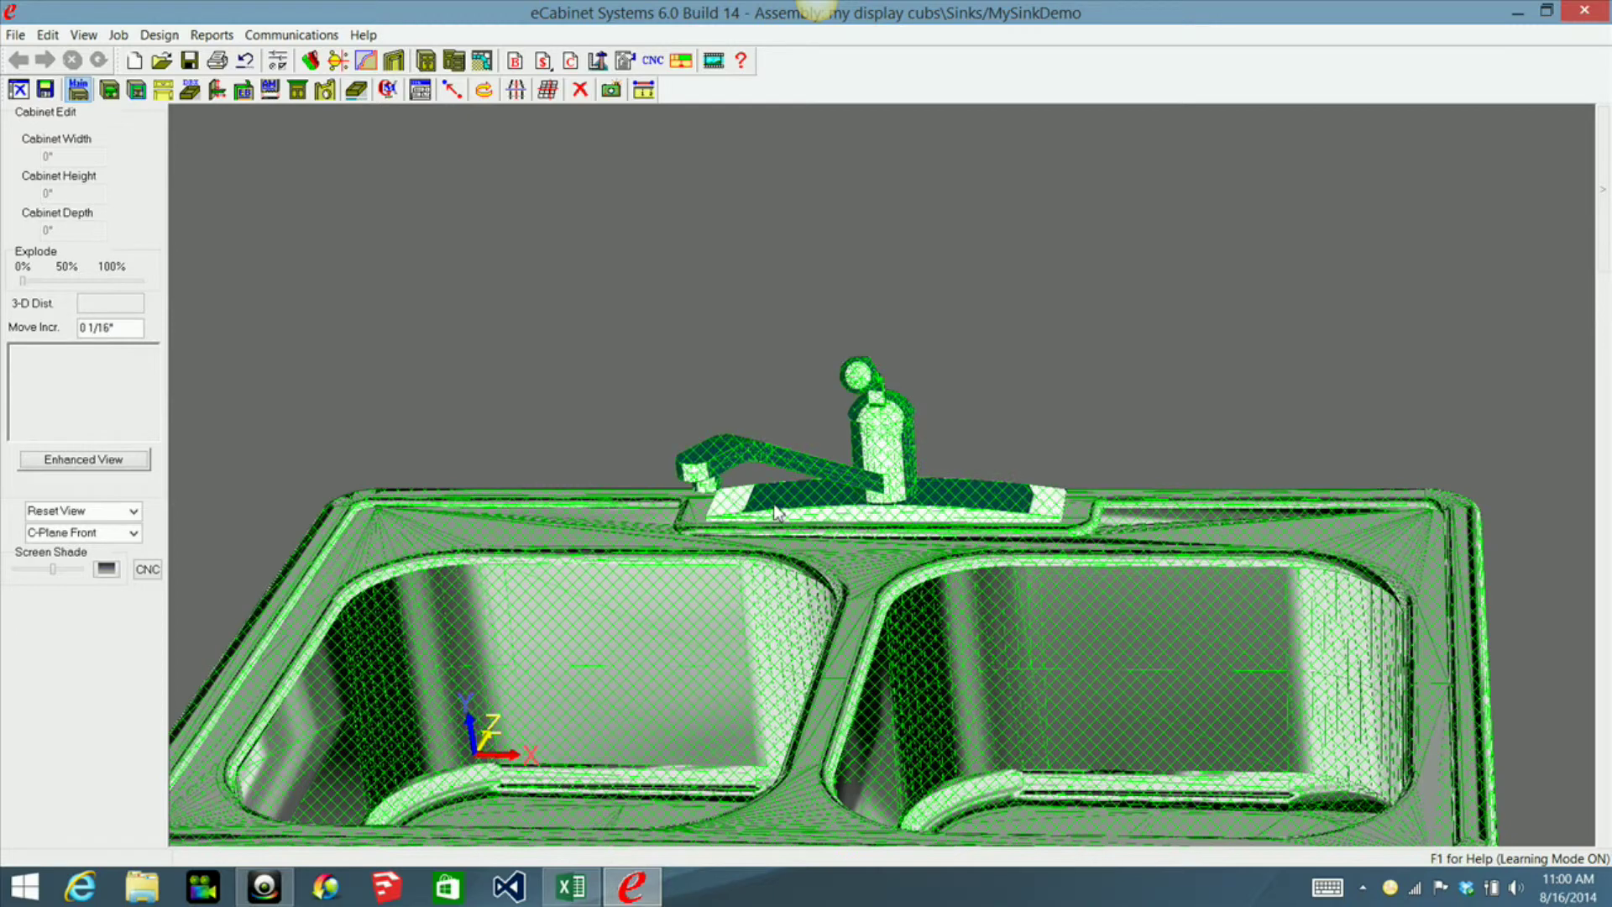
{"action": "right_click", "coordinate": [774, 510]}
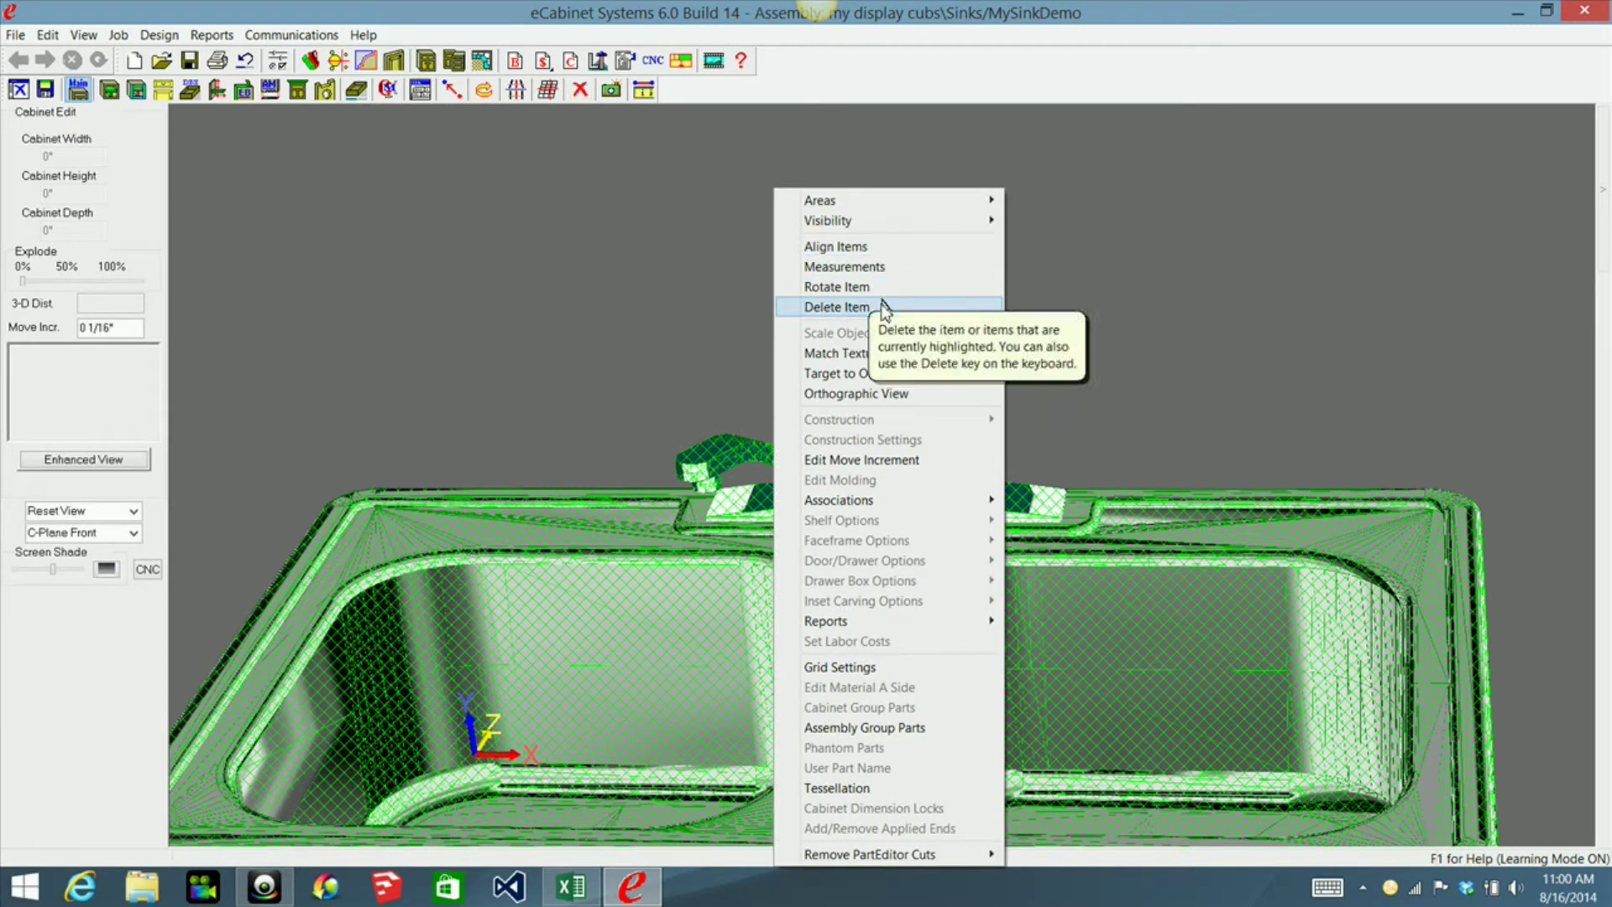
{"action": "left_click", "coordinate": [883, 307]}
{"action": "left_click", "coordinate": [797, 487]}
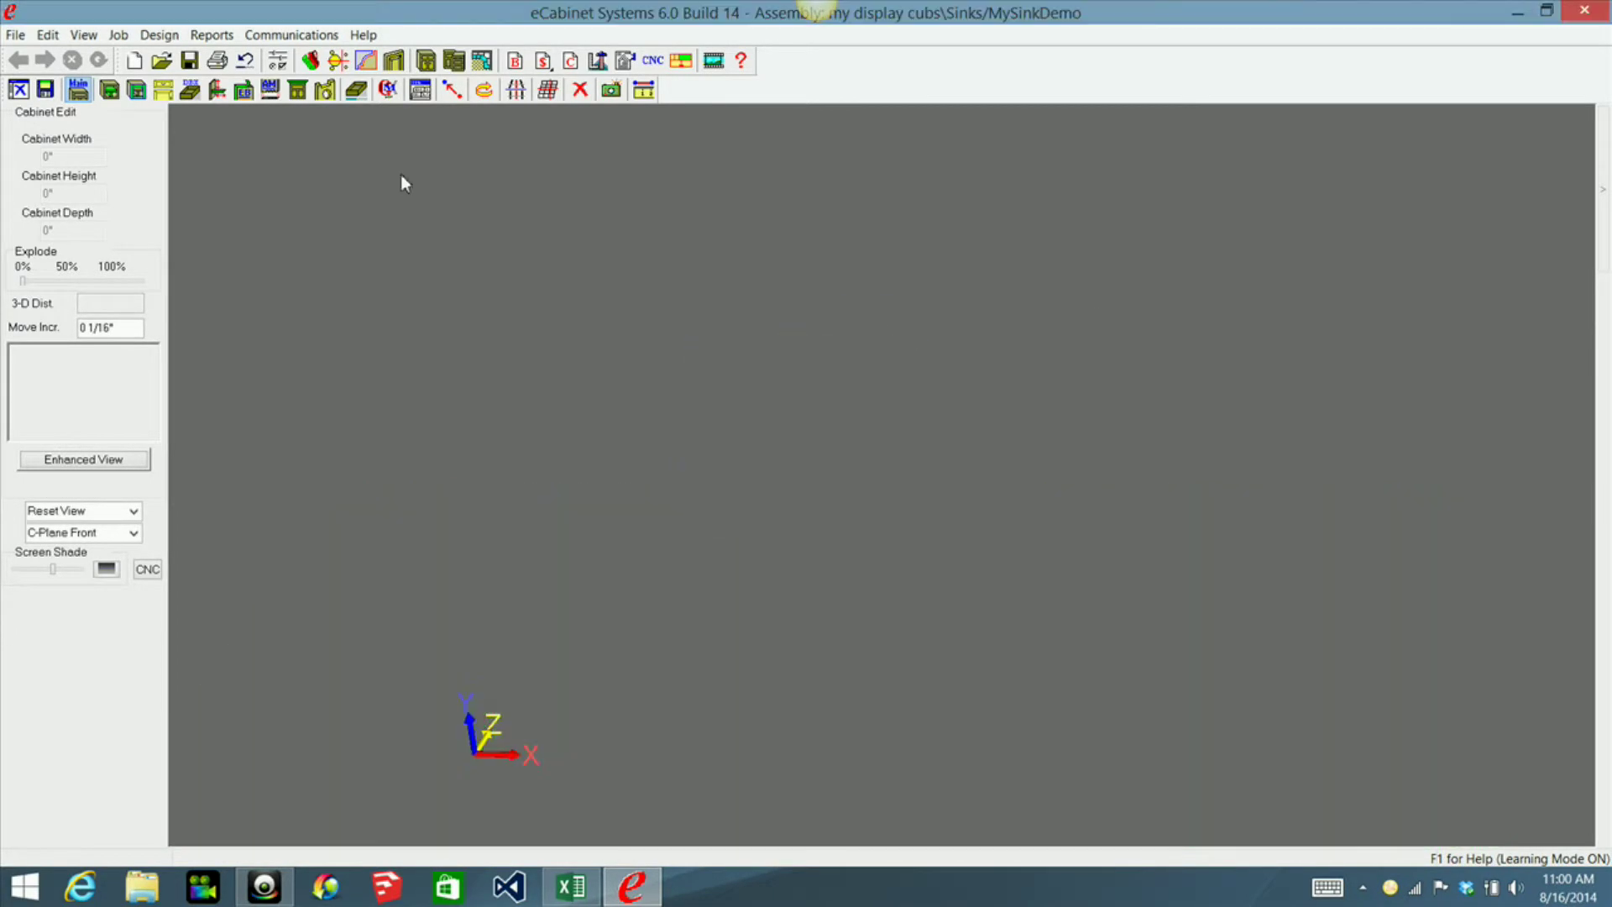
Clear the MySinkDemo assembly from the workspace and open the room's sink base cabinet for editing
{"action": "left_click", "coordinate": [18, 90]}
{"action": "left_click", "coordinate": [893, 489]}
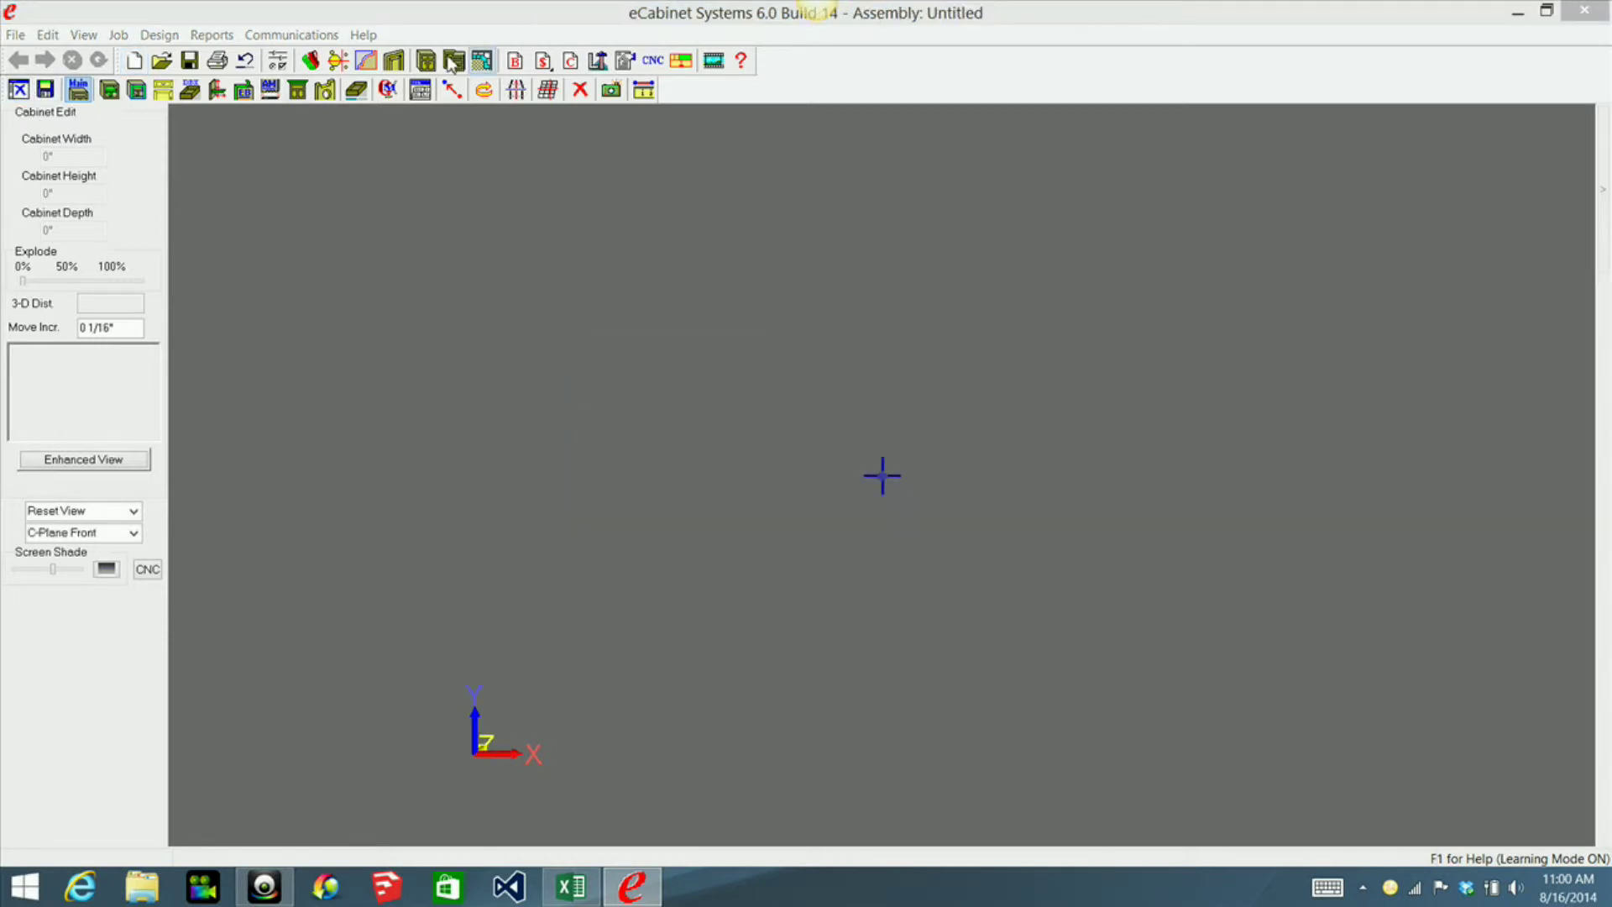
{"action": "left_click", "coordinate": [496, 64]}
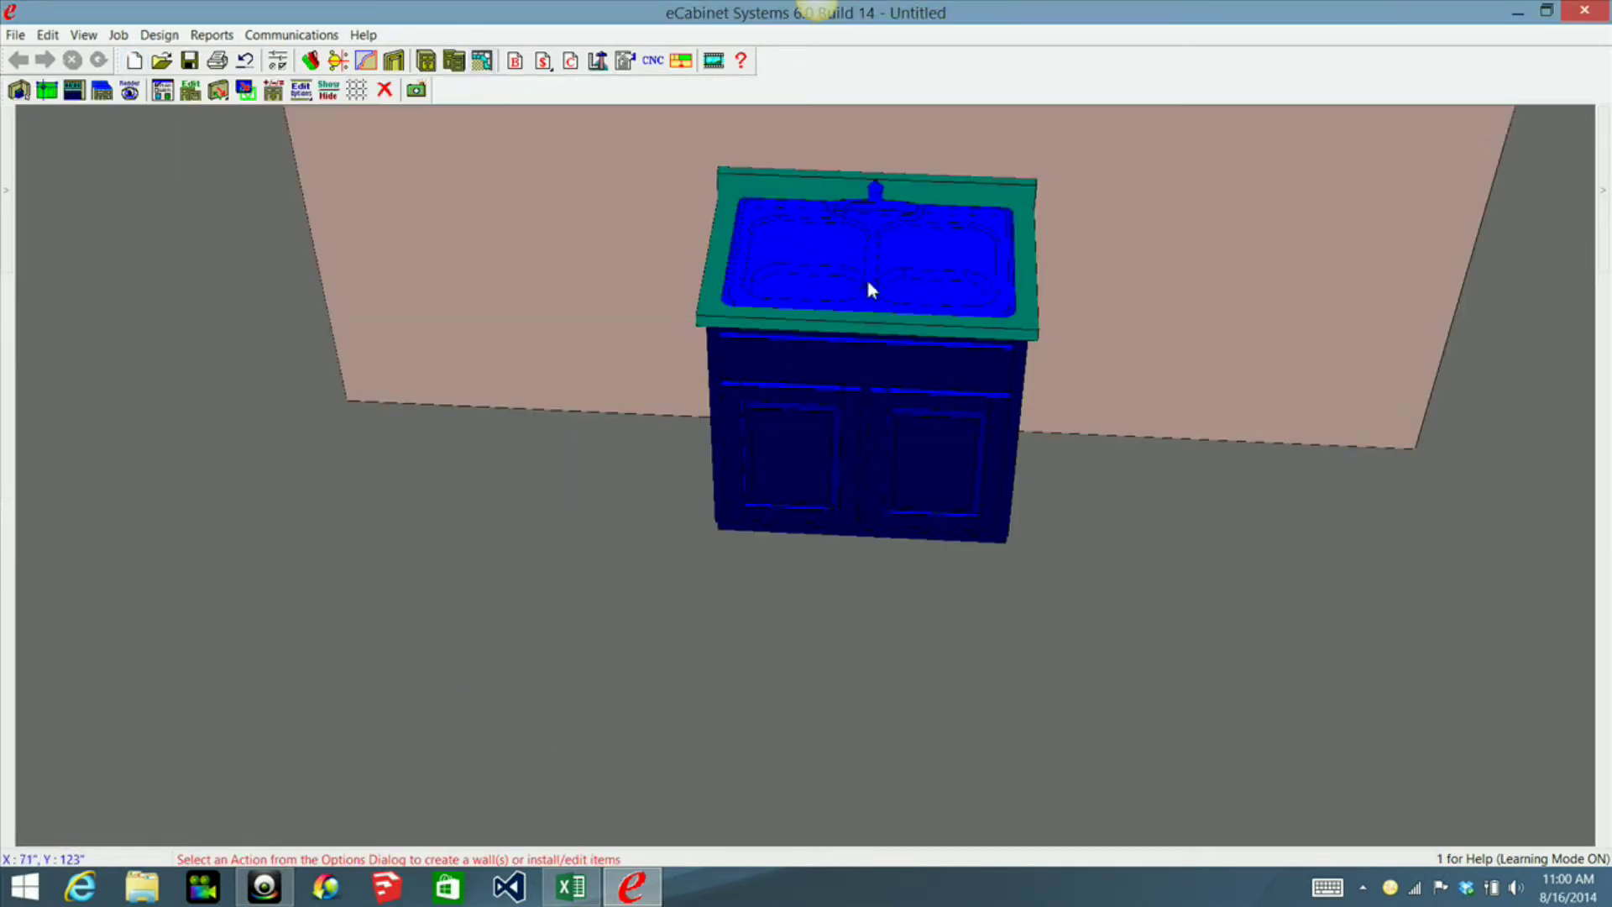
{"action": "mouse_move", "coordinate": [838, 265]}
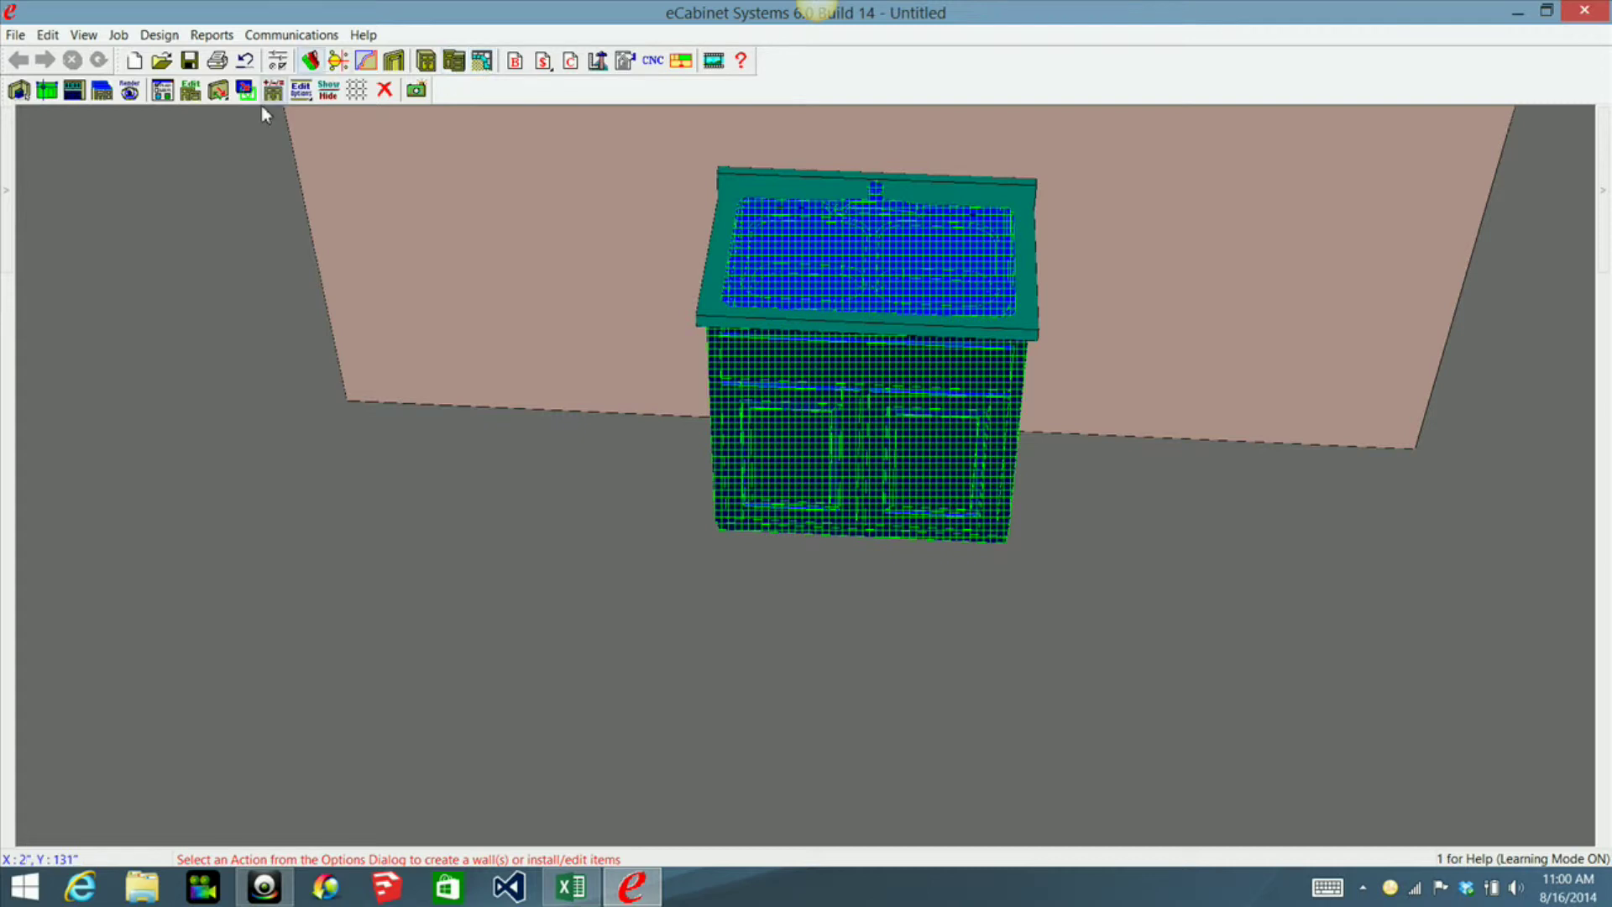
{"action": "left_click", "coordinate": [190, 90]}
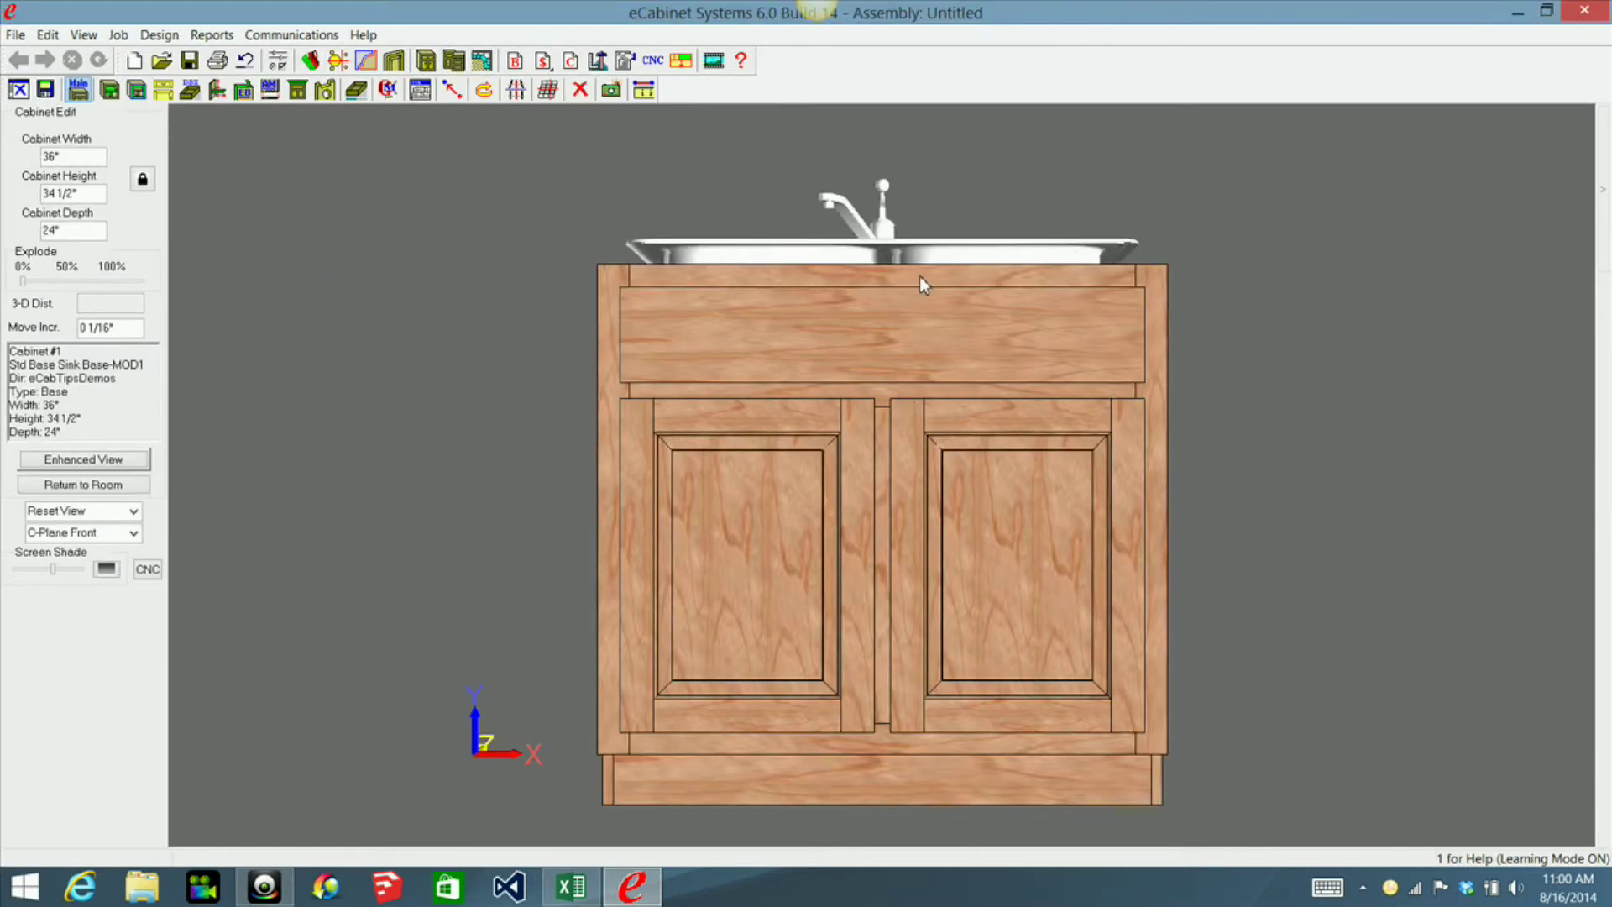
Delete the existing double-bowl sink with its faucet from the sink base cabinet
{"action": "right_click", "coordinate": [947, 248]}
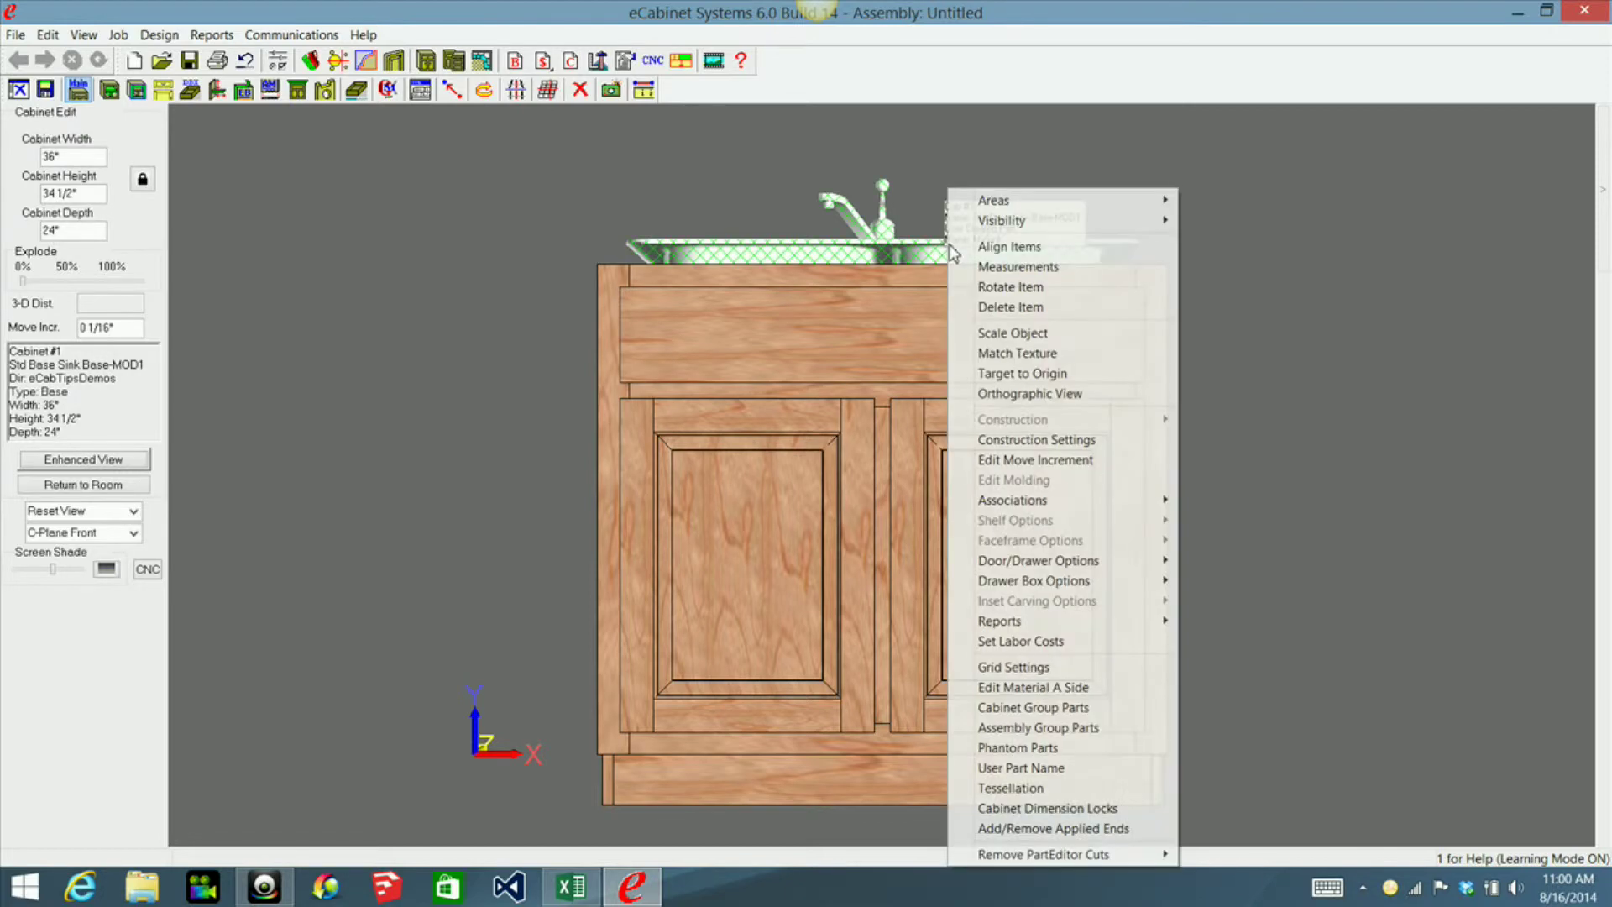
{"action": "left_click", "coordinate": [1010, 307]}
{"action": "left_click", "coordinate": [783, 491]}
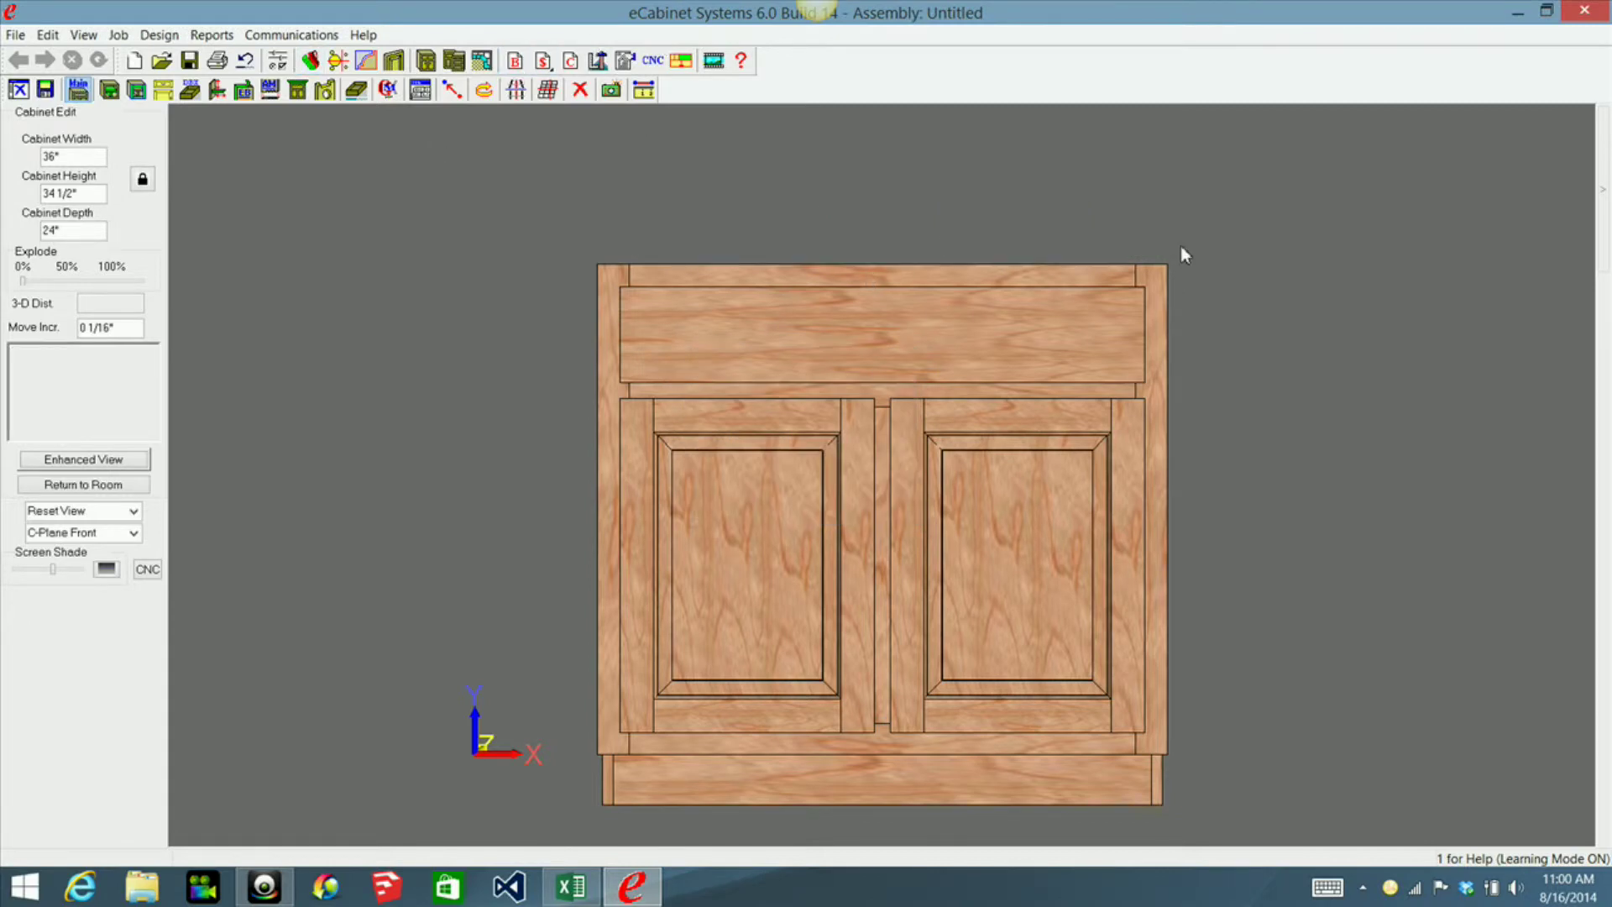
Place the saved MySinkDemo assembly from the Sinks directory on the sink base cabinet
{"action": "mouse_move", "coordinate": [1603, 200]}
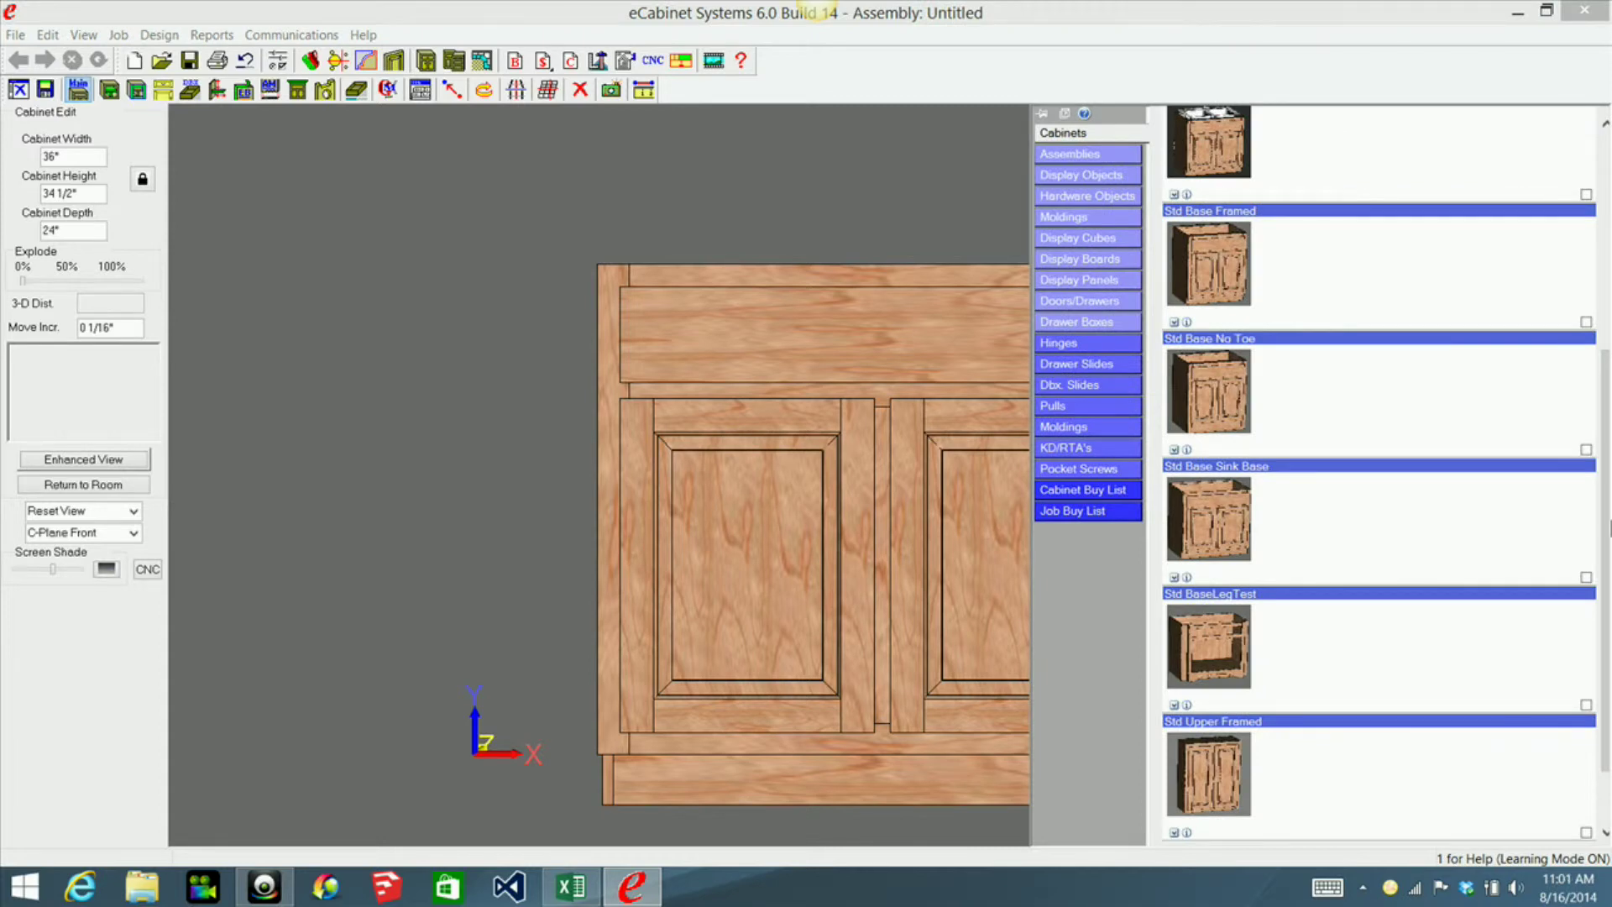
{"action": "scroll", "coordinate": [1605, 530], "scroll_direction": "up", "scroll_amount": 5}
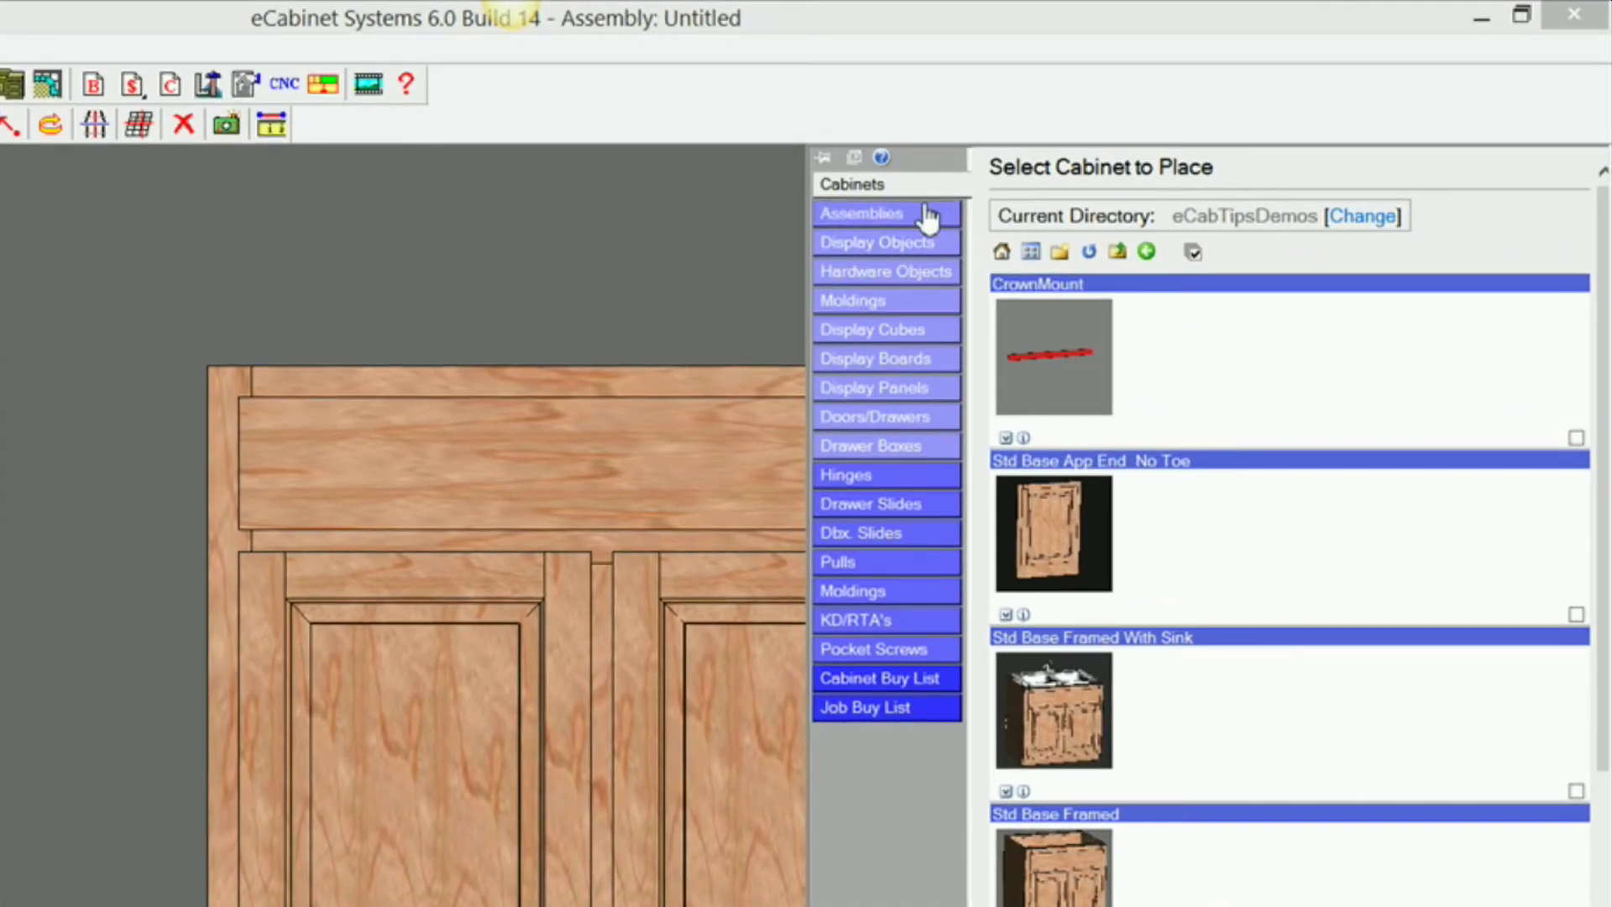
{"action": "left_click", "coordinate": [886, 206]}
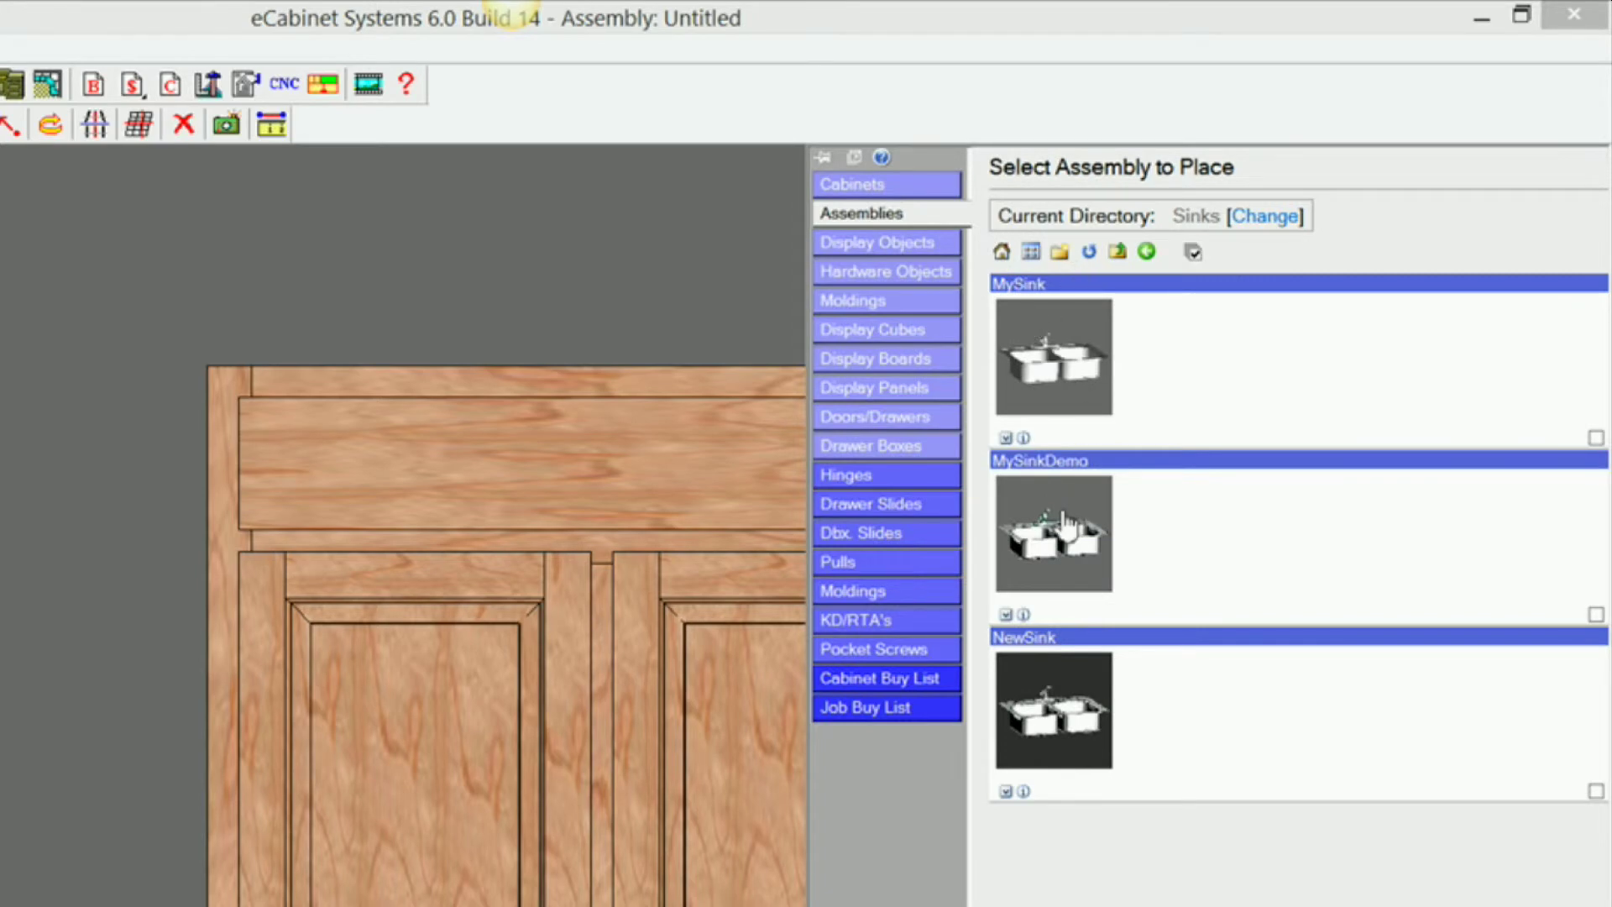
{"action": "left_click", "coordinate": [1066, 534]}
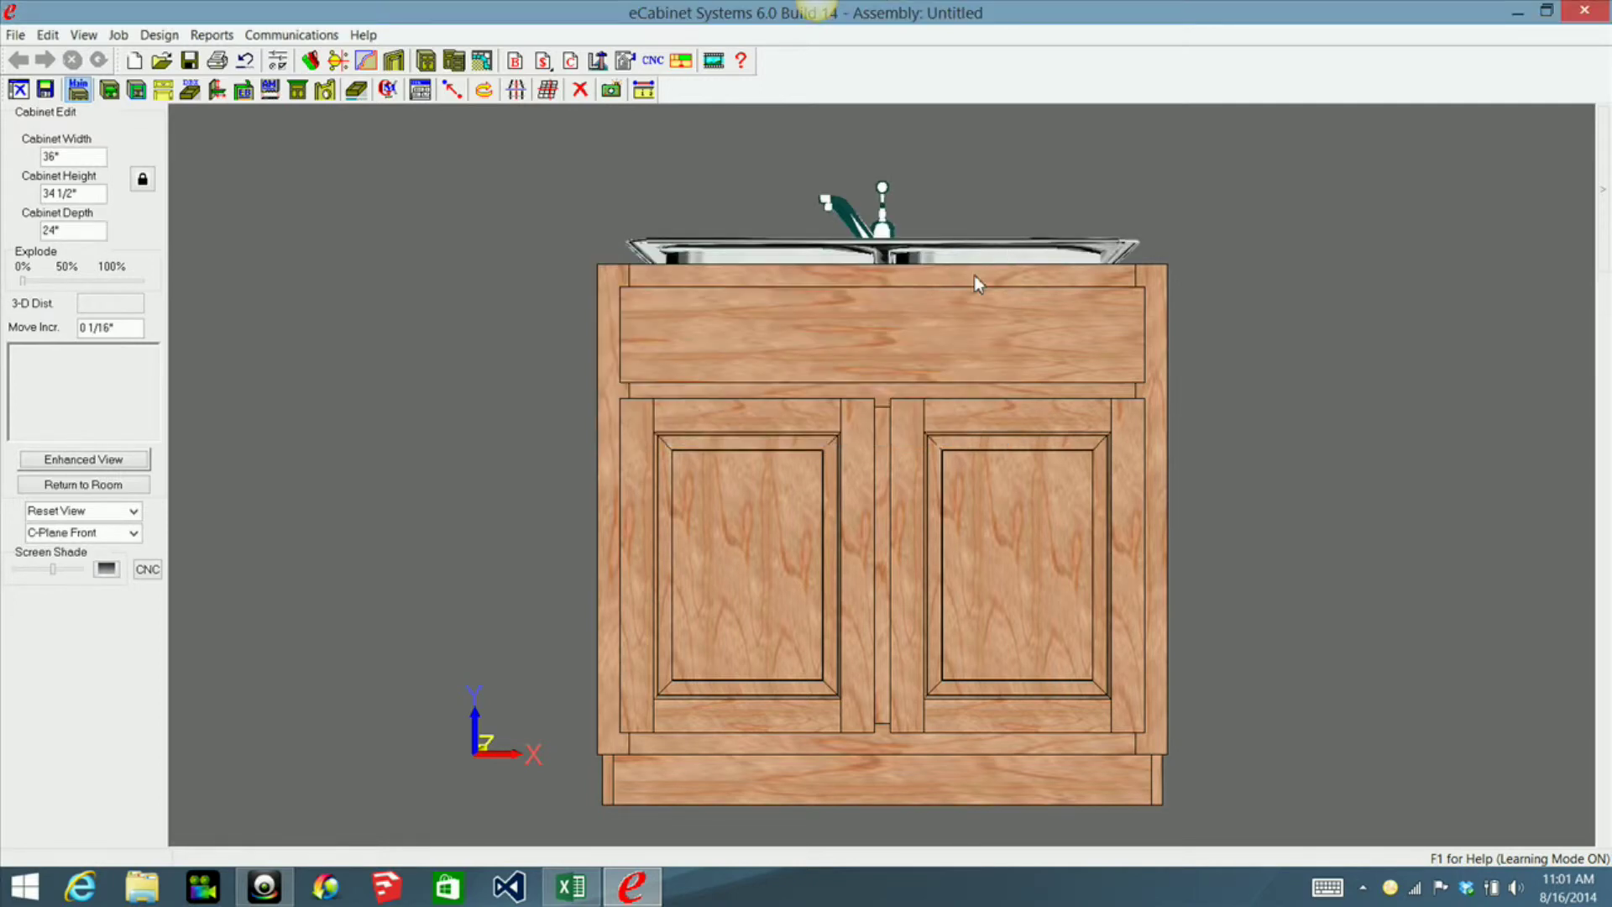
Inspect the placed sink and faucet from a raised angle and return to the room, applying the changes
{"action": "middle_click_drag", "start_coordinate": [989, 501], "coordinate": [989, 517]}
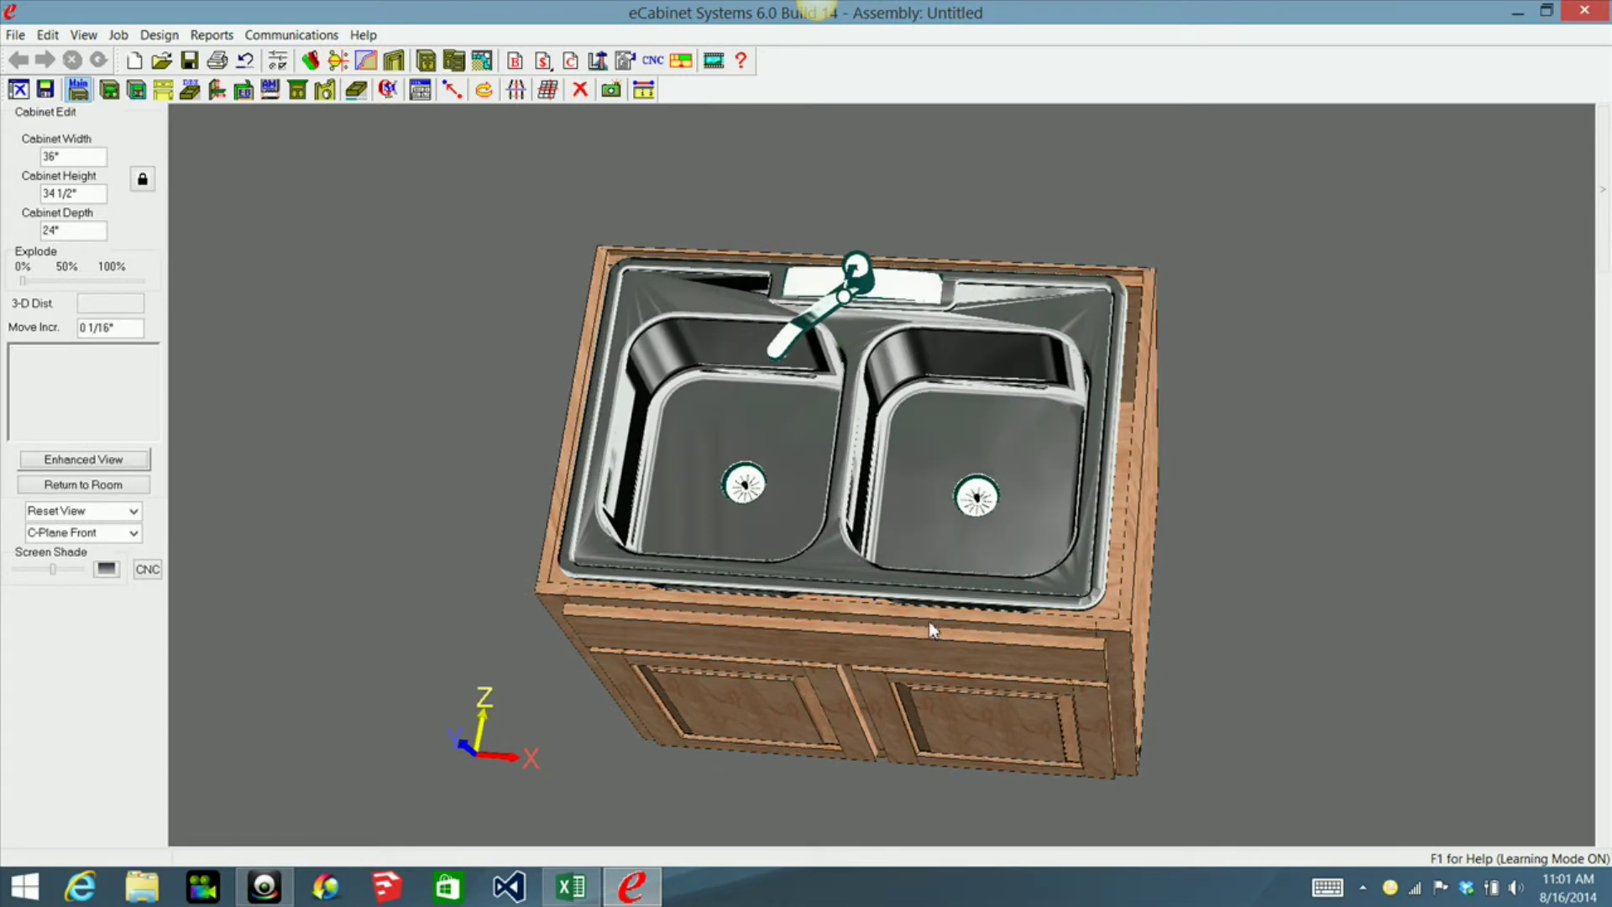
{"action": "middle_click_drag", "start_coordinate": [930, 630], "coordinate": [864, 405]}
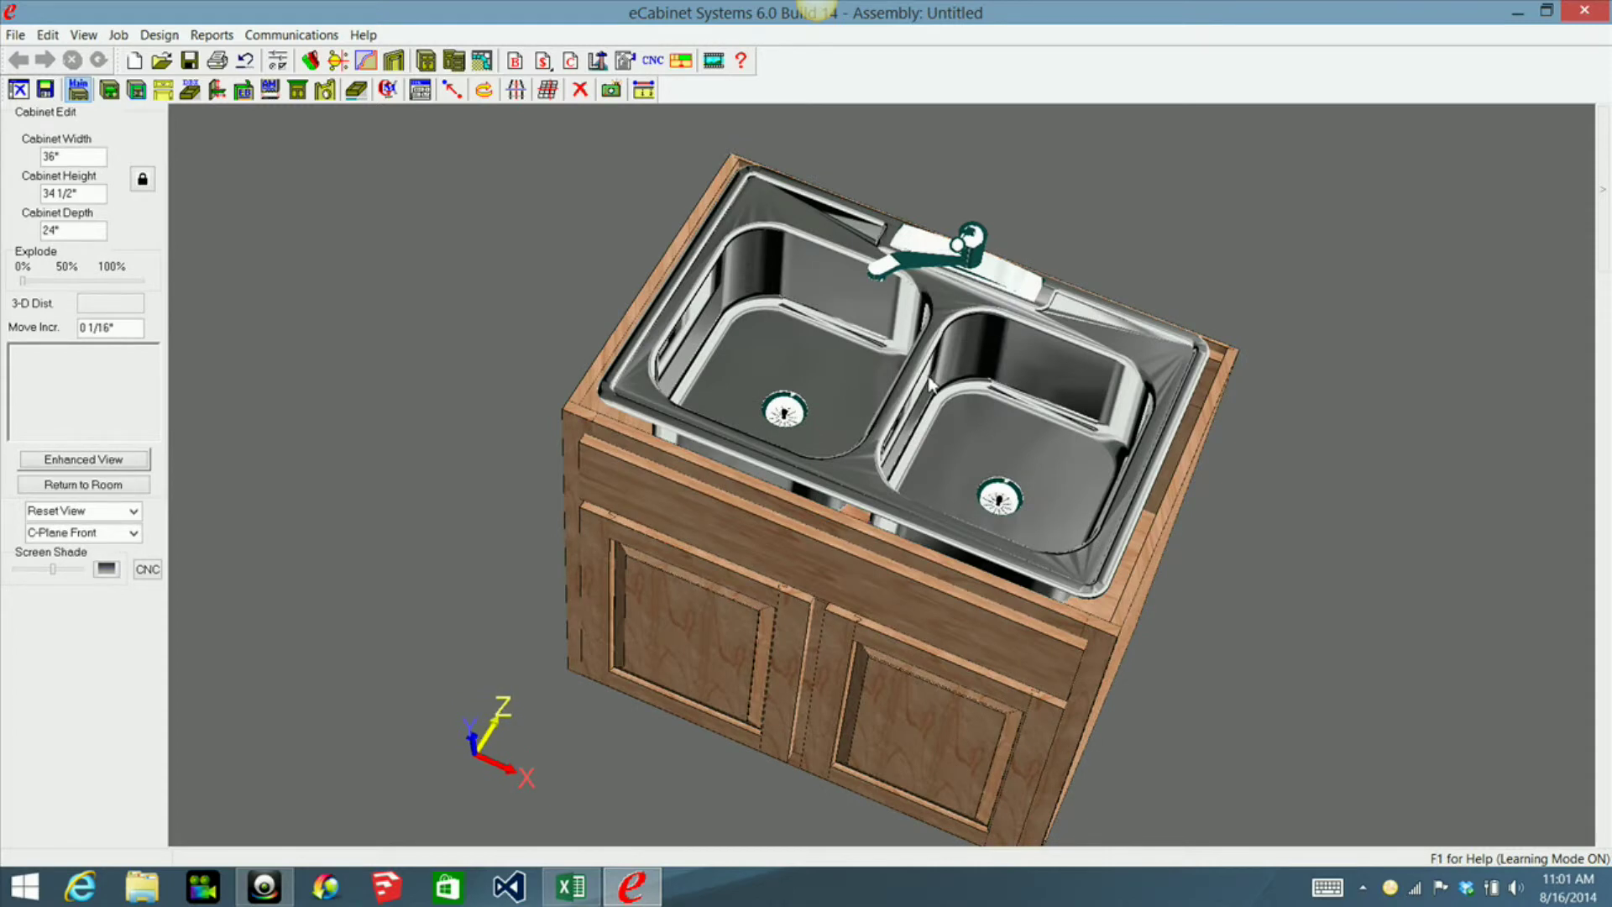
{"action": "left_click", "coordinate": [967, 267]}
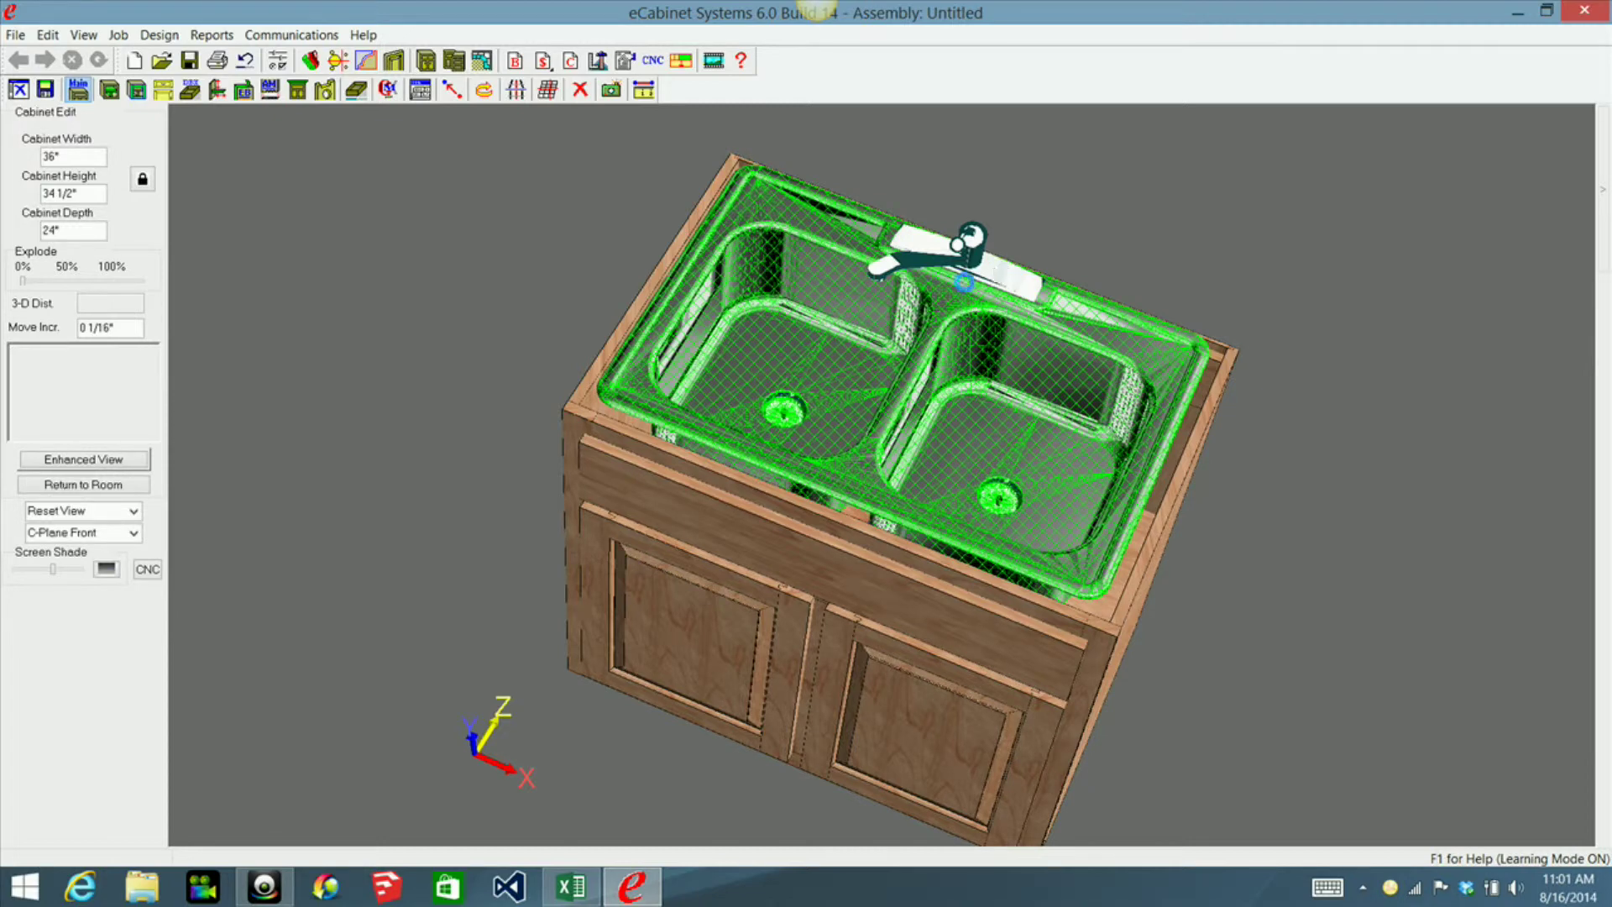
{"action": "left_click", "coordinate": [959, 273]}
{"action": "left_click", "coordinate": [489, 65]}
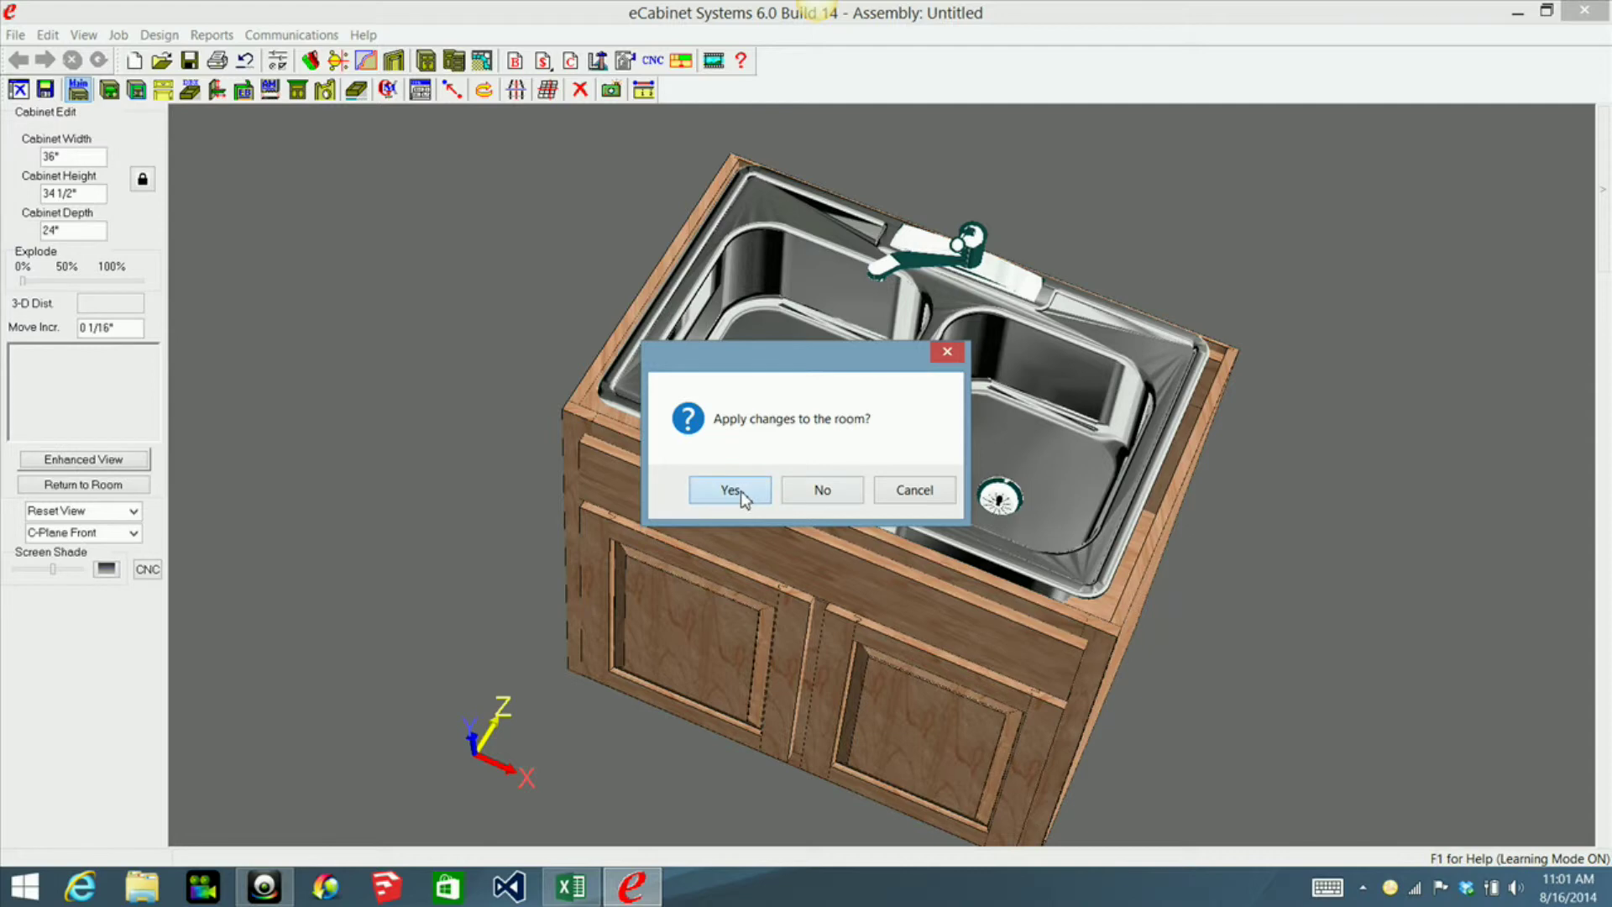
{"action": "left_click", "coordinate": [741, 492]}
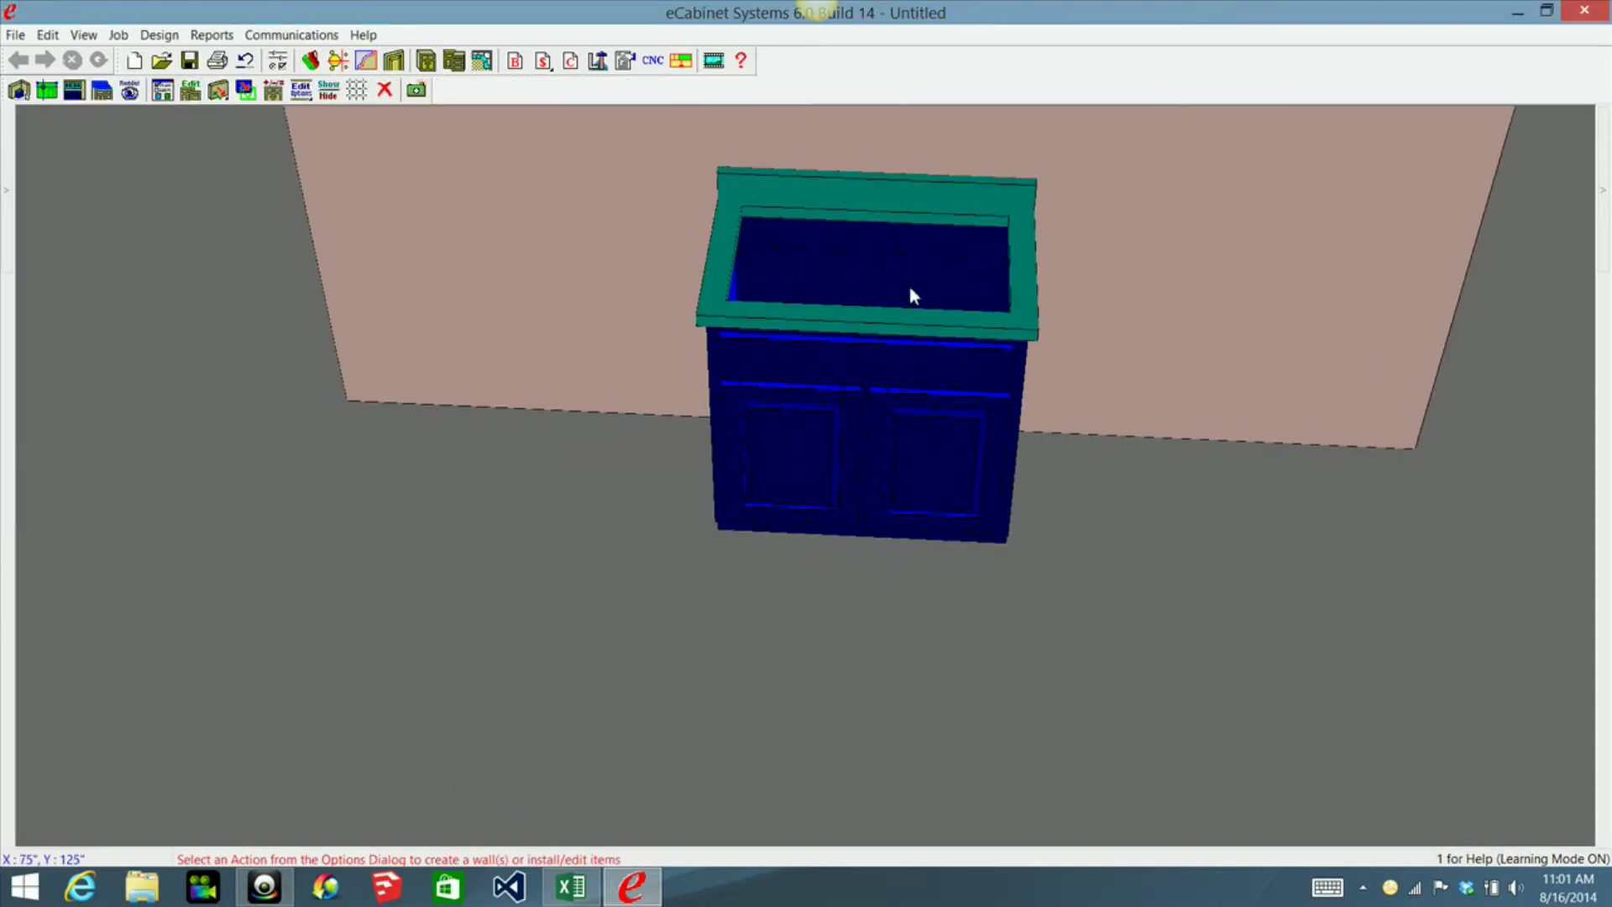
Reopen the sink base cabinet from the room for editing and place the MySinkDemo assembly on it
{"action": "left_click", "coordinate": [815, 391]}
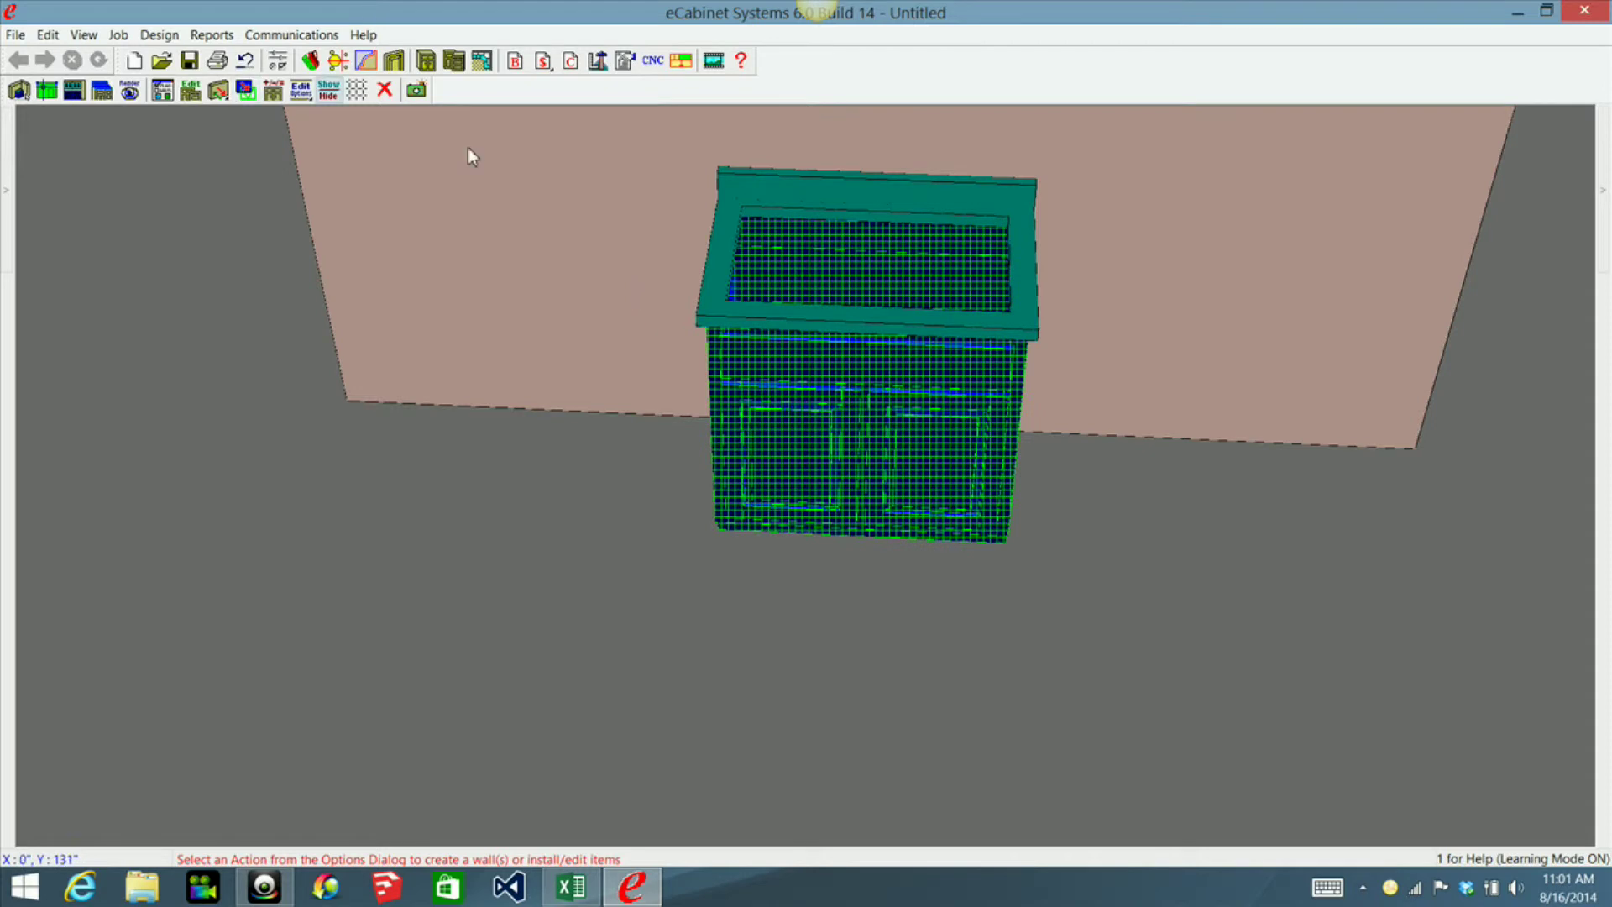
{"action": "left_click", "coordinate": [191, 89]}
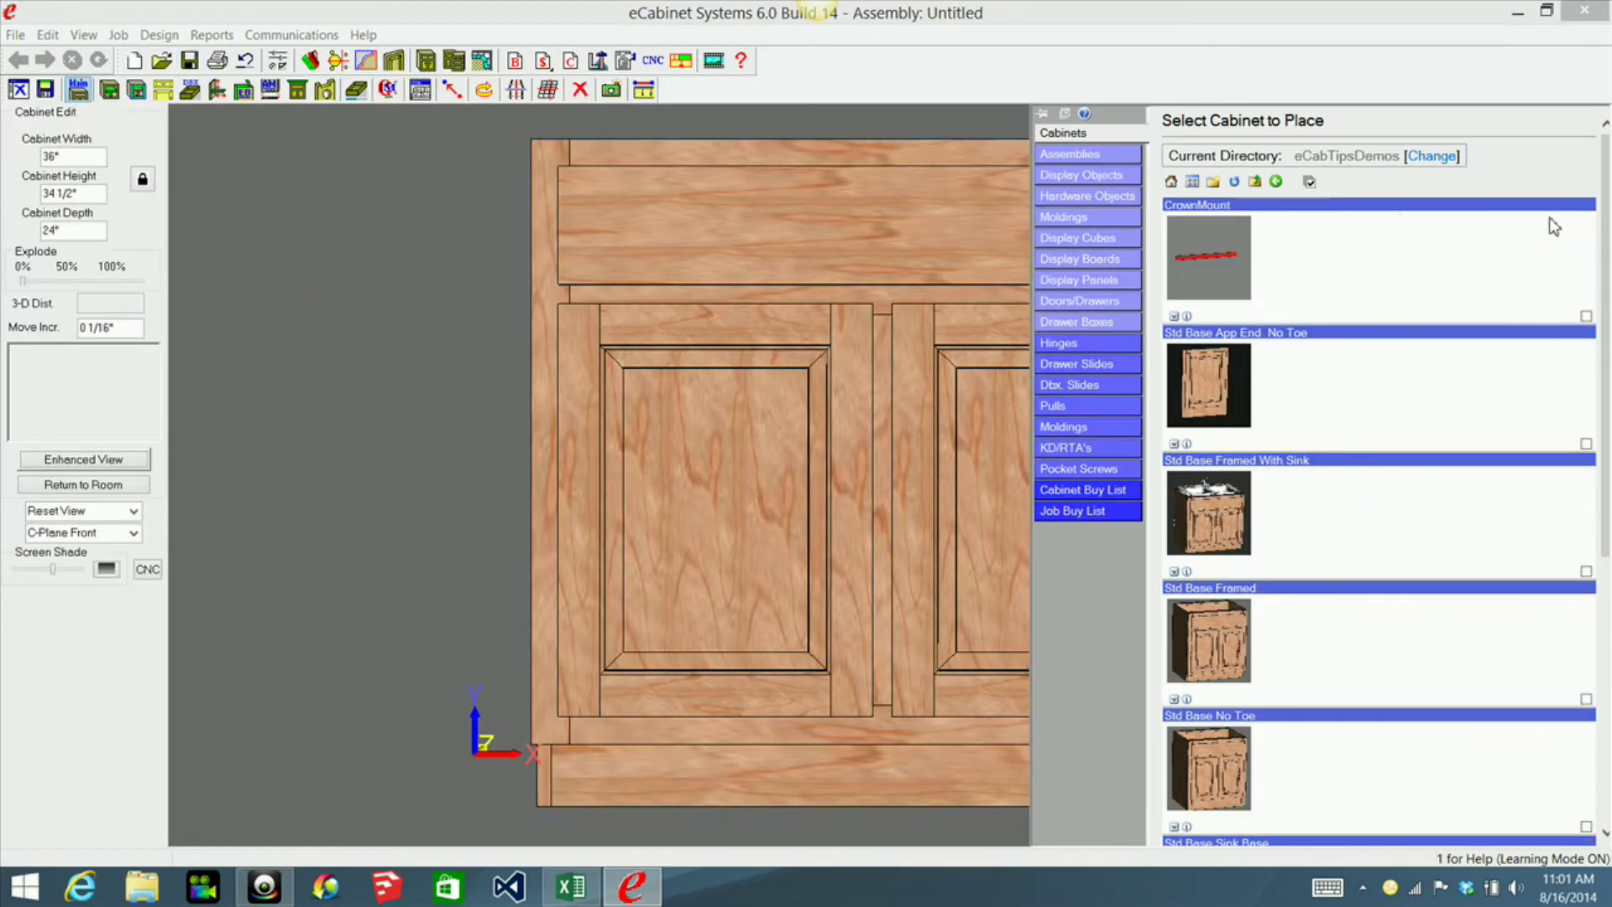
{"action": "left_click", "coordinate": [1094, 155]}
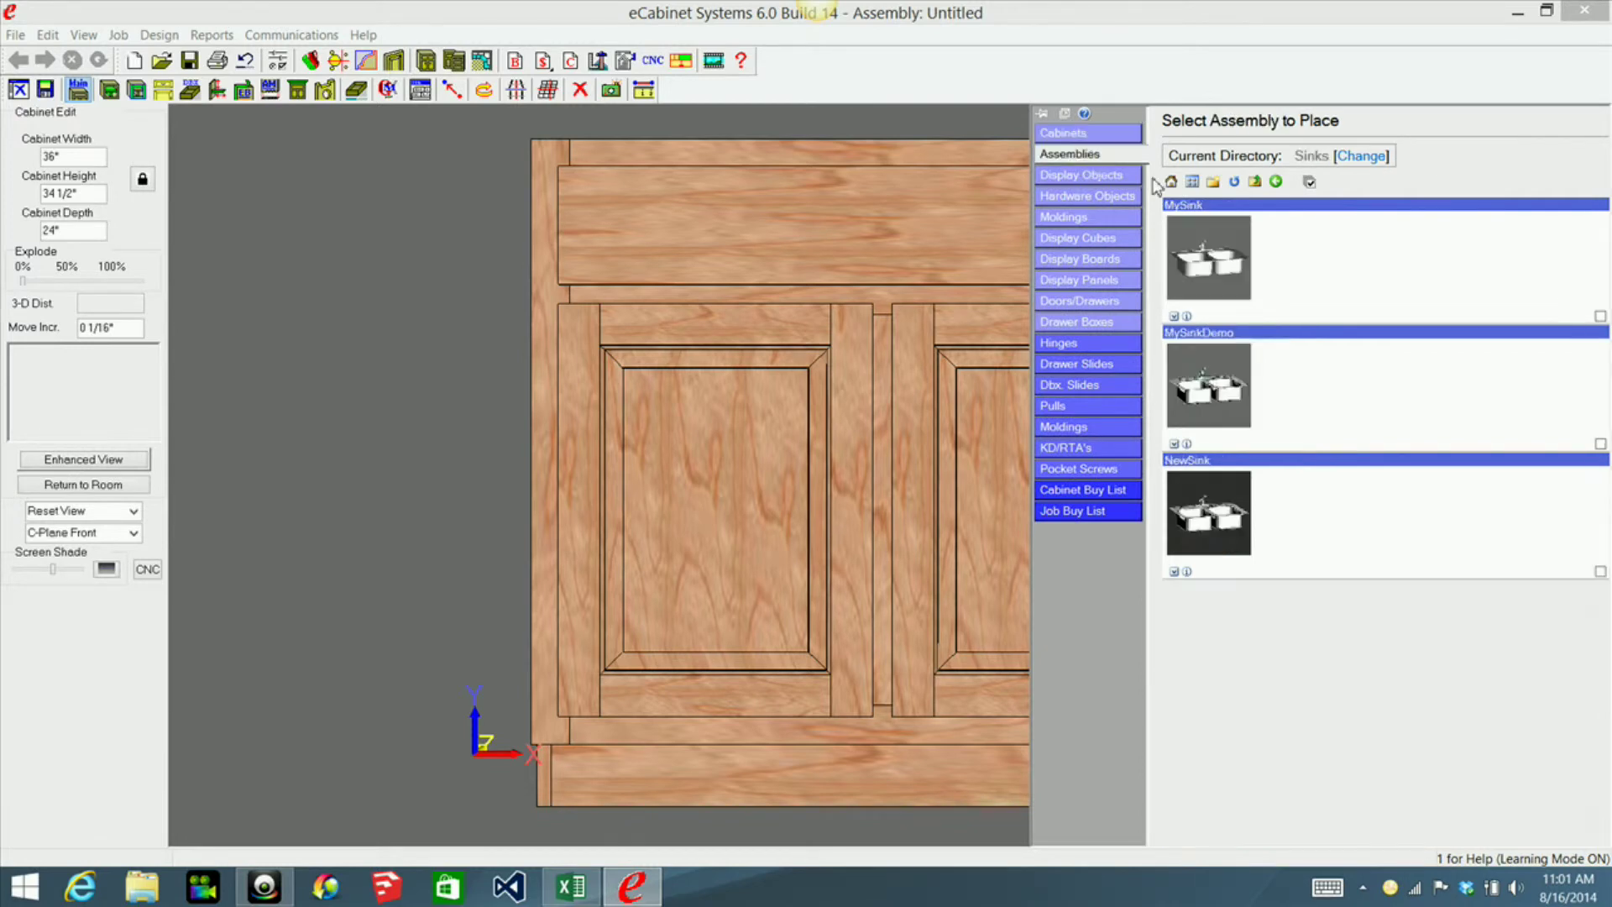
{"action": "left_click", "coordinate": [1217, 386]}
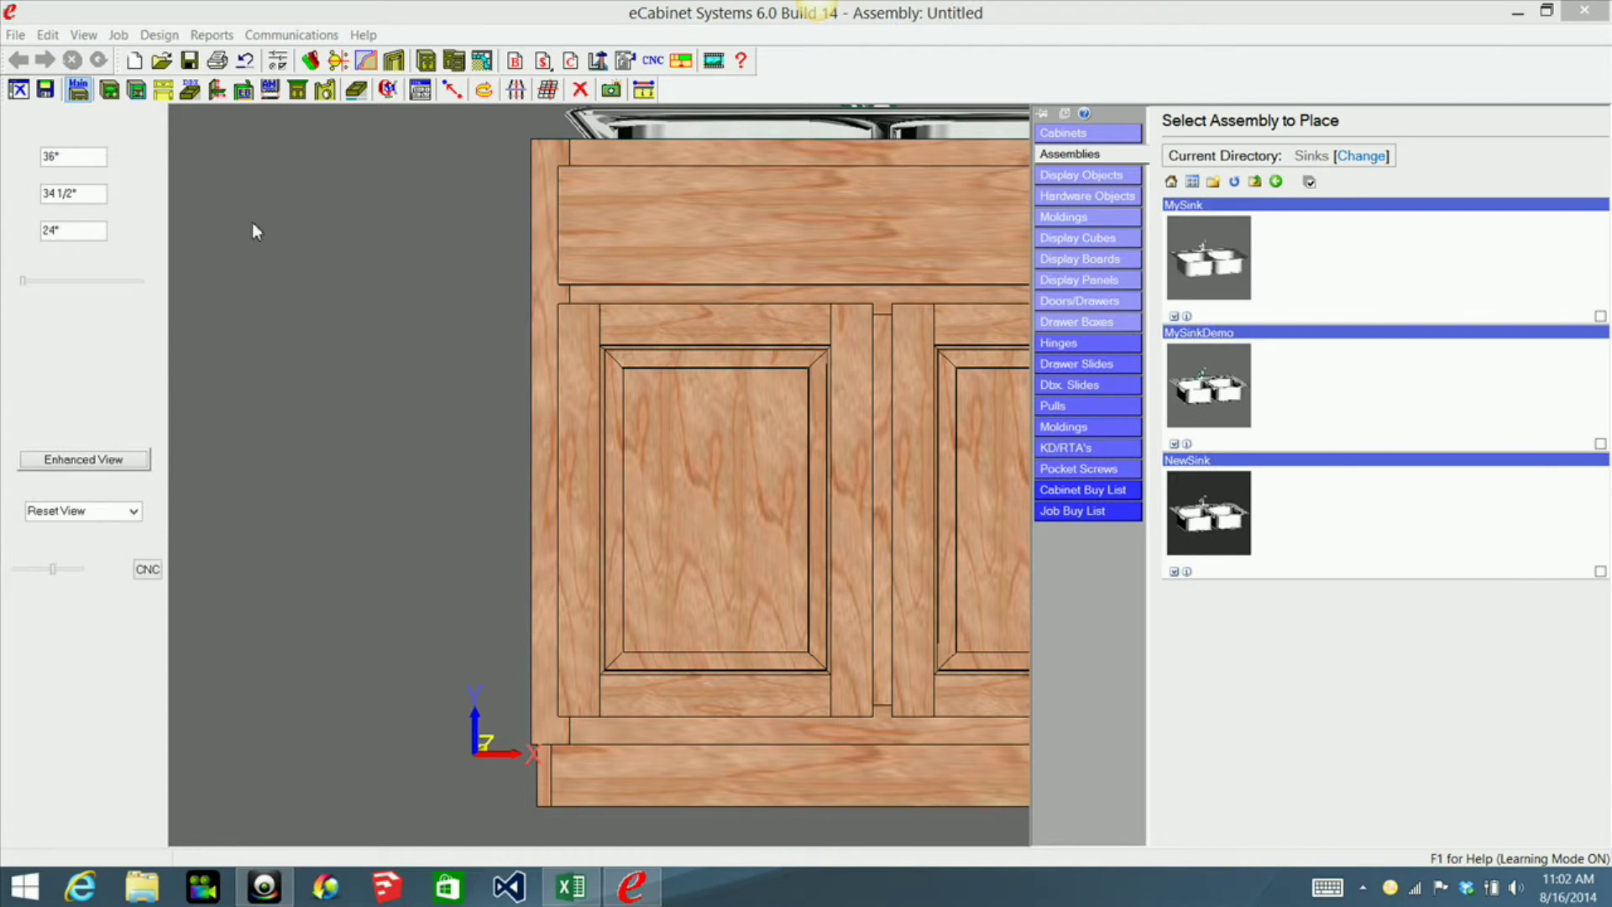
Select the sink, faucet and cabinet in the top view and associate the sink and faucet to the cabinet
{"action": "left_click", "coordinate": [252, 221]}
{"action": "key", "text": "f"}
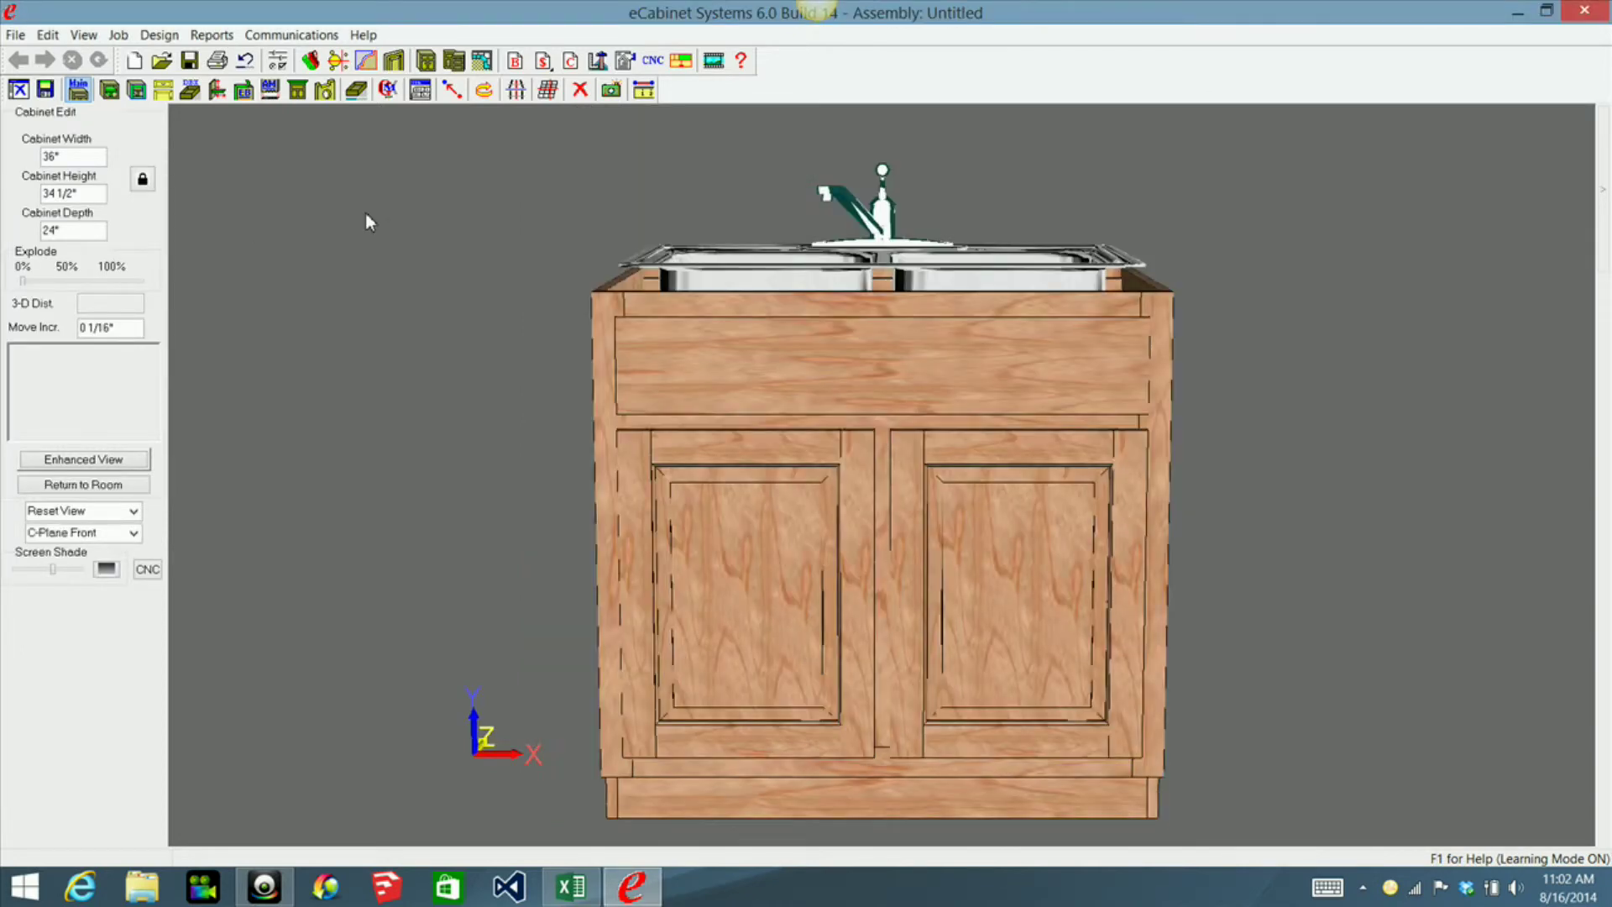
{"action": "key", "text": "t"}
{"action": "left_click", "coordinate": [713, 415]}
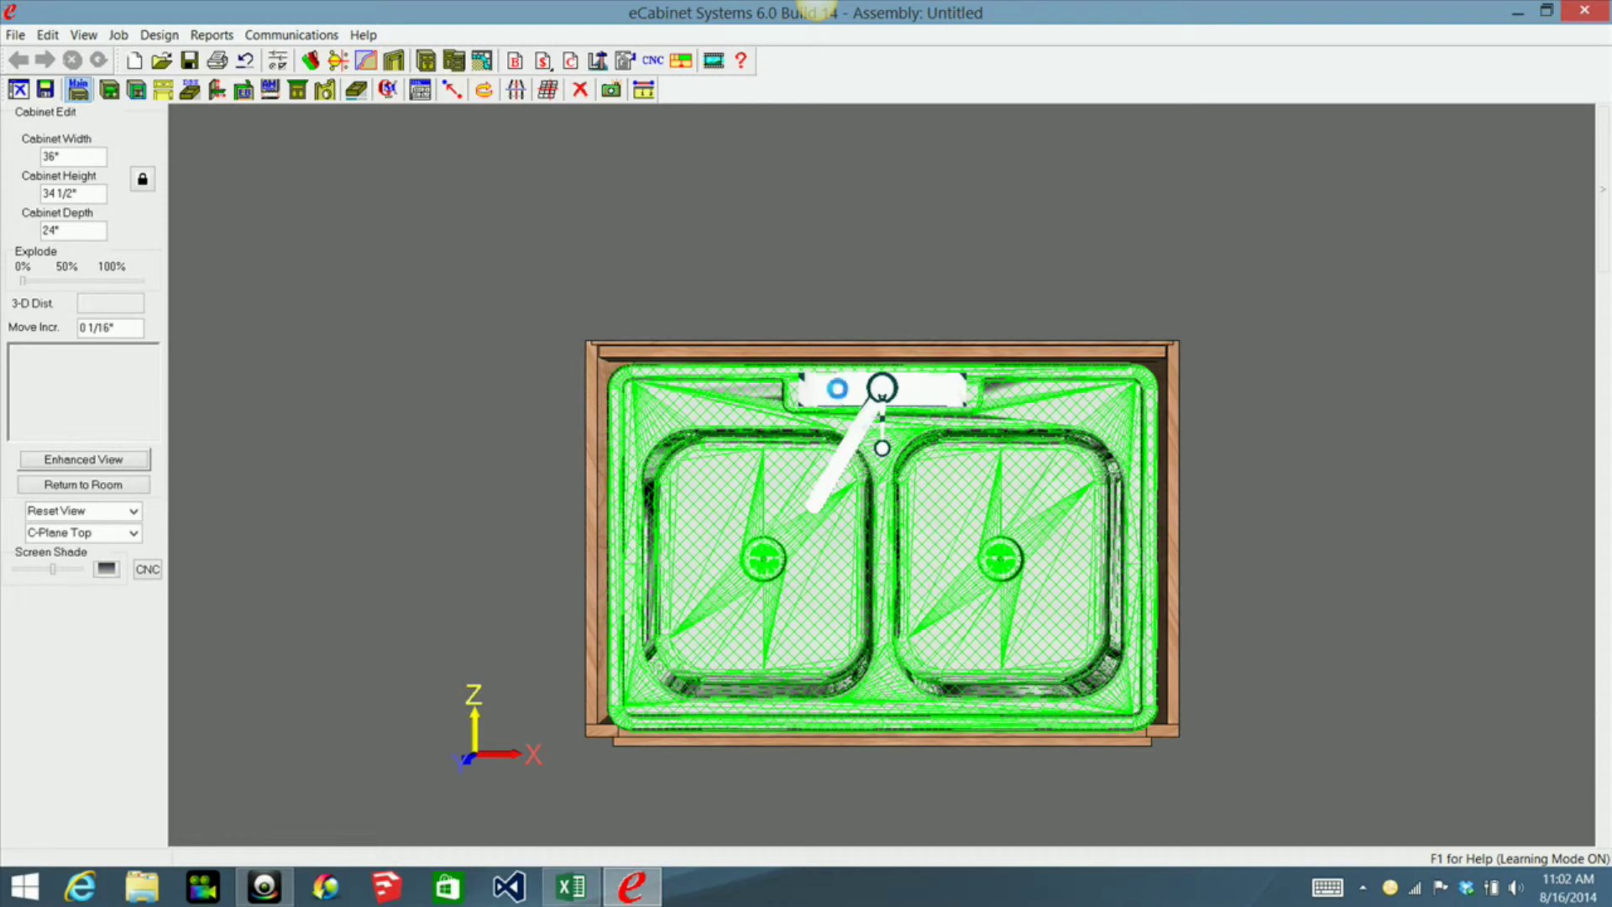
{"action": "left_click", "coordinate": [838, 395]}
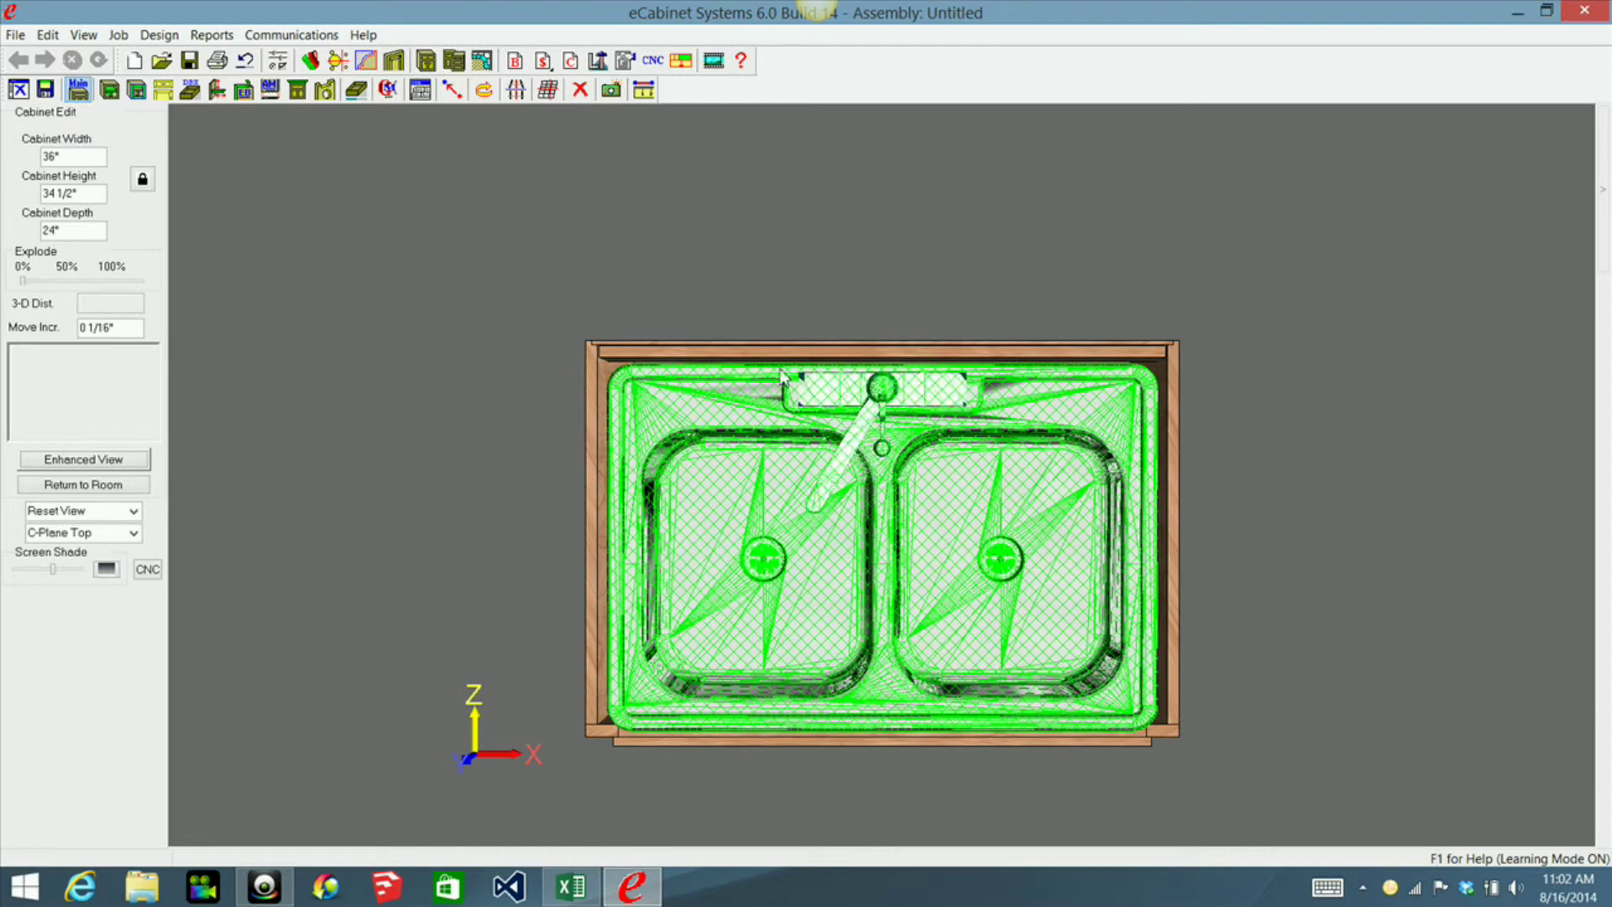
{"action": "left_click", "coordinate": [594, 375]}
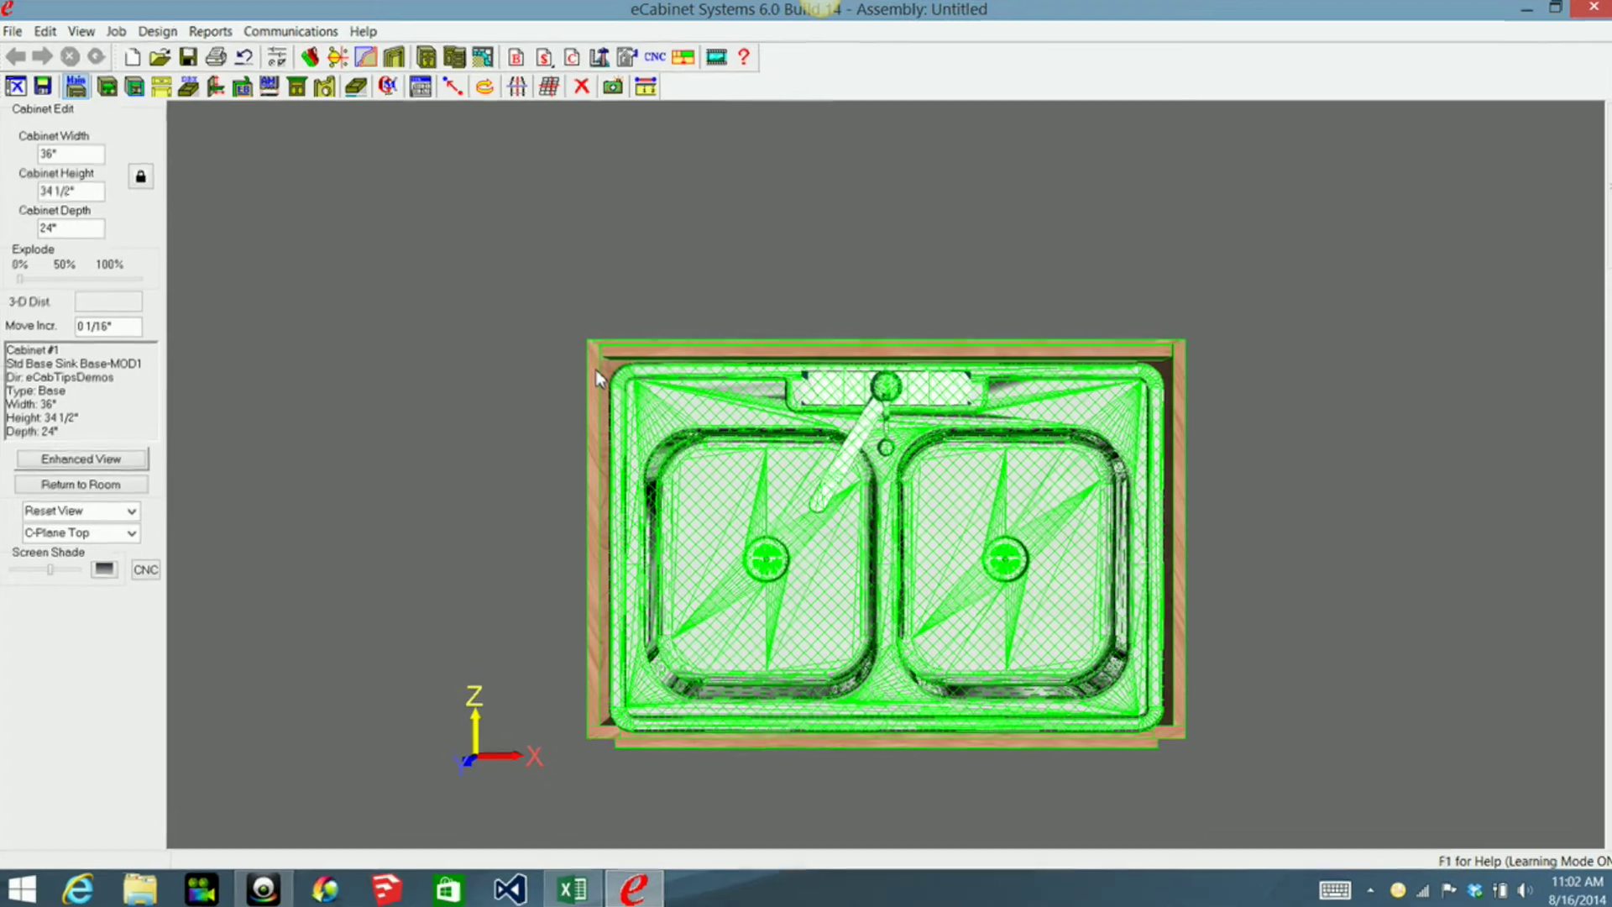
{"action": "right_click", "coordinate": [596, 370]}
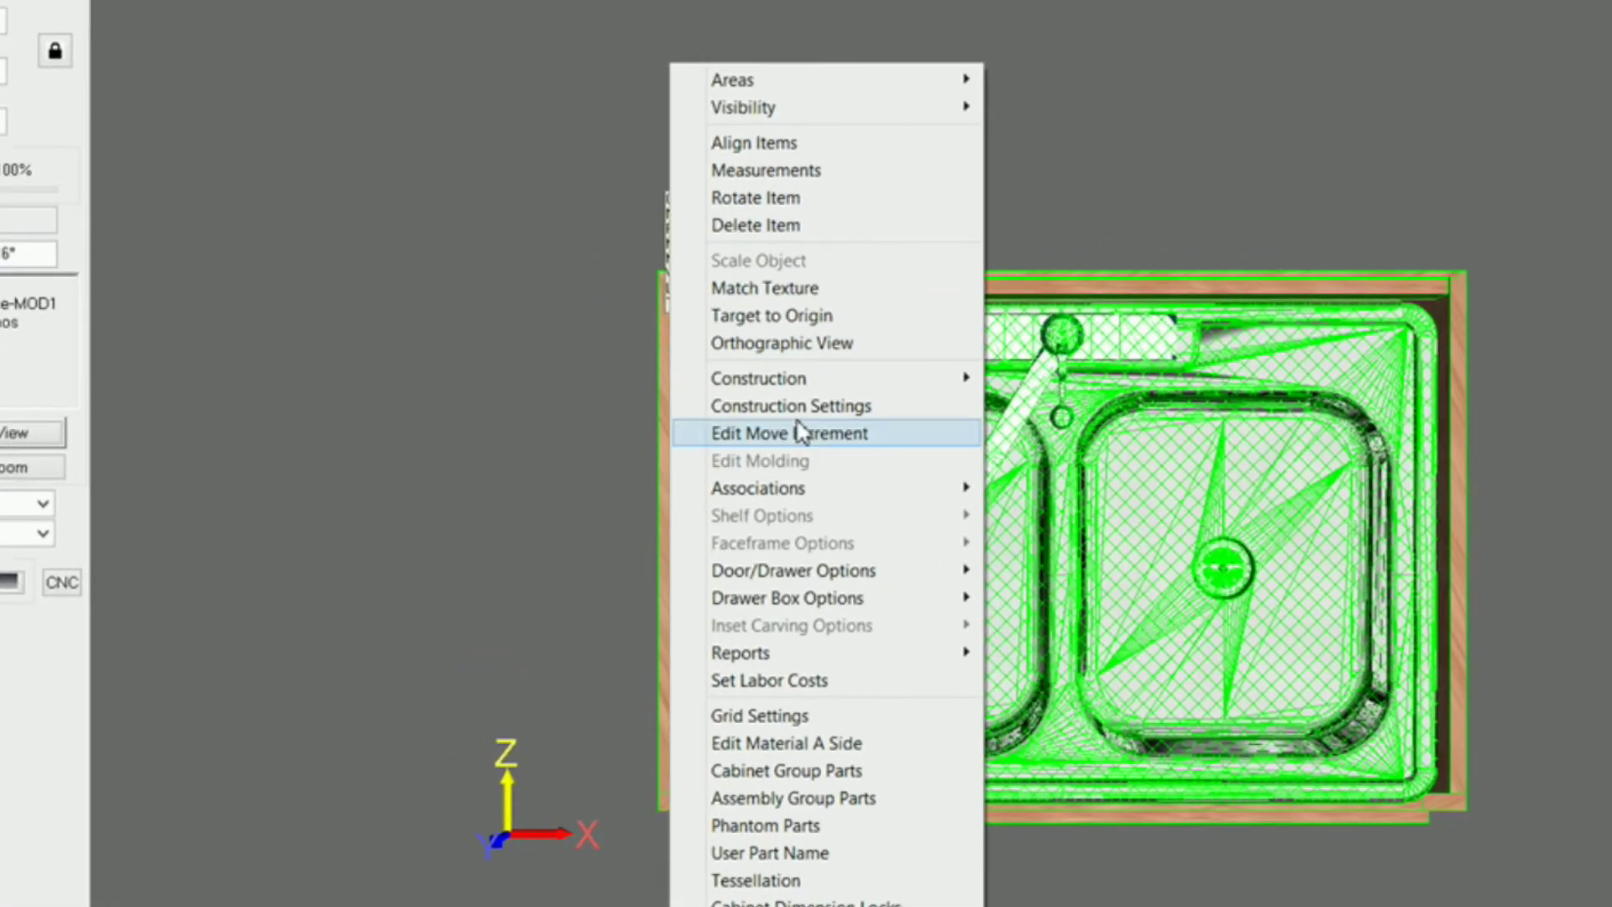
{"action": "mouse_move", "coordinate": [803, 493]}
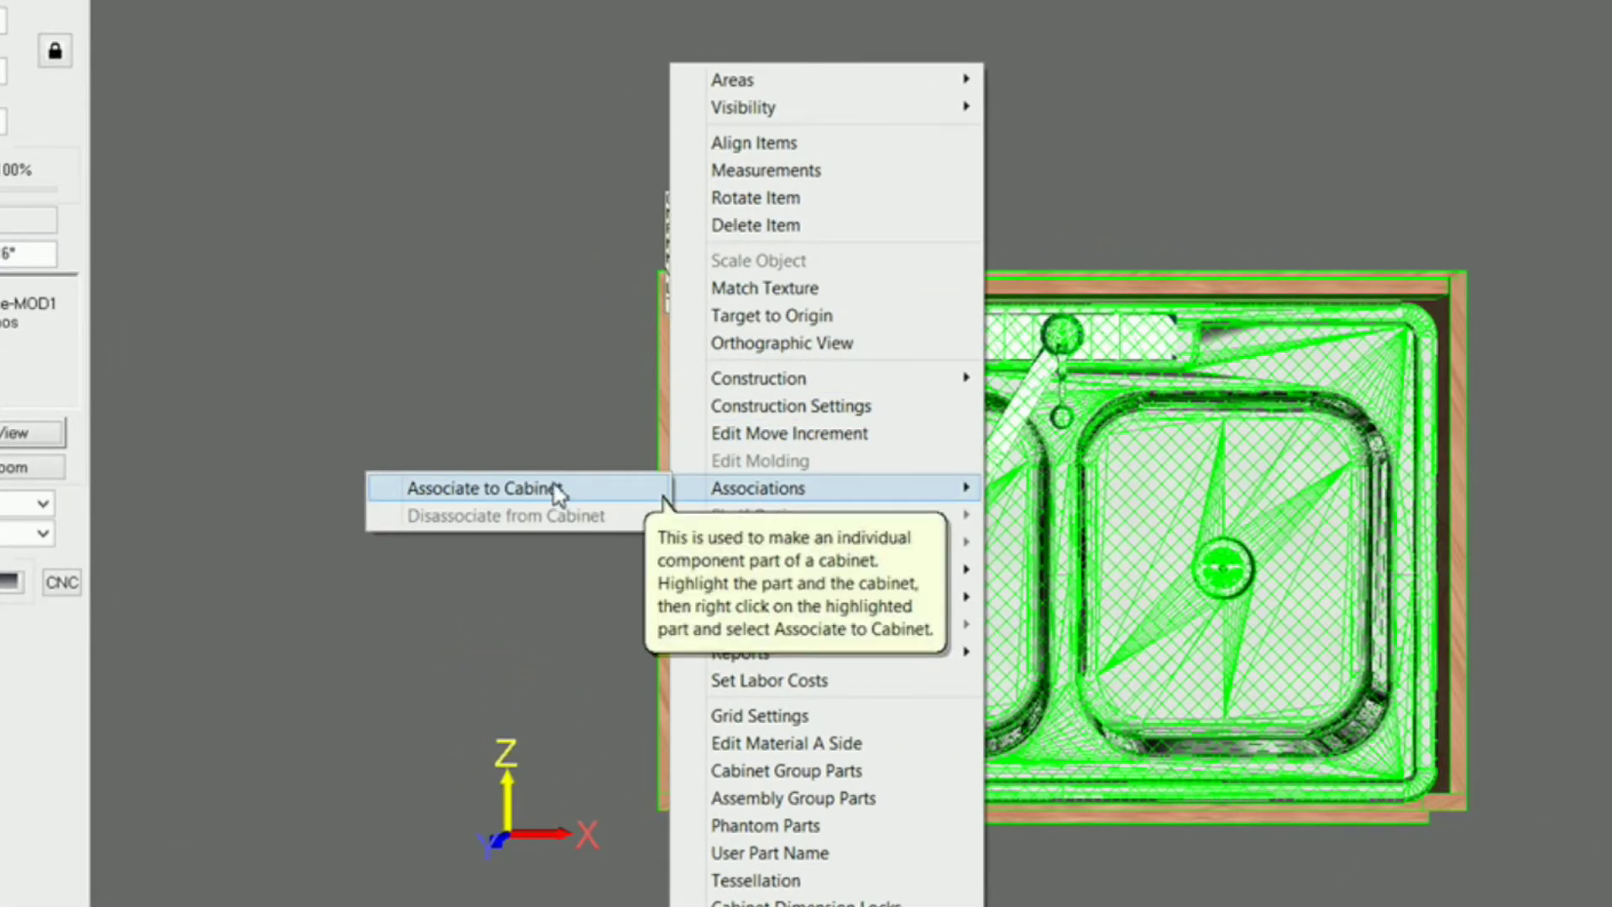
{"action": "left_click", "coordinate": [557, 490]}
{"action": "left_click", "coordinate": [995, 388]}
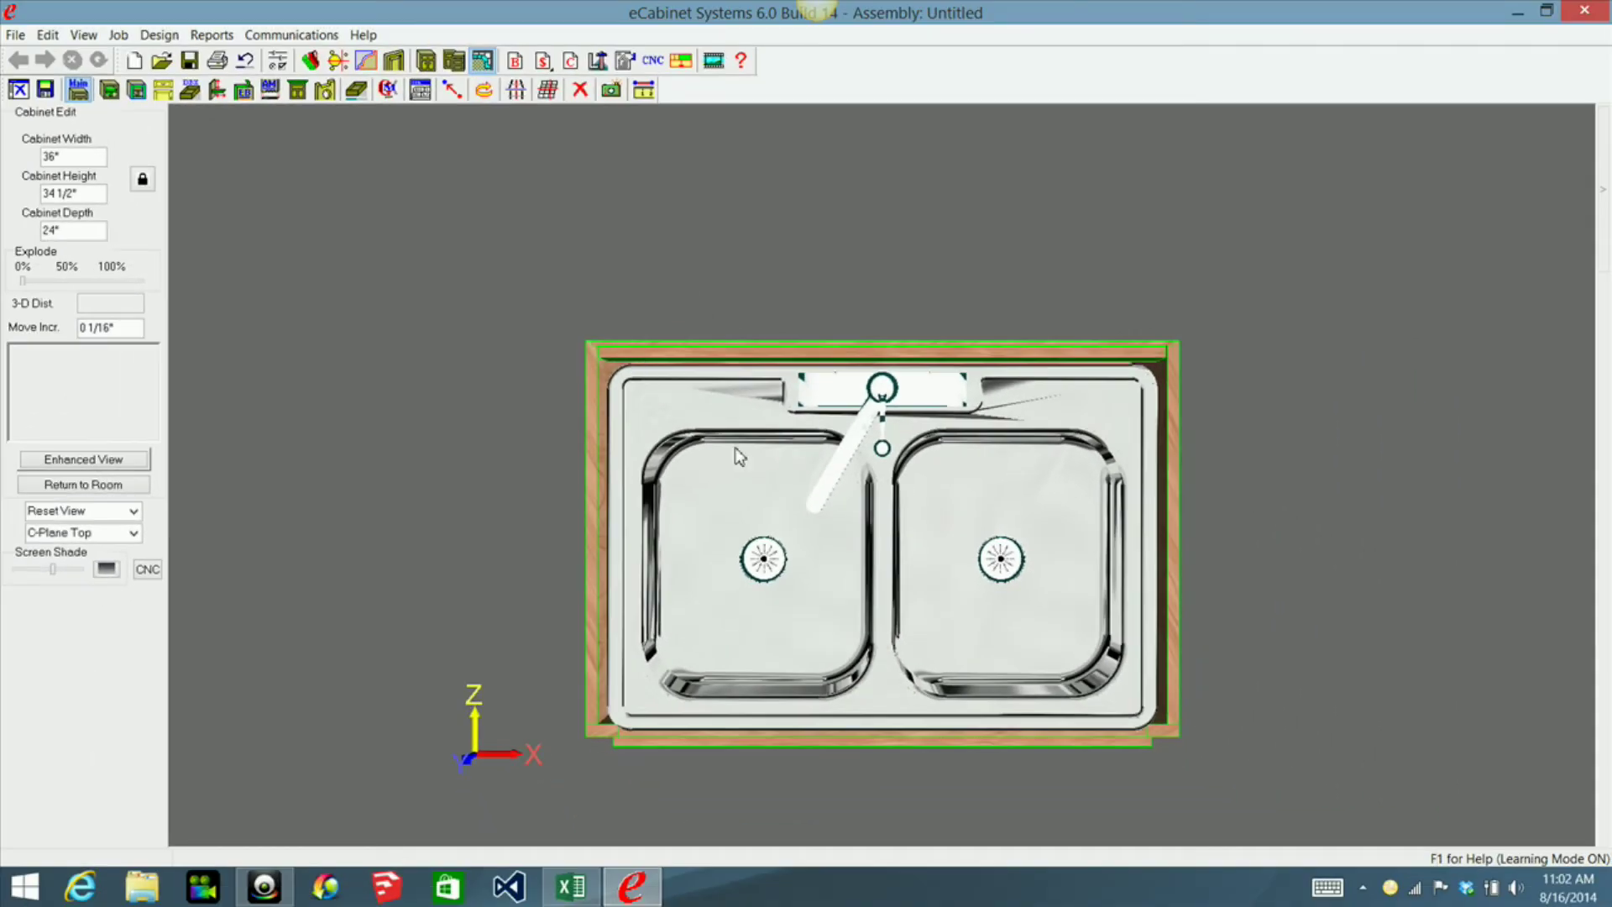
Clear the selection and return to the room, applying the cabinet changes
{"action": "key", "text": "Escape"}
{"action": "left_click", "coordinate": [735, 489]}
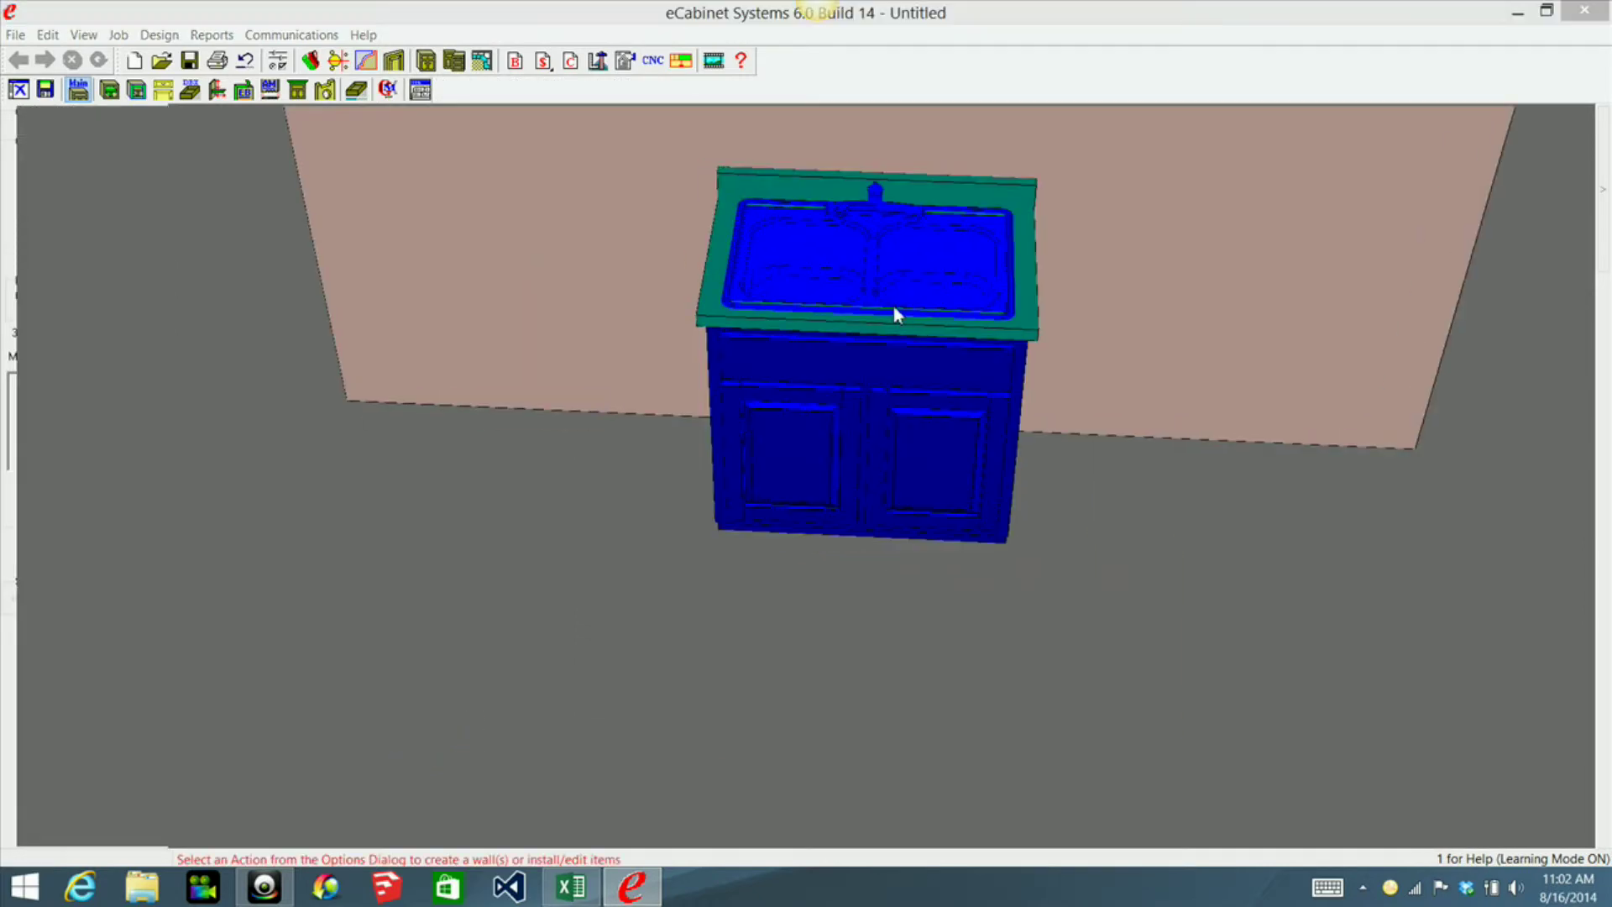
{"action": "right_click", "coordinate": [1041, 358]}
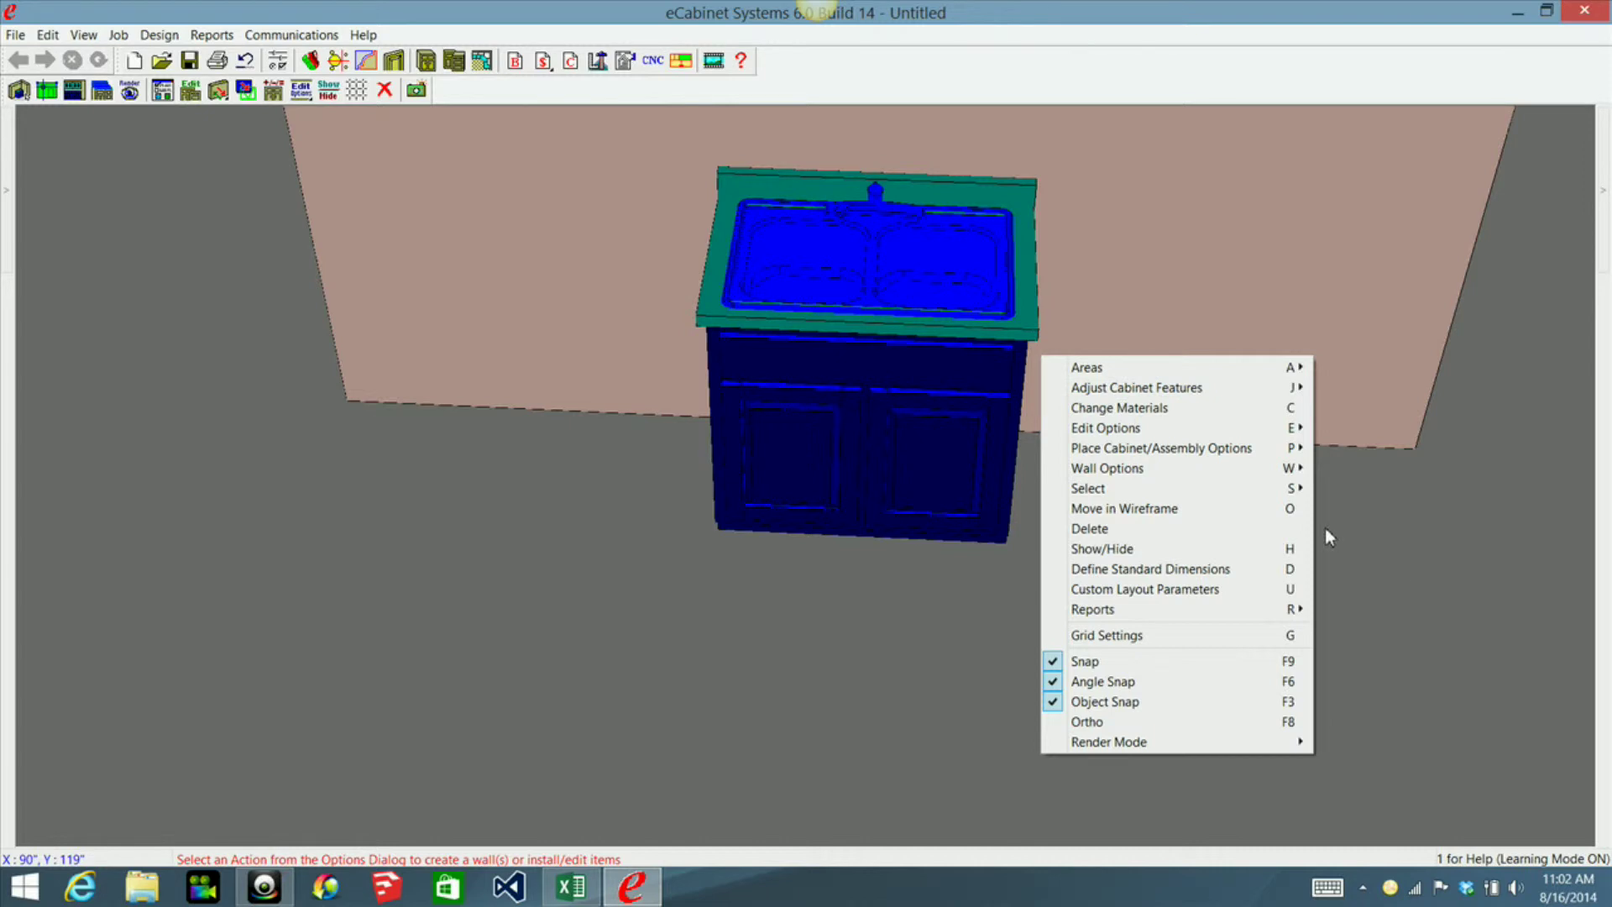
{"action": "left_click", "coordinate": [1455, 534]}
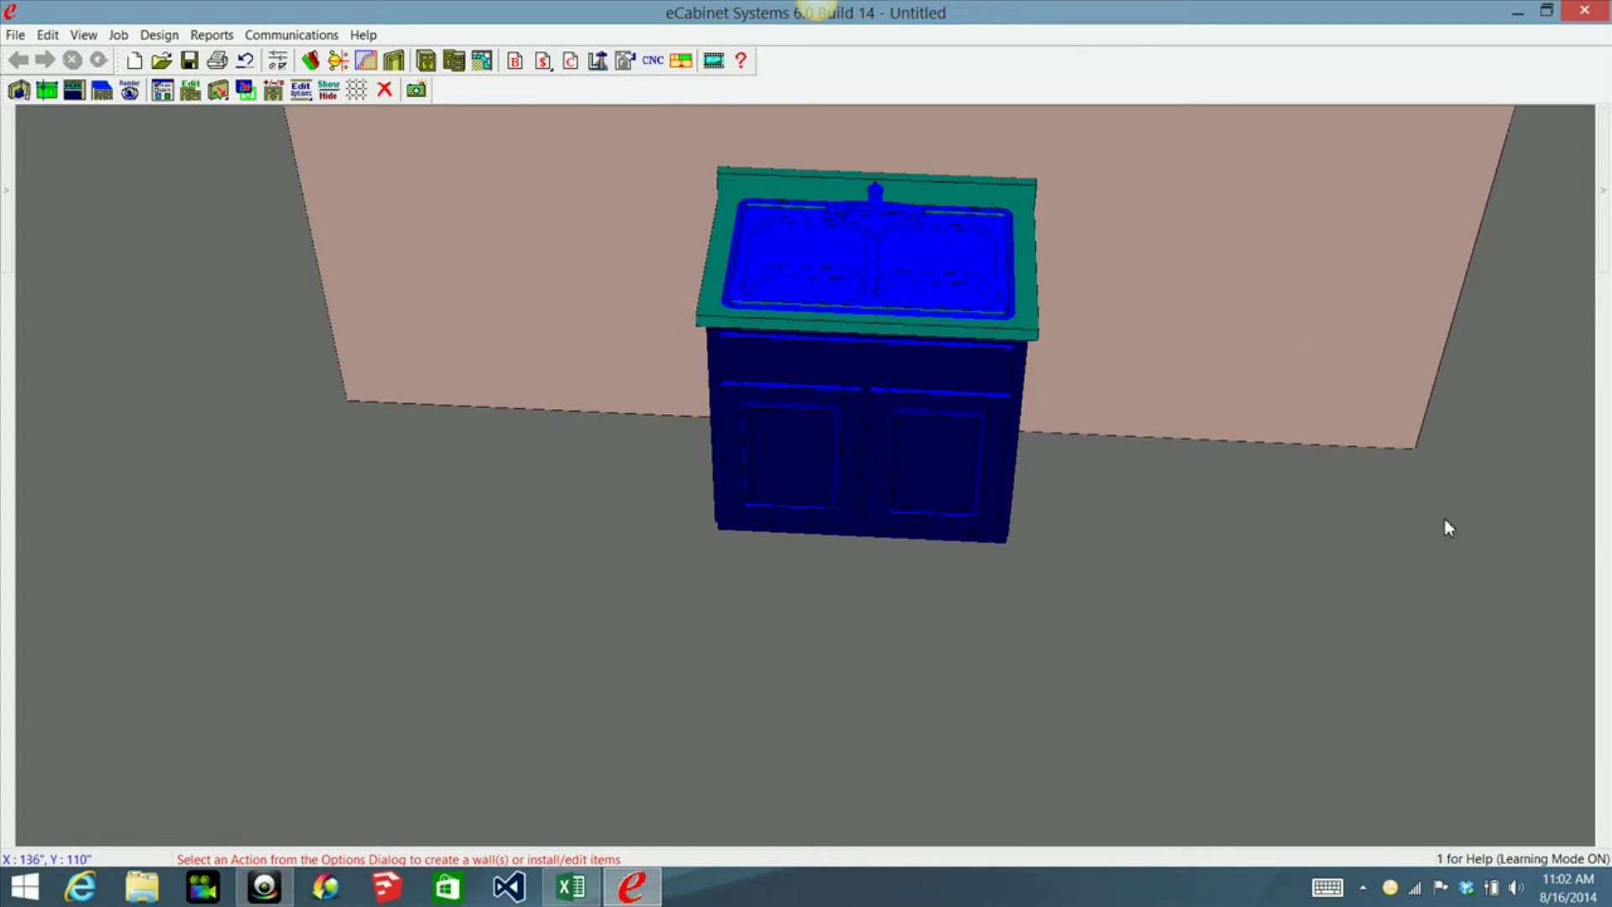
{"action": "right_click", "coordinate": [1130, 439]}
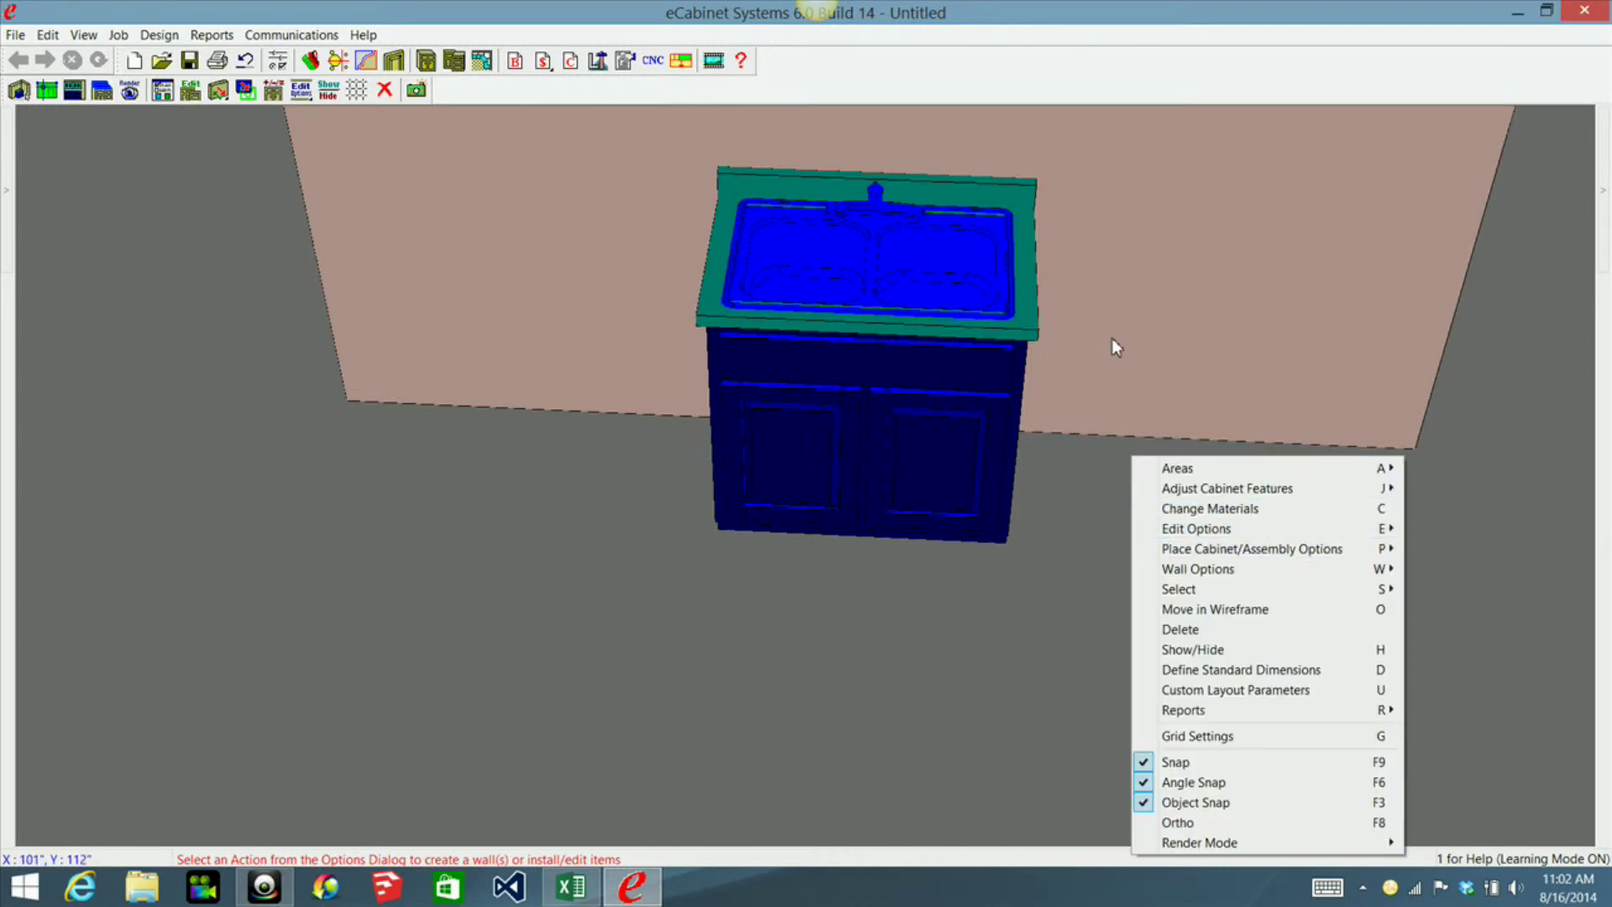
{"action": "left_click", "coordinate": [1081, 339]}
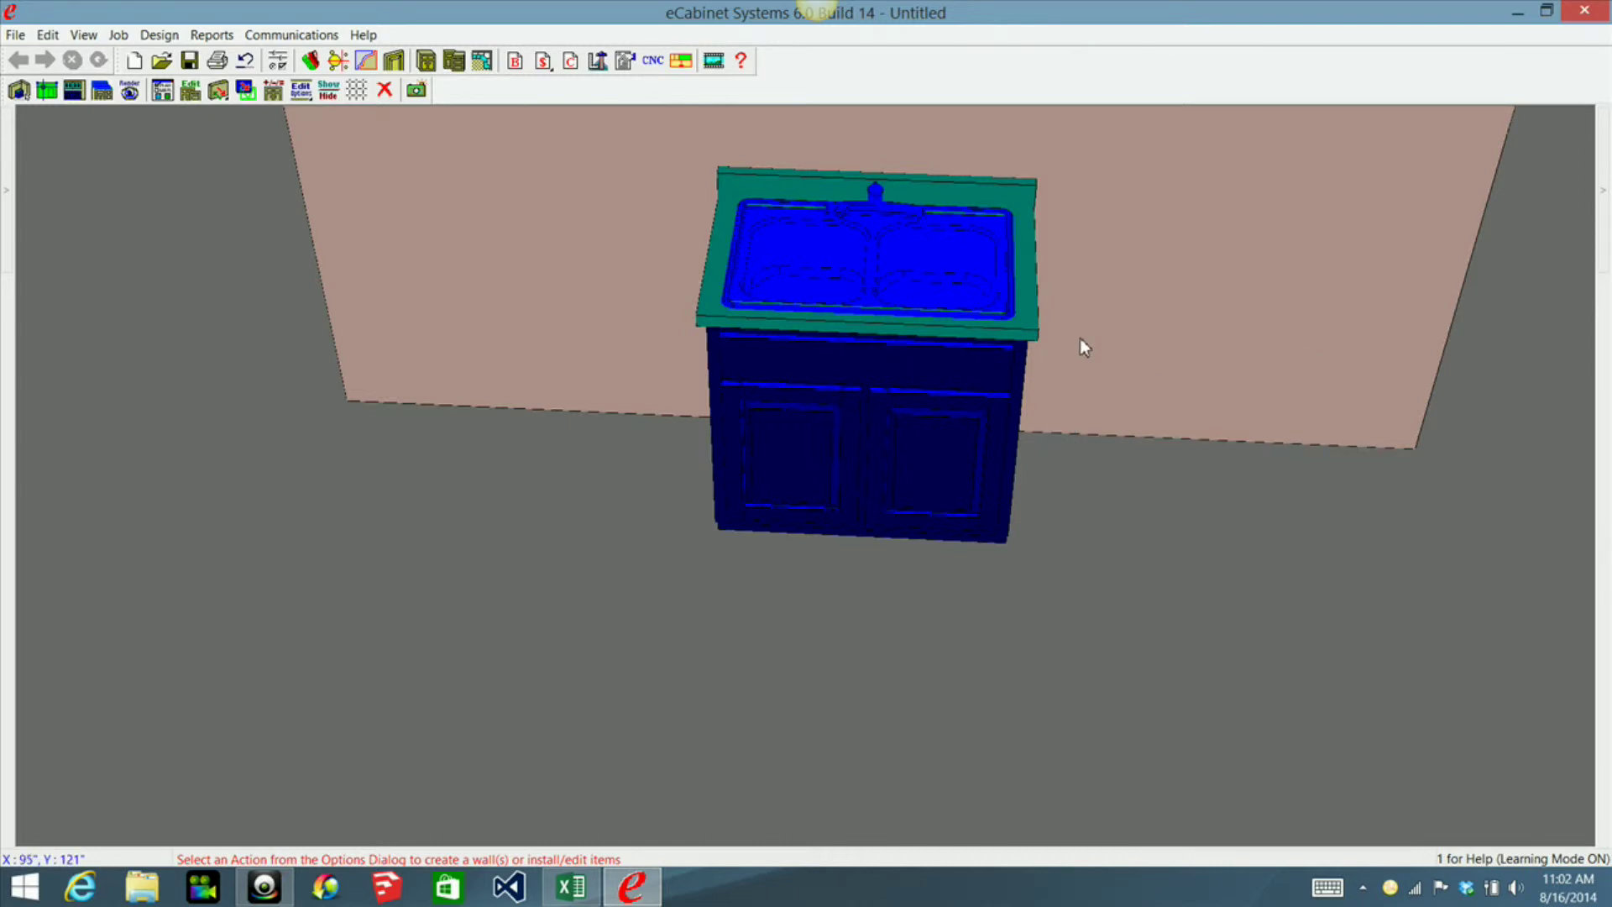
{"action": "right_click", "coordinate": [924, 245]}
{"action": "mouse_move", "coordinate": [966, 312]}
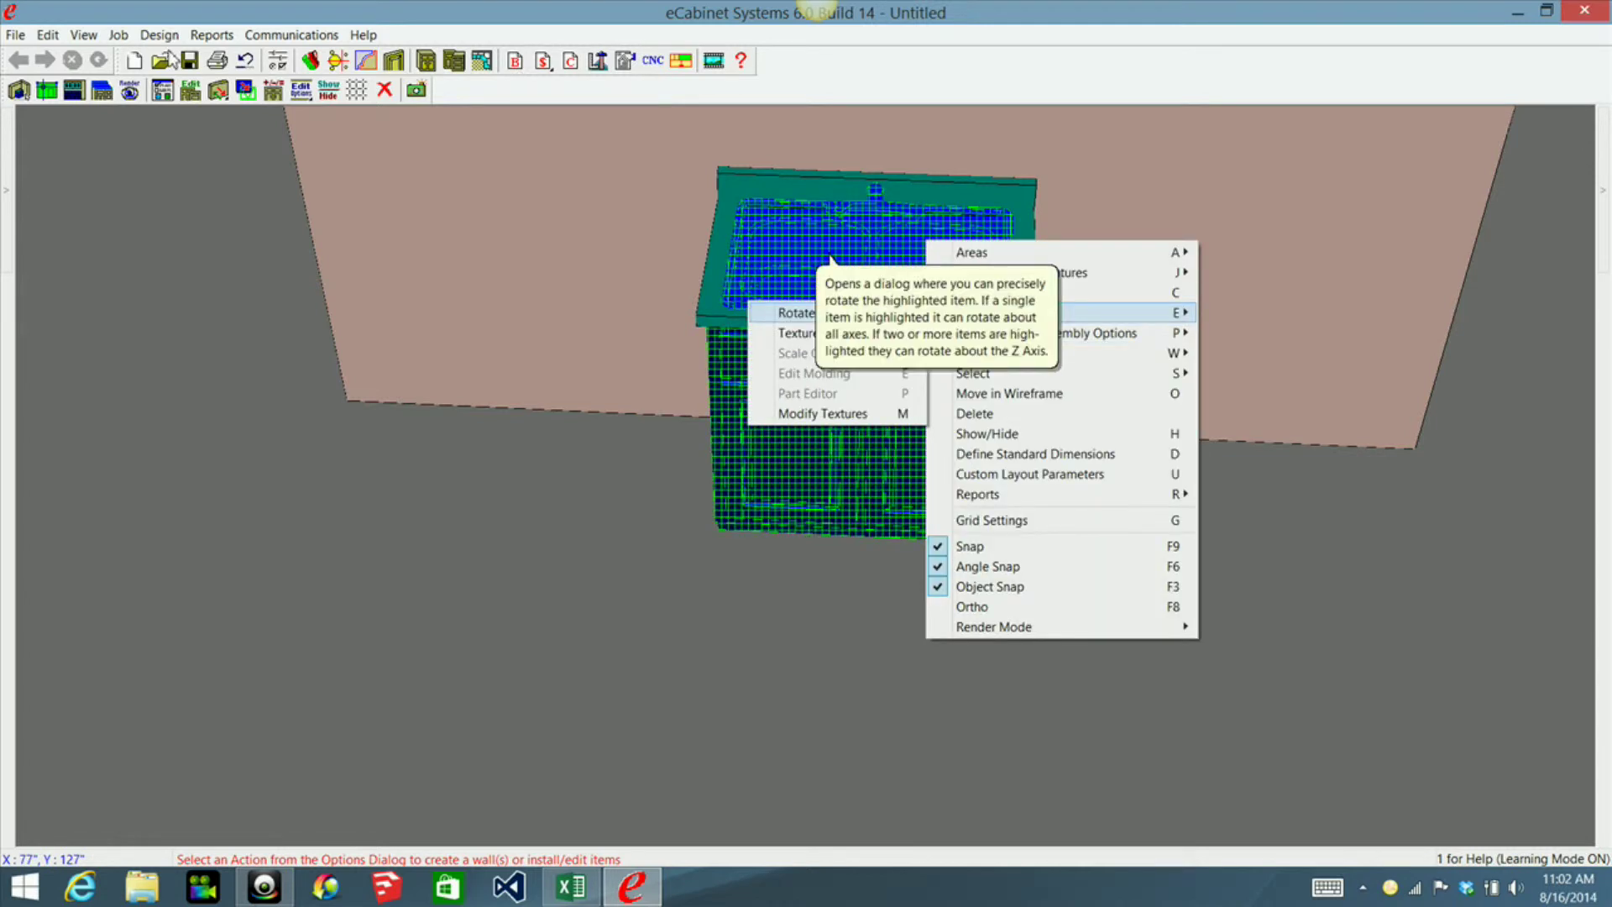
{"action": "left_click", "coordinate": [653, 370]}
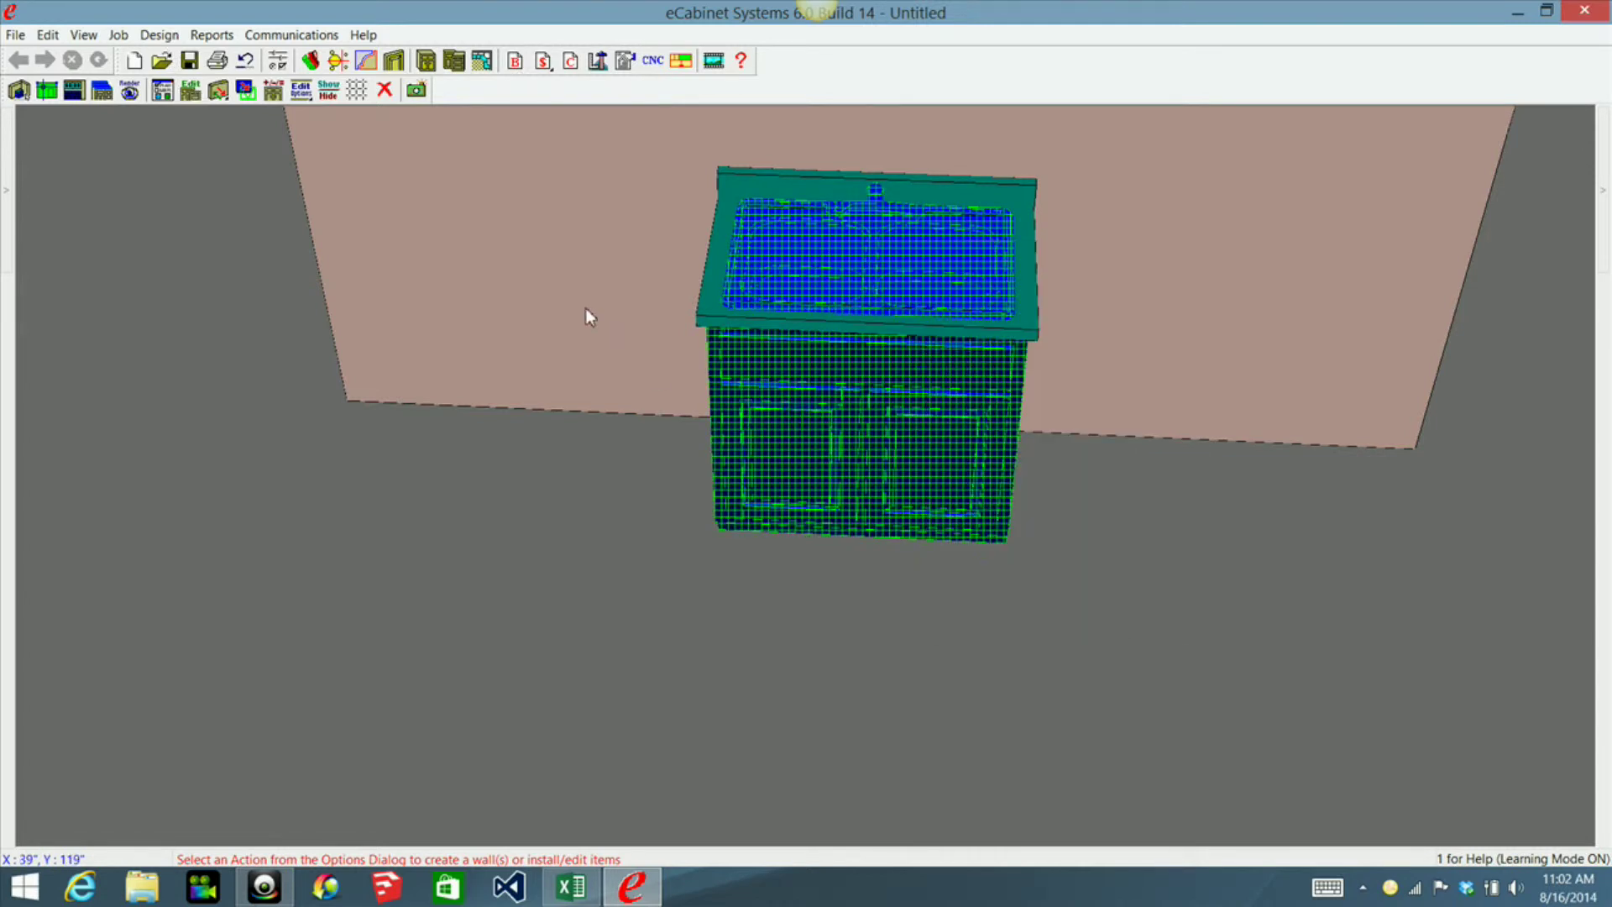
{"action": "left_click", "coordinate": [817, 249]}
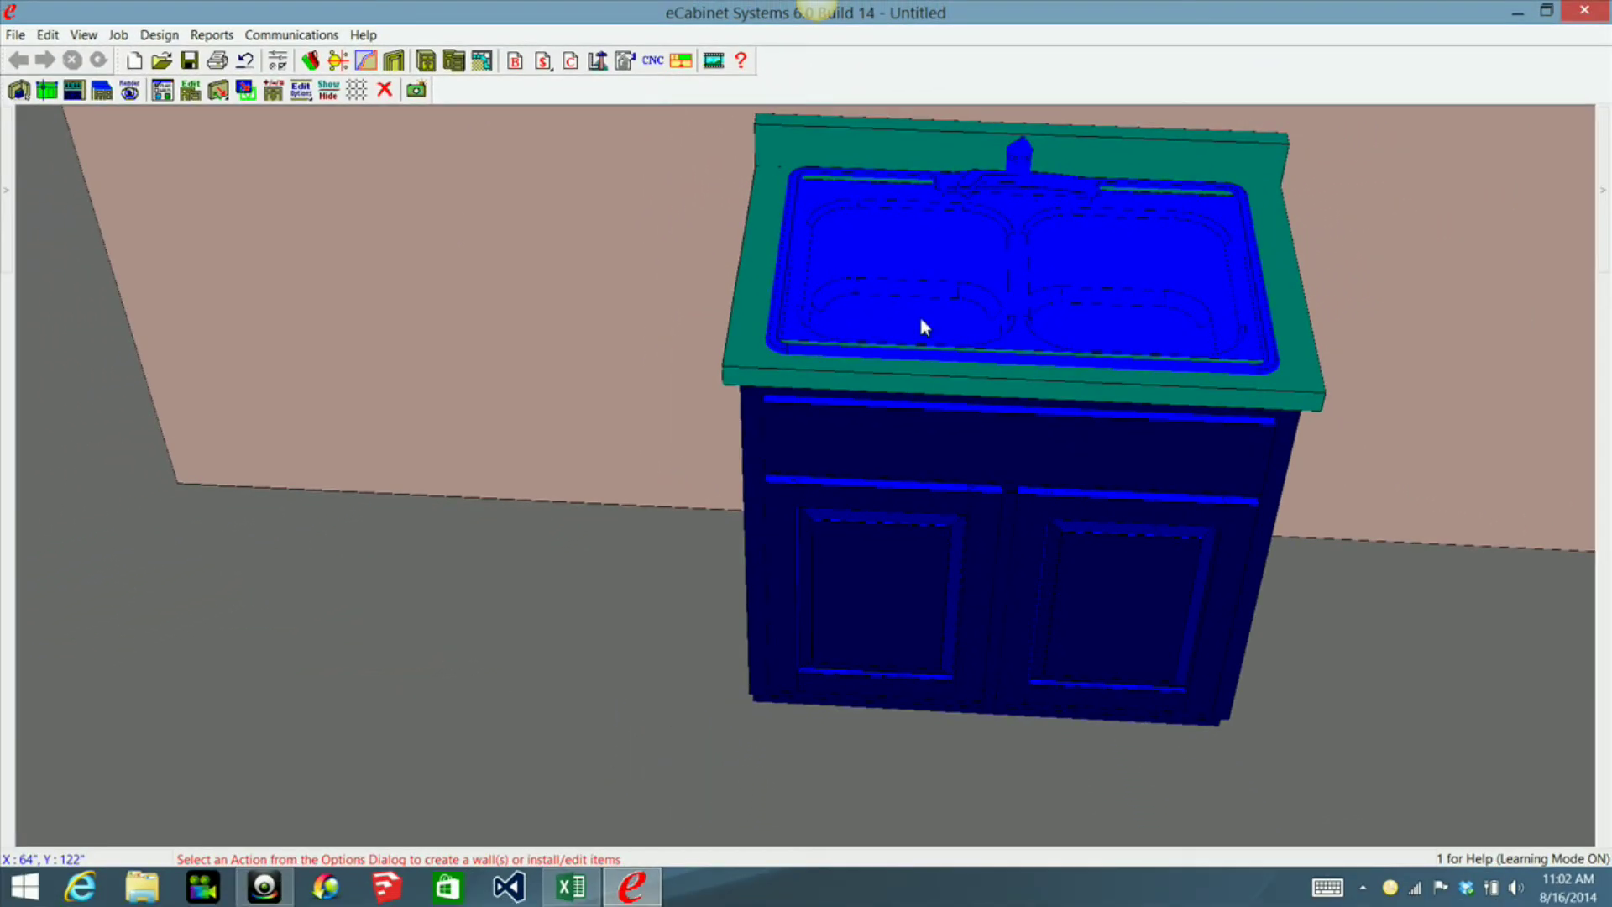
Open the sink base cabinet from the room for editing and delete the sink from it
{"action": "left_click", "coordinate": [923, 328]}
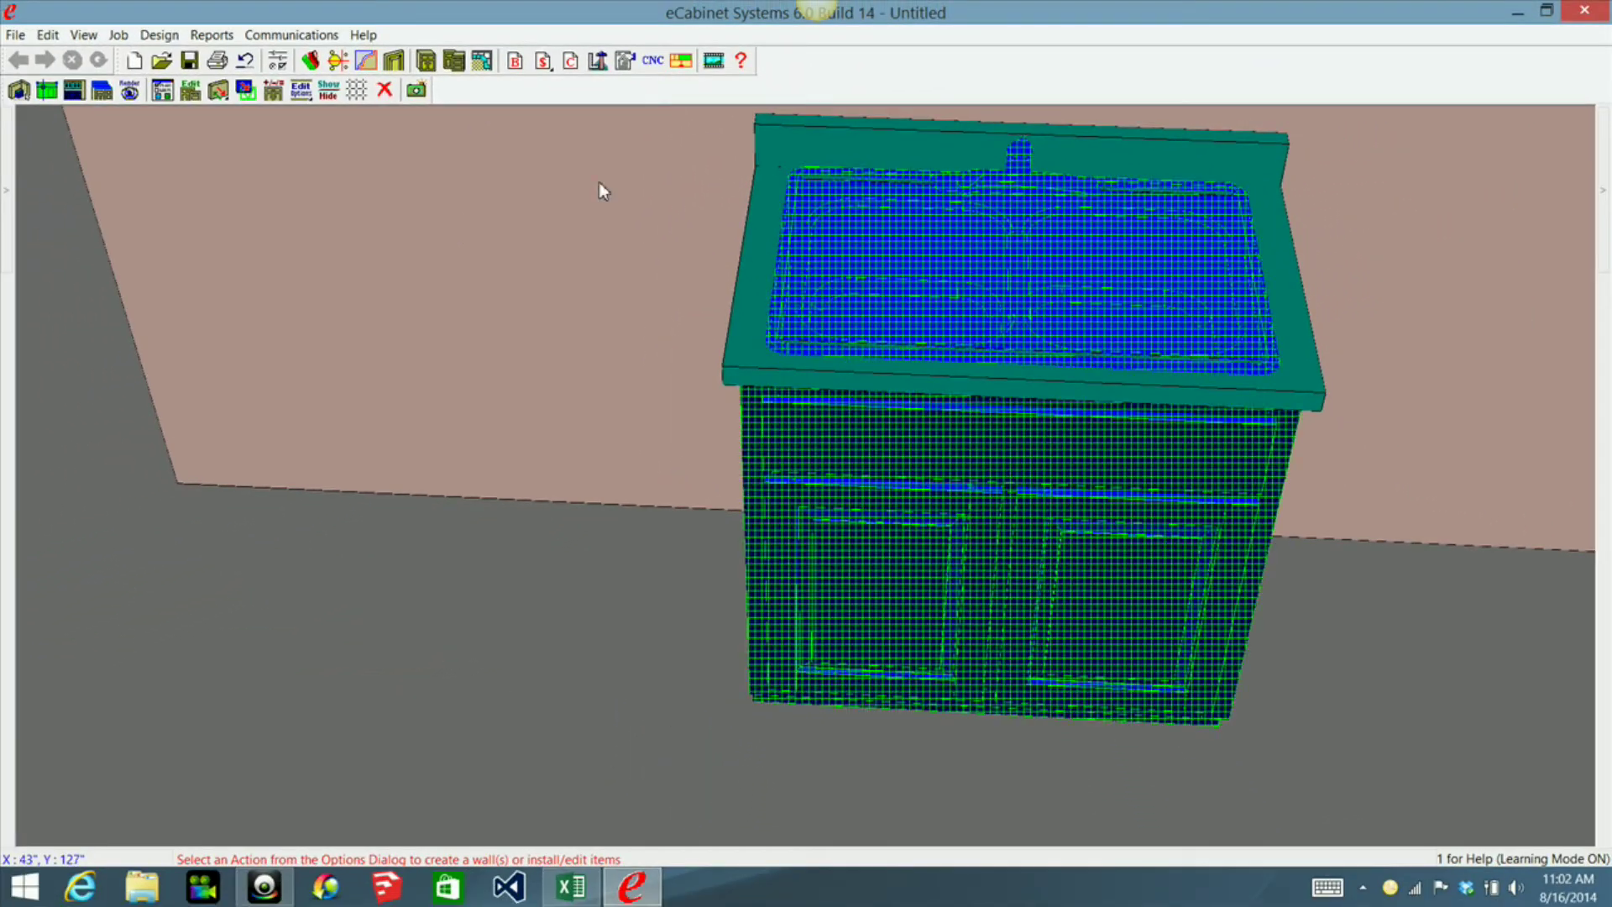
{"action": "left_click", "coordinate": [192, 90]}
{"action": "left_click", "coordinate": [1047, 364]}
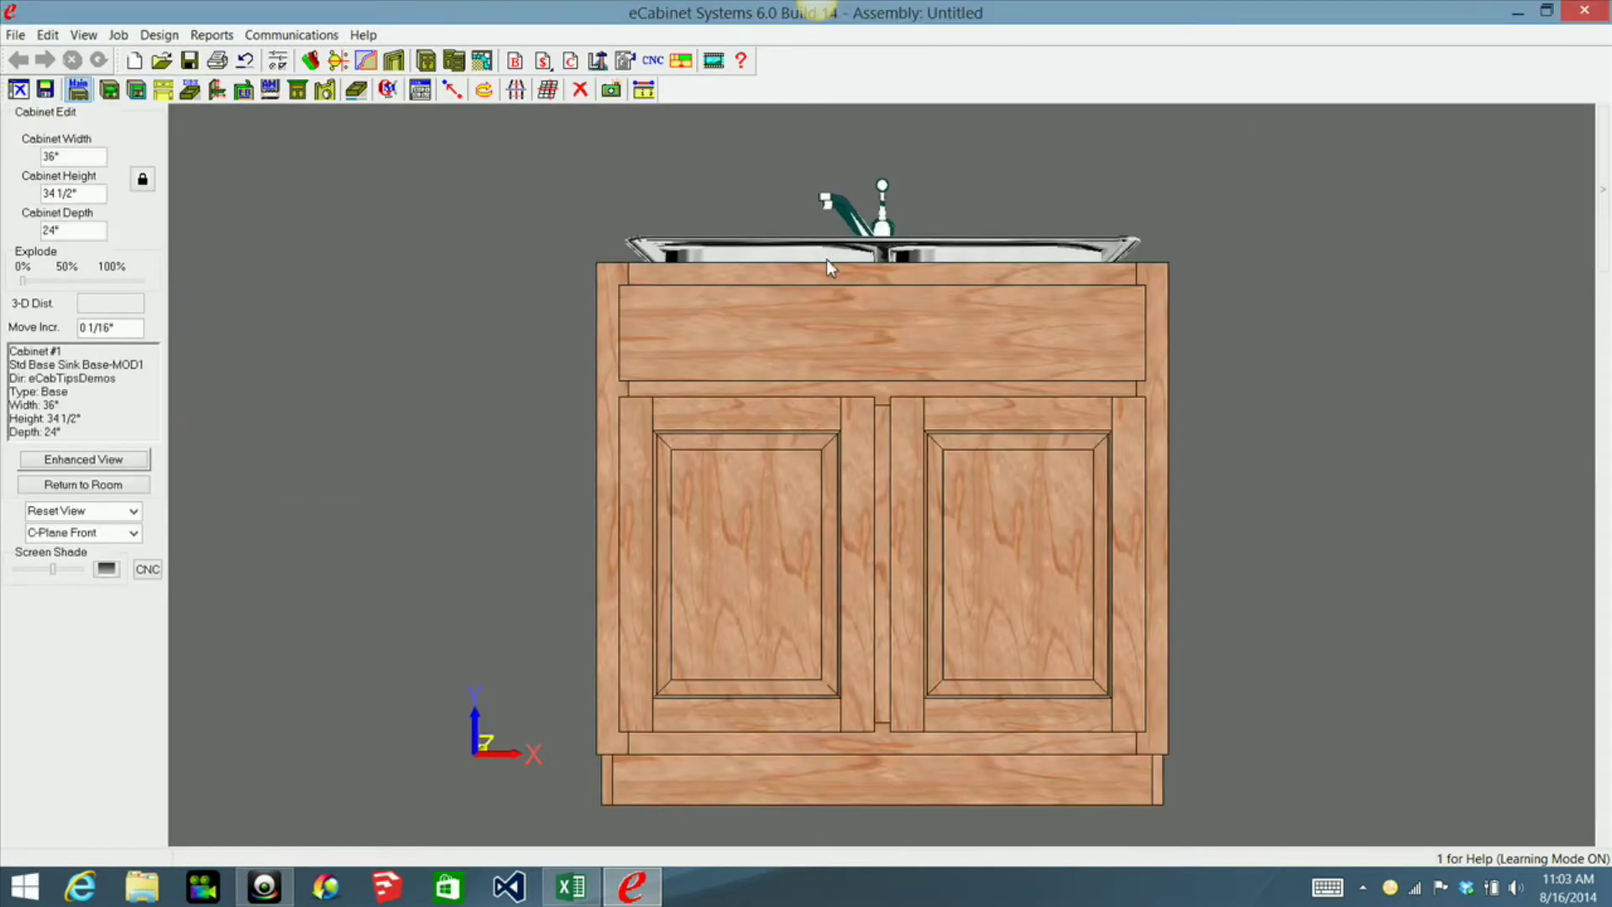
{"action": "left_click", "coordinate": [826, 255]}
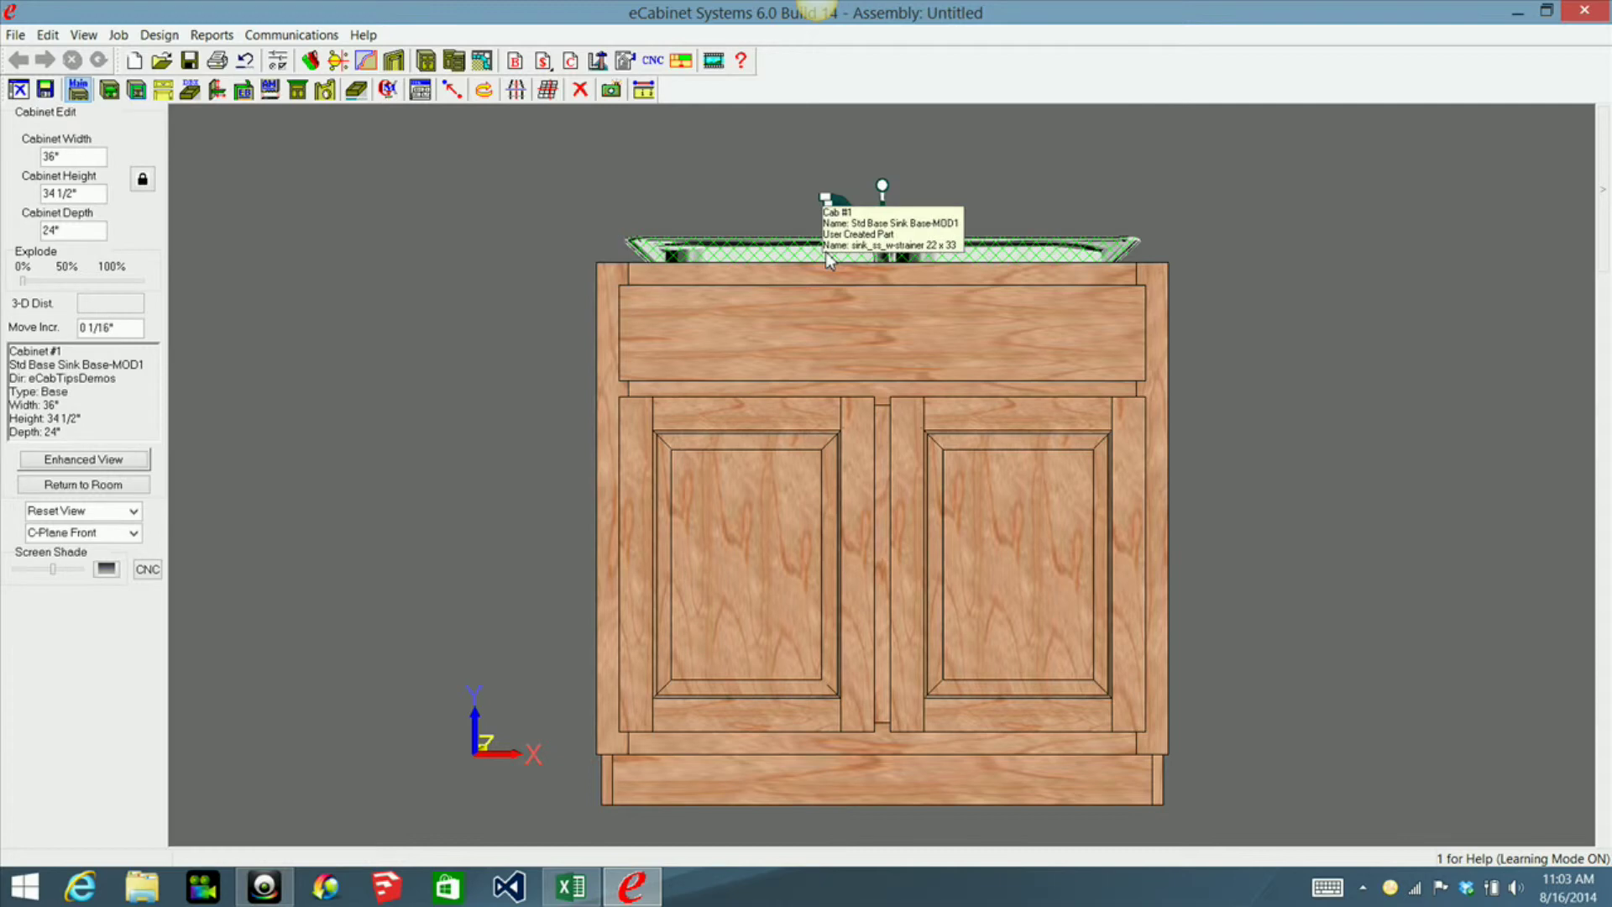
{"action": "right_click", "coordinate": [827, 255]}
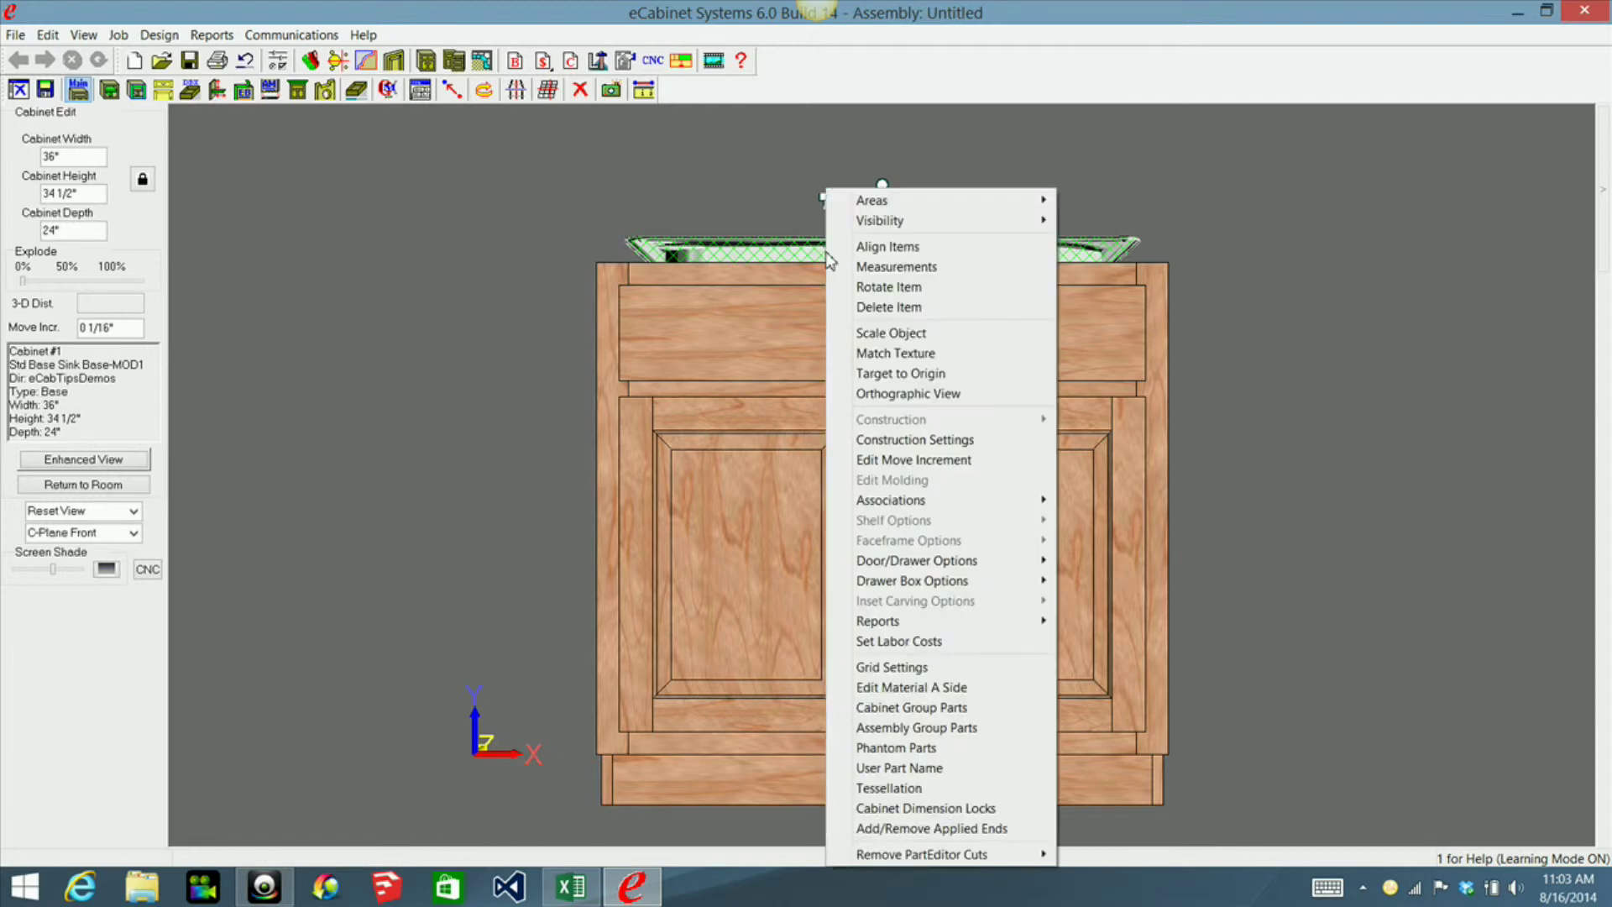
{"action": "left_click", "coordinate": [891, 305]}
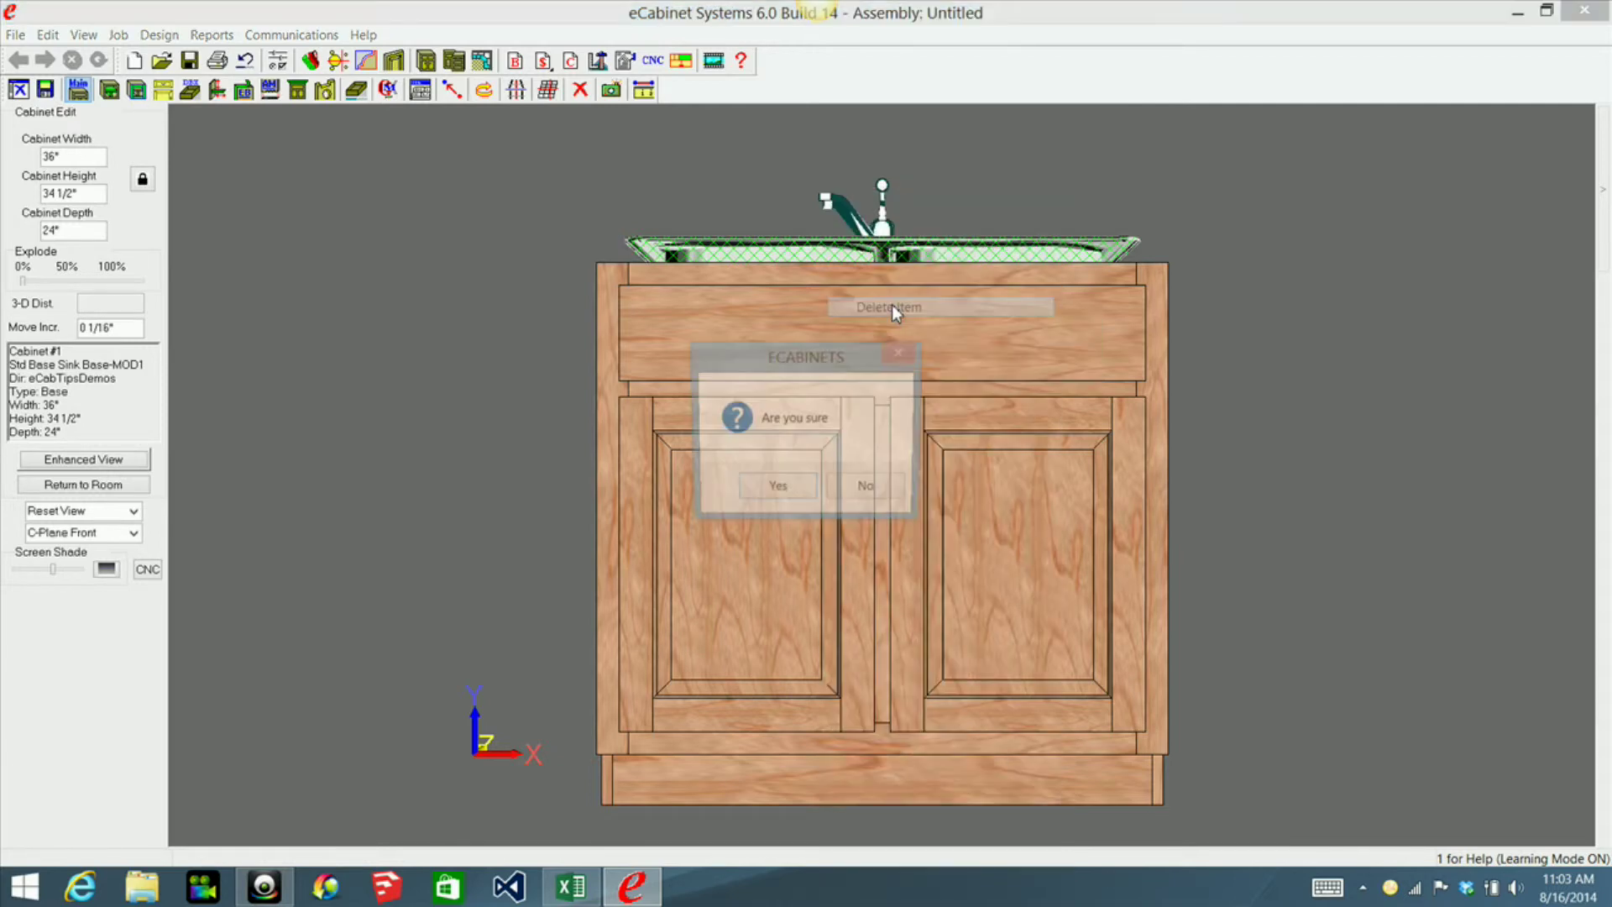
{"action": "left_click", "coordinate": [786, 493]}
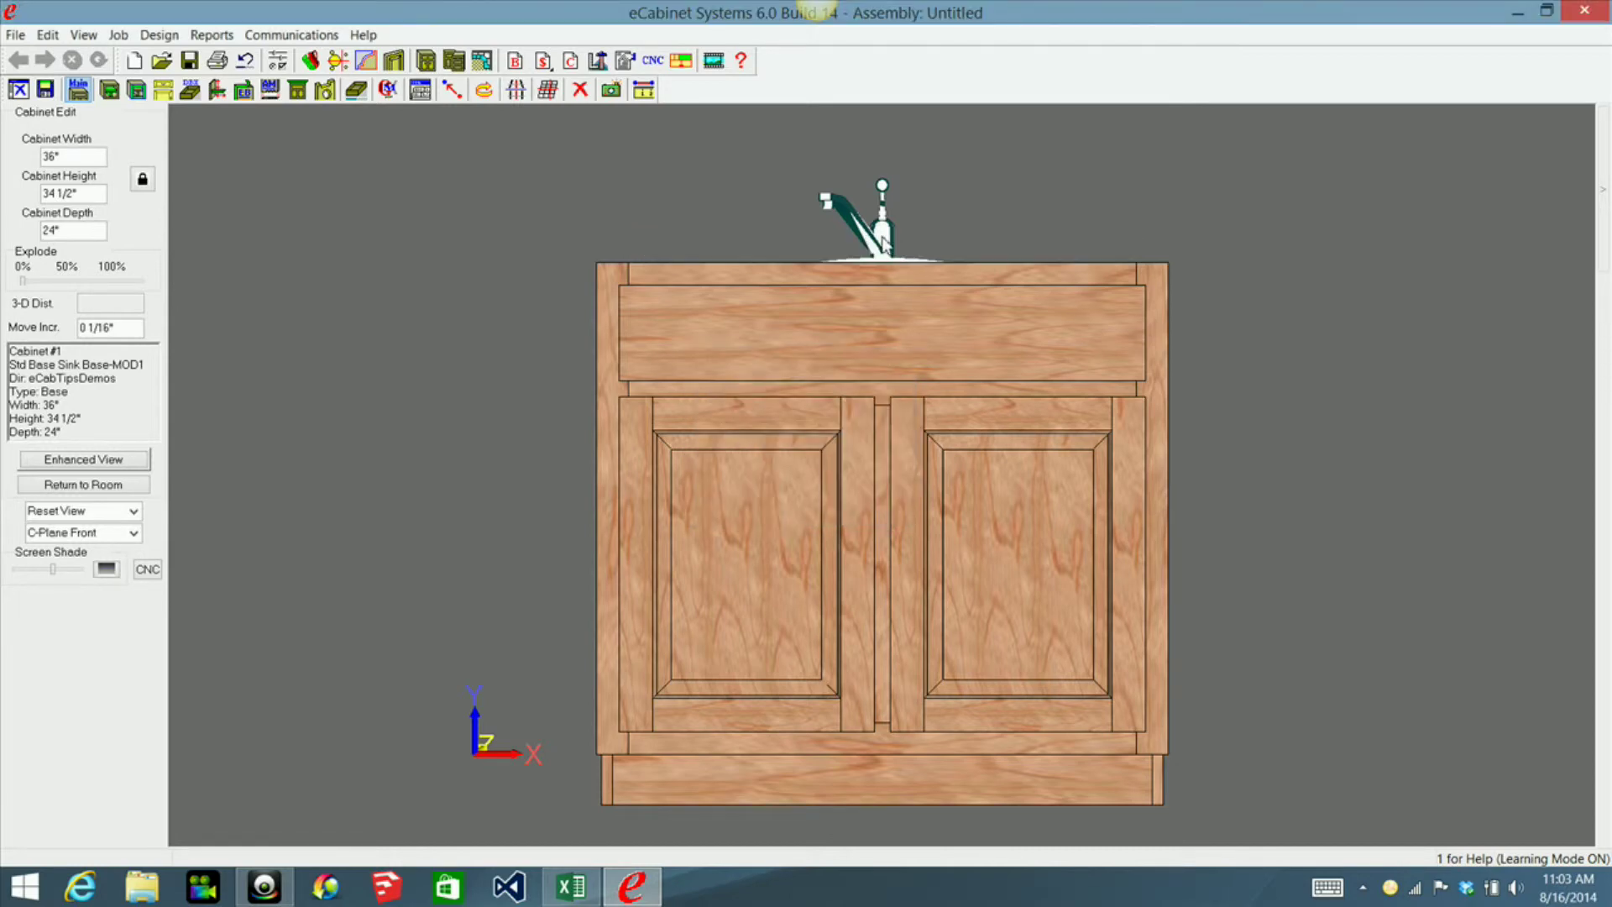
Delete the faucet from the cabinet and return to the room, applying the cabinet changes
{"action": "left_click", "coordinate": [883, 242]}
{"action": "right_click", "coordinate": [883, 241]}
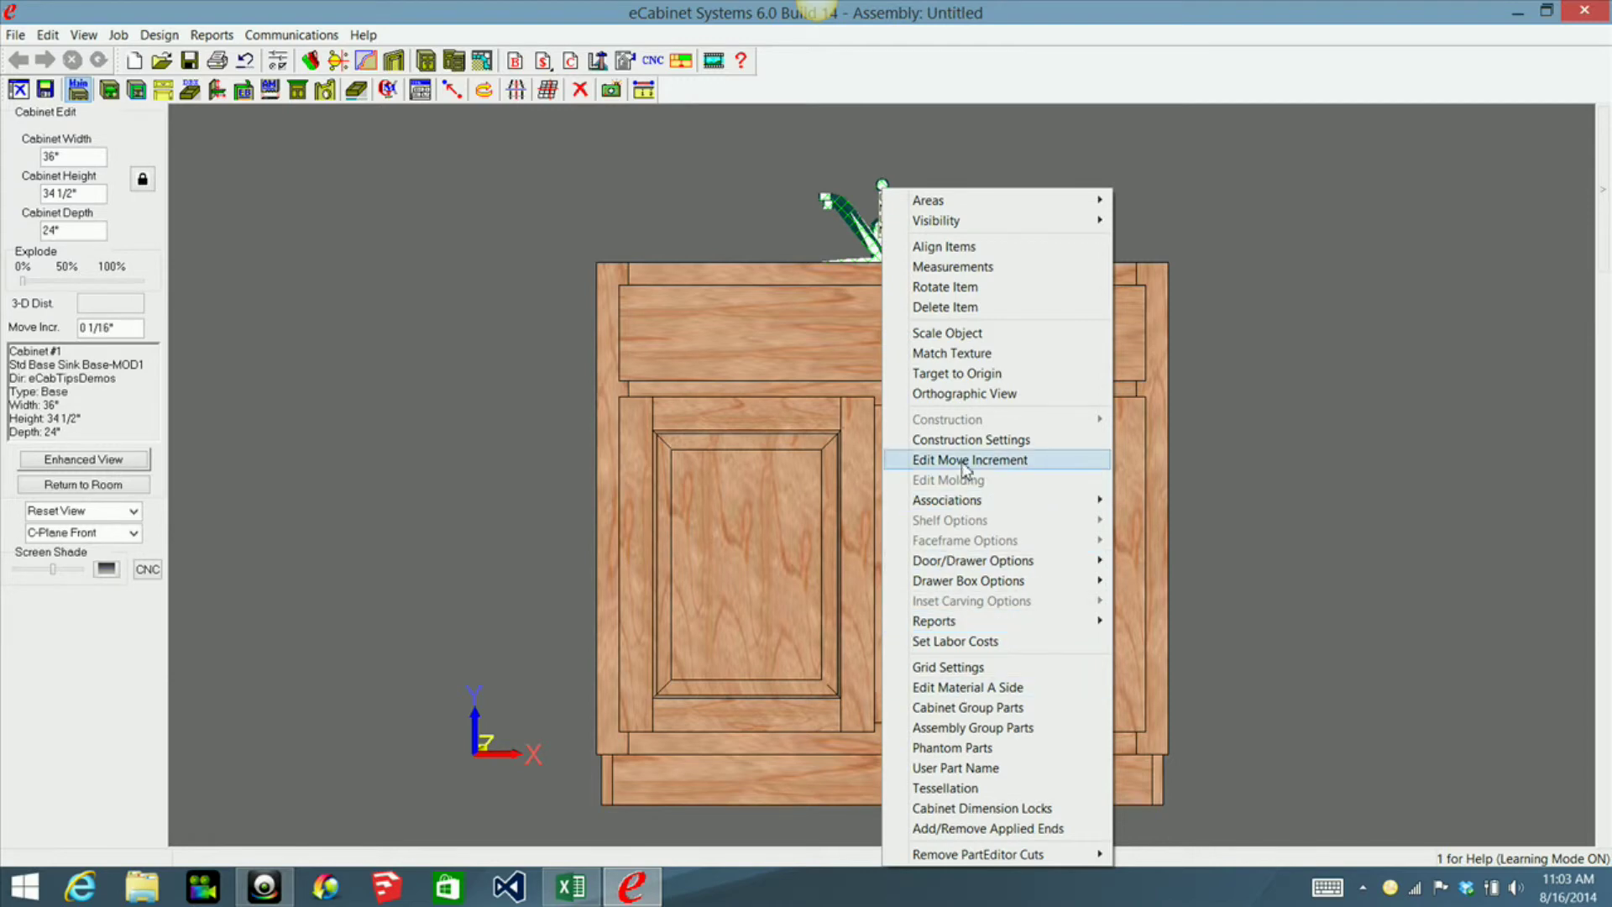
{"action": "left_click", "coordinate": [950, 306]}
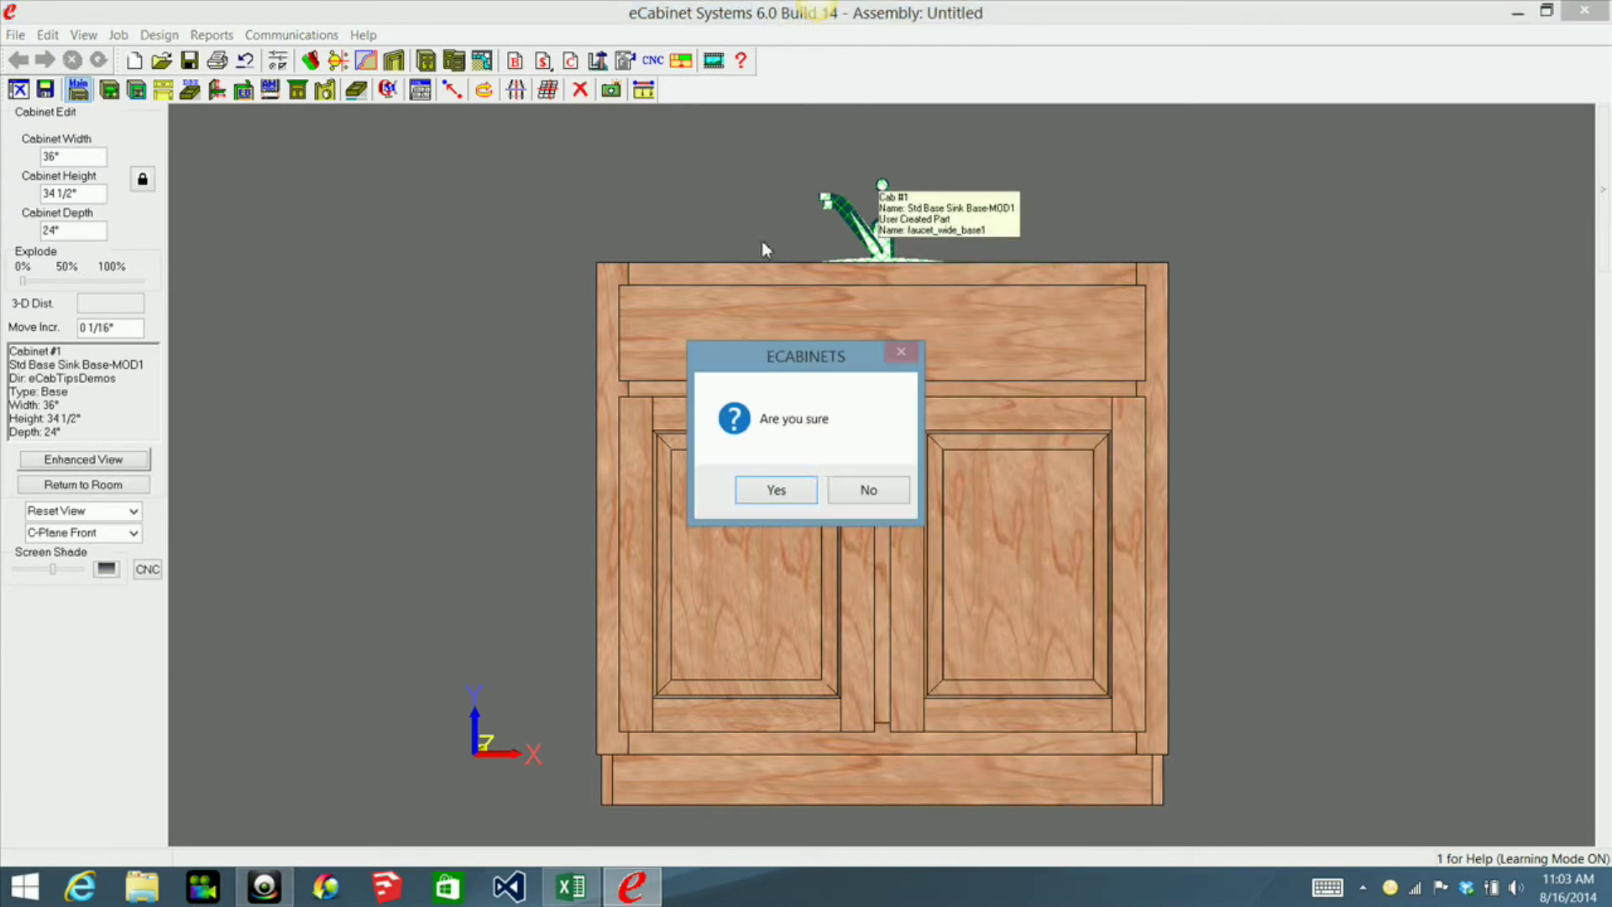
{"action": "left_click", "coordinate": [799, 494]}
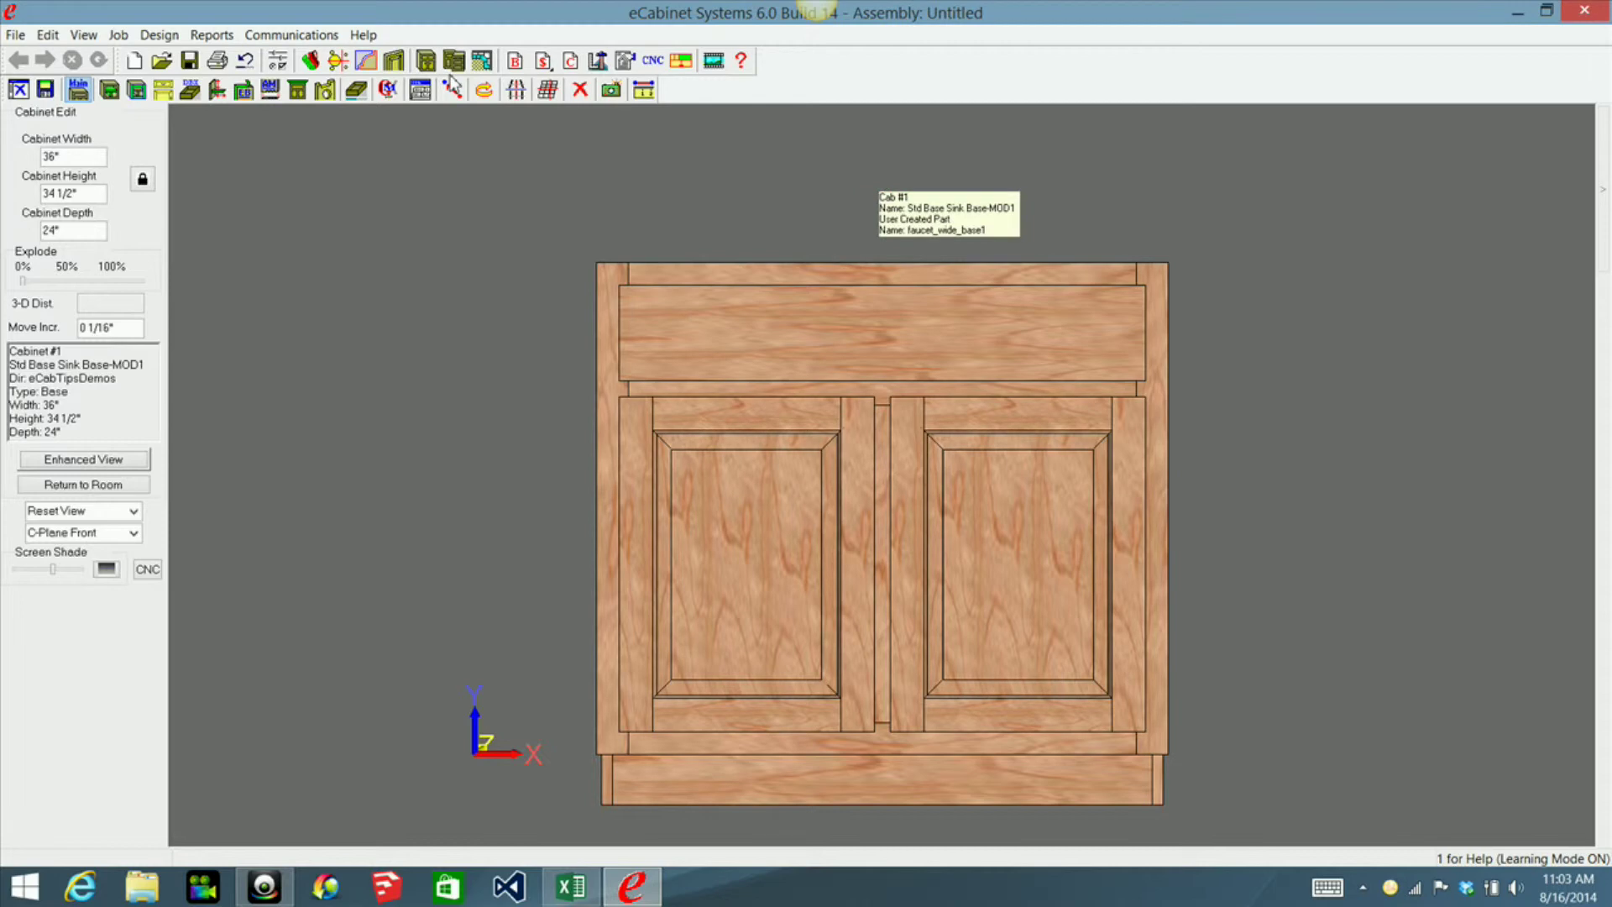
{"action": "left_click", "coordinate": [482, 62]}
{"action": "left_click", "coordinate": [730, 491]}
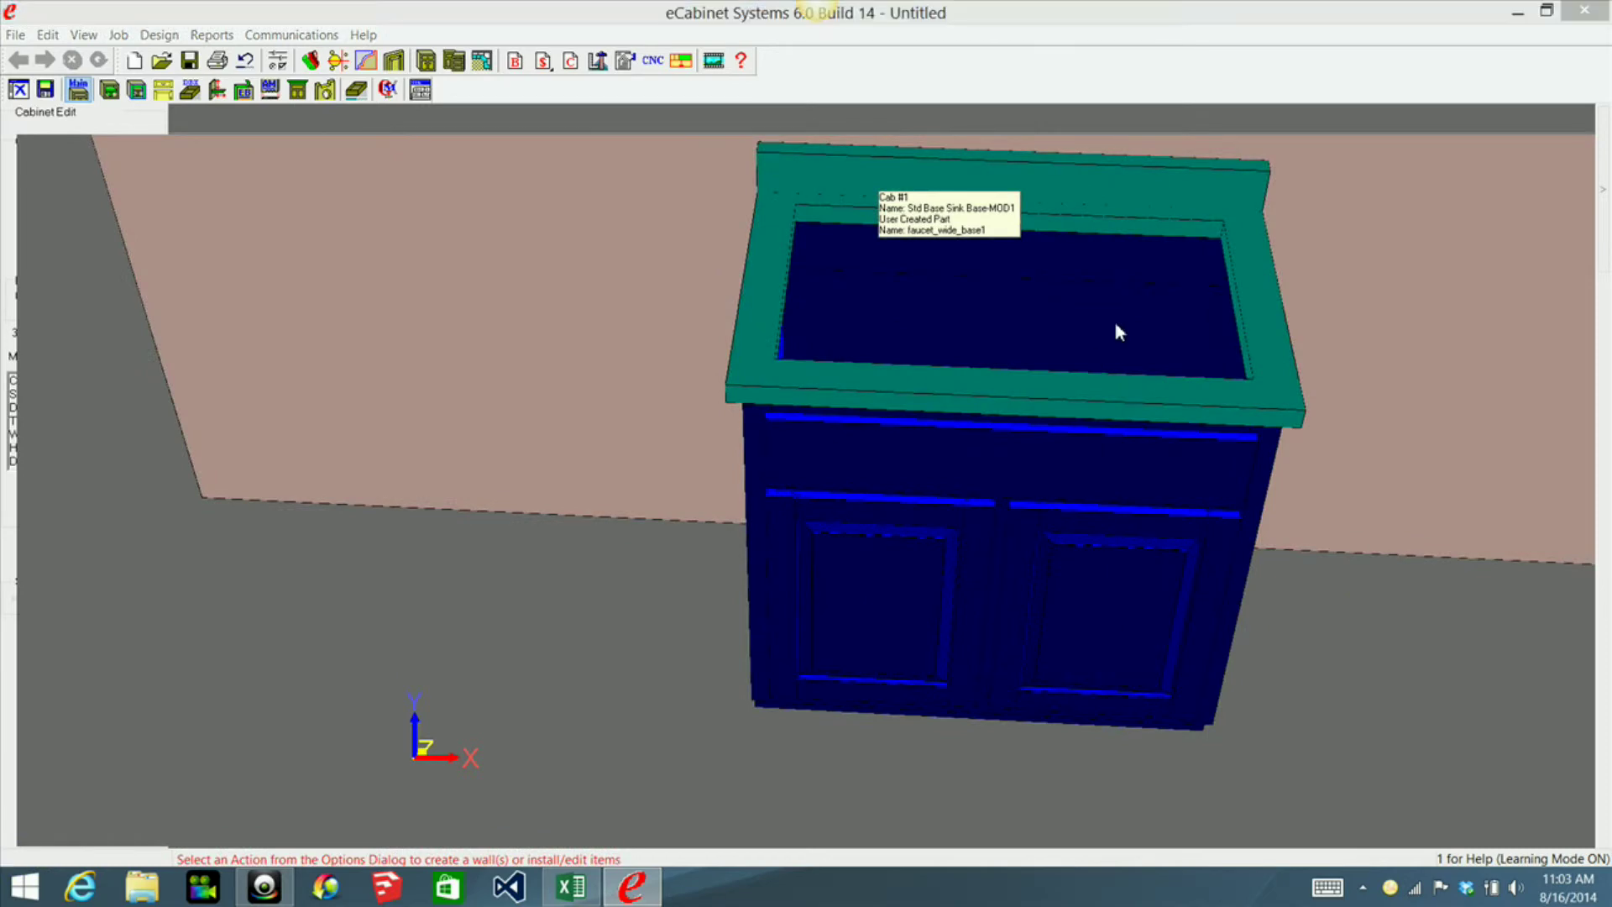
Switch to the empty cabinet editor and load the MySinkDemo assembly from the Sinks directory
{"action": "left_click", "coordinate": [426, 60]}
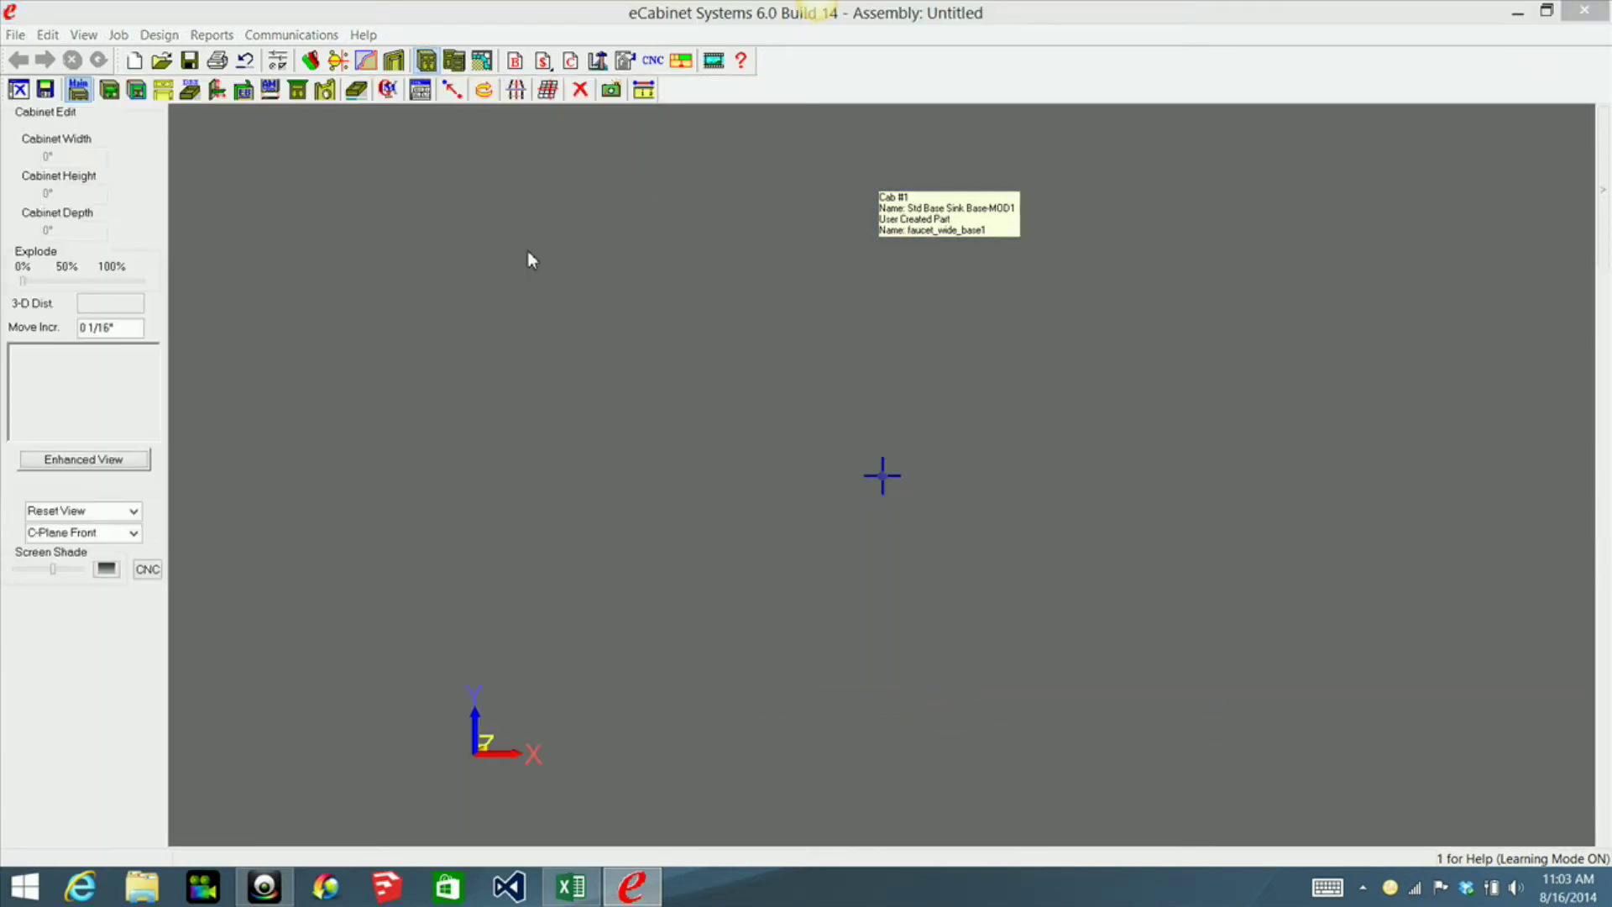
{"action": "mouse_move", "coordinate": [1603, 252]}
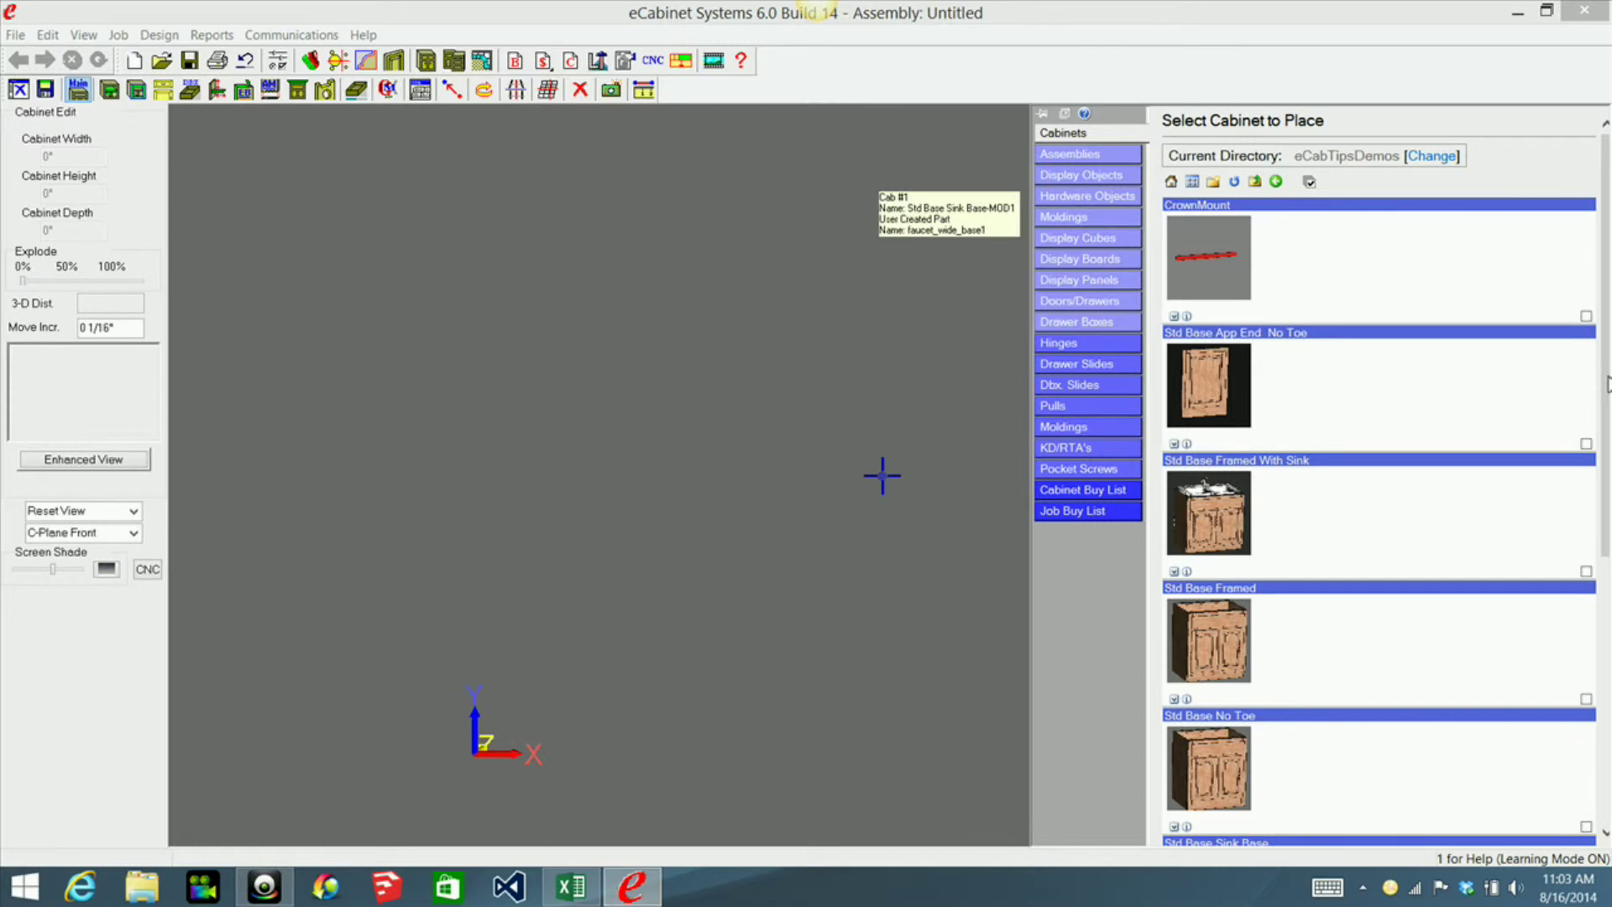
{"action": "left_click", "coordinate": [1089, 156]}
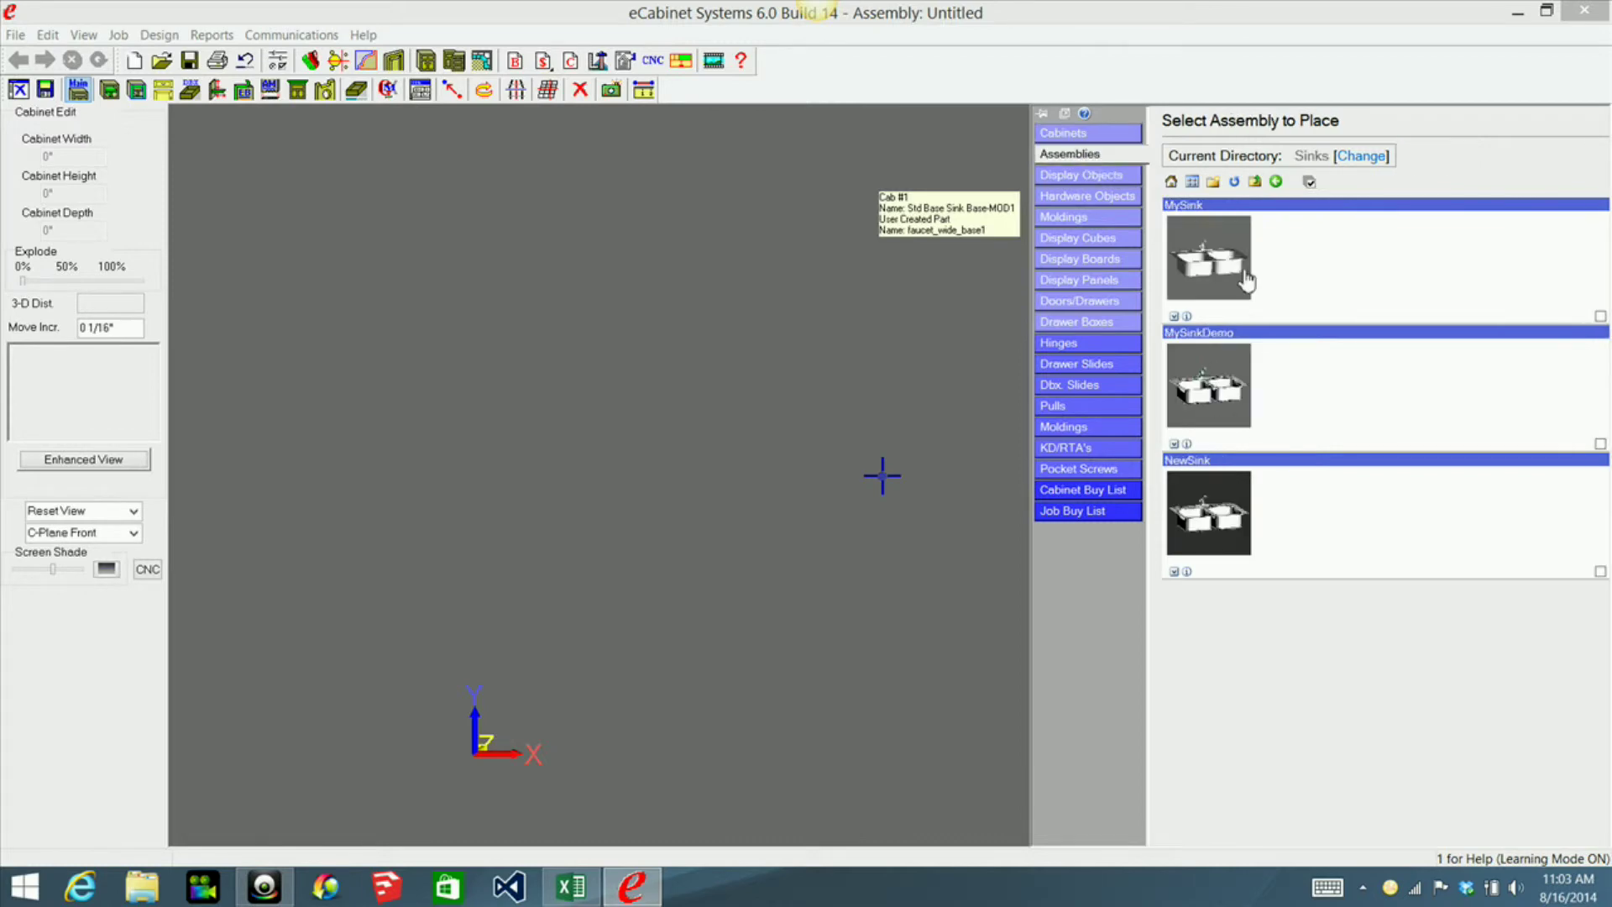
{"action": "double_click", "coordinate": [1226, 395]}
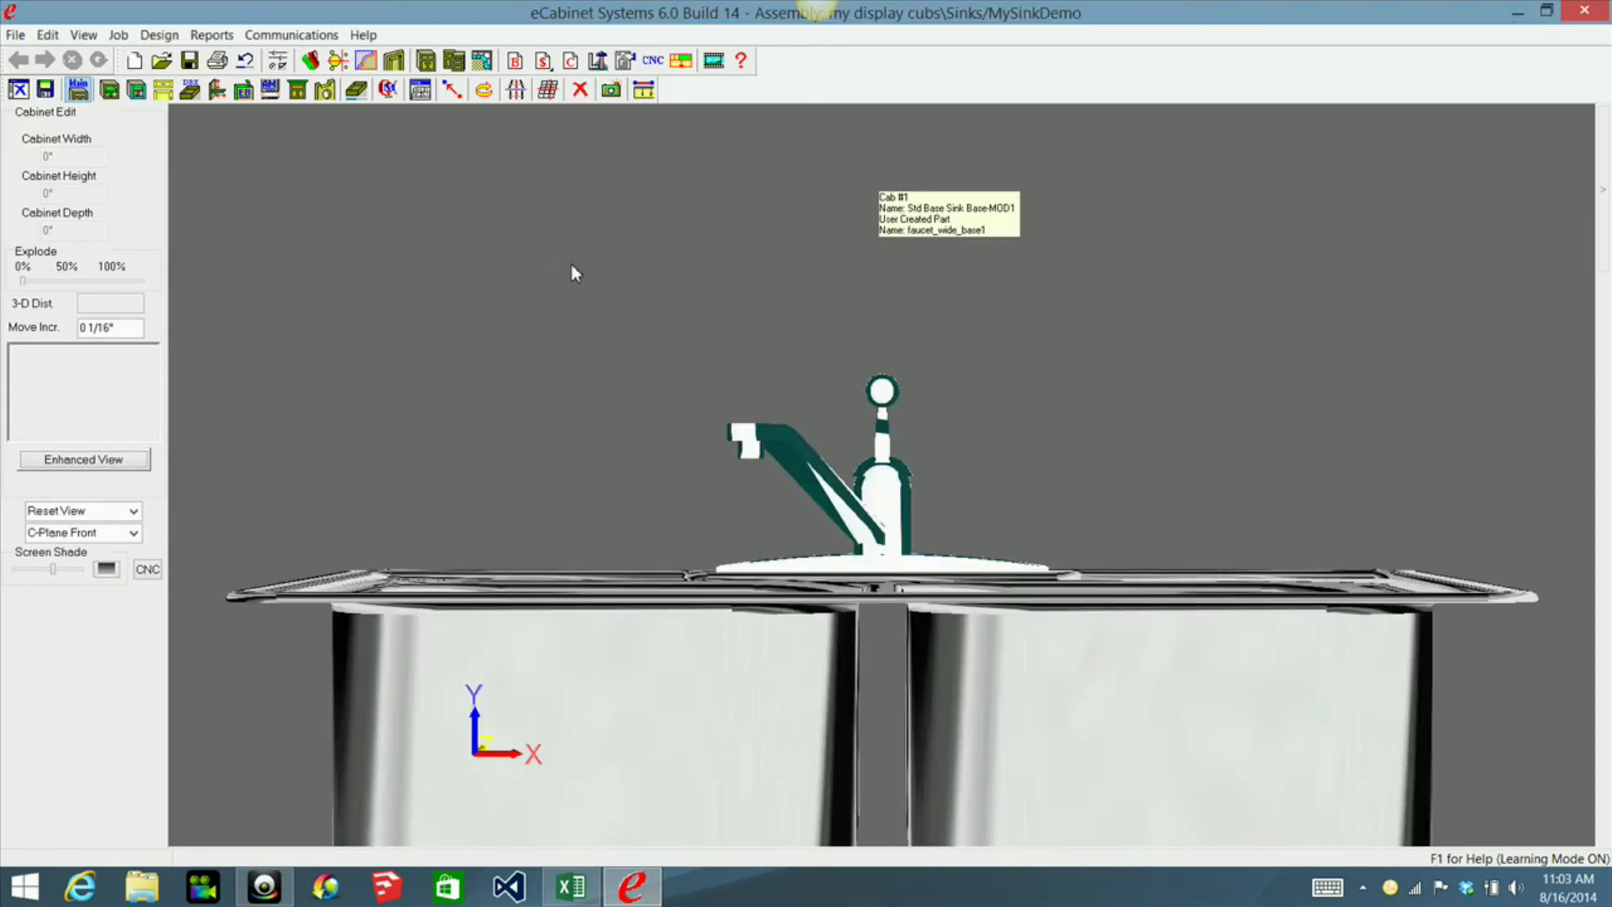
Select both the sink and the faucet, set the move increment to 1/32", and nudge them up by one increment
{"action": "left_click", "coordinate": [705, 648]}
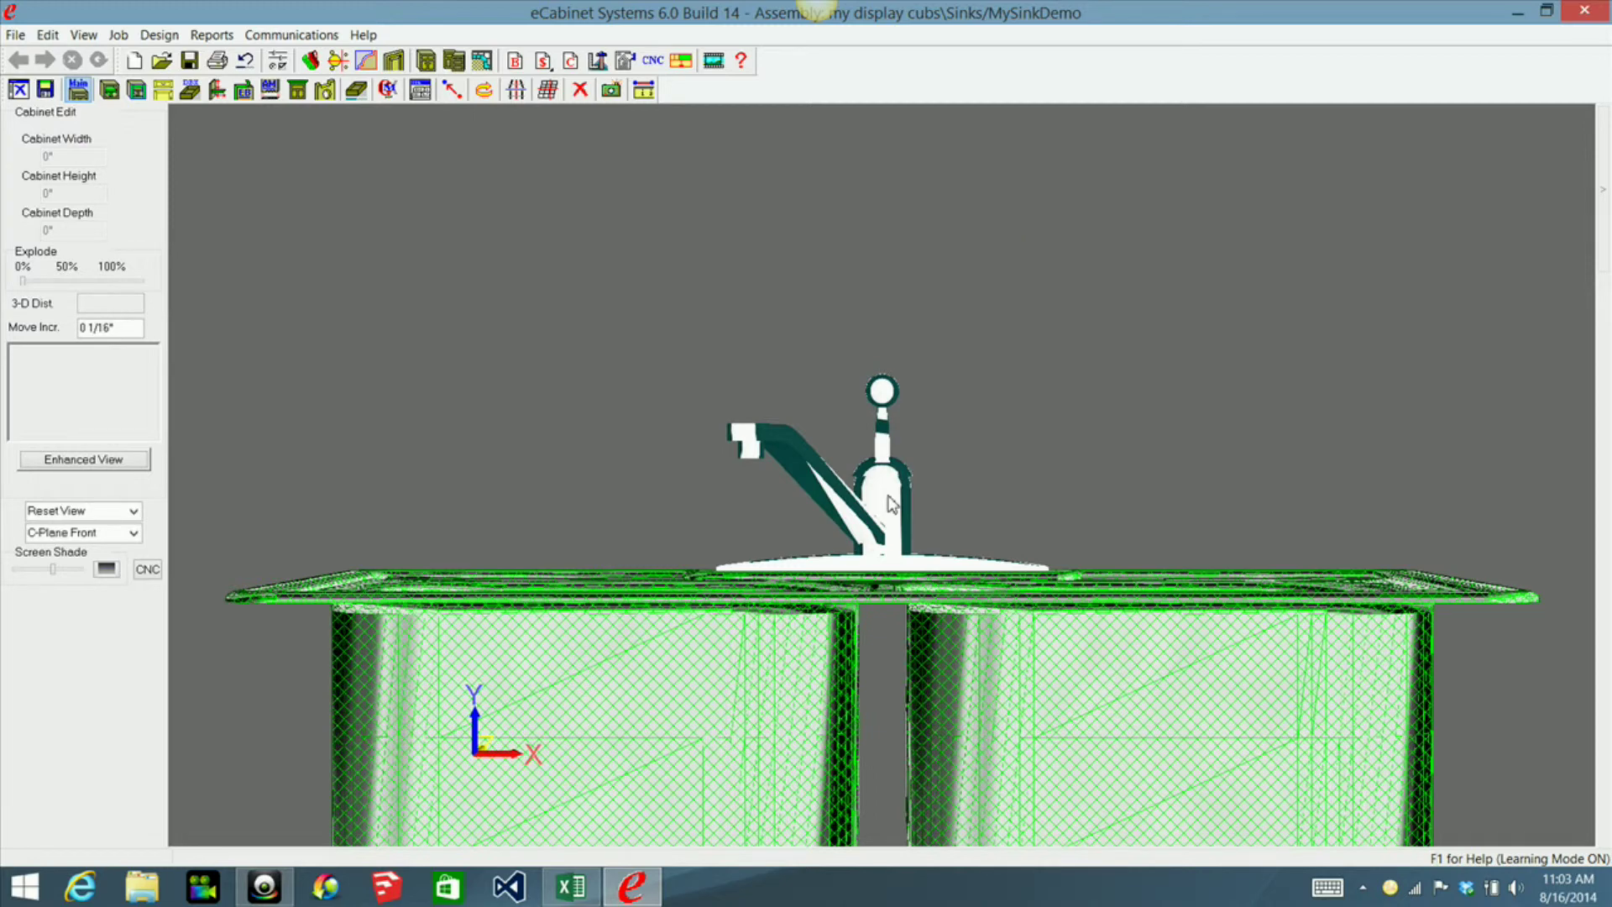
{"action": "left_click", "coordinate": [892, 504]}
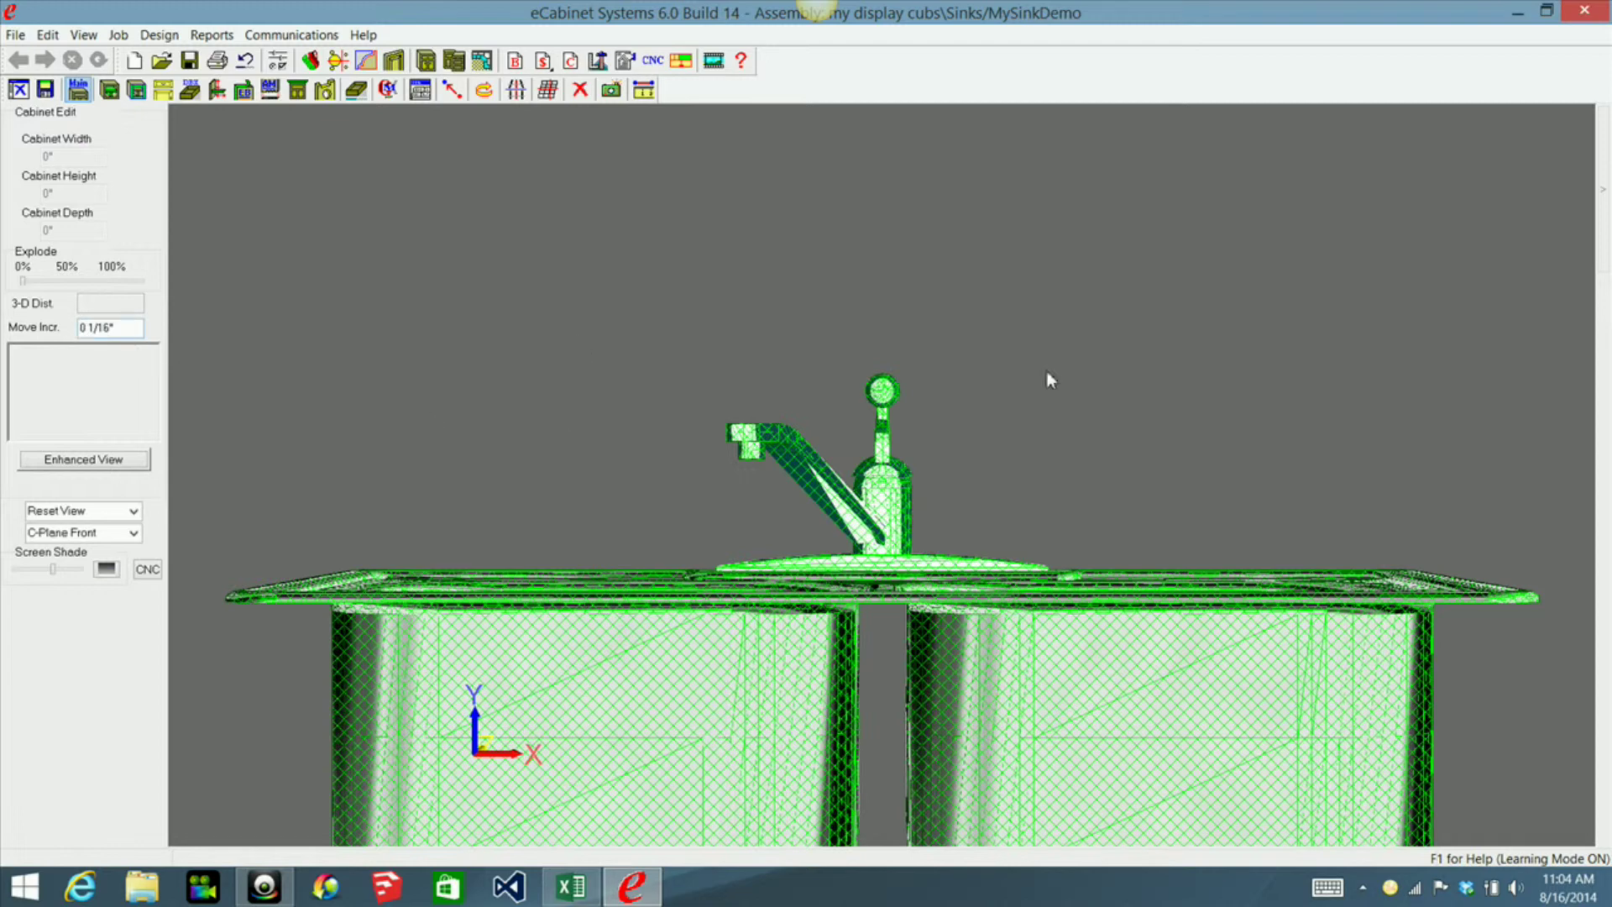
{"action": "left_click", "coordinate": [126, 328]}
{"action": "type", "text": "1/"}
{"action": "key", "text": "Up"}
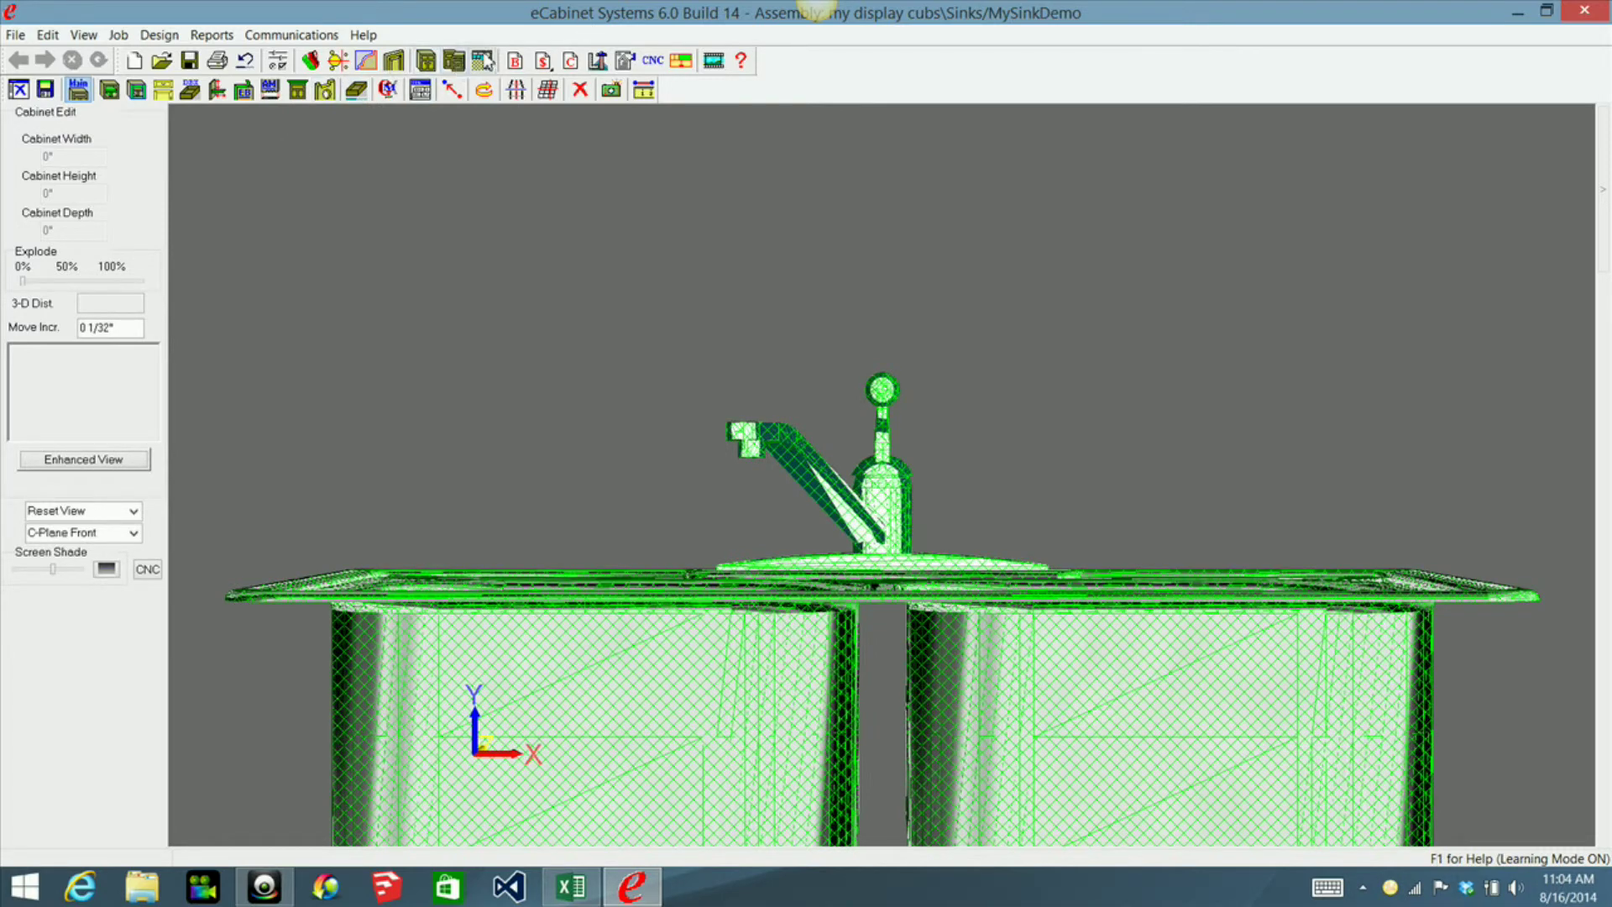
Save the assembly as MySinkDemo in my display cubs\Sinks, overwriting the existing file, and clear the editor
{"action": "left_click", "coordinate": [46, 89]}
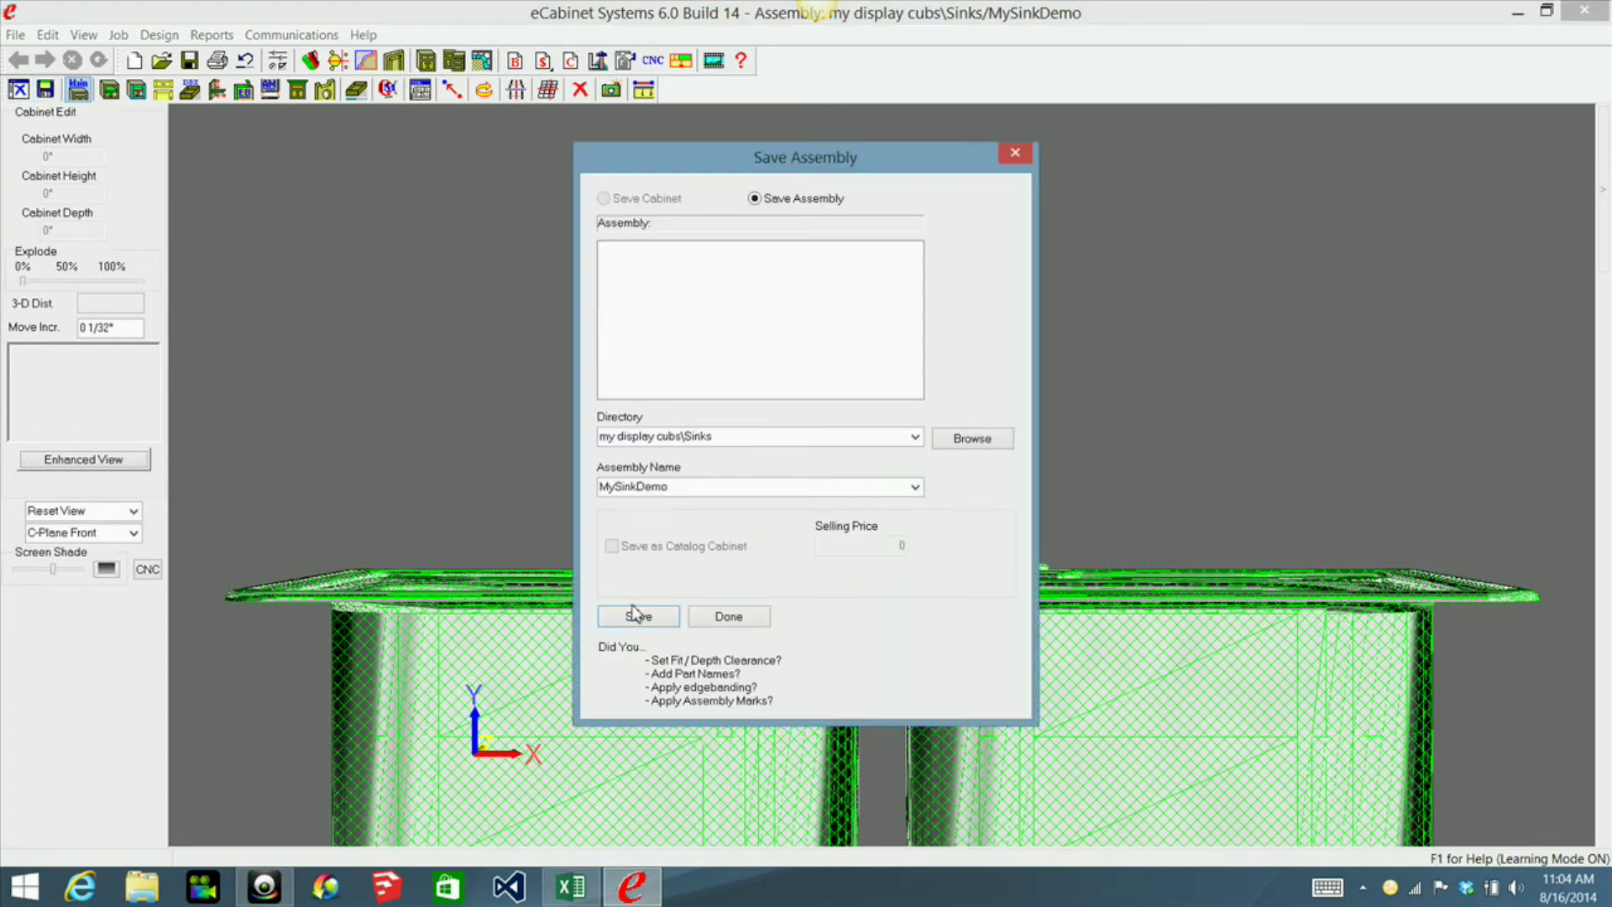
{"action": "left_click", "coordinate": [651, 618]}
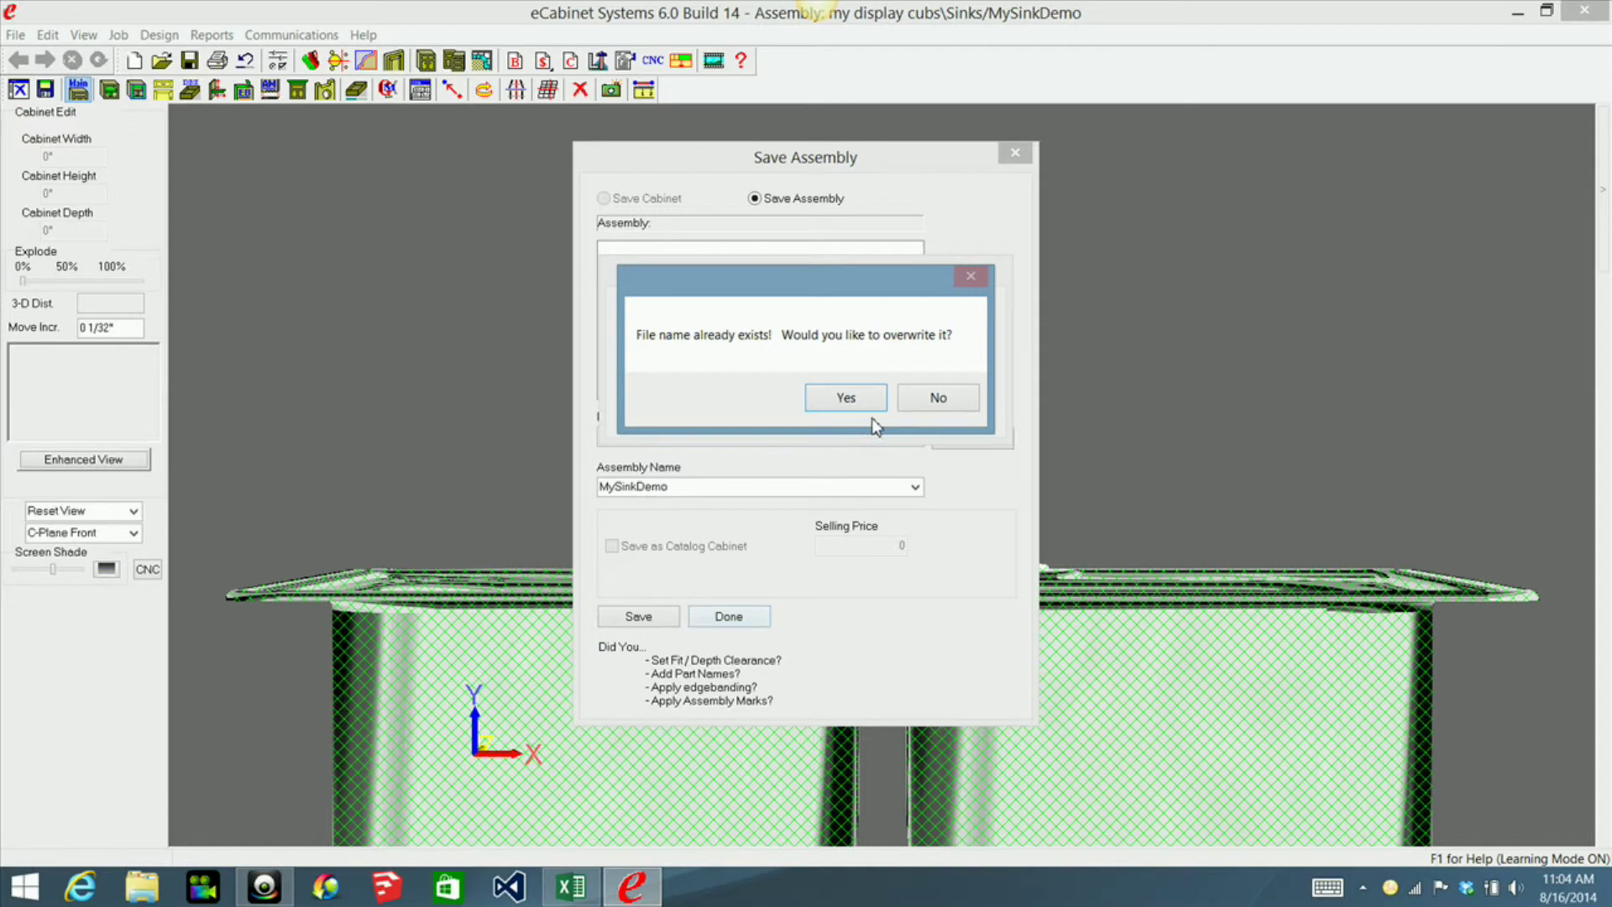
{"action": "left_click", "coordinate": [870, 406]}
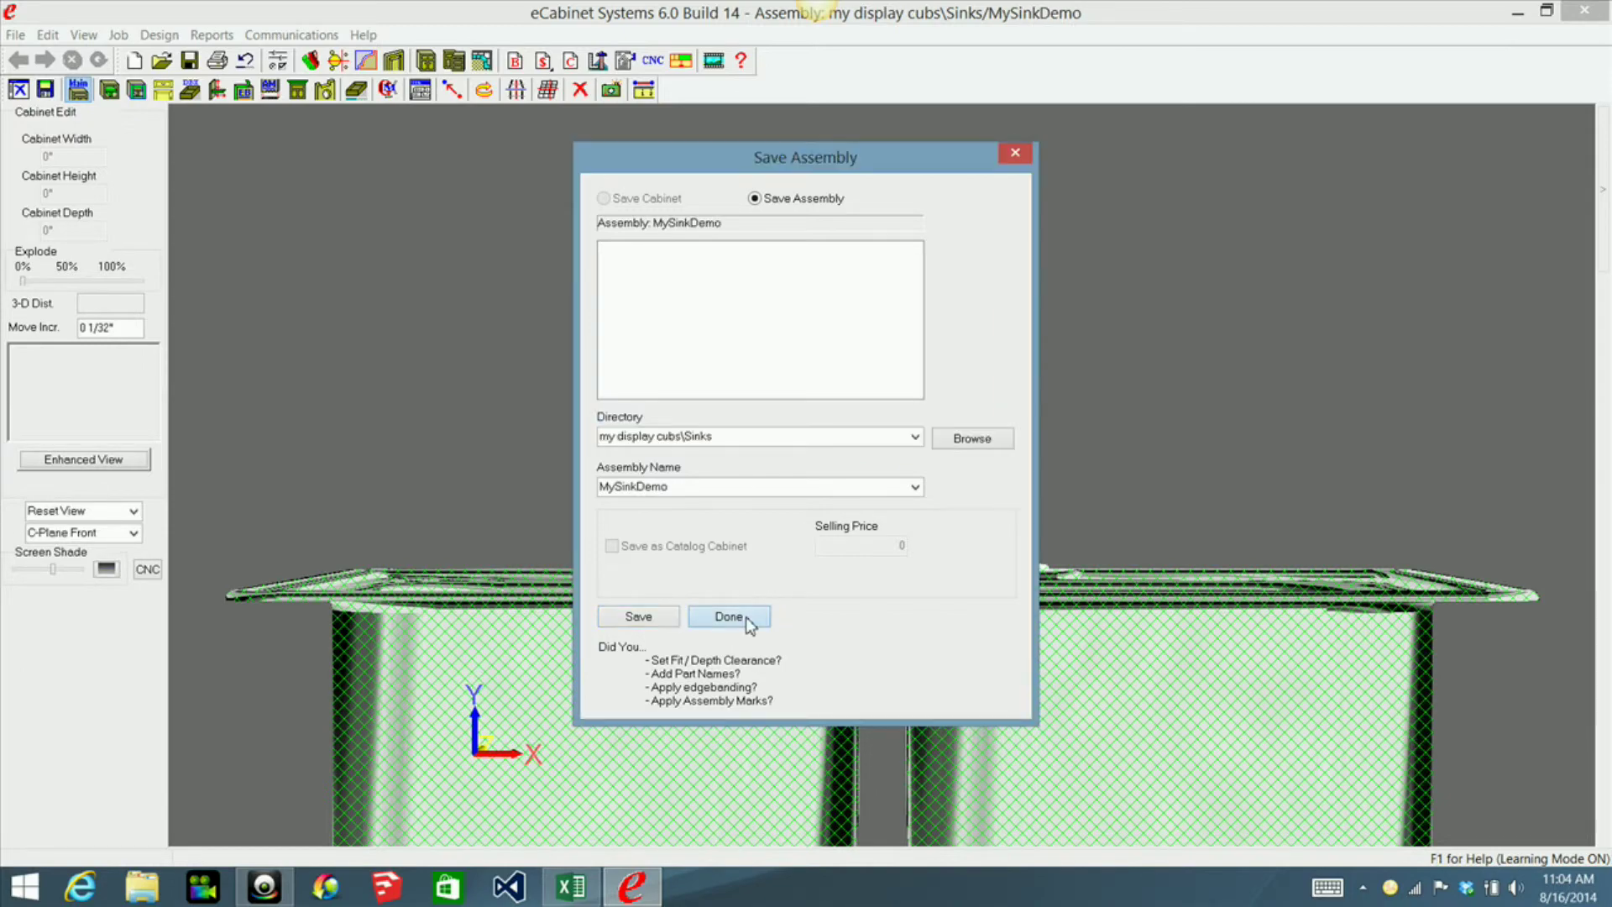
{"action": "left_click", "coordinate": [737, 616]}
{"action": "left_click", "coordinate": [18, 89]}
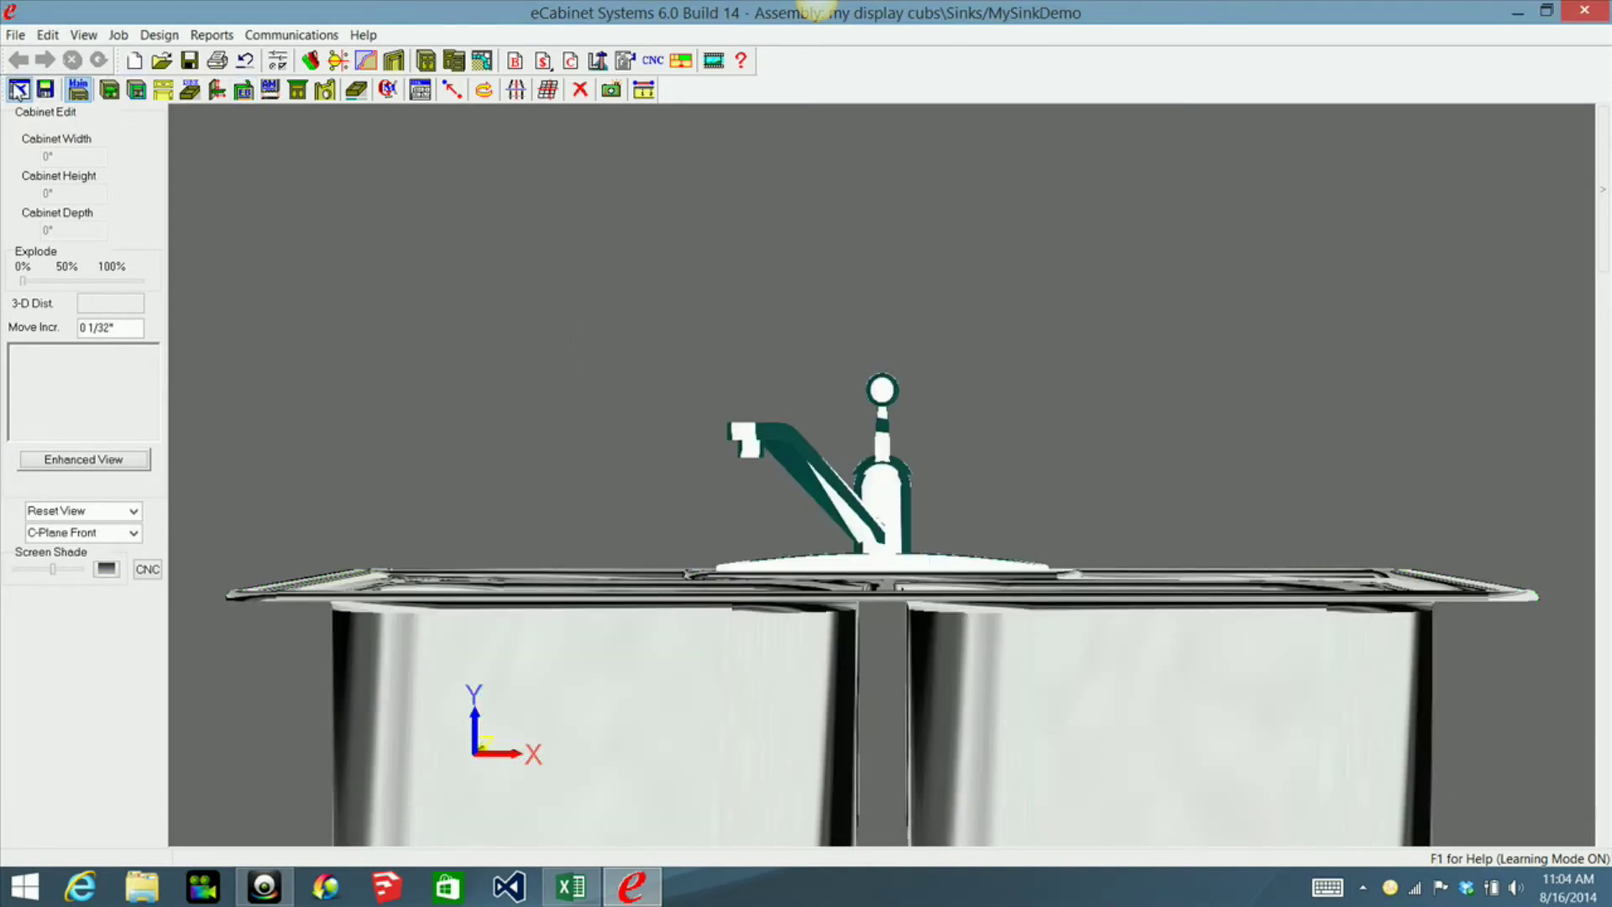
{"action": "left_click", "coordinate": [826, 493]}
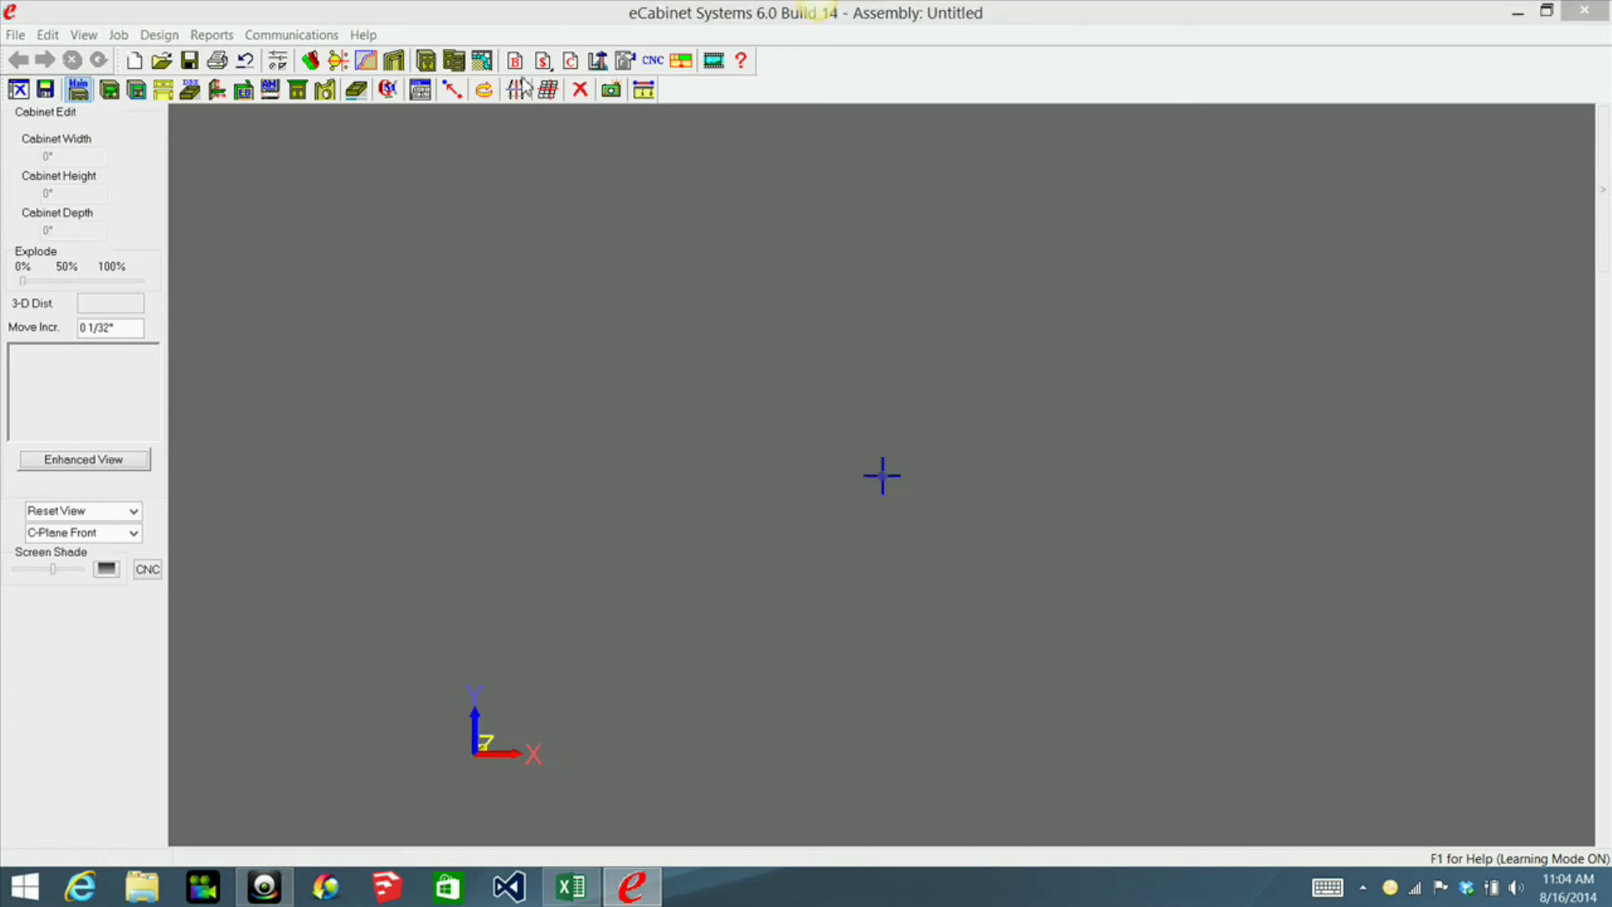
Reopen the sink base cabinet from the room for editing and place the resaved MySinkDemo assembly on it
{"action": "left_click", "coordinate": [458, 63]}
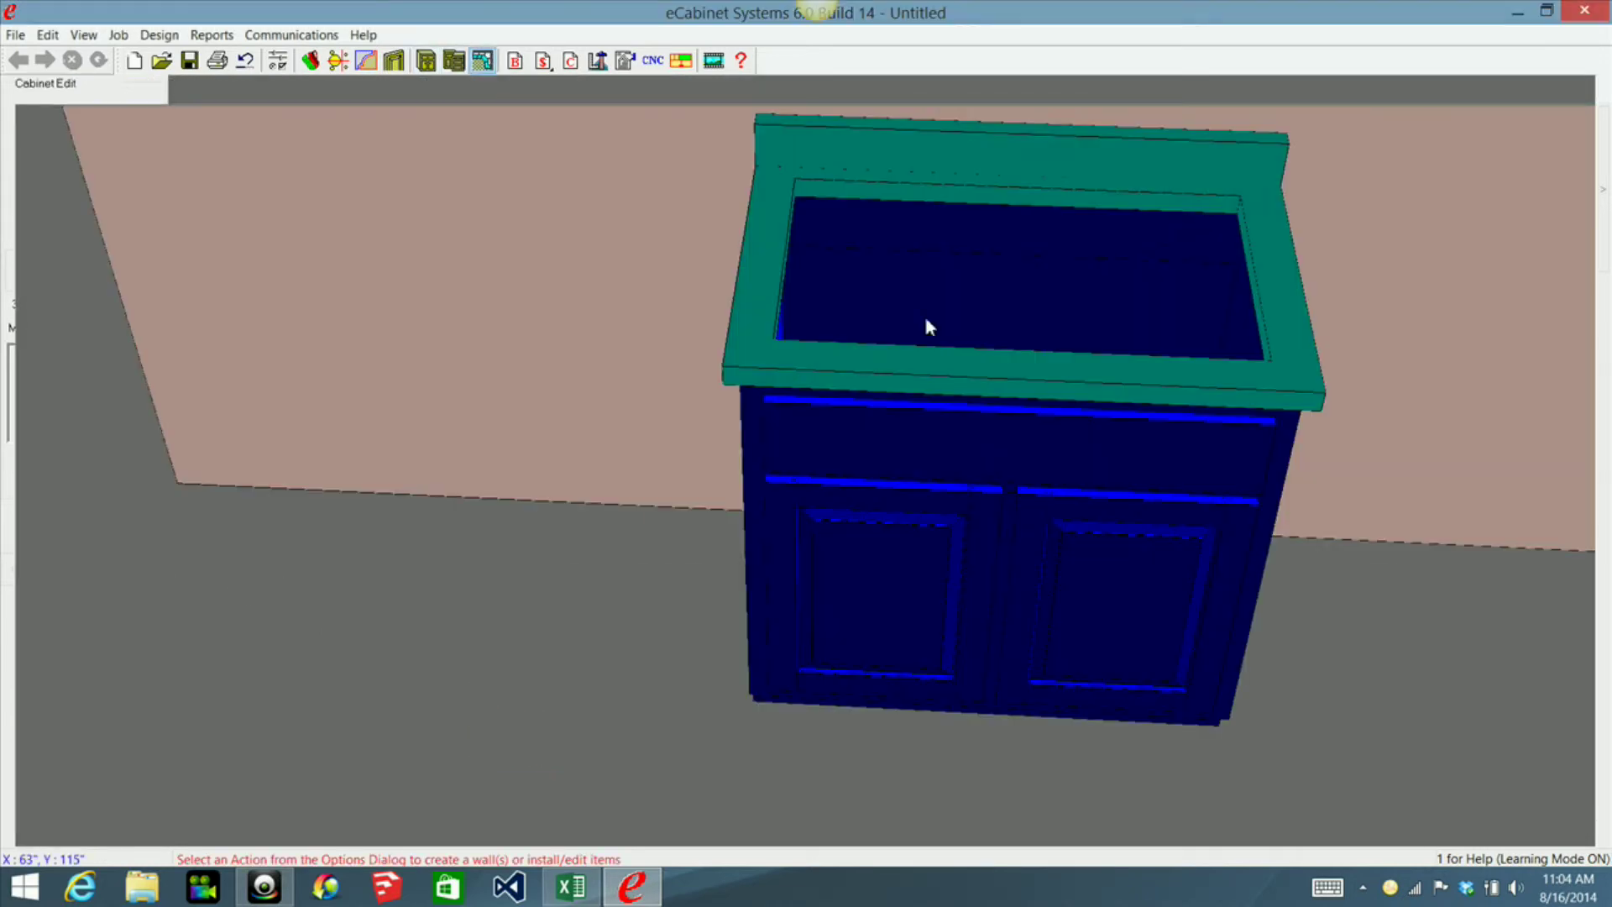
{"action": "left_click", "coordinate": [939, 288]}
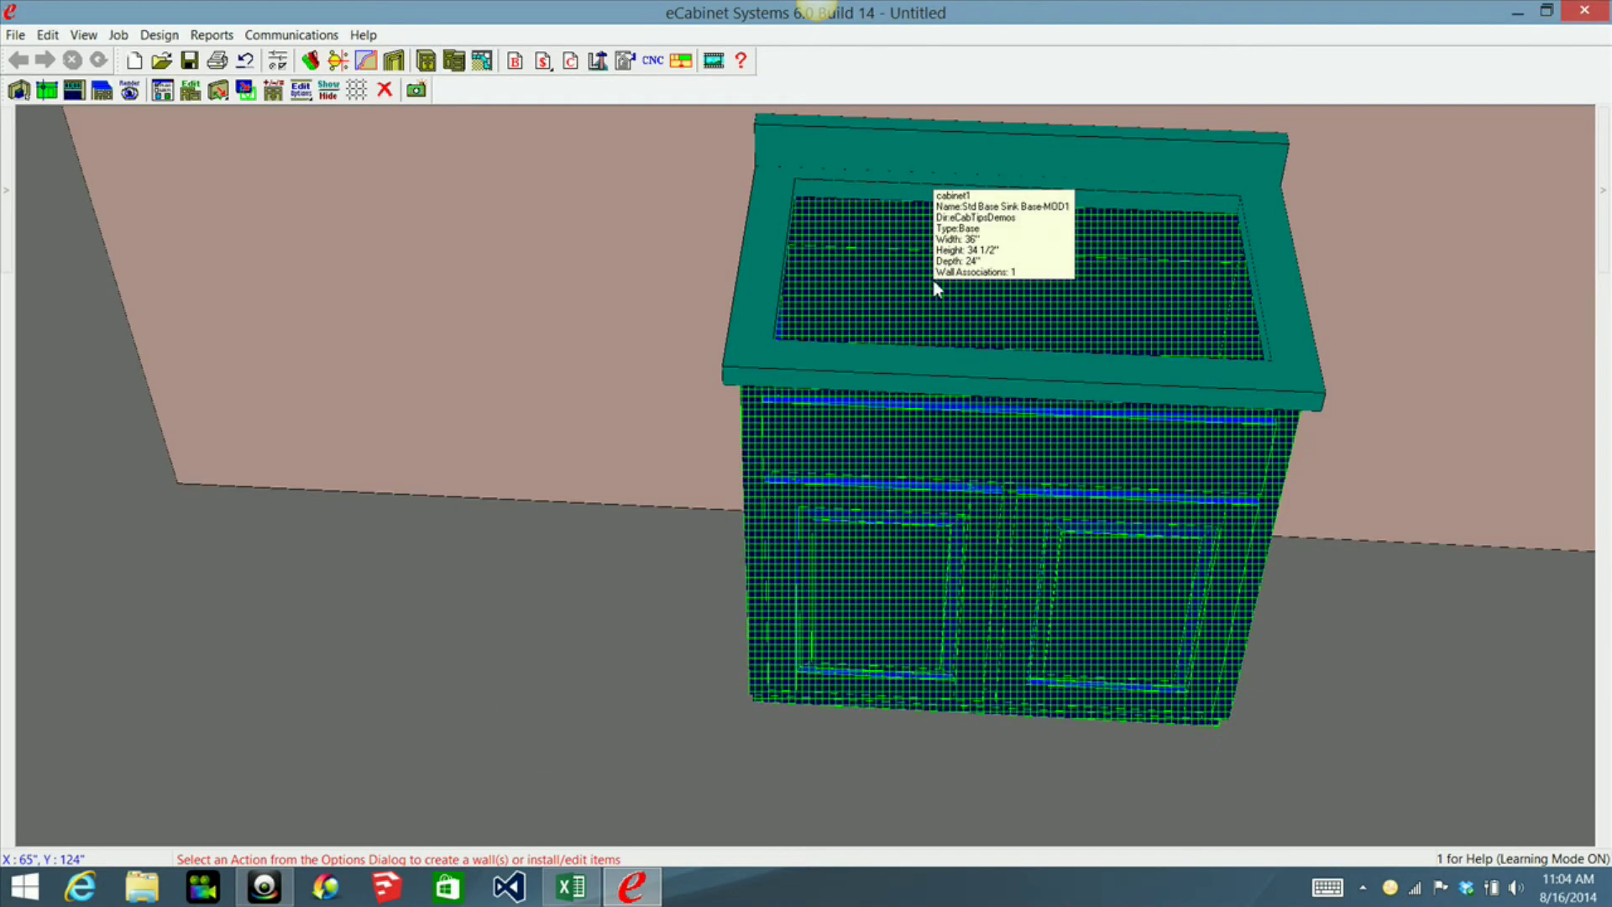
{"action": "left_click", "coordinate": [191, 94]}
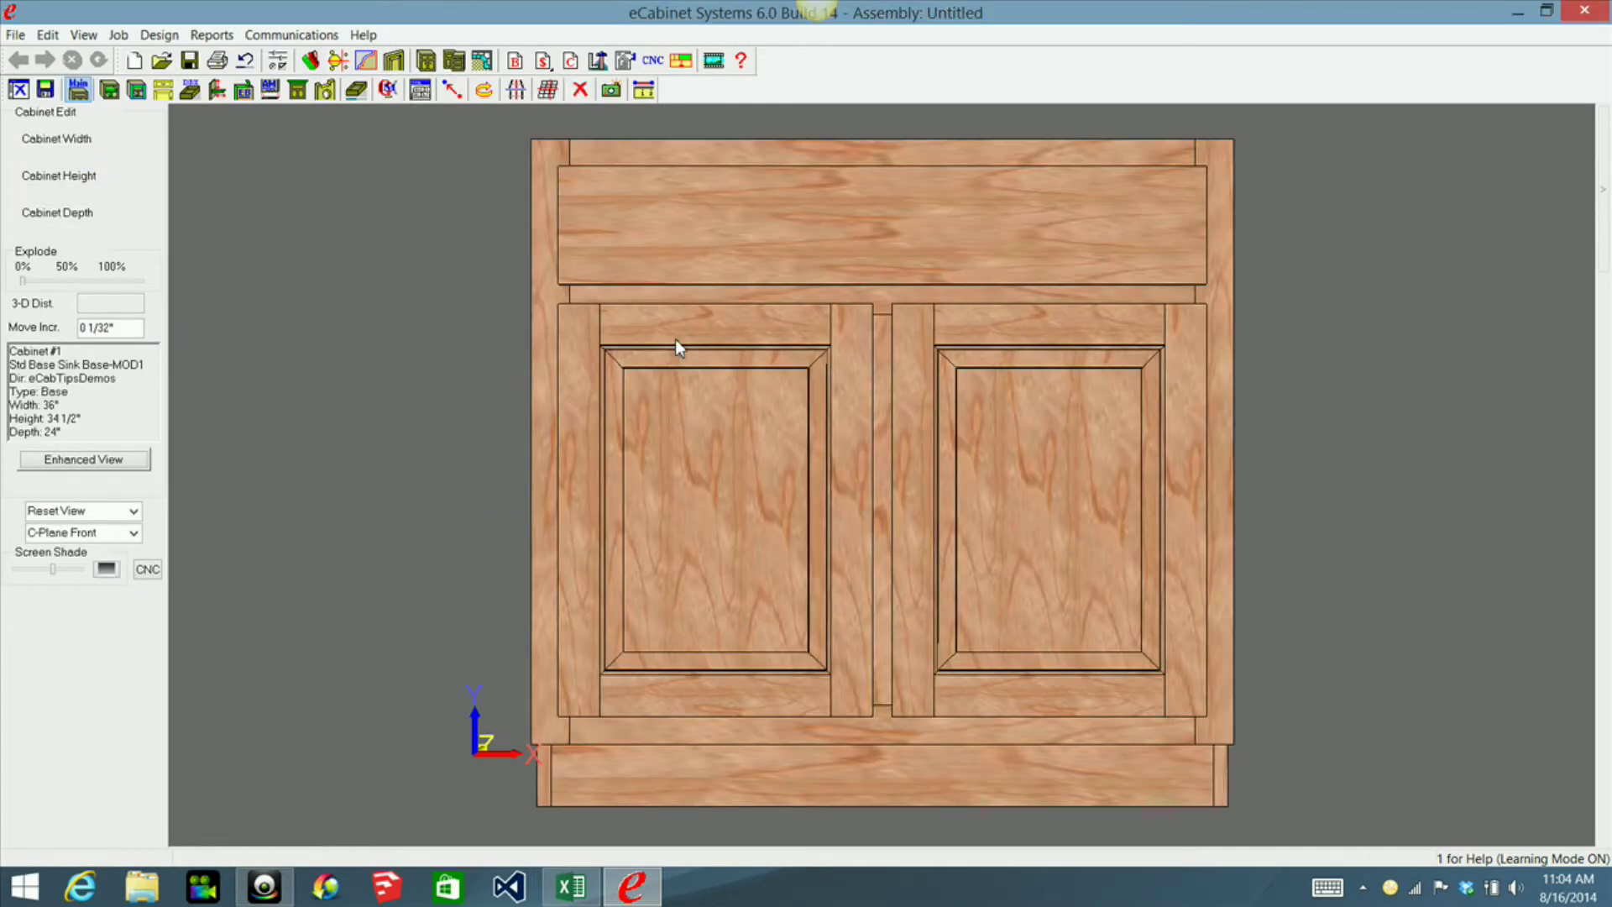
{"action": "mouse_move", "coordinate": [1602, 190]}
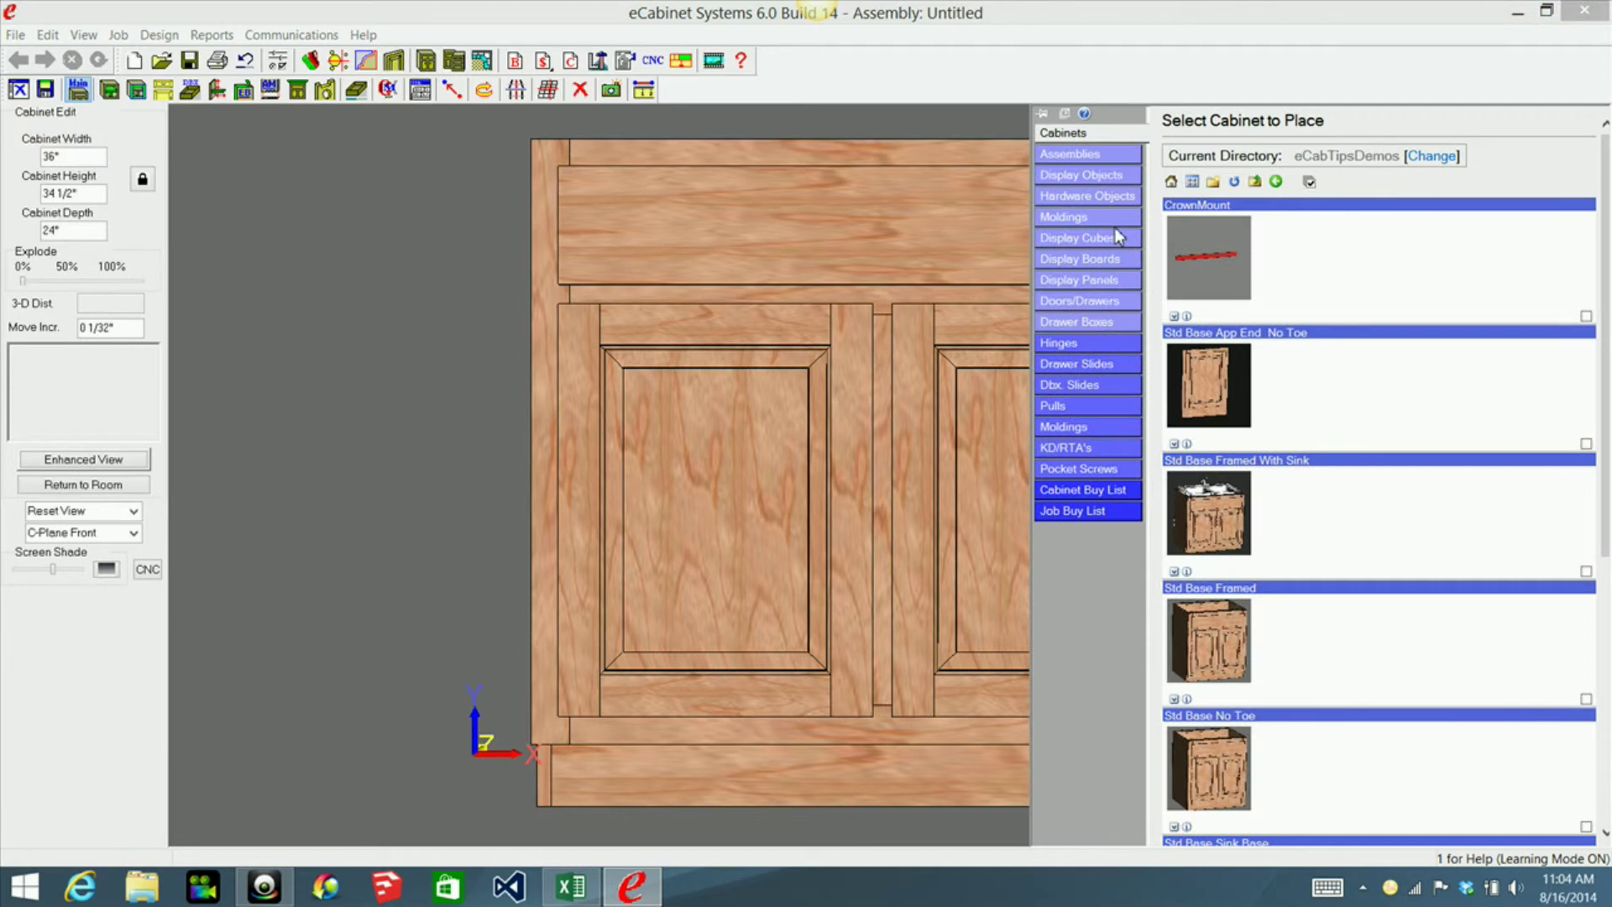
{"action": "left_click", "coordinate": [1105, 158]}
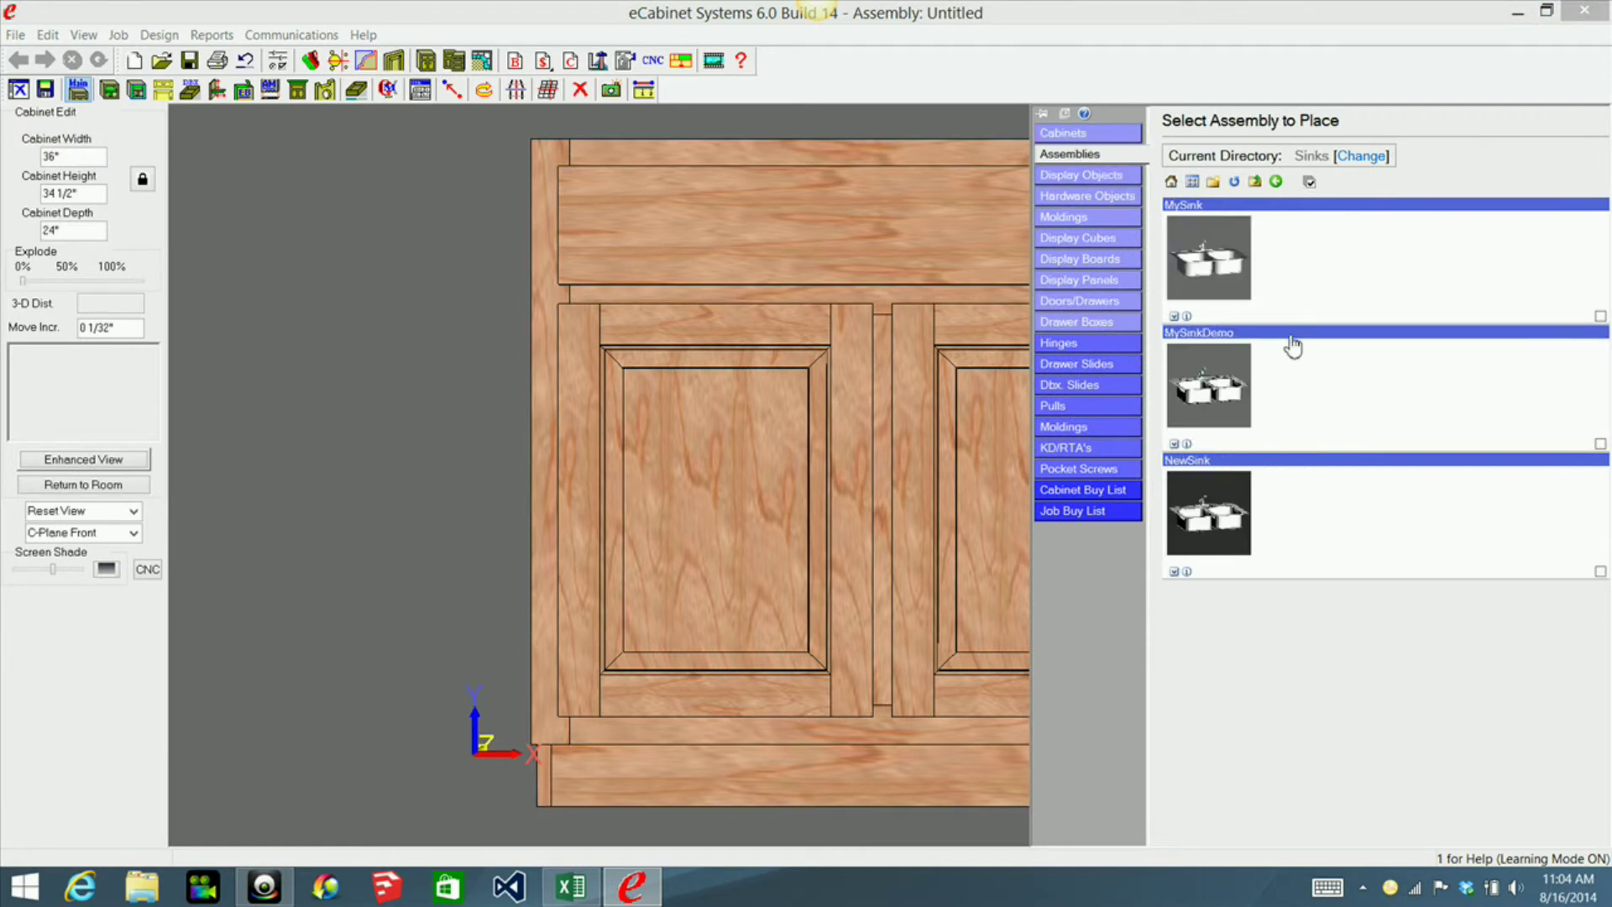
{"action": "left_click", "coordinate": [1211, 400]}
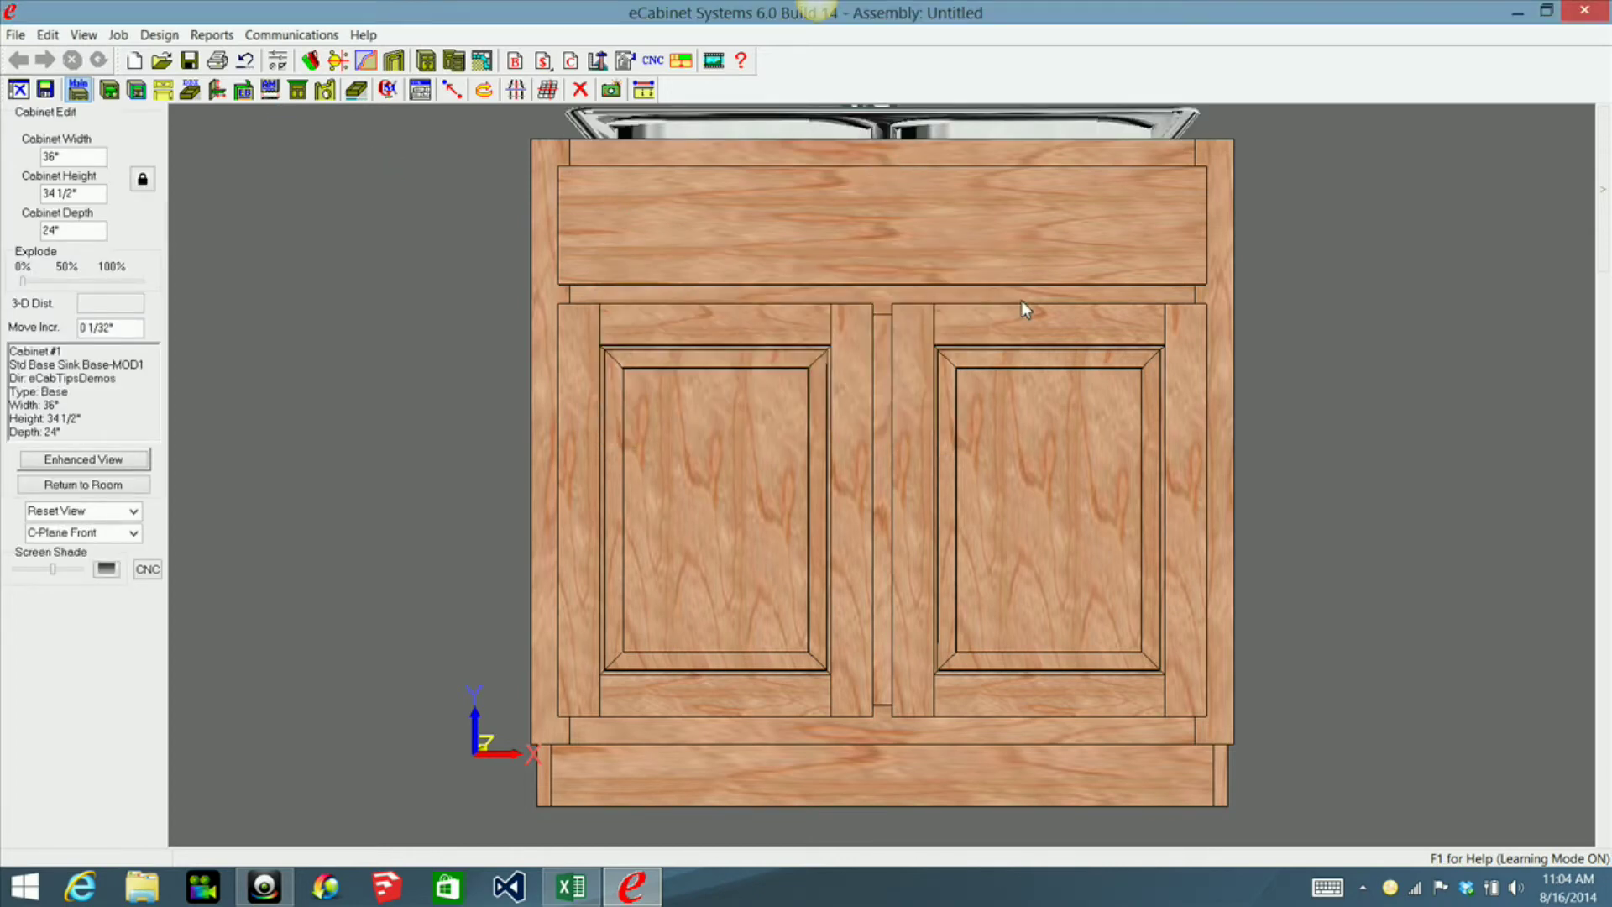
Associate the sink and the faucet to the sink base cabinet and return to the room with the changes applied
{"action": "middle_click_drag", "start_coordinate": [1025, 439], "coordinate": [1038, 644]}
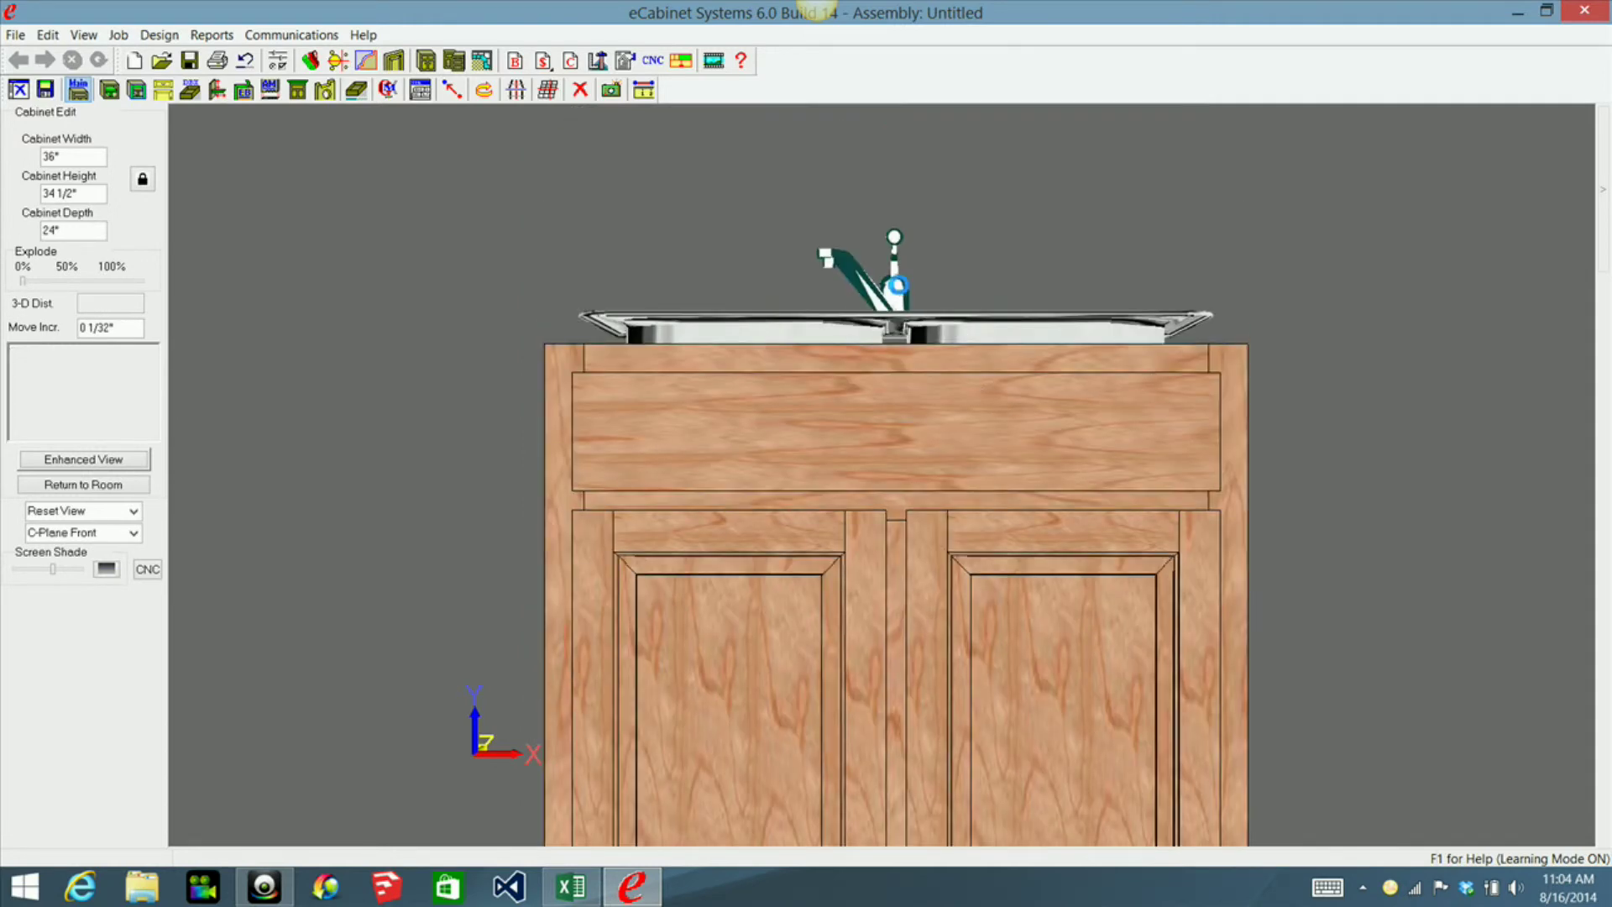
{"action": "left_click", "coordinate": [896, 296]}
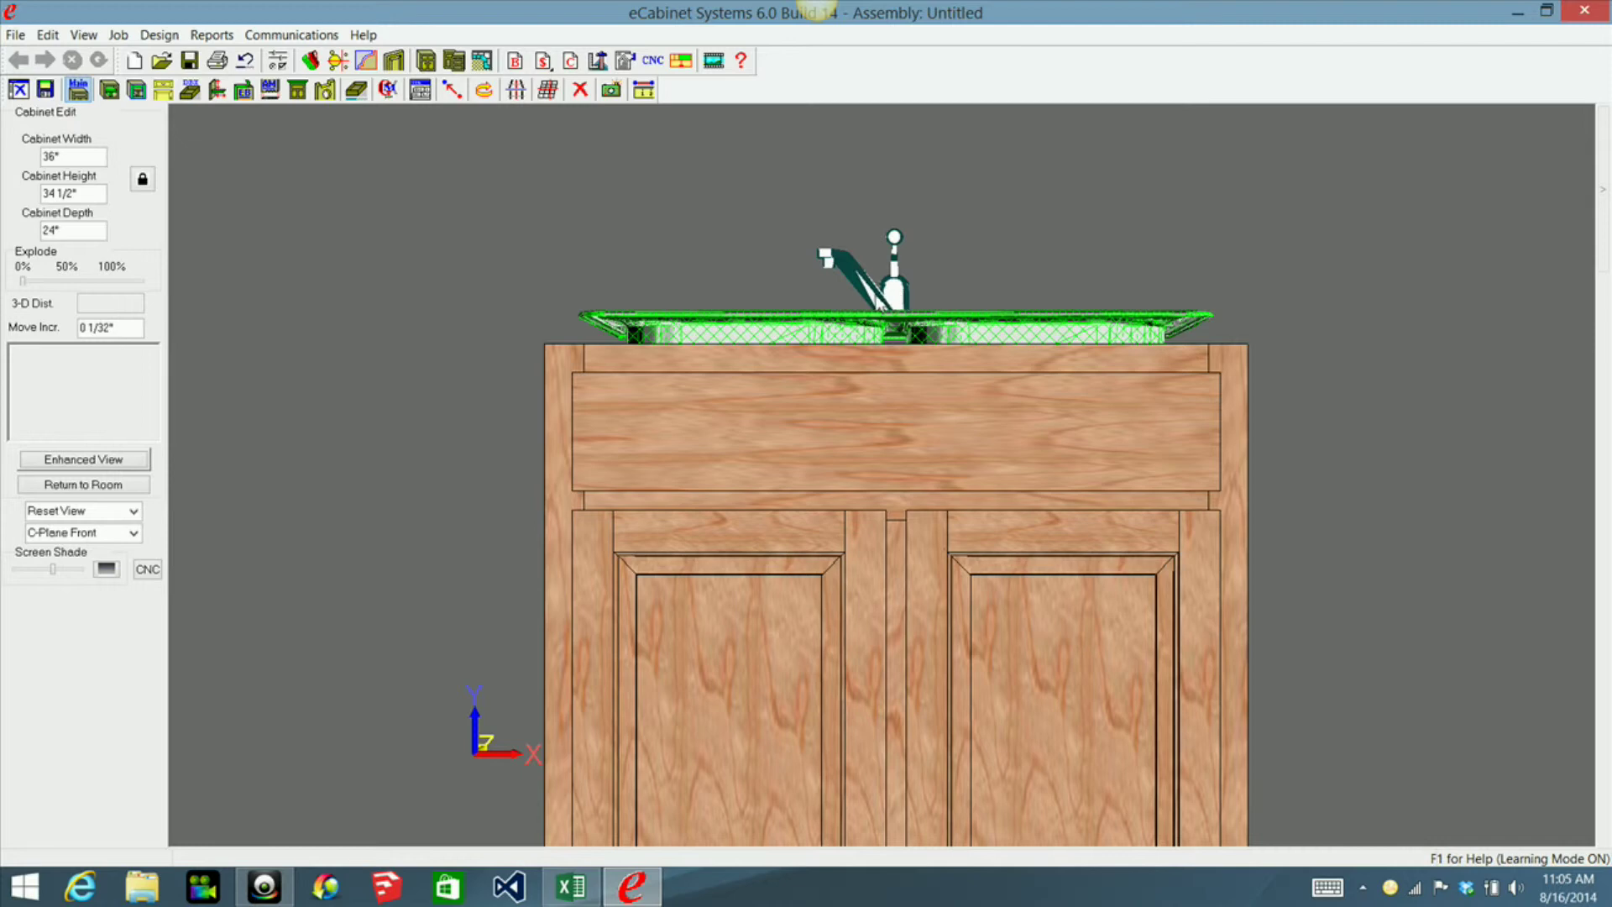
{"action": "left_click", "coordinate": [876, 301]}
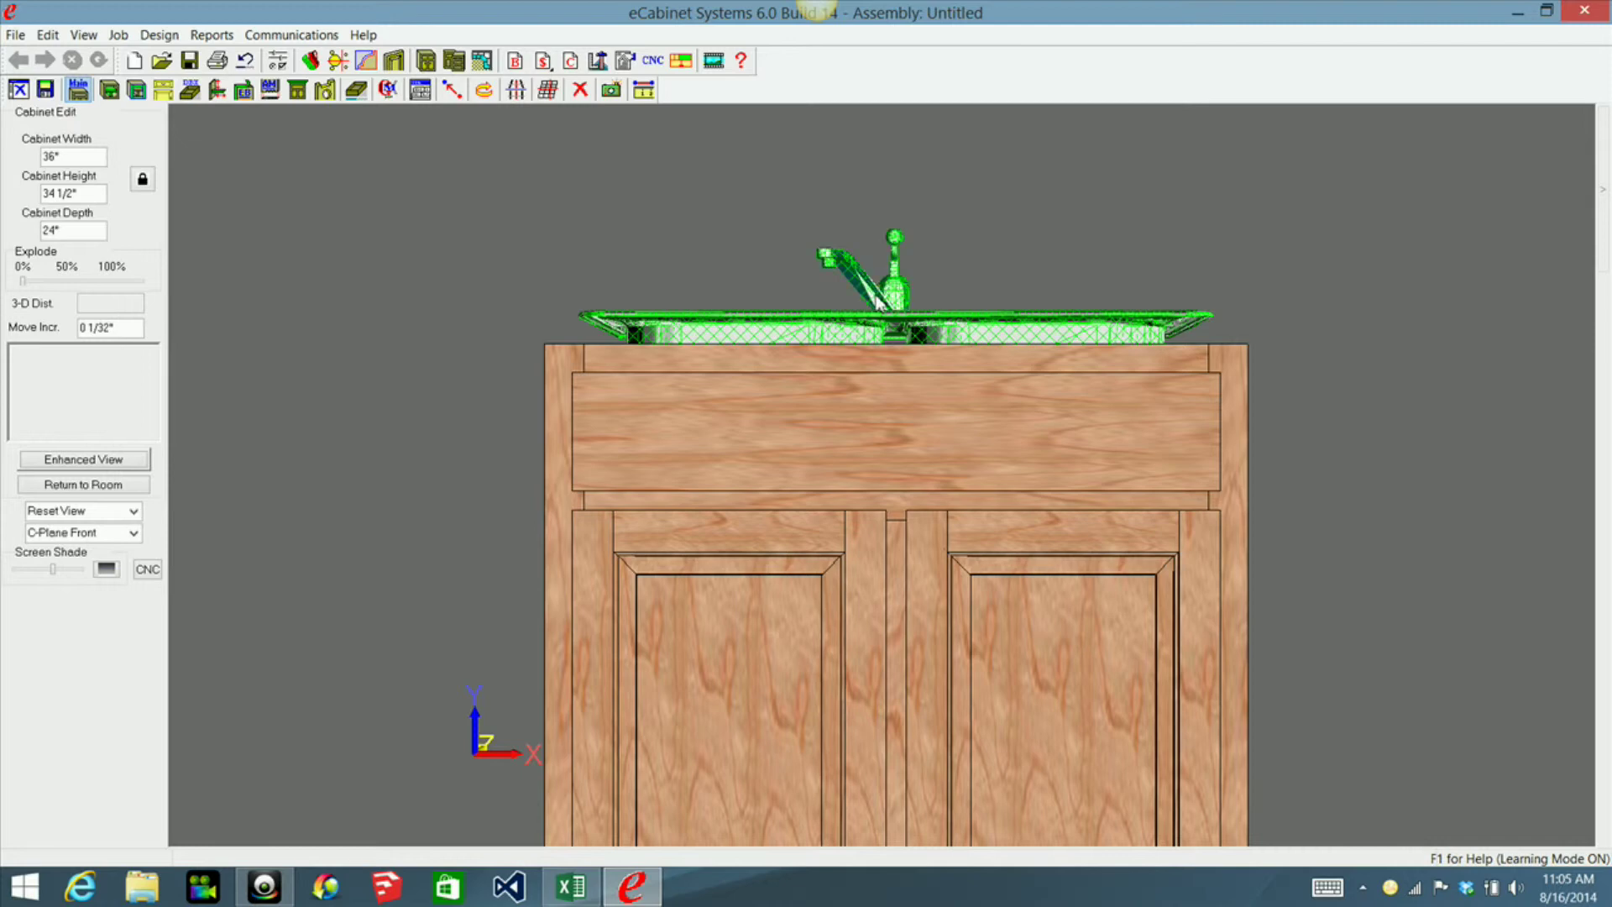
{"action": "right_click", "coordinate": [856, 431]}
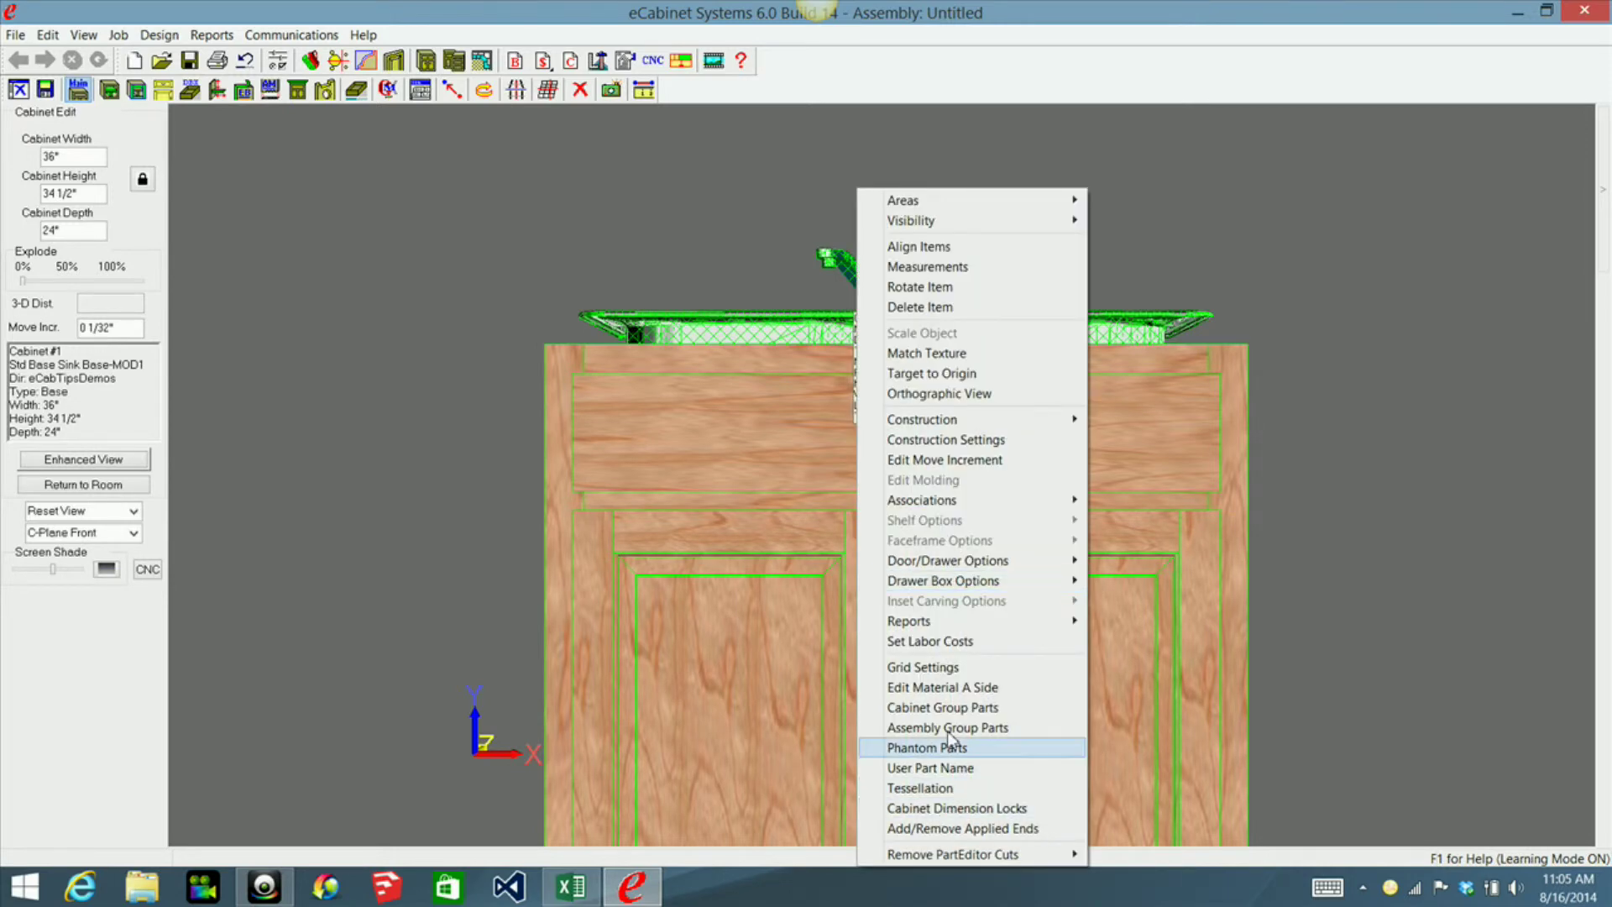
{"action": "mouse_move", "coordinate": [869, 505]}
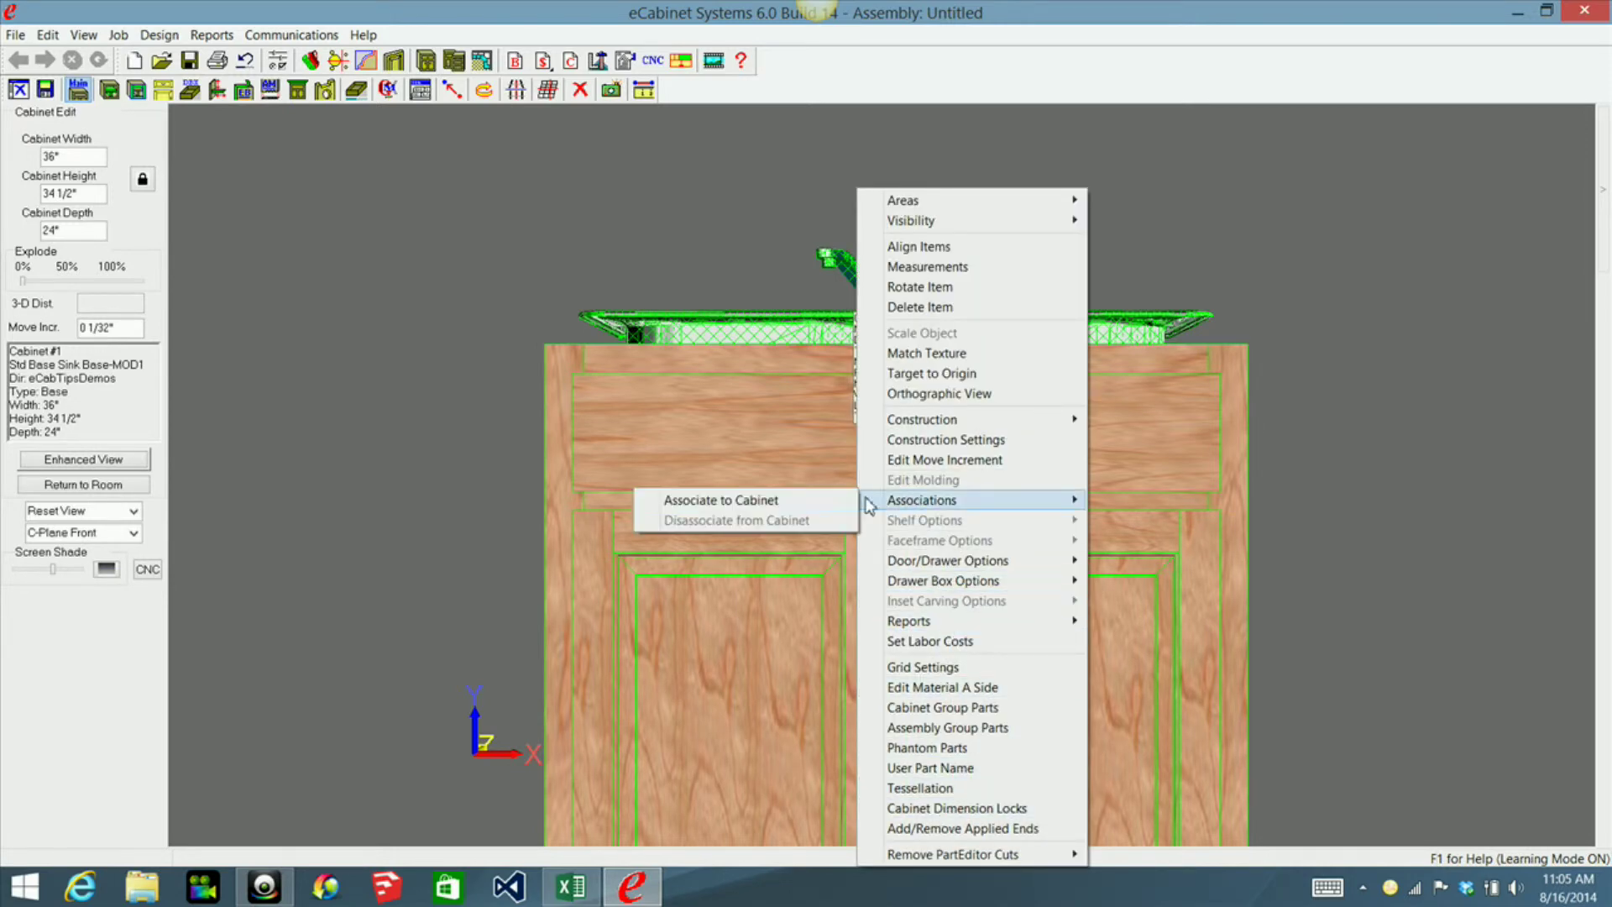
{"action": "left_click", "coordinate": [778, 499]}
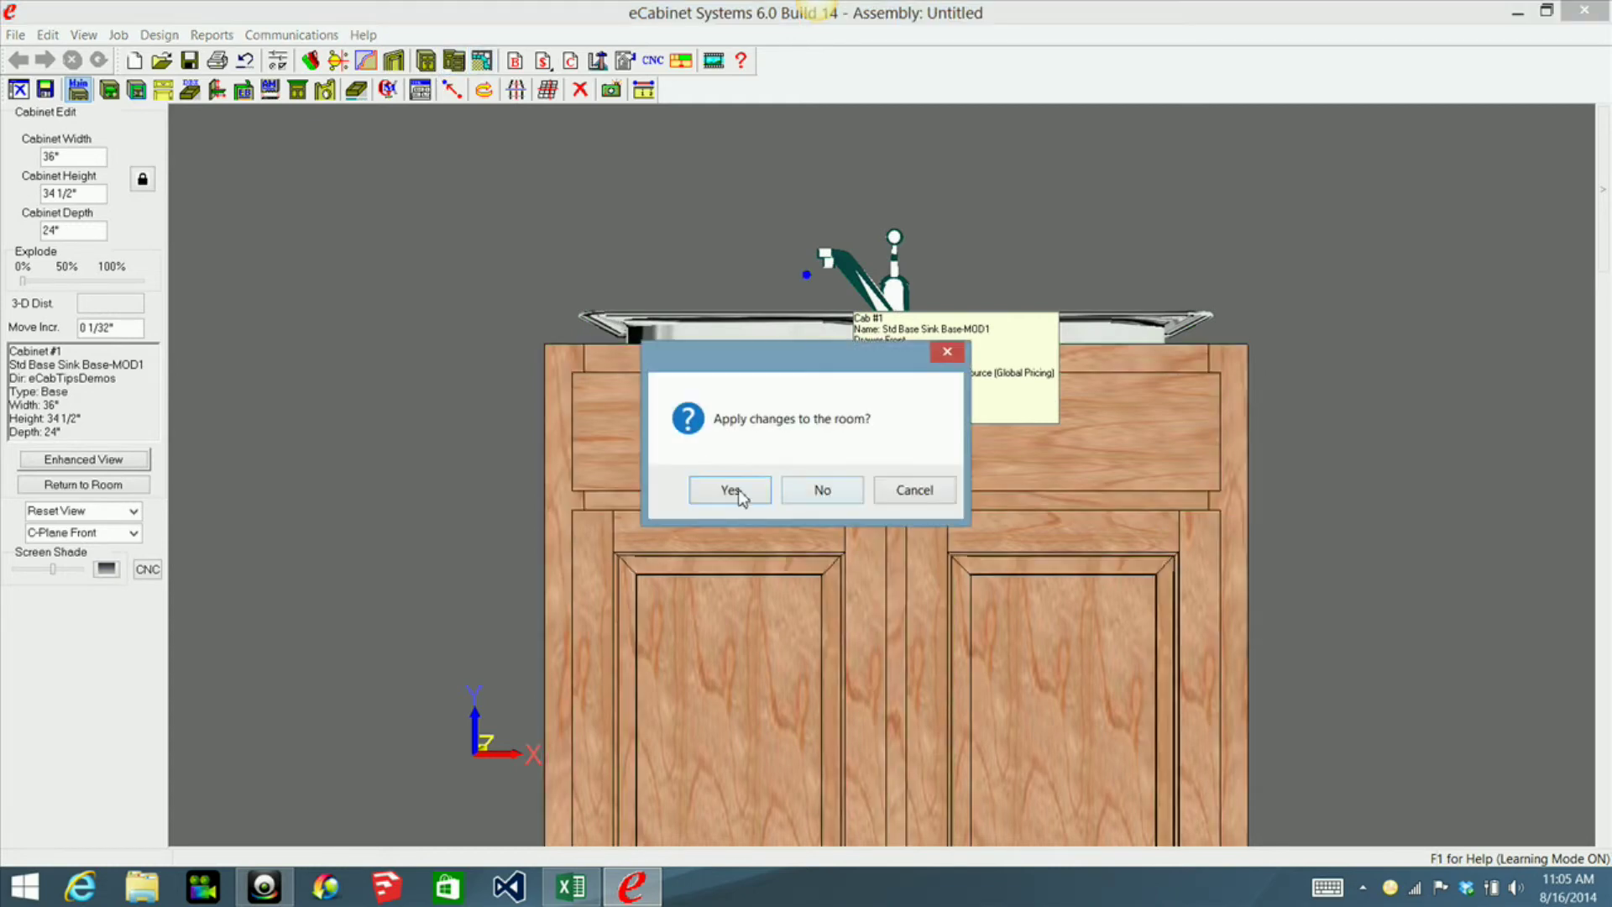
{"action": "left_click", "coordinate": [730, 490]}
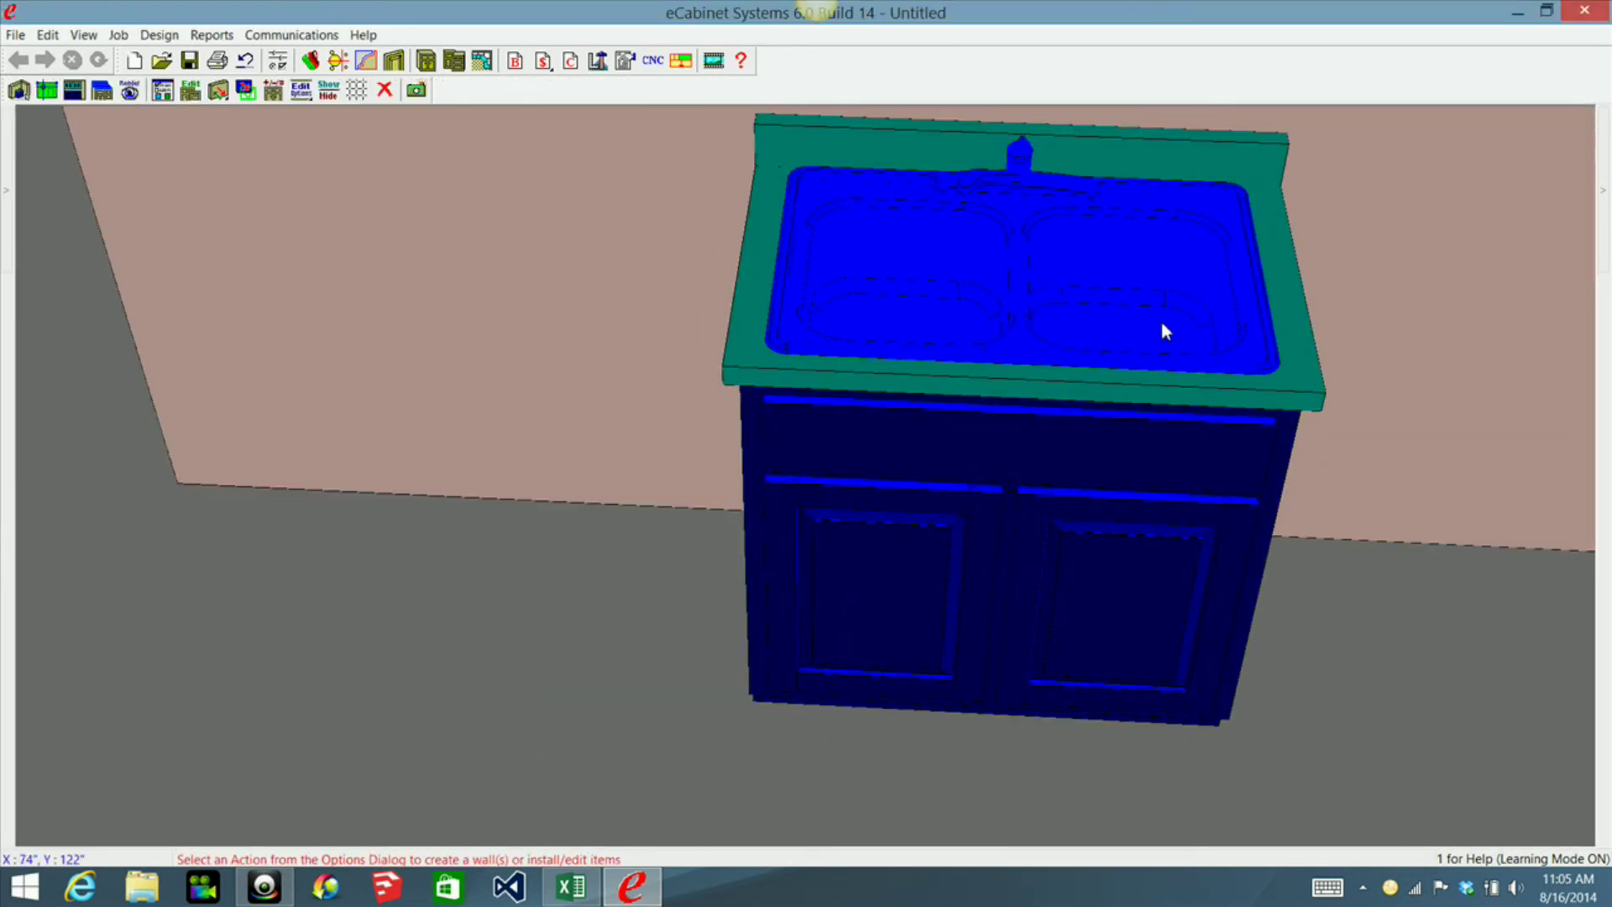
Examine from above how the sink and faucet sit in the countertop in the room
{"action": "middle_click_drag", "start_coordinate": [1000, 321], "coordinate": [1102, 256]}
{"action": "middle_click_drag", "start_coordinate": [1116, 396], "coordinate": [1180, 256]}
{"action": "middle_click_drag", "start_coordinate": [1262, 438], "coordinate": [1205, 205]}
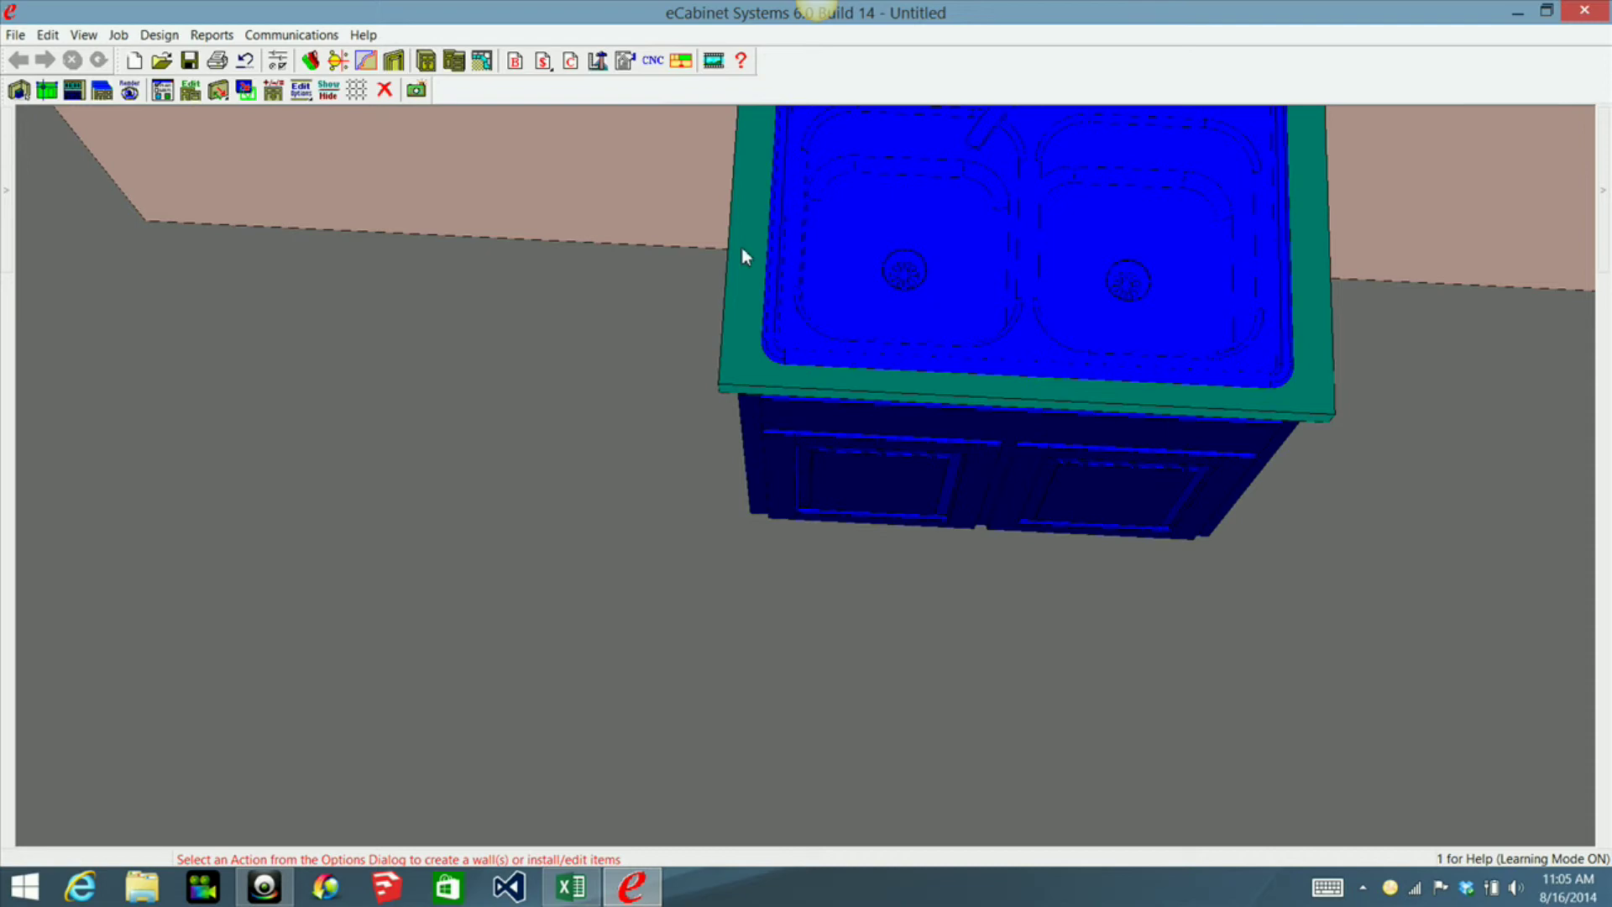
{"action": "middle_click_drag", "start_coordinate": [1069, 529], "coordinate": [1118, 185]}
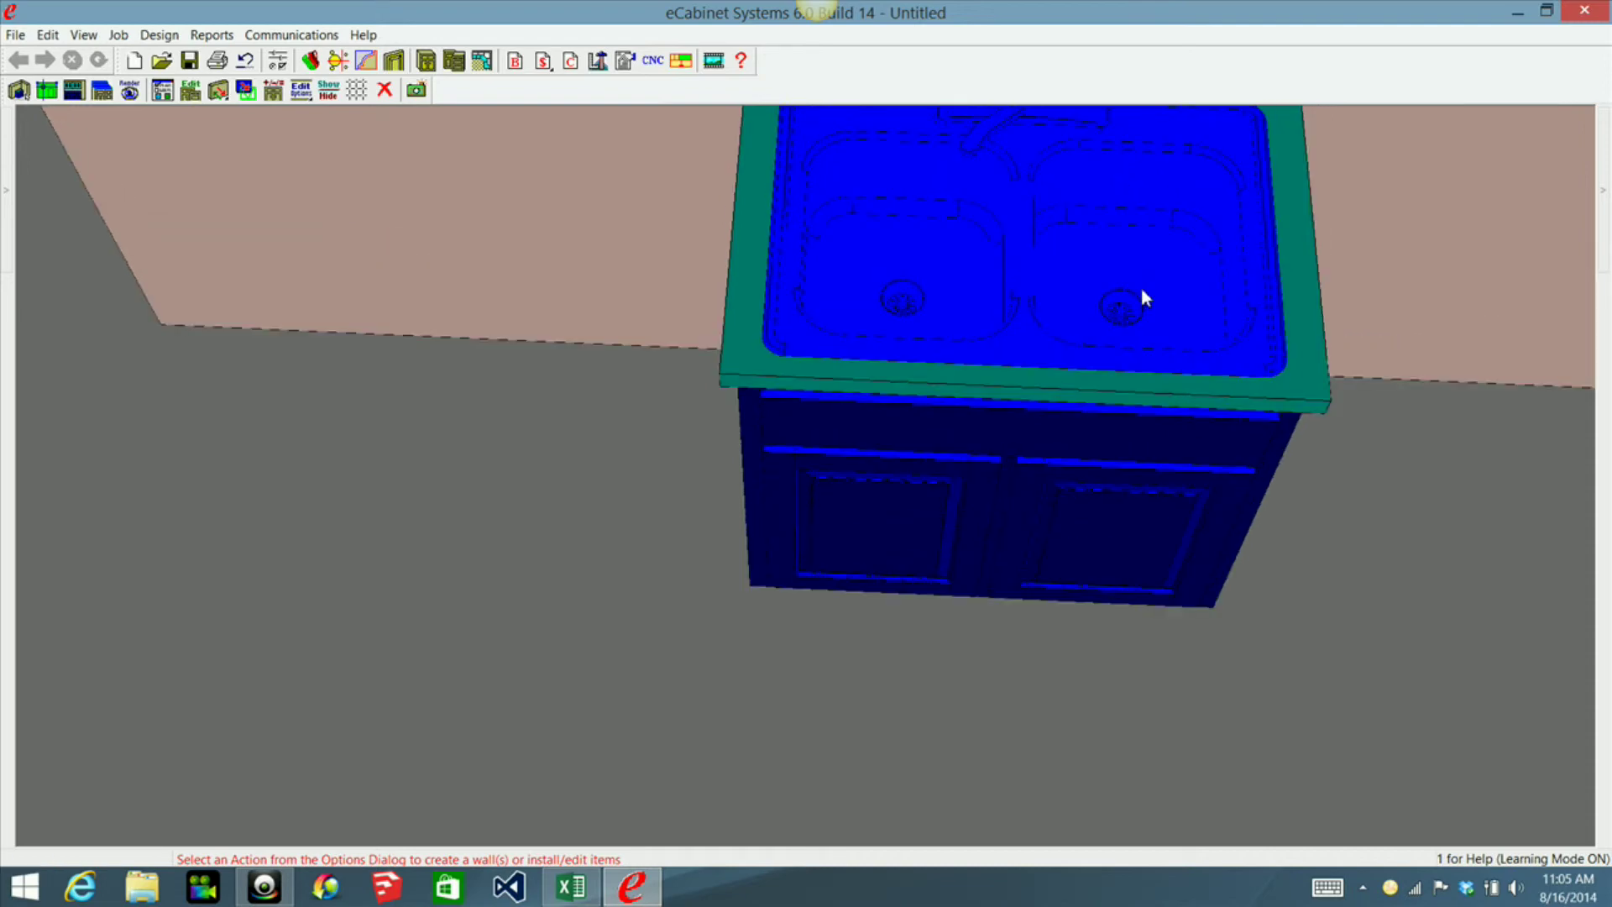
{"action": "scroll", "coordinate": [1234, 454], "scroll_direction": "up", "scroll_amount": 2}
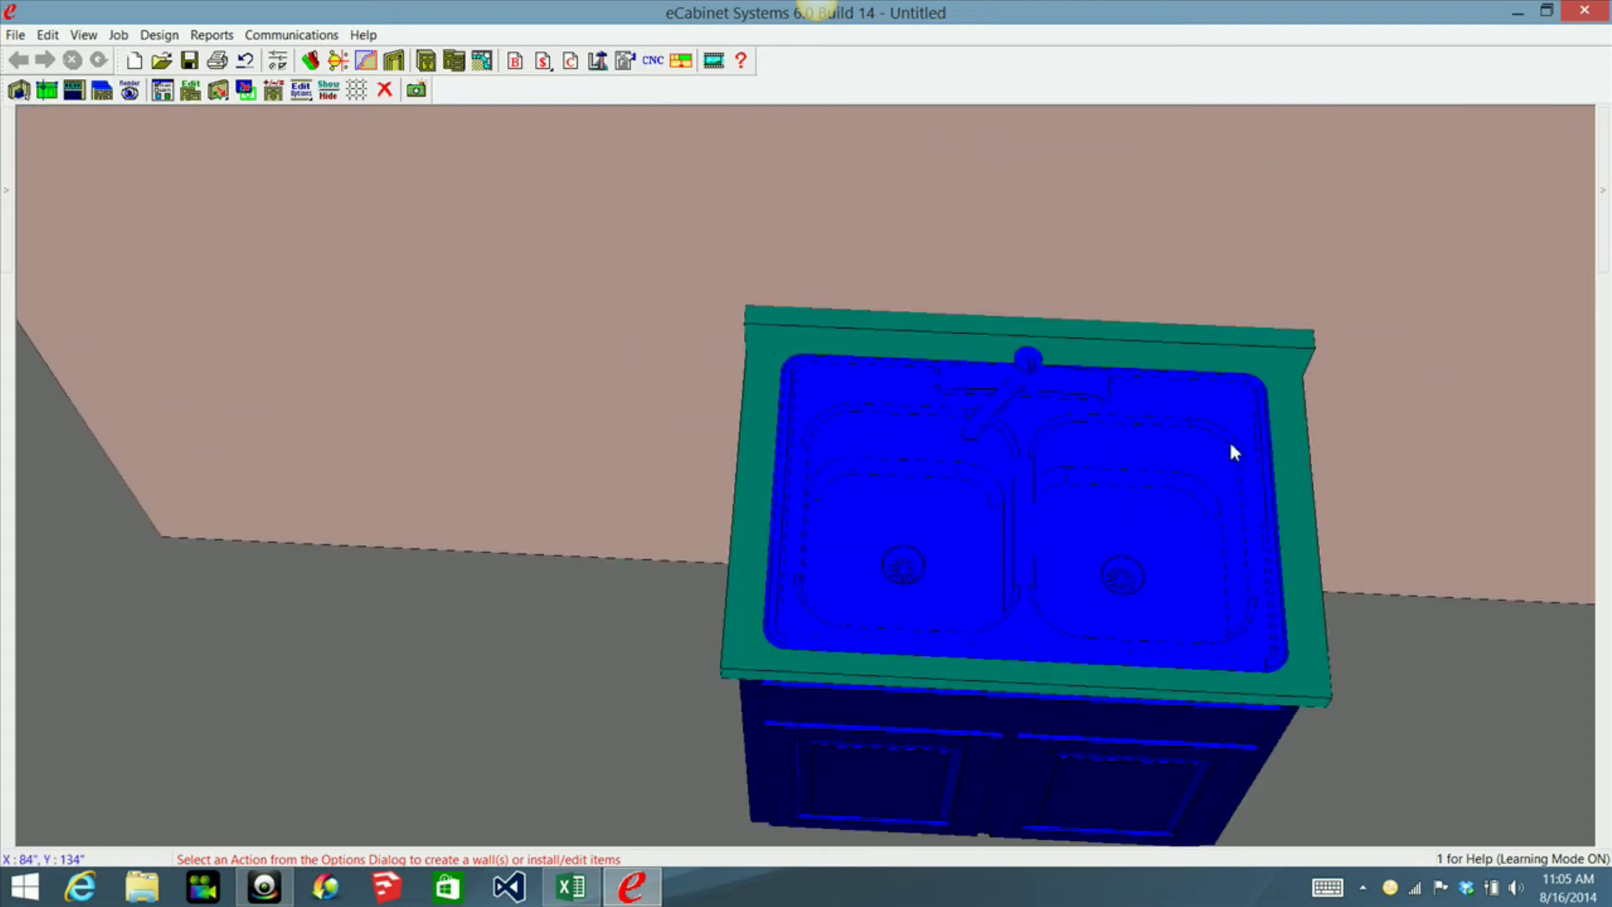
{"action": "scroll", "coordinate": [1129, 301], "scroll_direction": "up", "scroll_amount": 1}
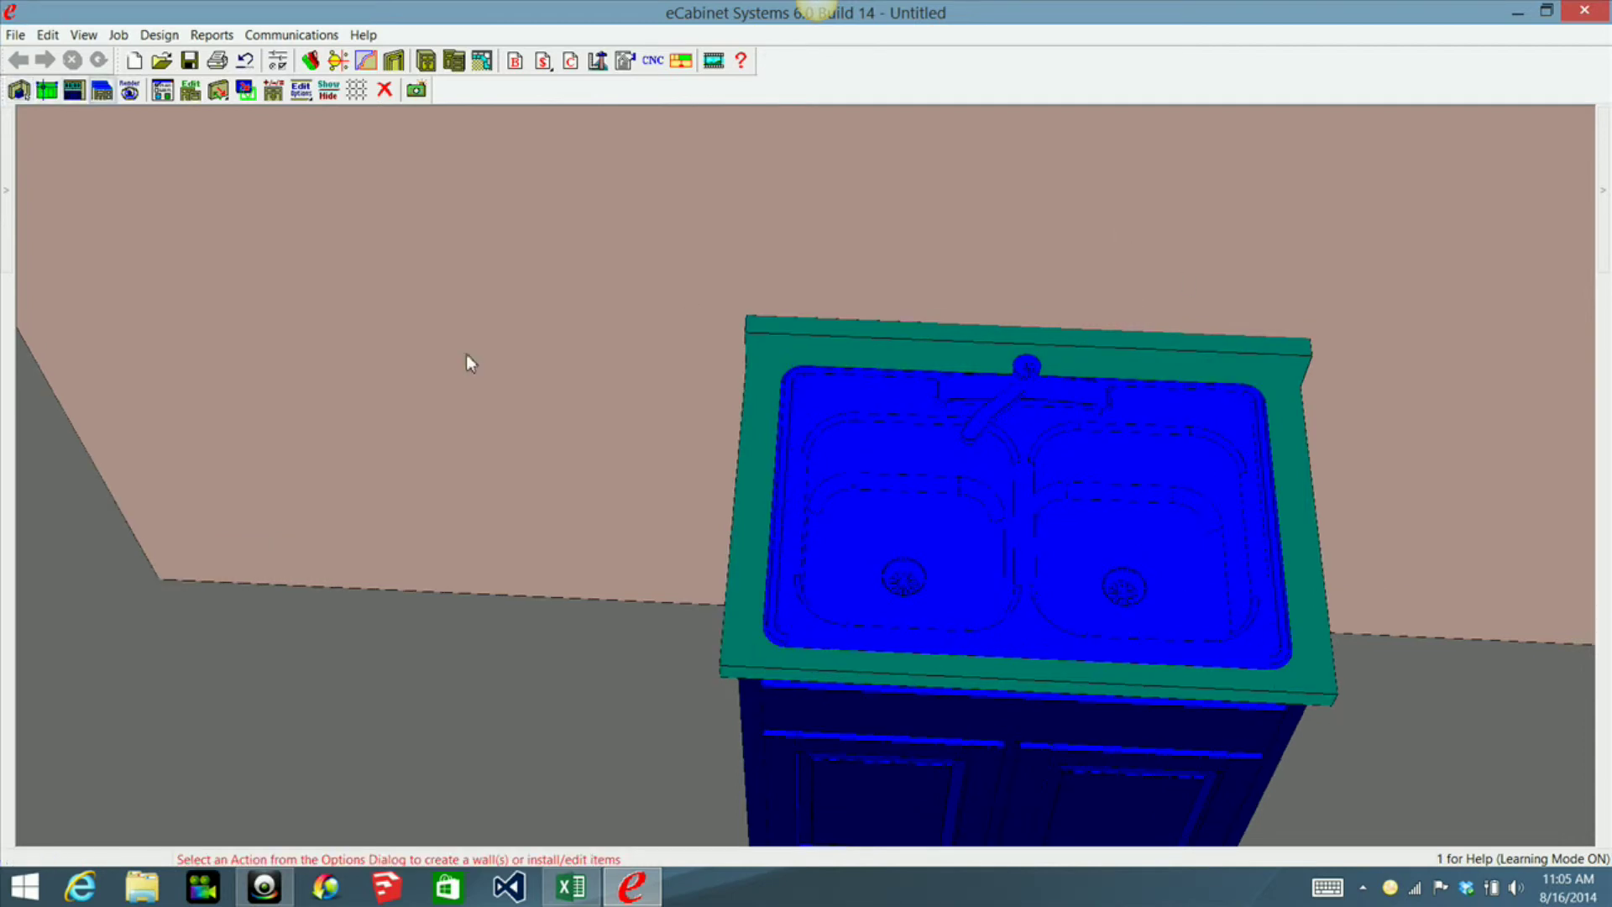
Inspect the sink cabinet in the room's render view from several angles, view its photo-realistic presentation, and close it
{"action": "left_click", "coordinate": [130, 90]}
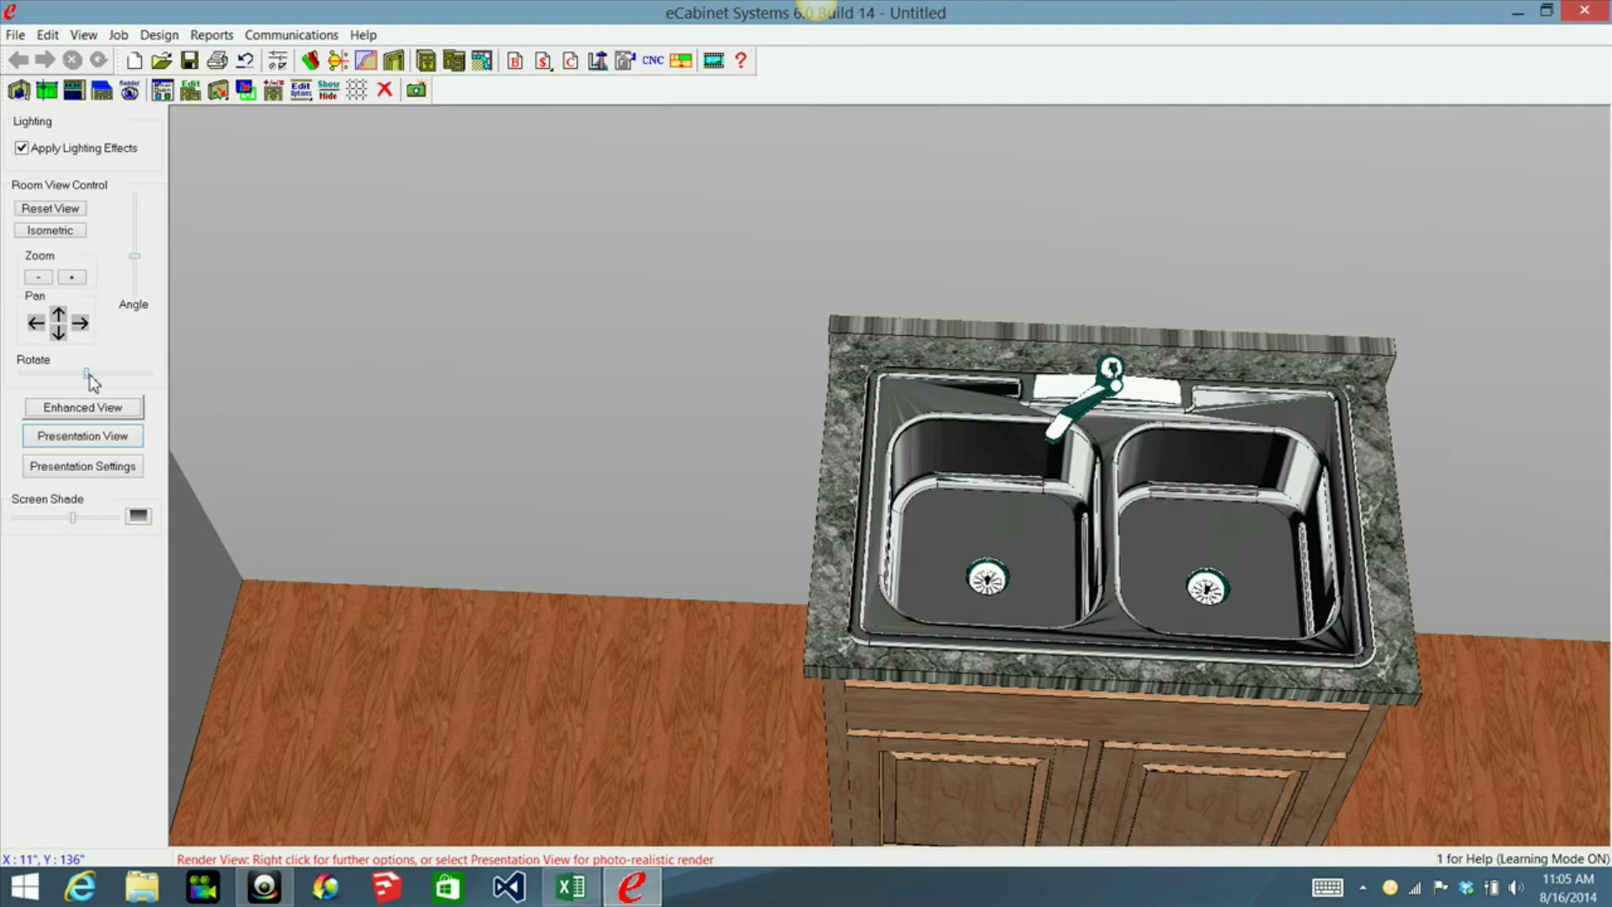
{"action": "left_click_drag", "start_coordinate": [88, 374], "coordinate": [62, 385]}
{"action": "left_click", "coordinate": [46, 377]}
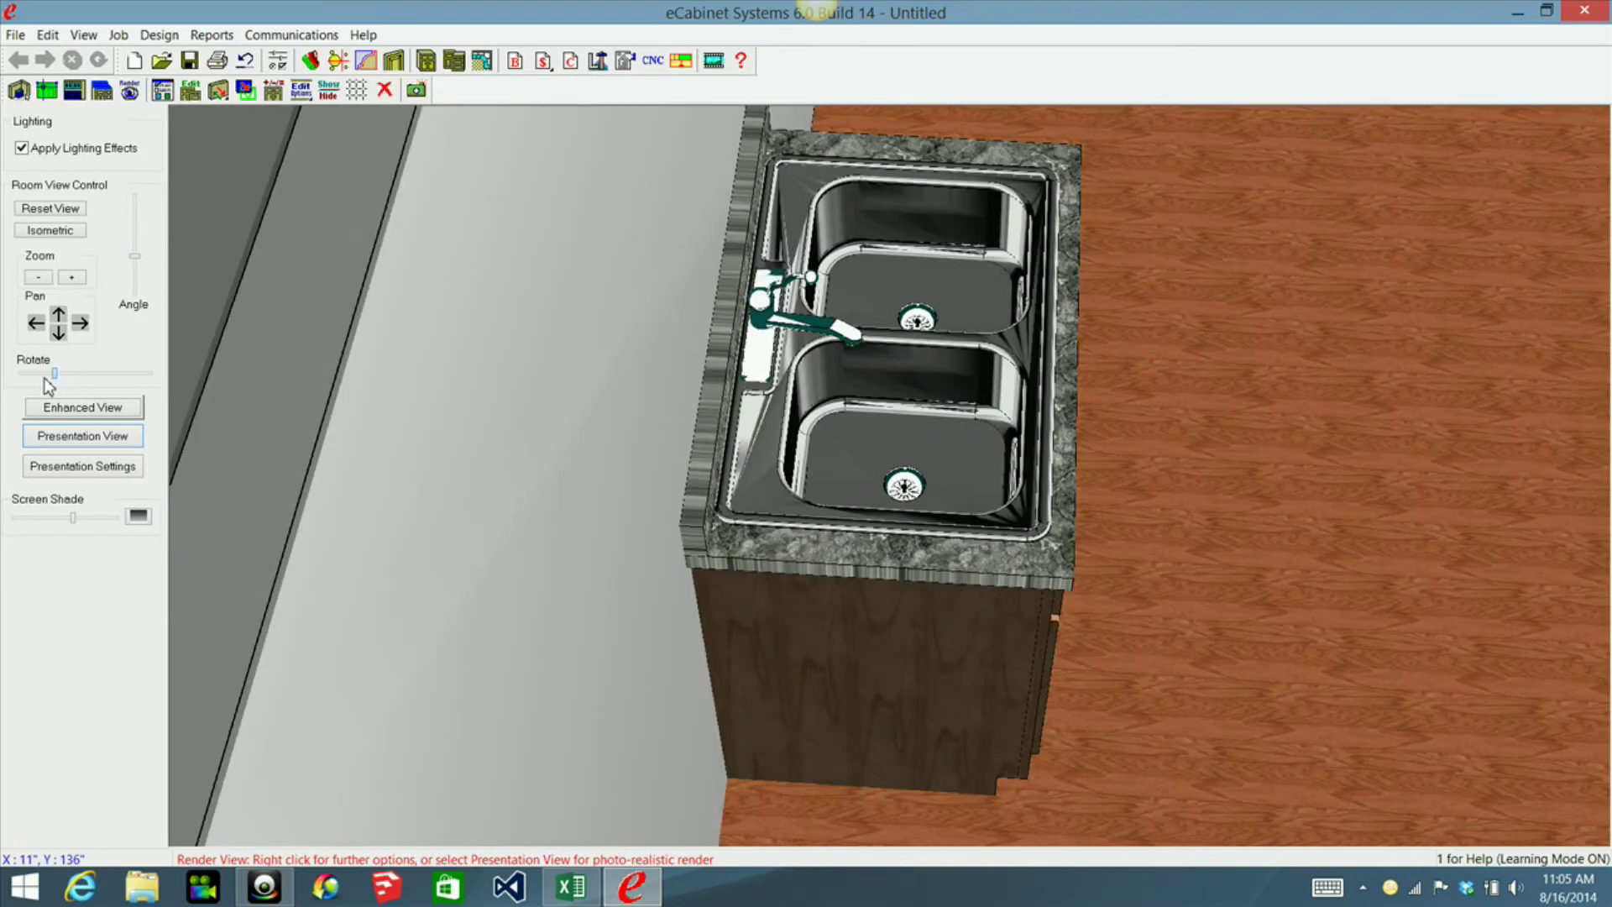
{"action": "left_click_drag", "start_coordinate": [44, 379], "coordinate": [104, 376]}
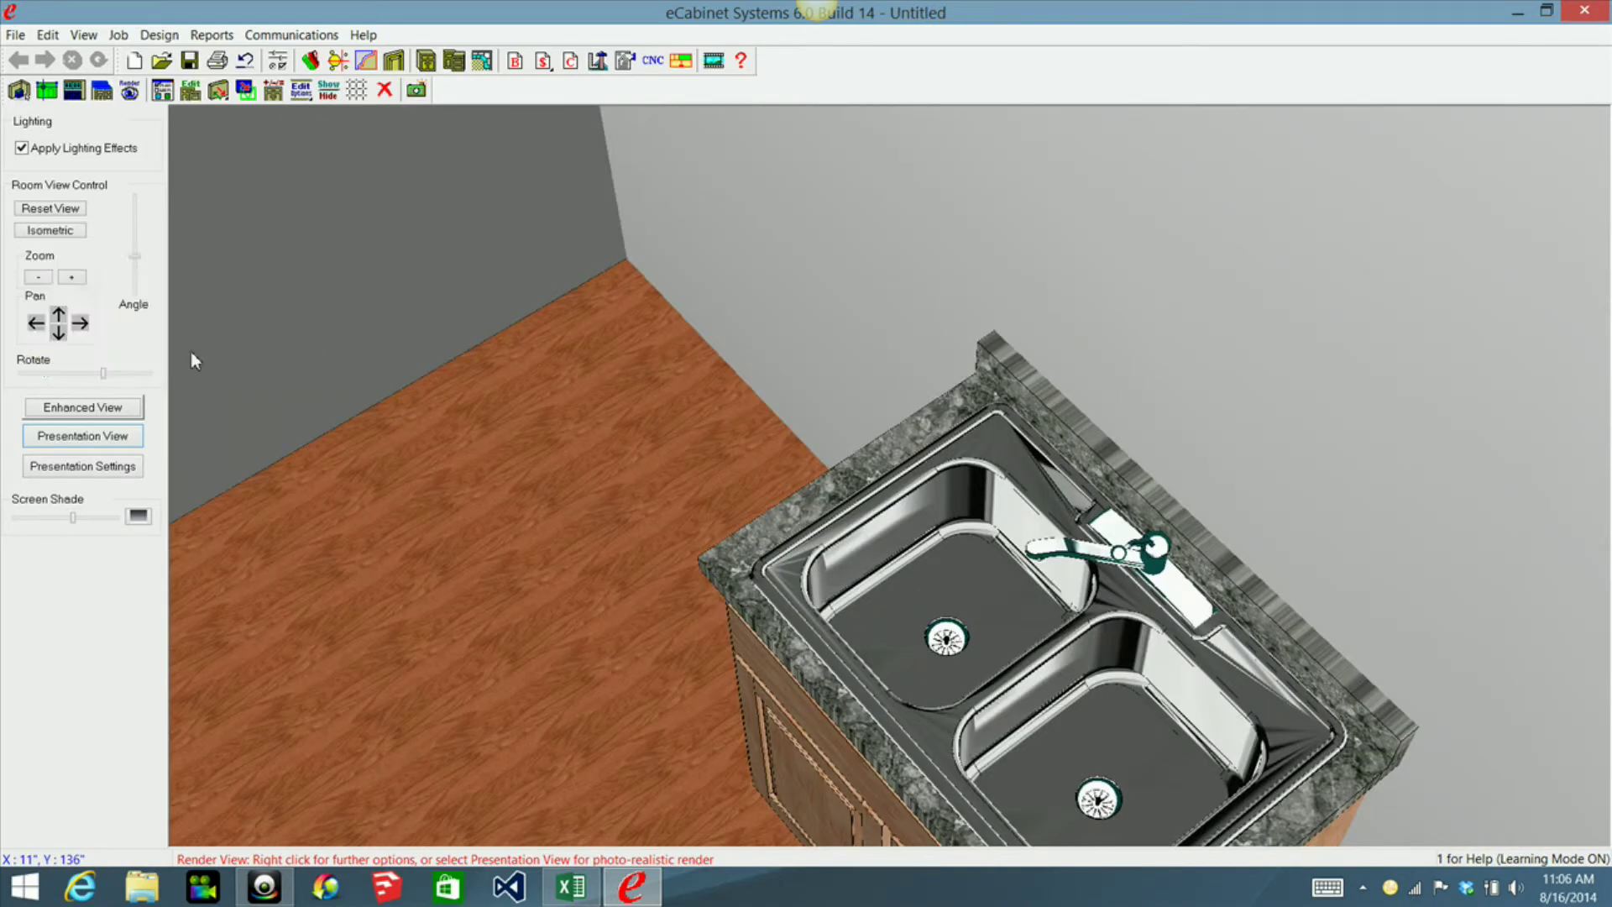
{"action": "left_click_drag", "start_coordinate": [135, 233], "coordinate": [143, 220]}
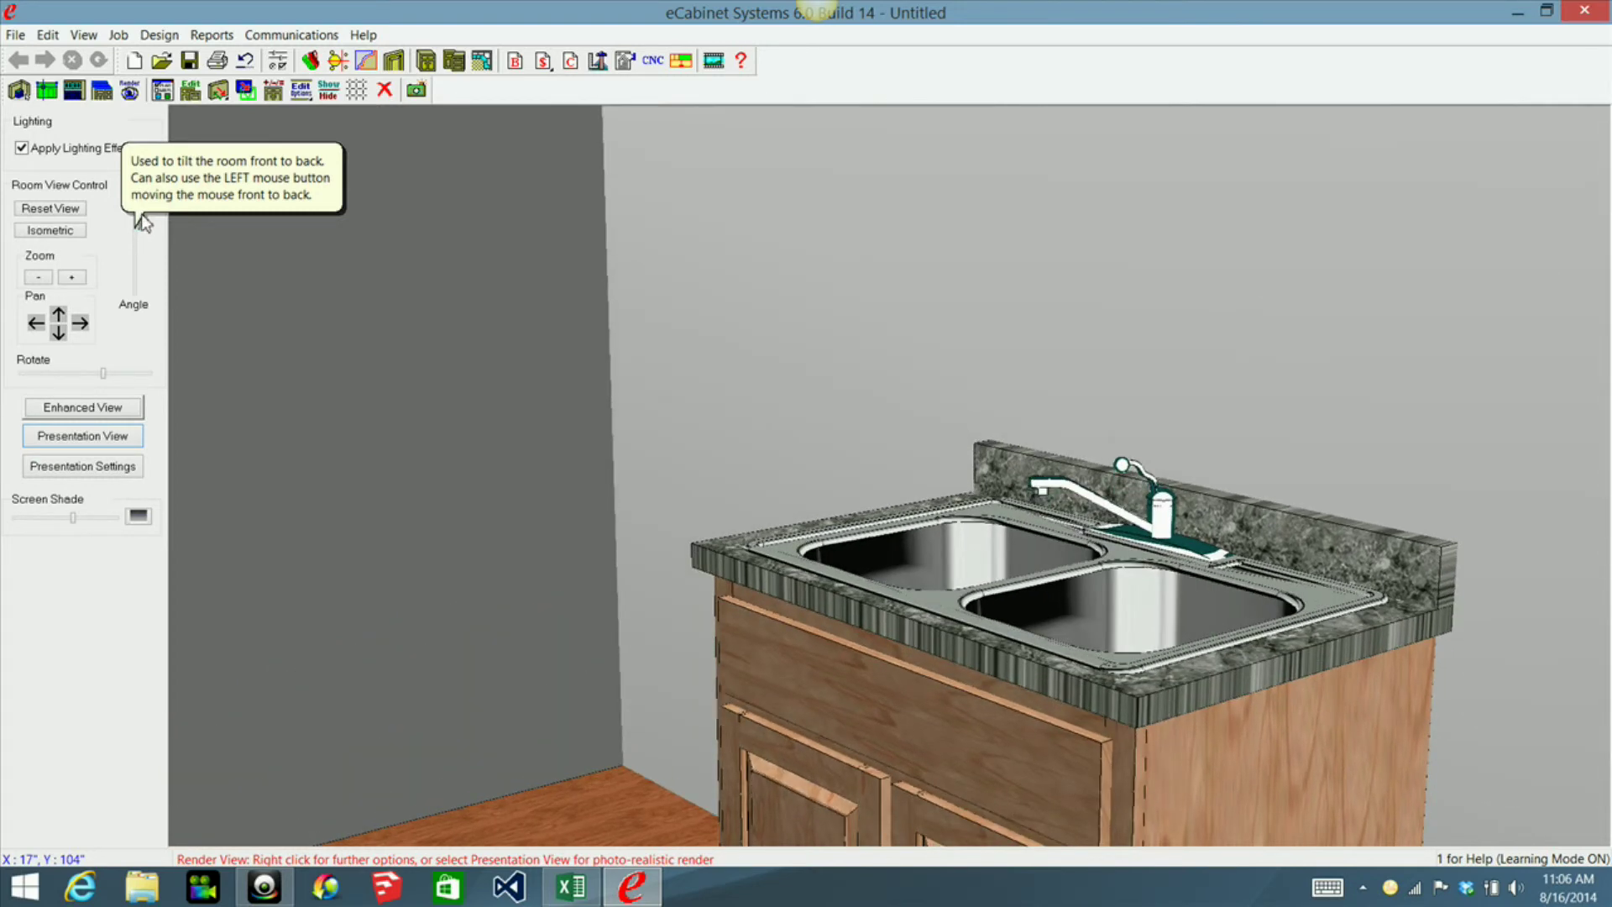
{"action": "left_click_drag", "start_coordinate": [741, 335], "coordinate": [736, 430]}
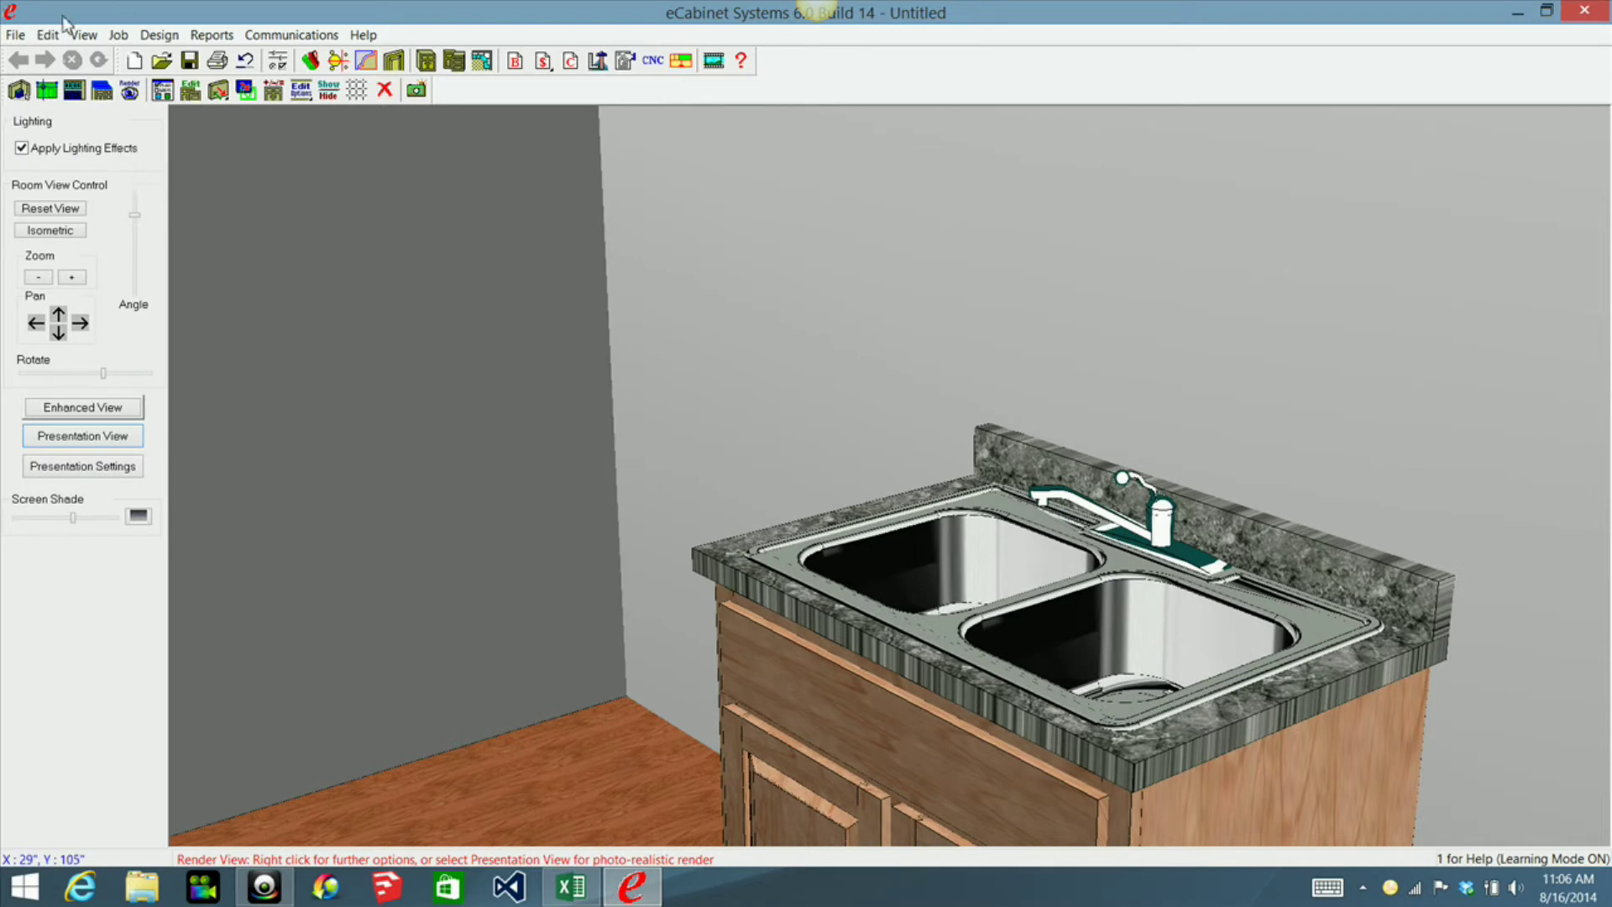
{"action": "left_click", "coordinate": [98, 438]}
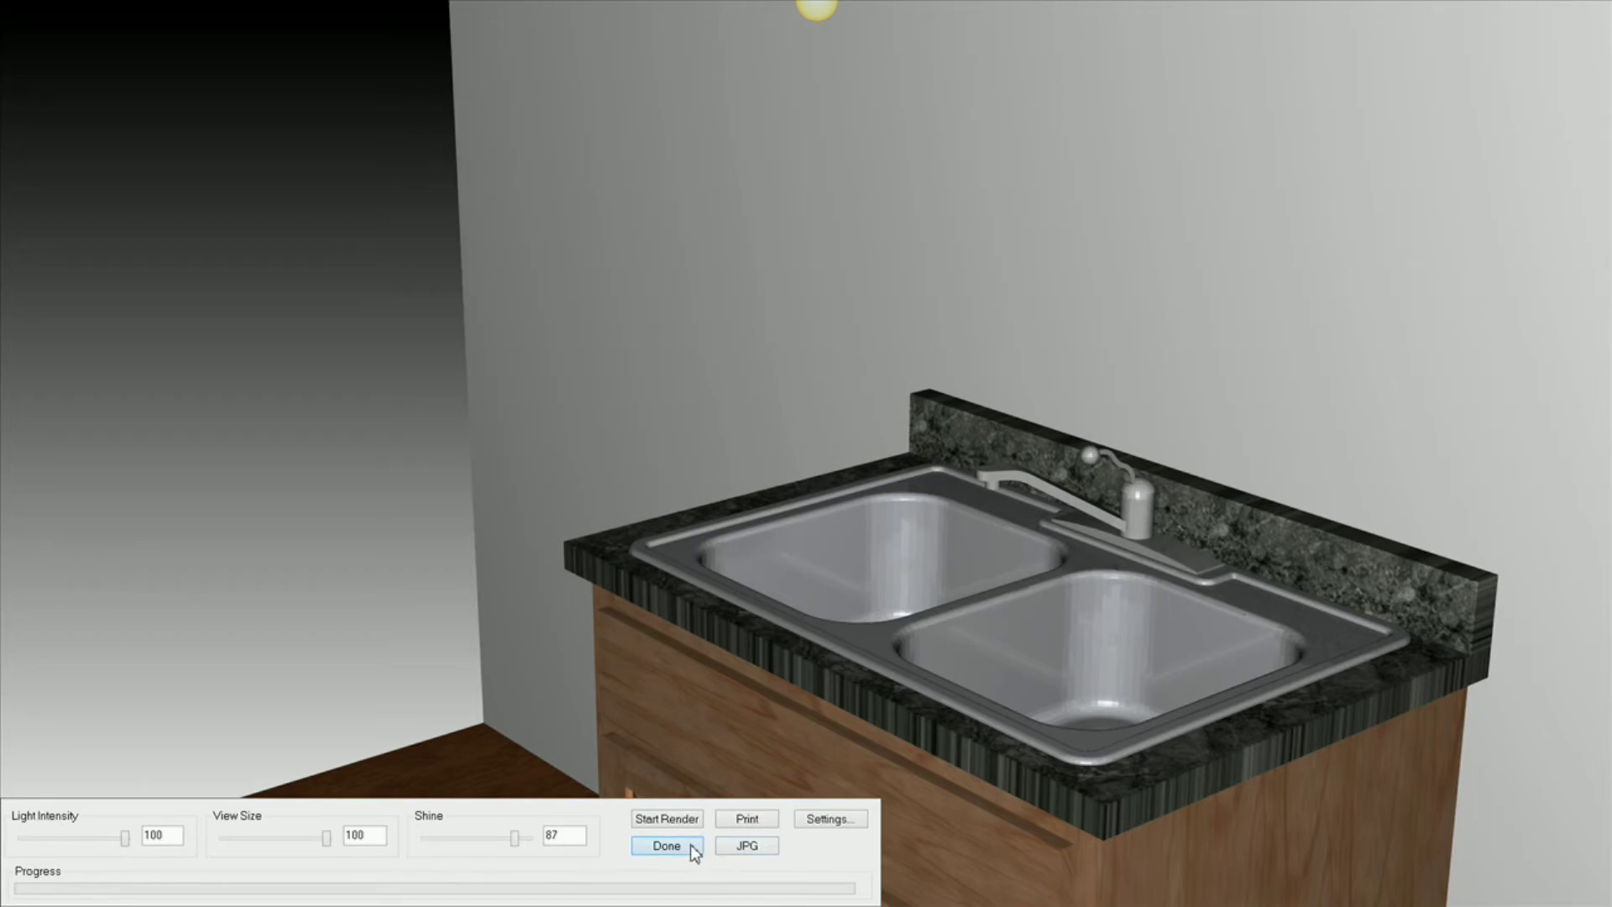
{"action": "left_click", "coordinate": [692, 848]}
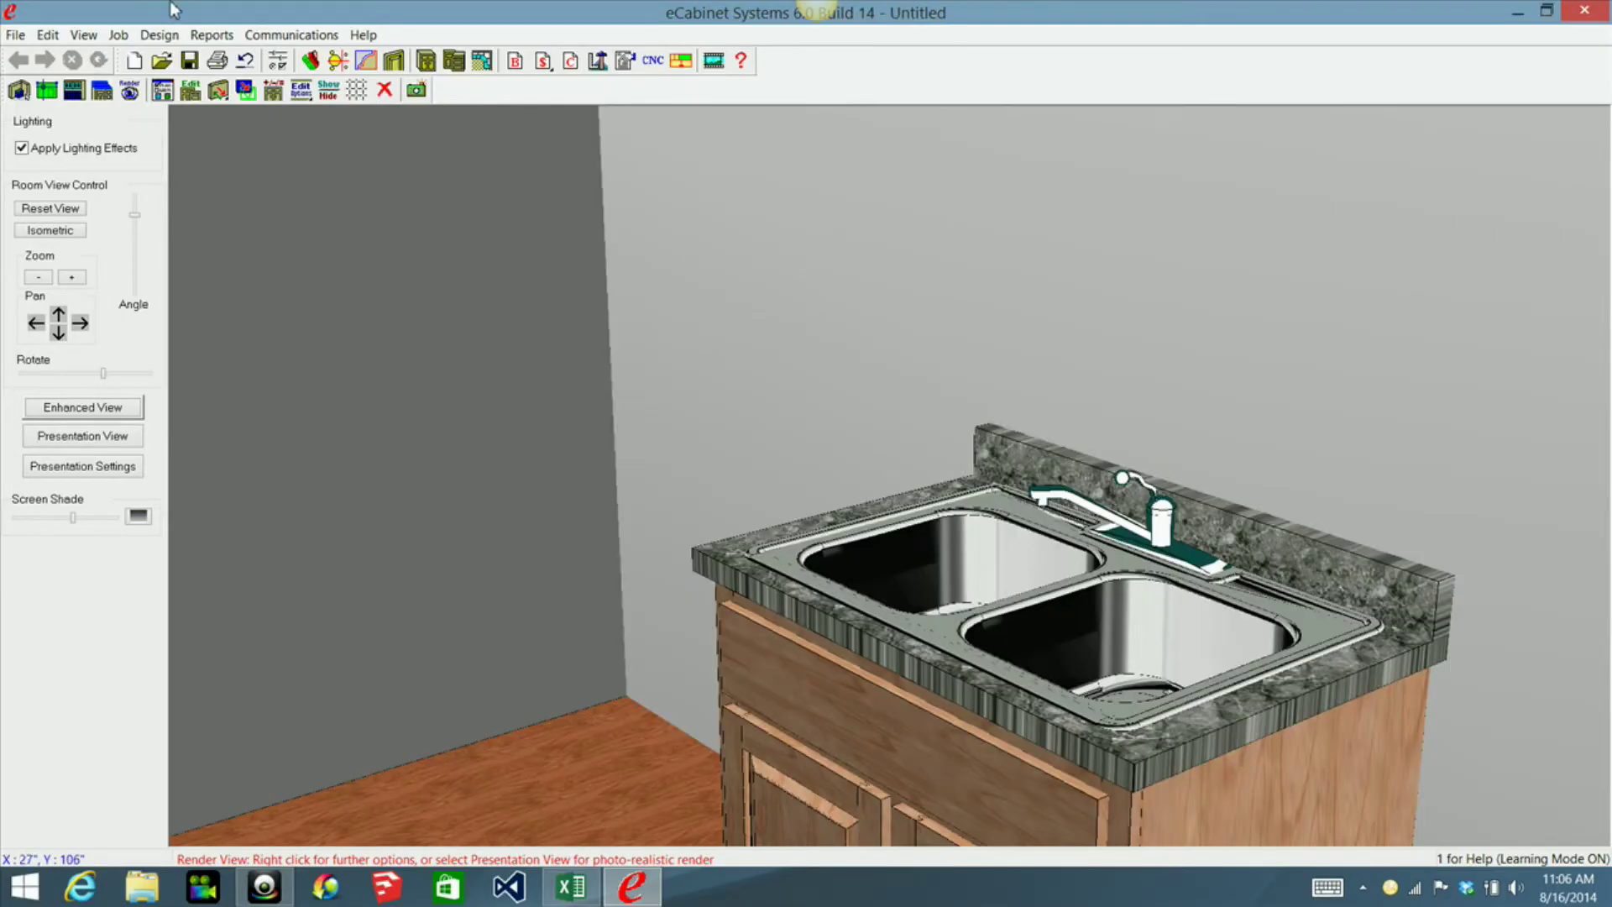
Return to the room's plan view and place a Std Base Sink Base cabinet against the wall, left of the existing sink cabinet
{"action": "left_click", "coordinate": [21, 90]}
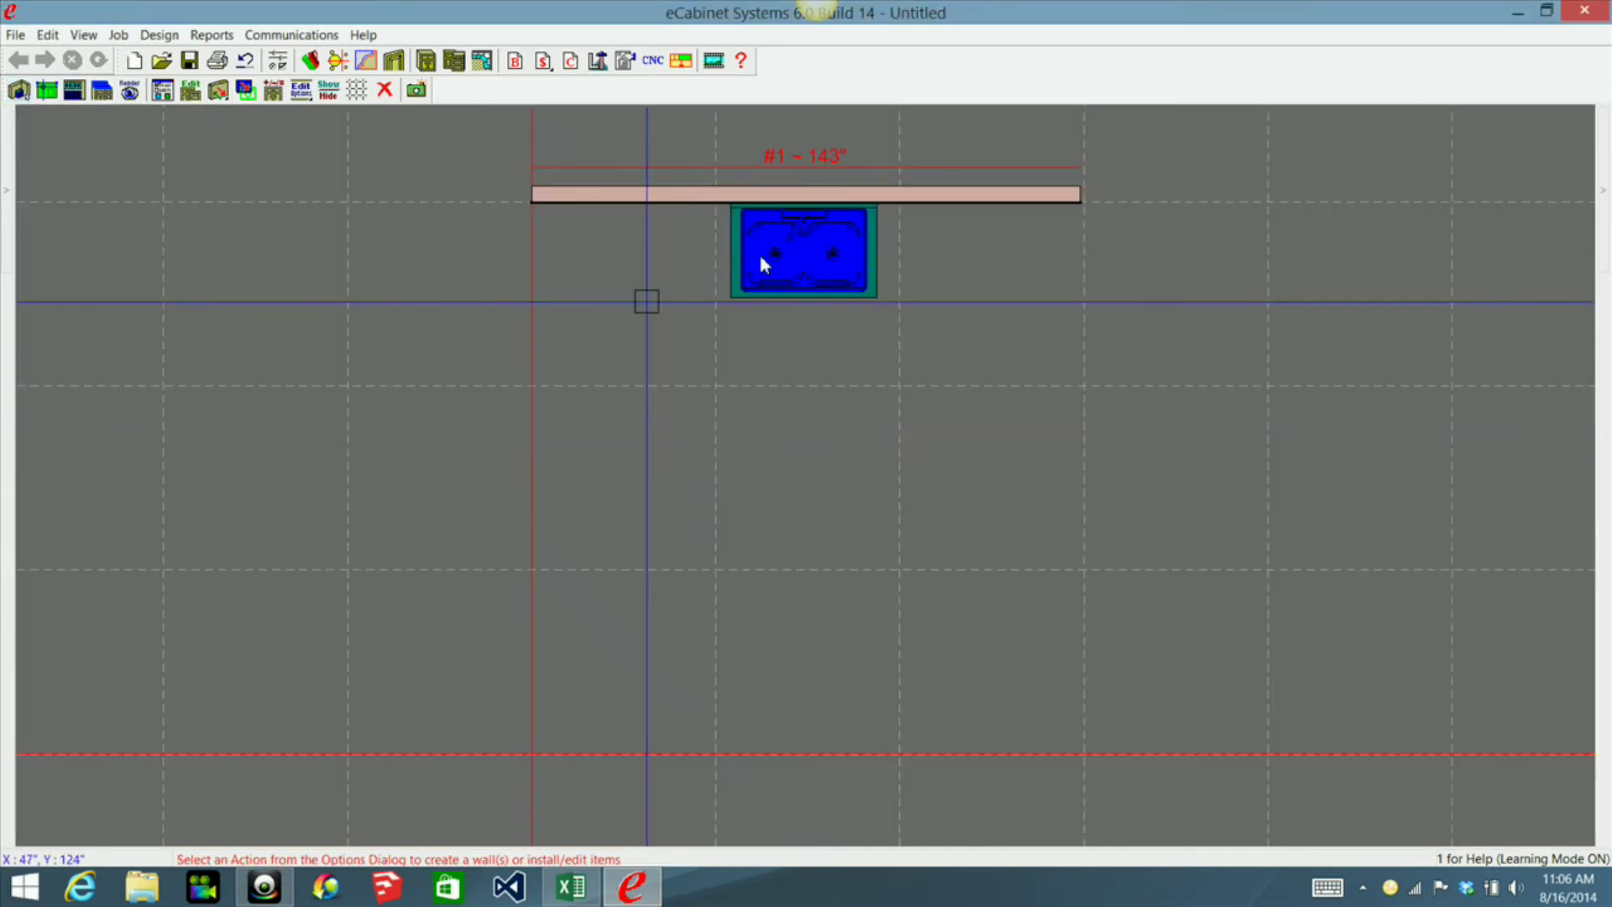
{"action": "left_click", "coordinate": [809, 246]}
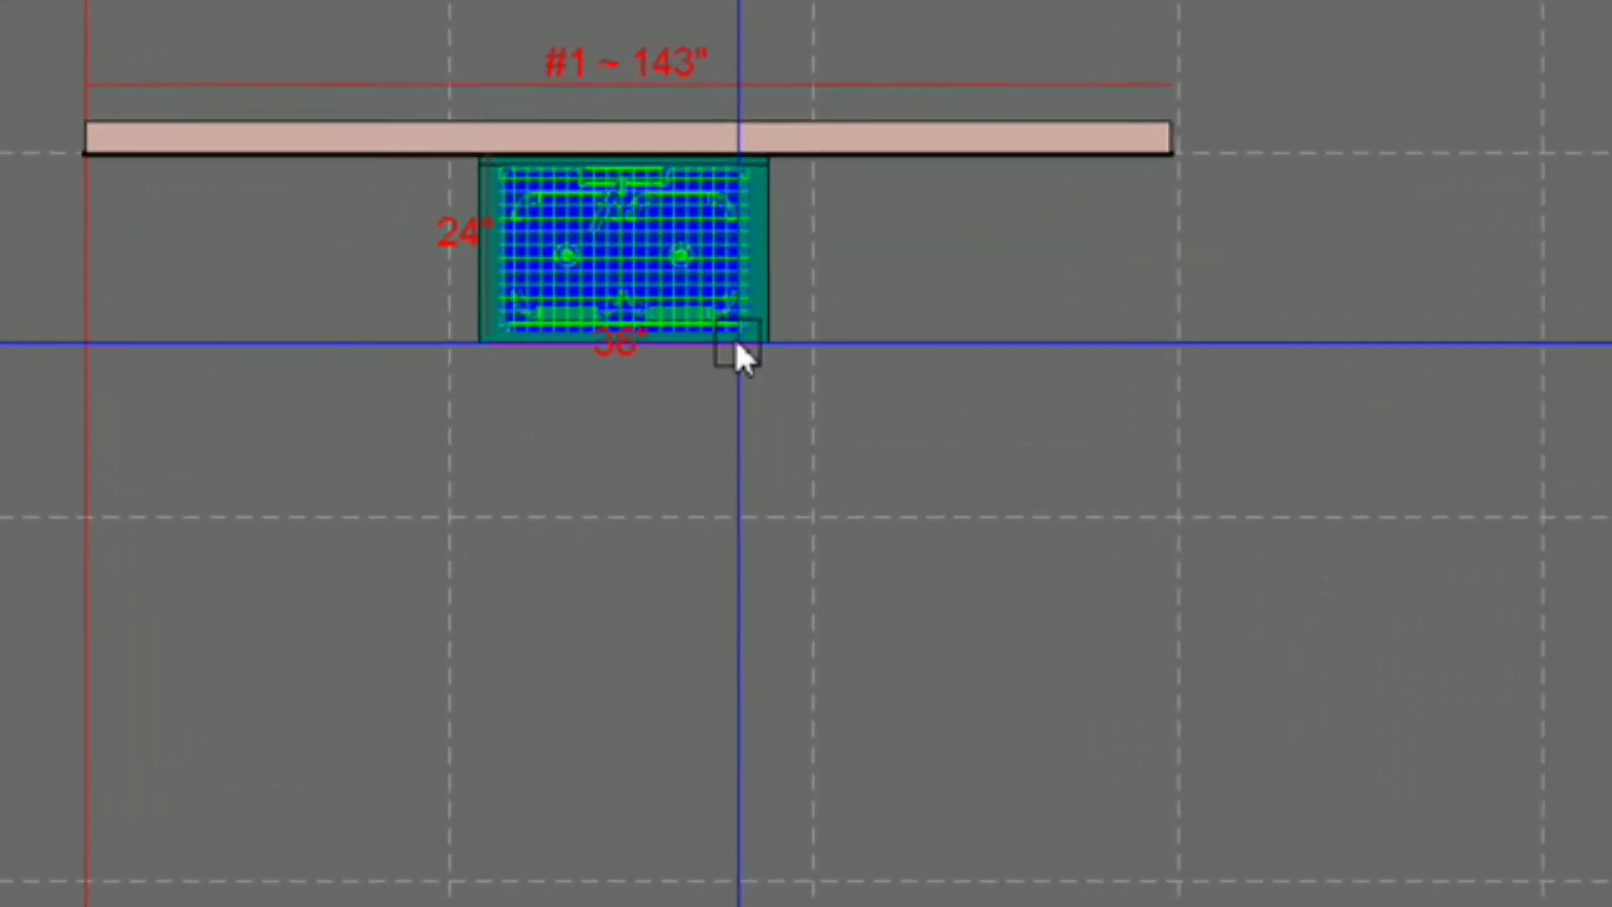
{"action": "left_click", "coordinate": [751, 331]}
{"action": "mouse_move", "coordinate": [1610, 172]}
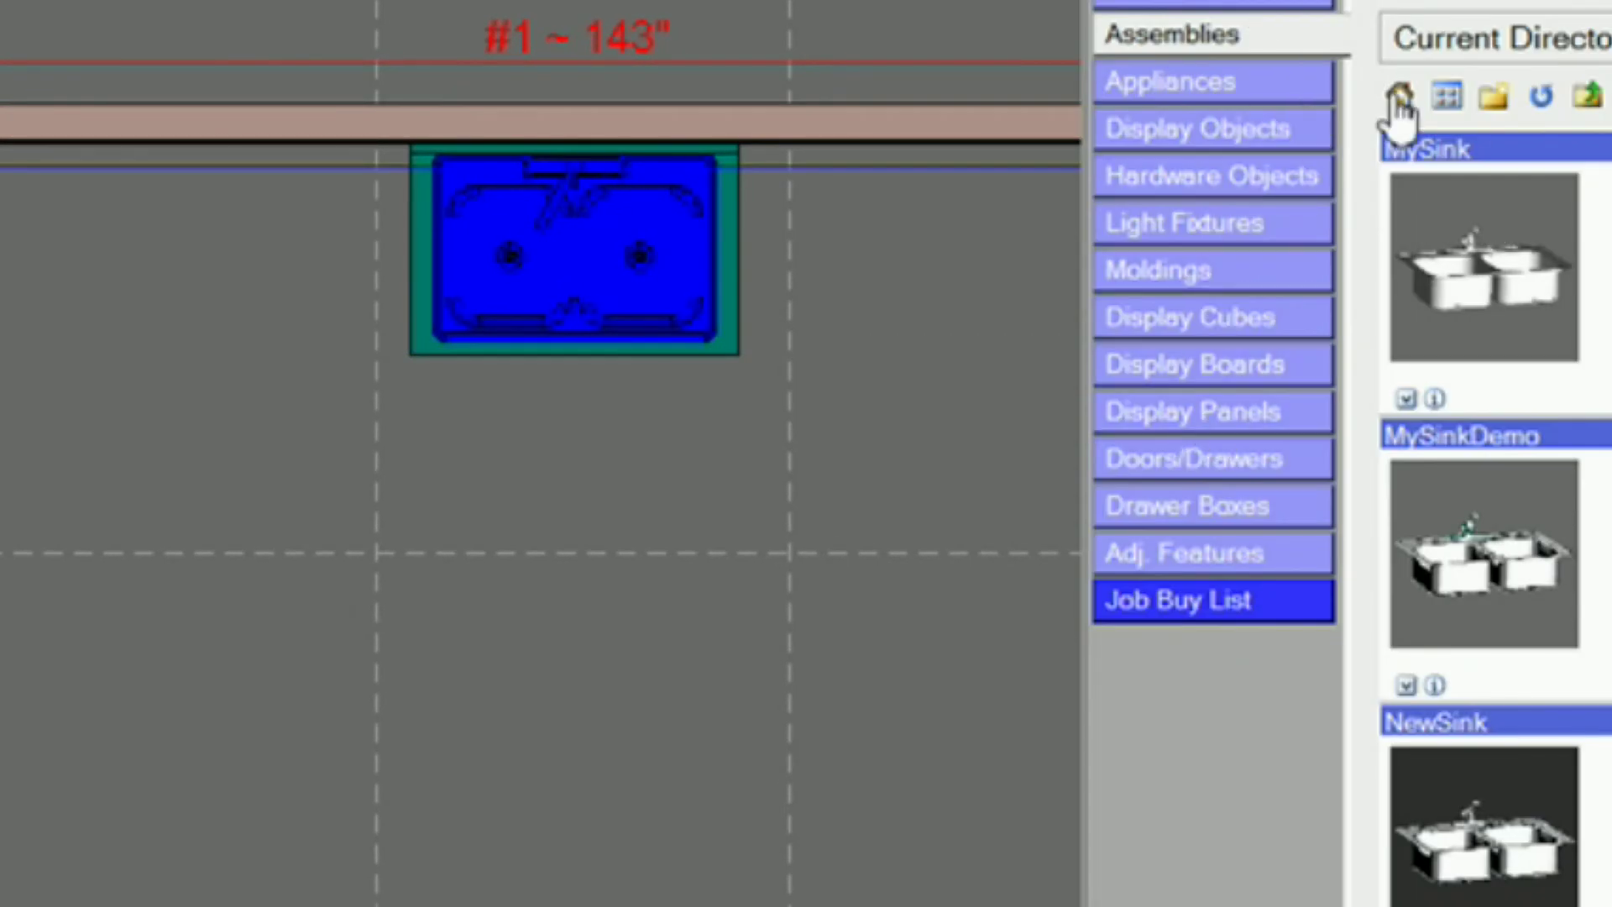
{"action": "left_click", "coordinate": [1196, 25]}
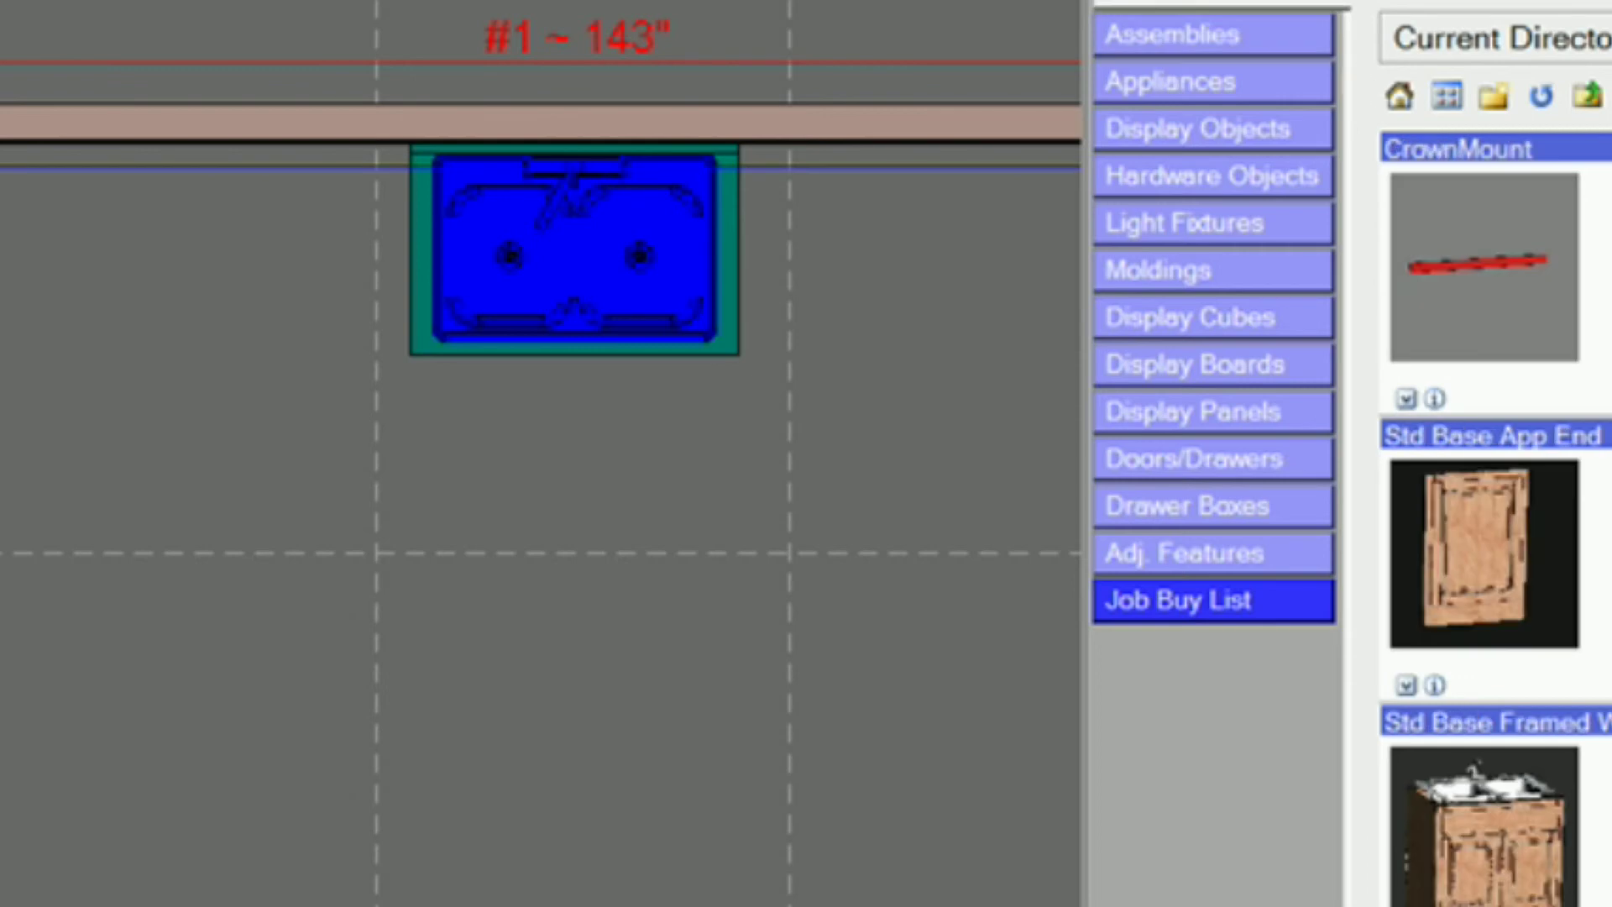
{"action": "scroll", "coordinate": [1495, 454], "scroll_direction": "down", "scroll_amount": 4}
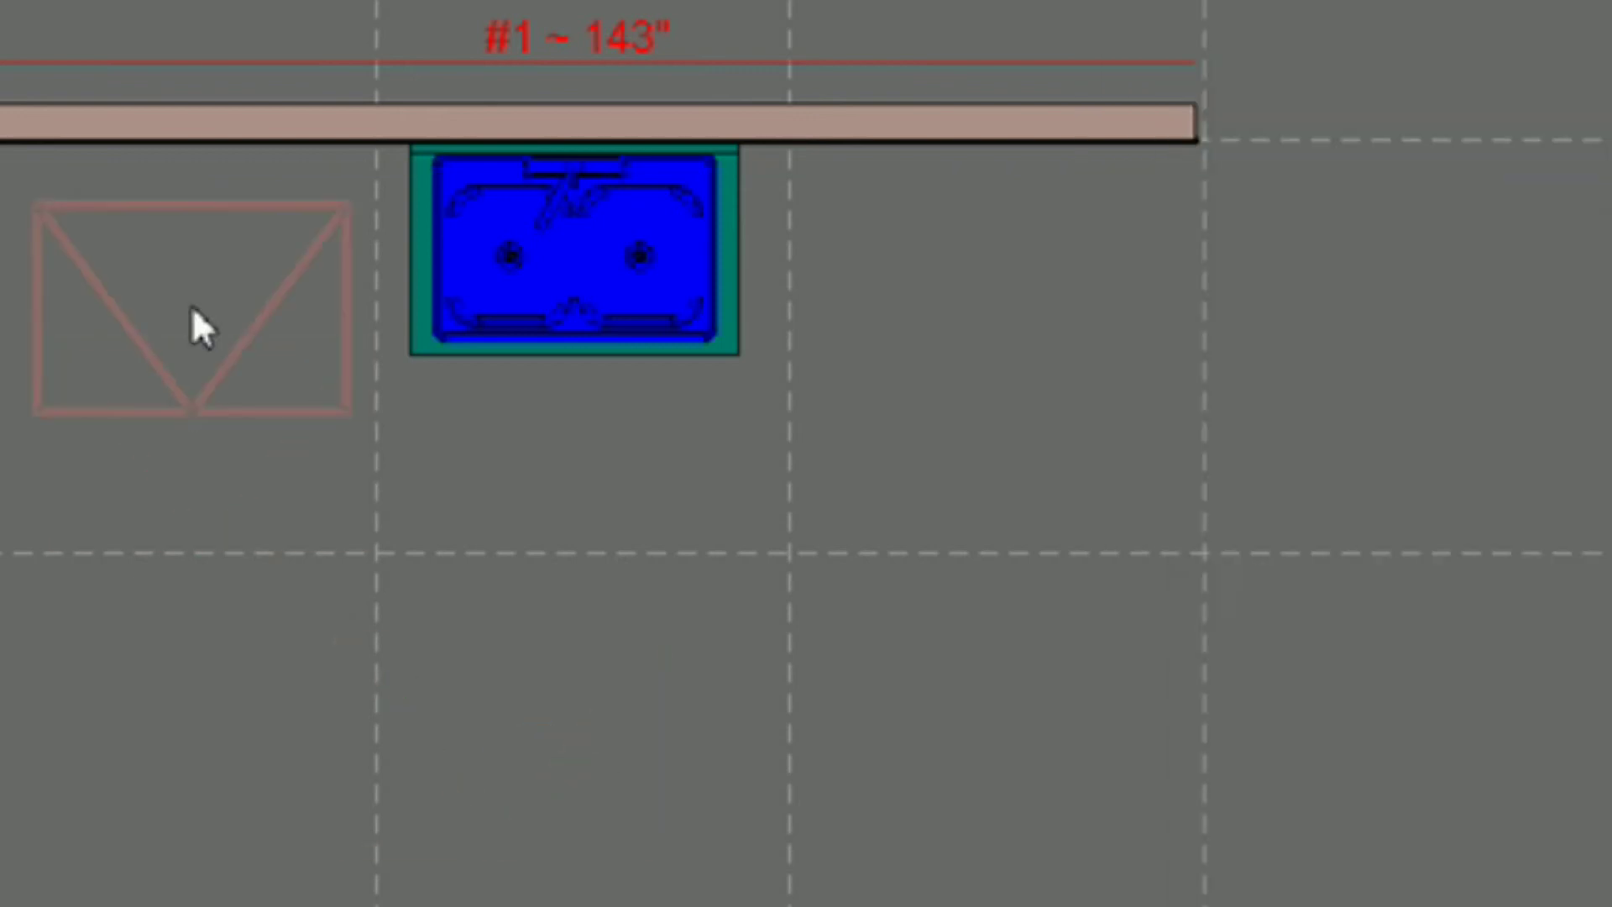
{"action": "left_click", "coordinate": [202, 237]}
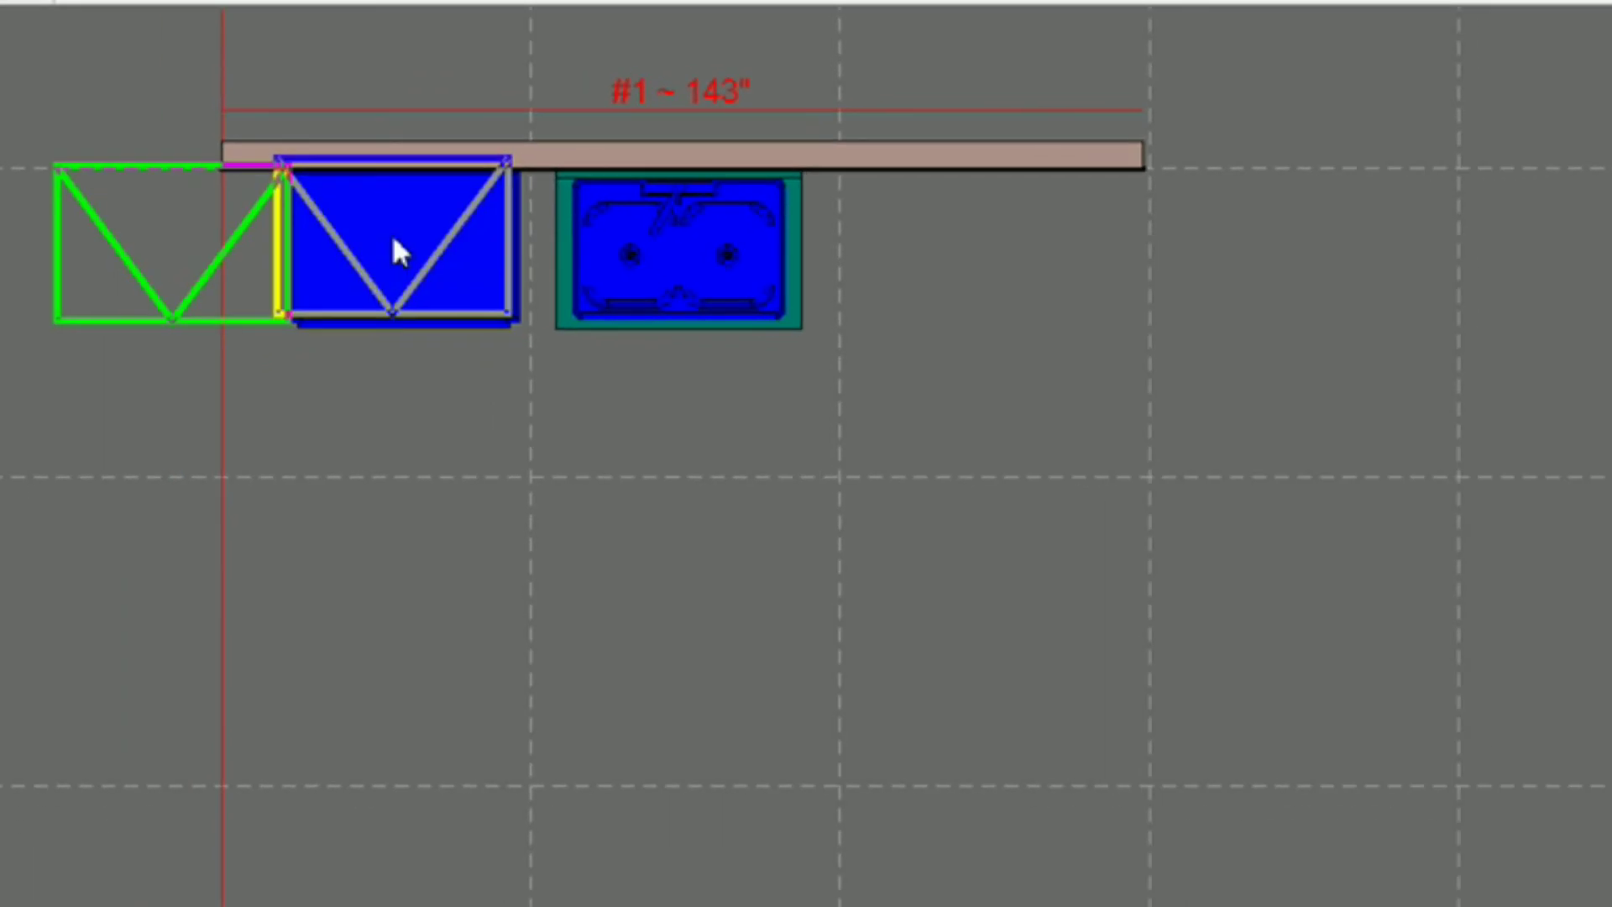
Open the newly placed cabinet for editing and place the MySinkDemo assembly from the Sinks directory on it
{"action": "left_click", "coordinate": [506, 249]}
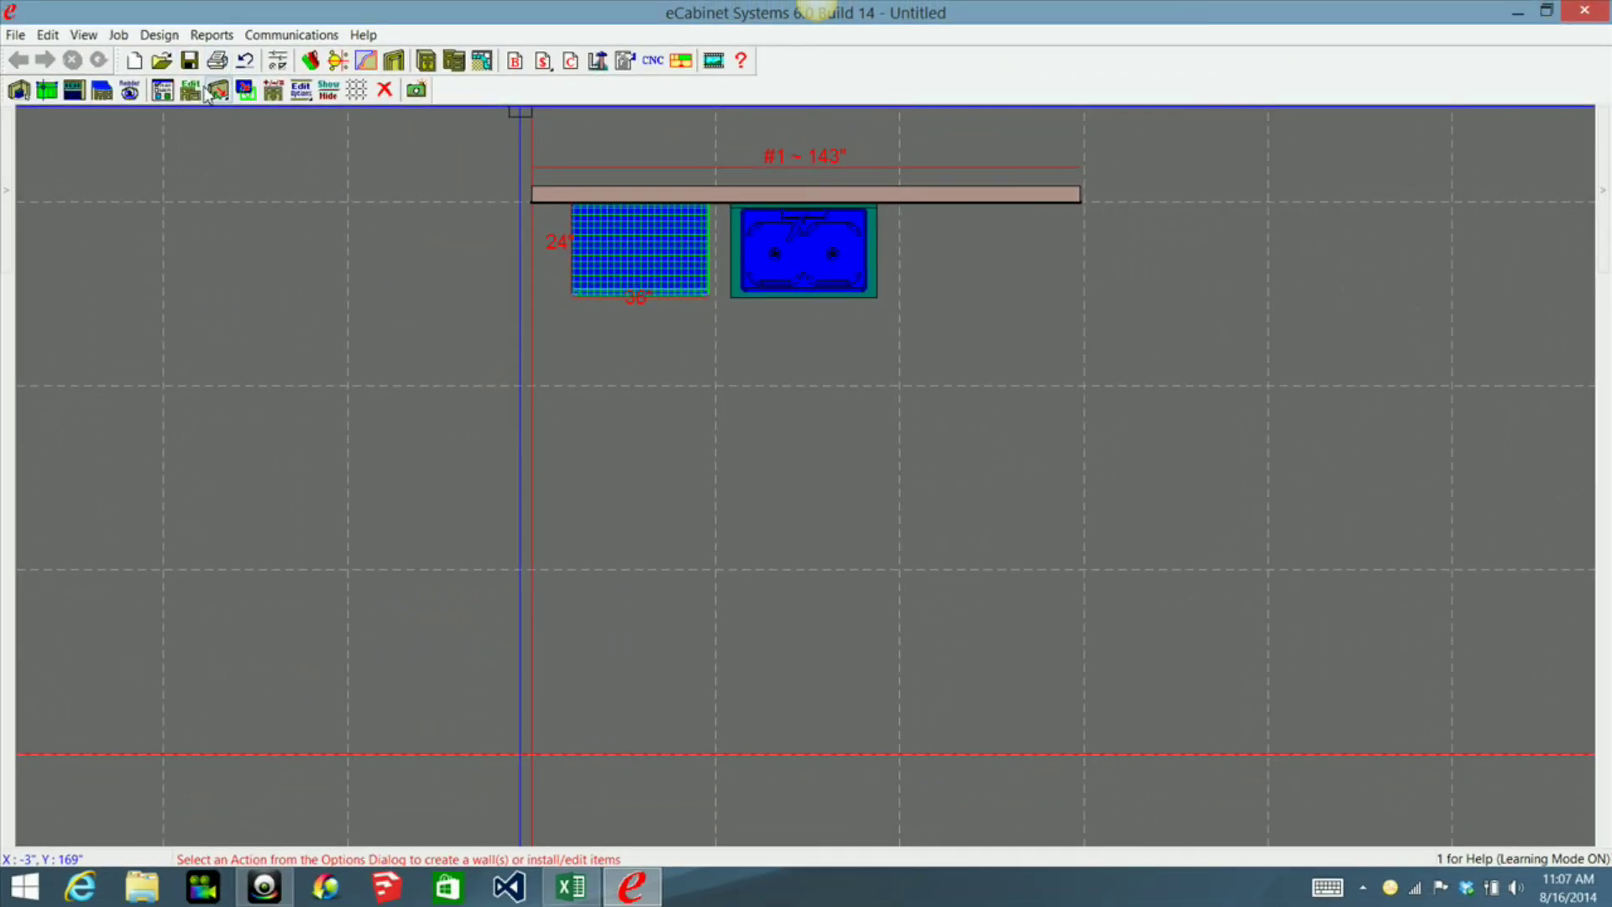
{"action": "left_click", "coordinate": [210, 90]}
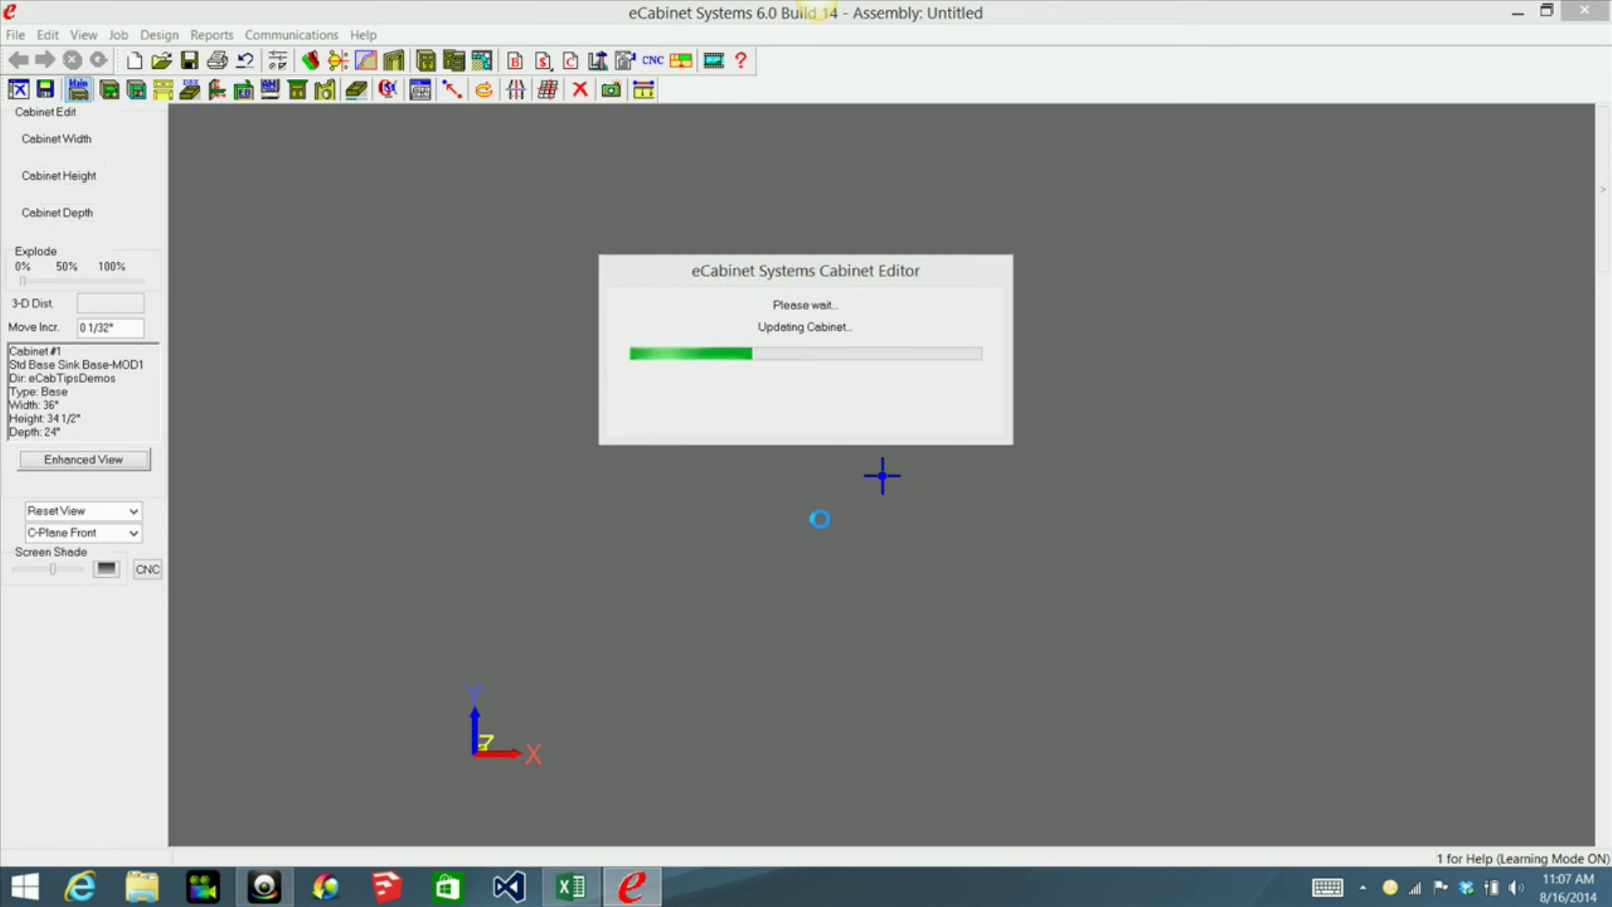
{"action": "left_click", "coordinate": [825, 430]}
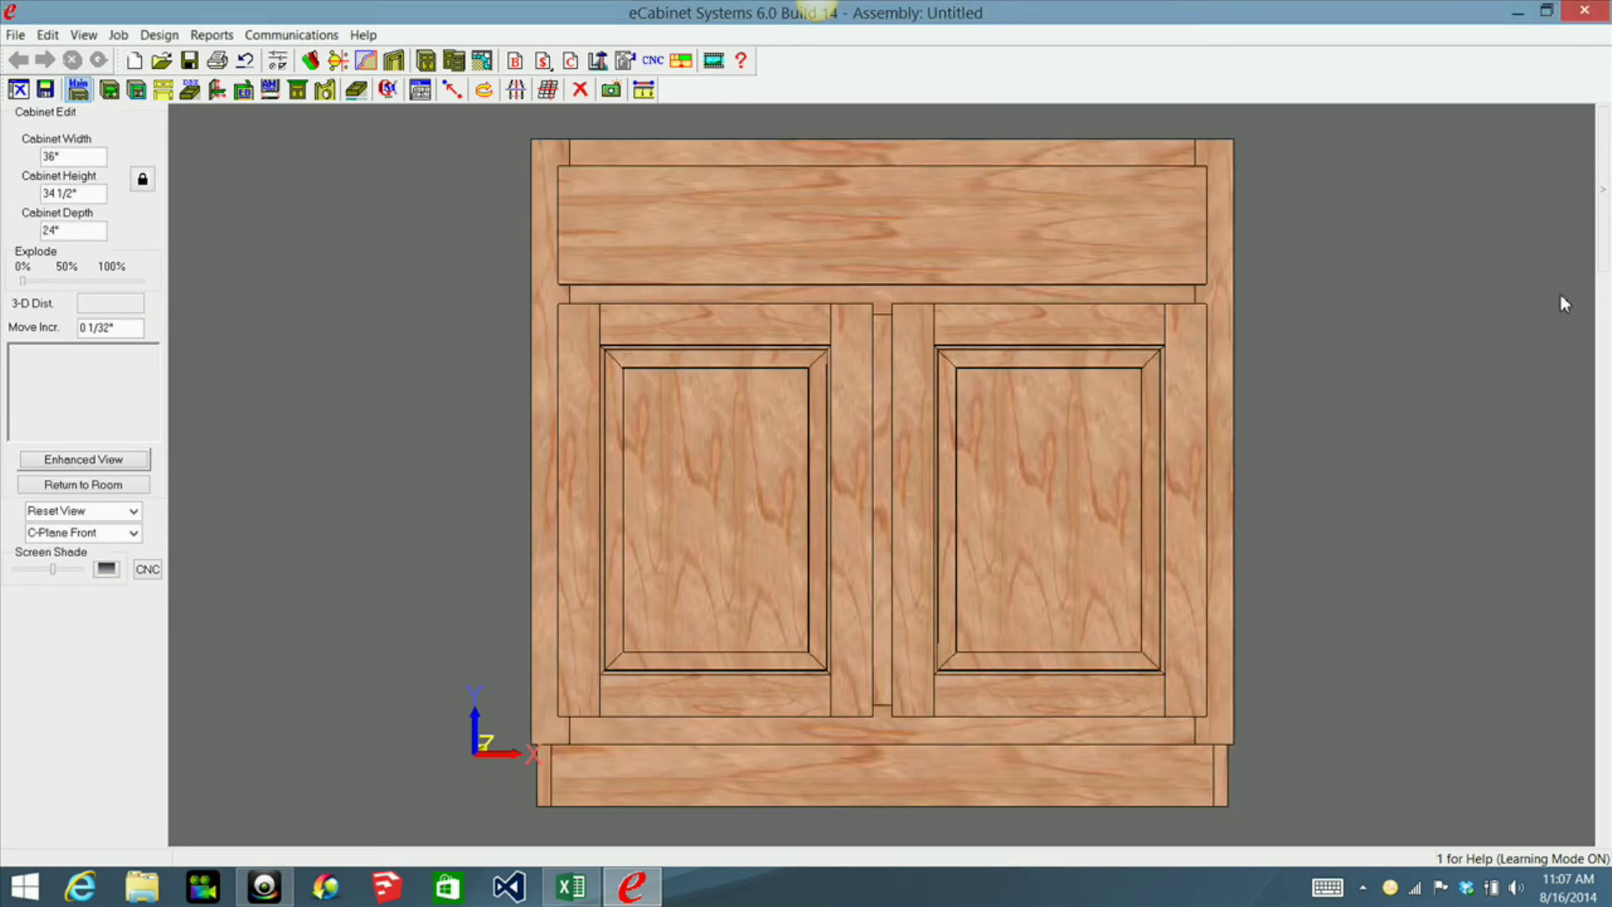
{"action": "mouse_move", "coordinate": [1602, 193]}
{"action": "left_click", "coordinate": [1081, 158]}
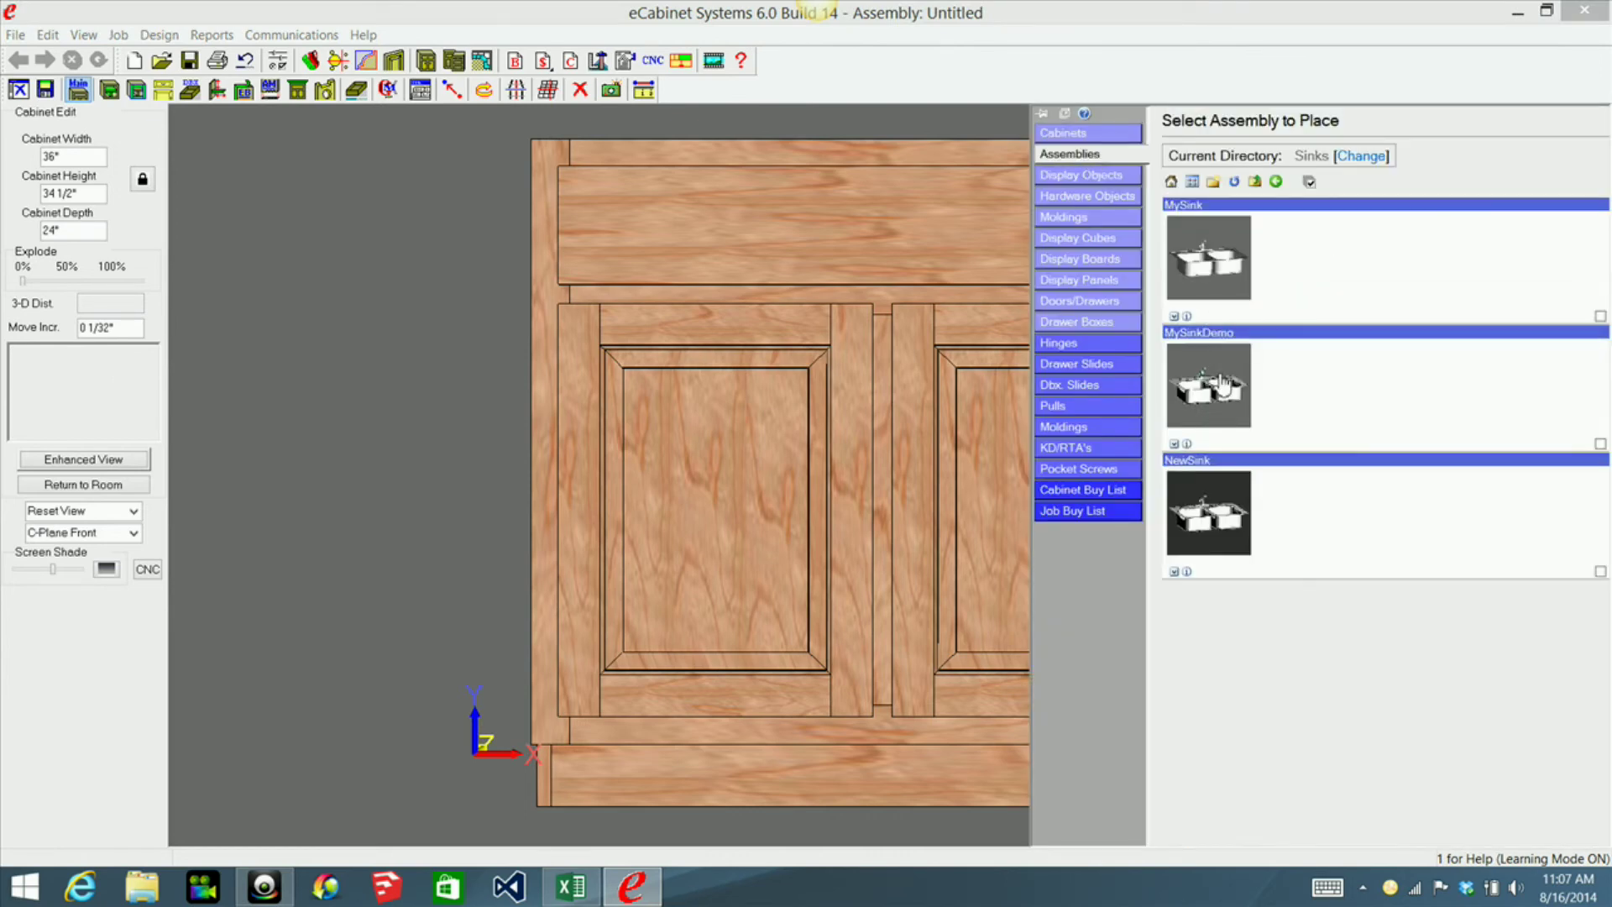
{"action": "left_click", "coordinate": [1223, 386]}
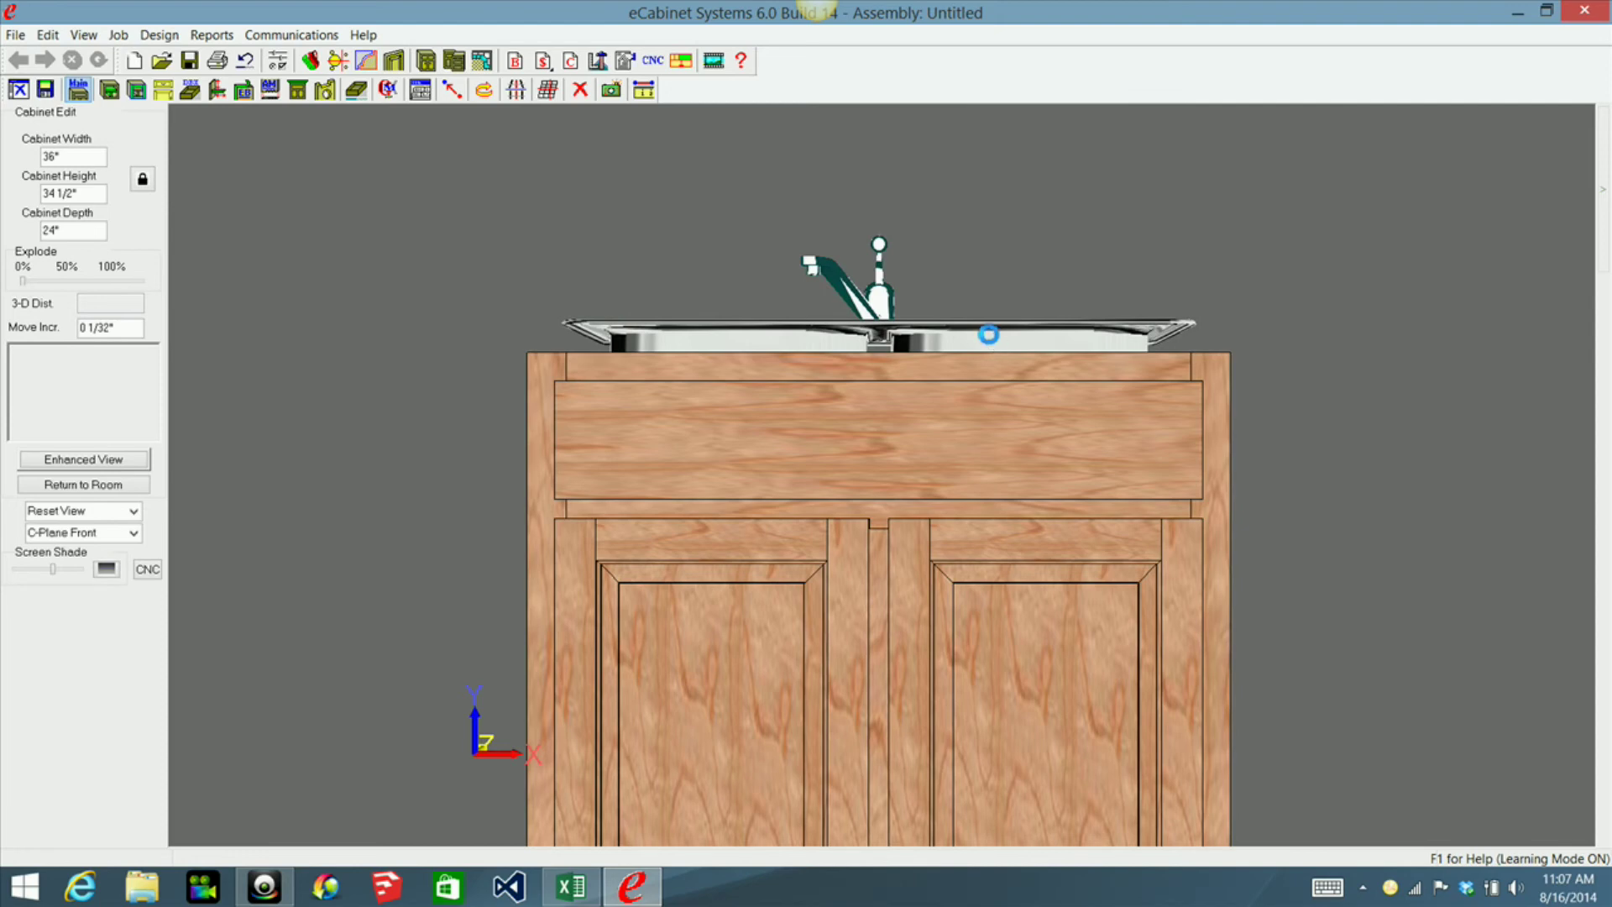
Associate the second cabinet's sink and faucet to that cabinet and apply the changes to the room
{"action": "left_click", "coordinate": [988, 334]}
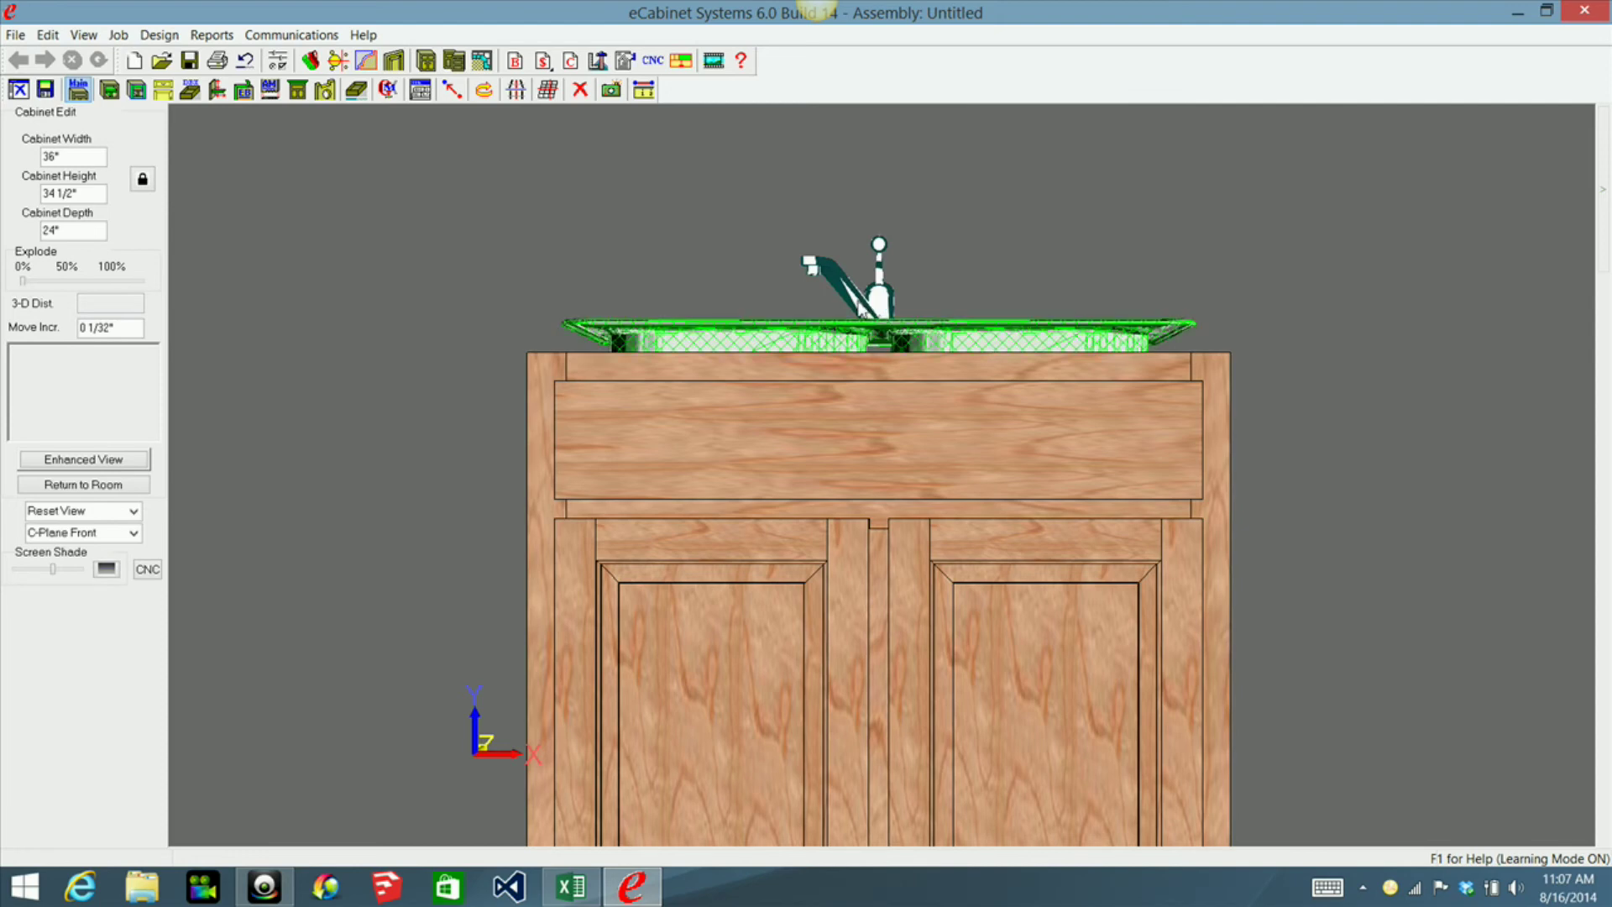
{"action": "left_click", "coordinate": [880, 299]}
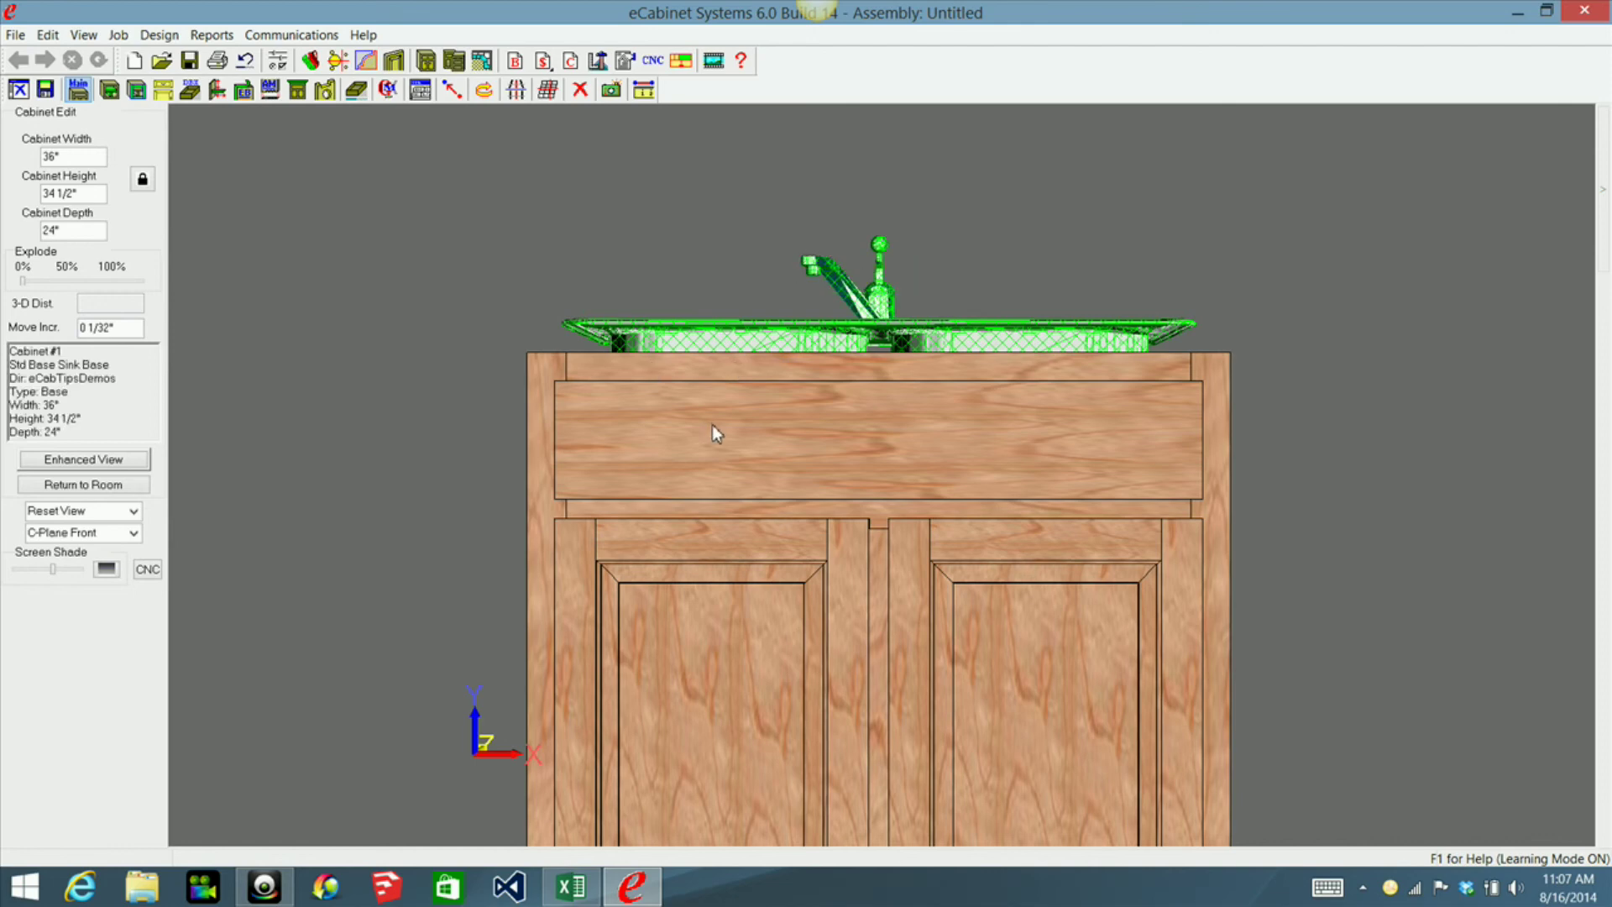
{"action": "right_click", "coordinate": [713, 625]}
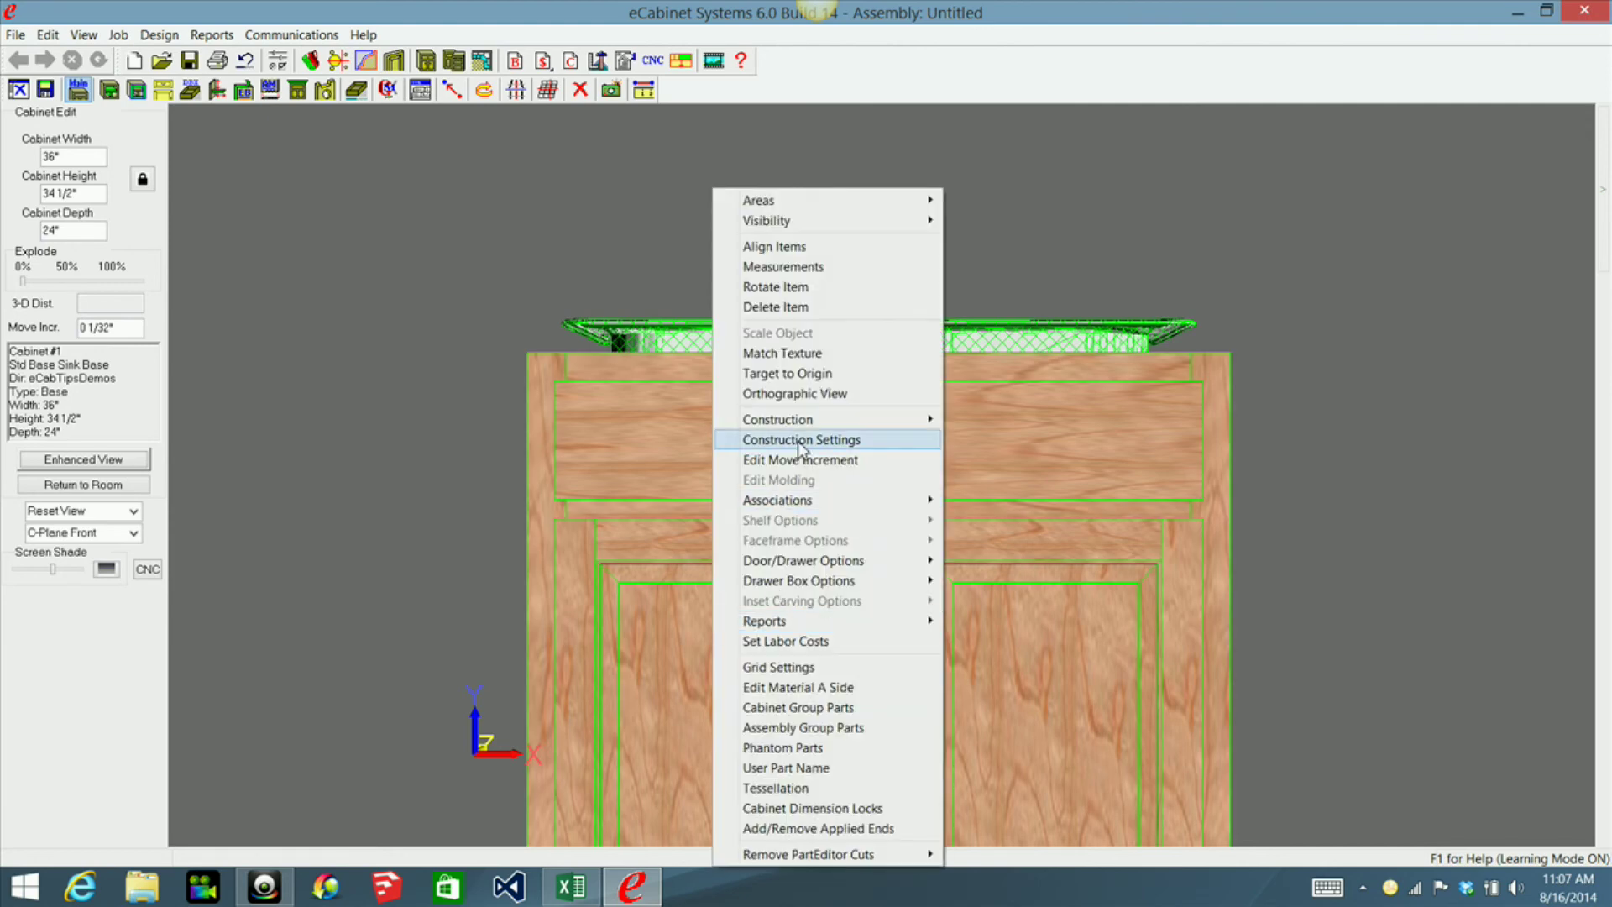
{"action": "mouse_move", "coordinate": [781, 500]}
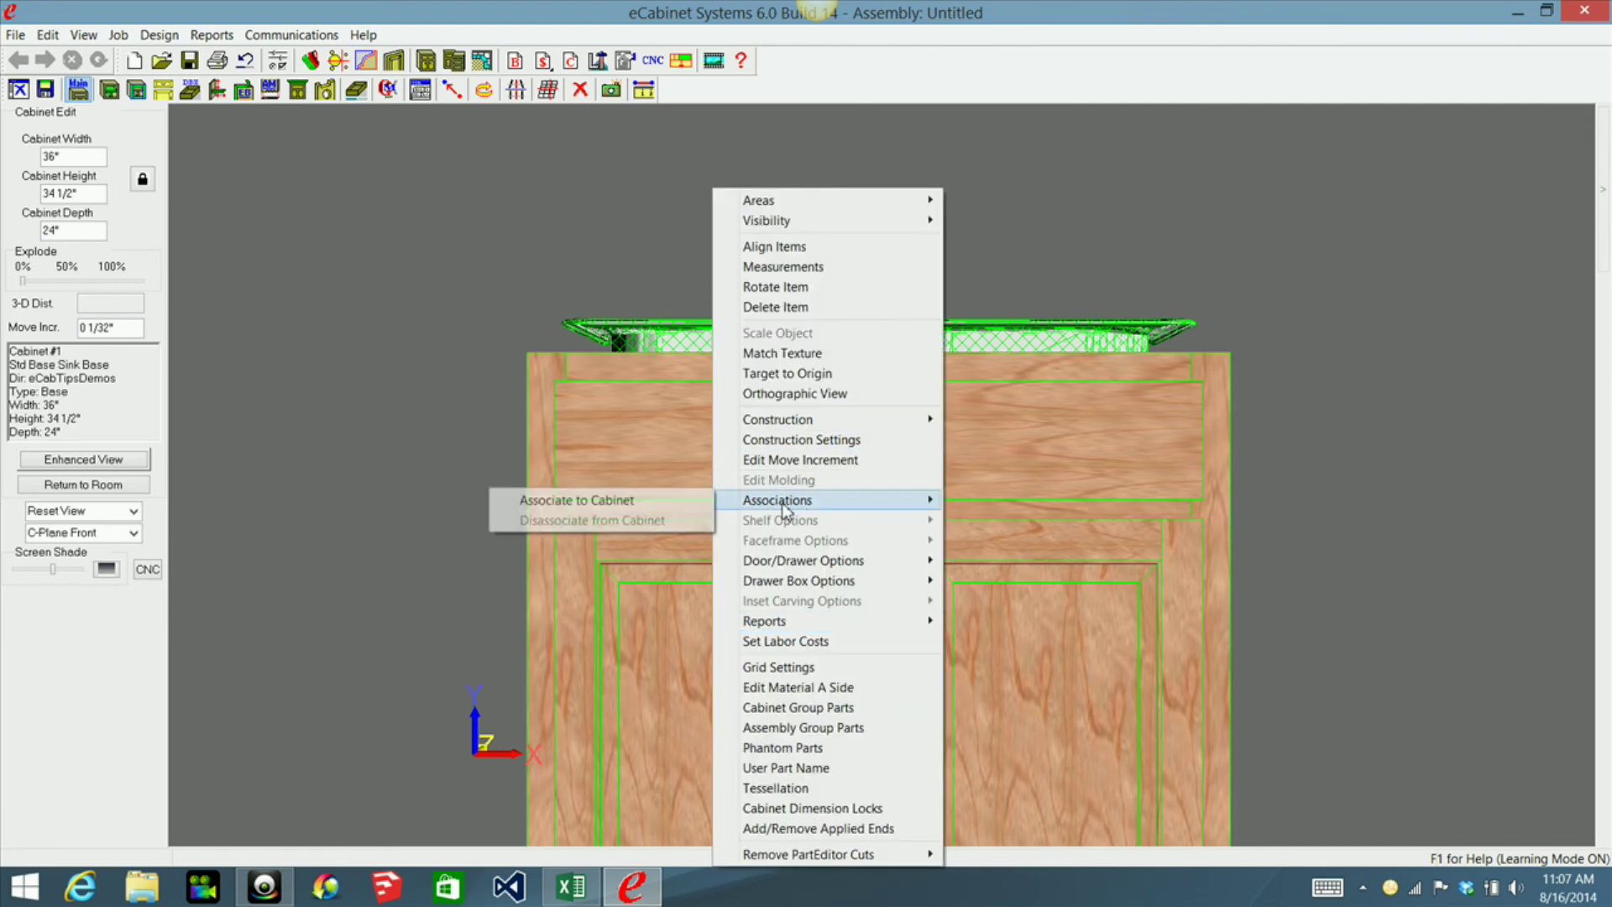
{"action": "left_click", "coordinate": [649, 504]}
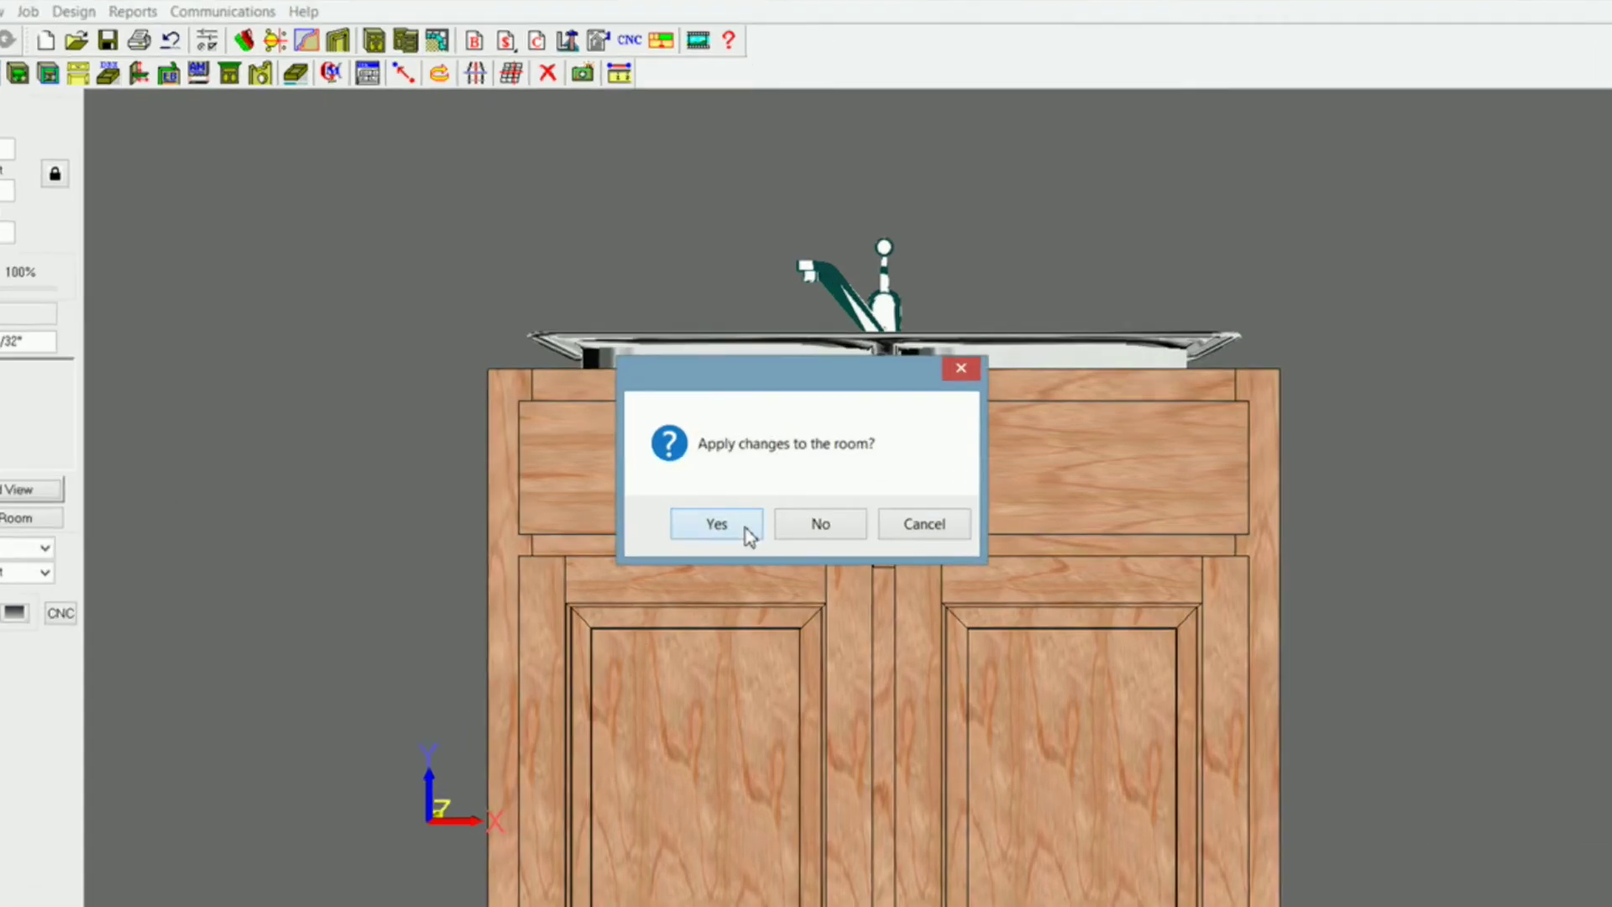
{"action": "left_click", "coordinate": [716, 524]}
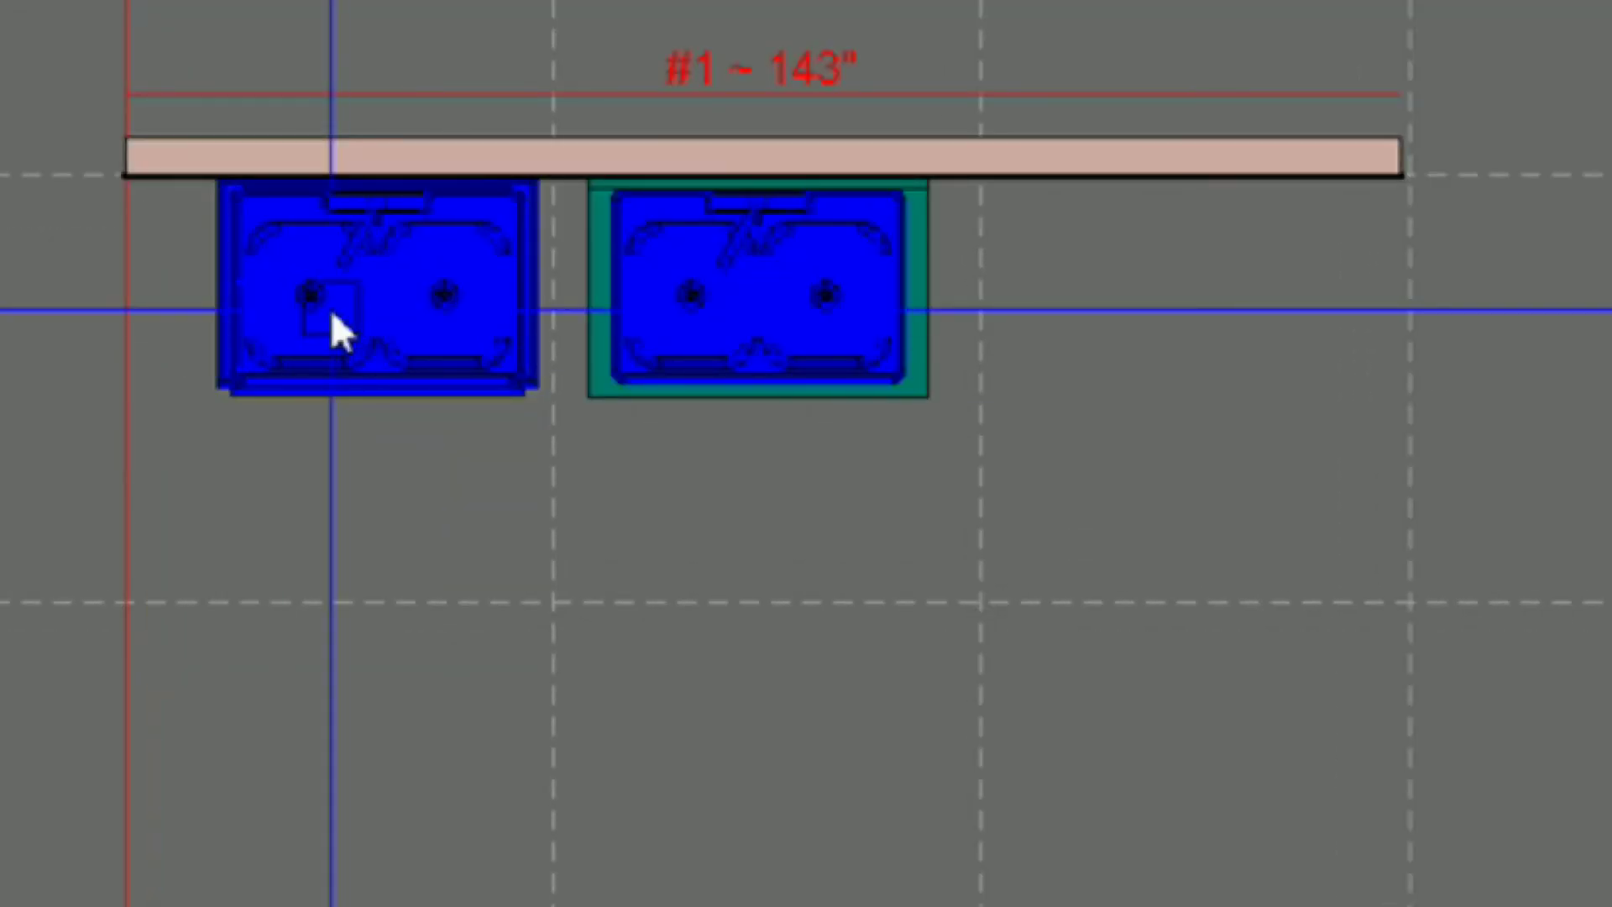
Delete the 36-inch-wide sink cabinet standing left of the countertop sink cabinet from the room plan
{"action": "left_click", "coordinate": [410, 304]}
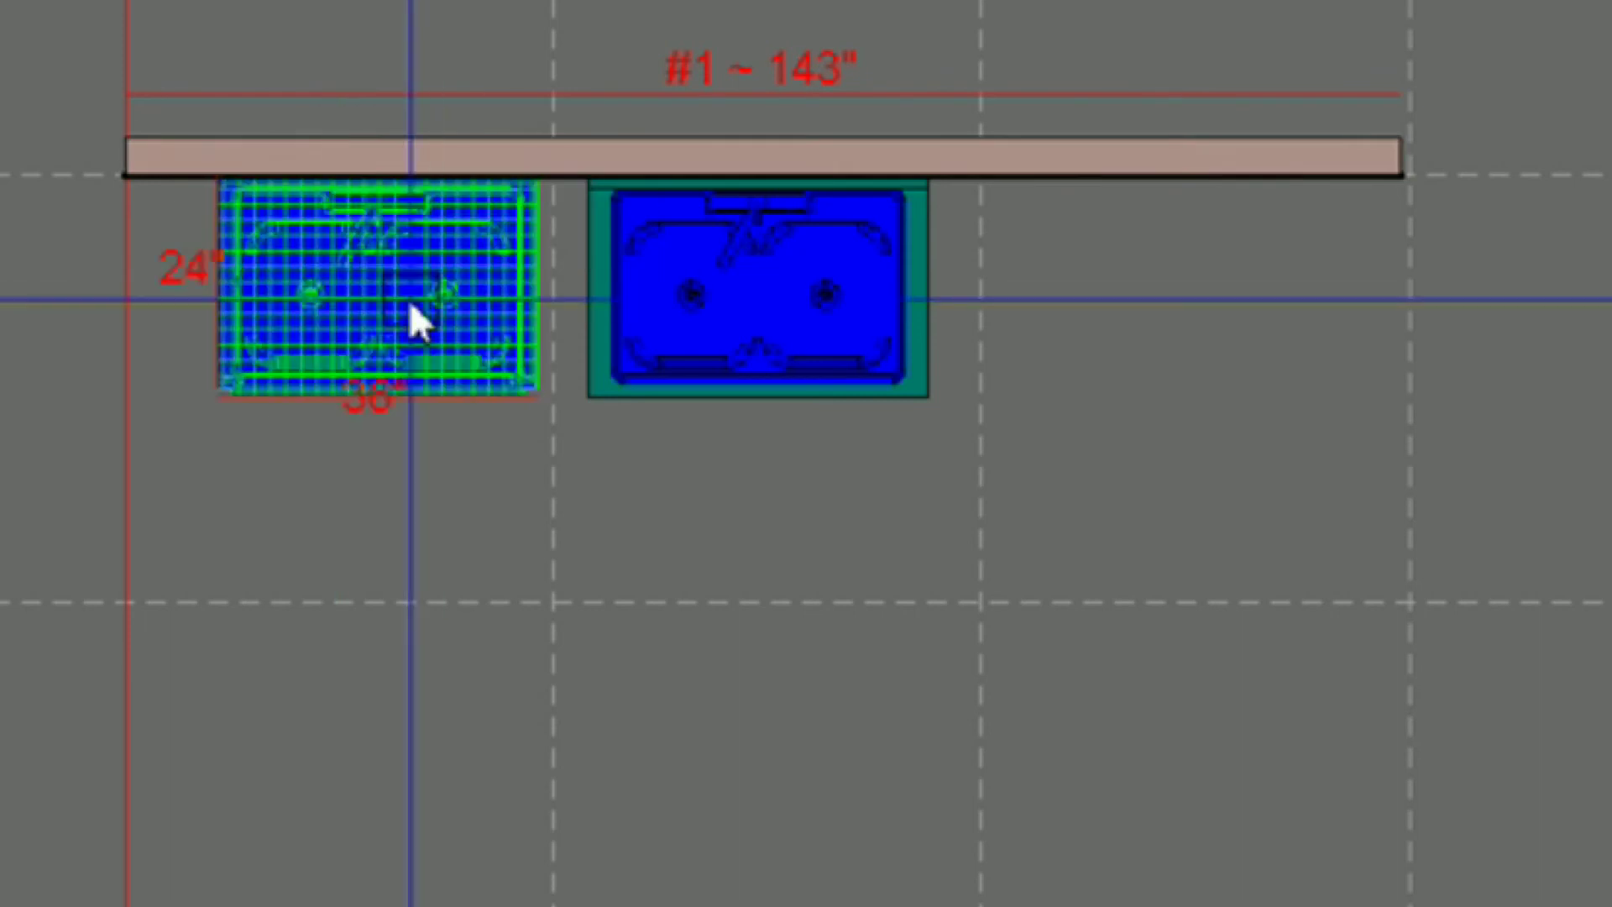
{"action": "right_click", "coordinate": [411, 304]}
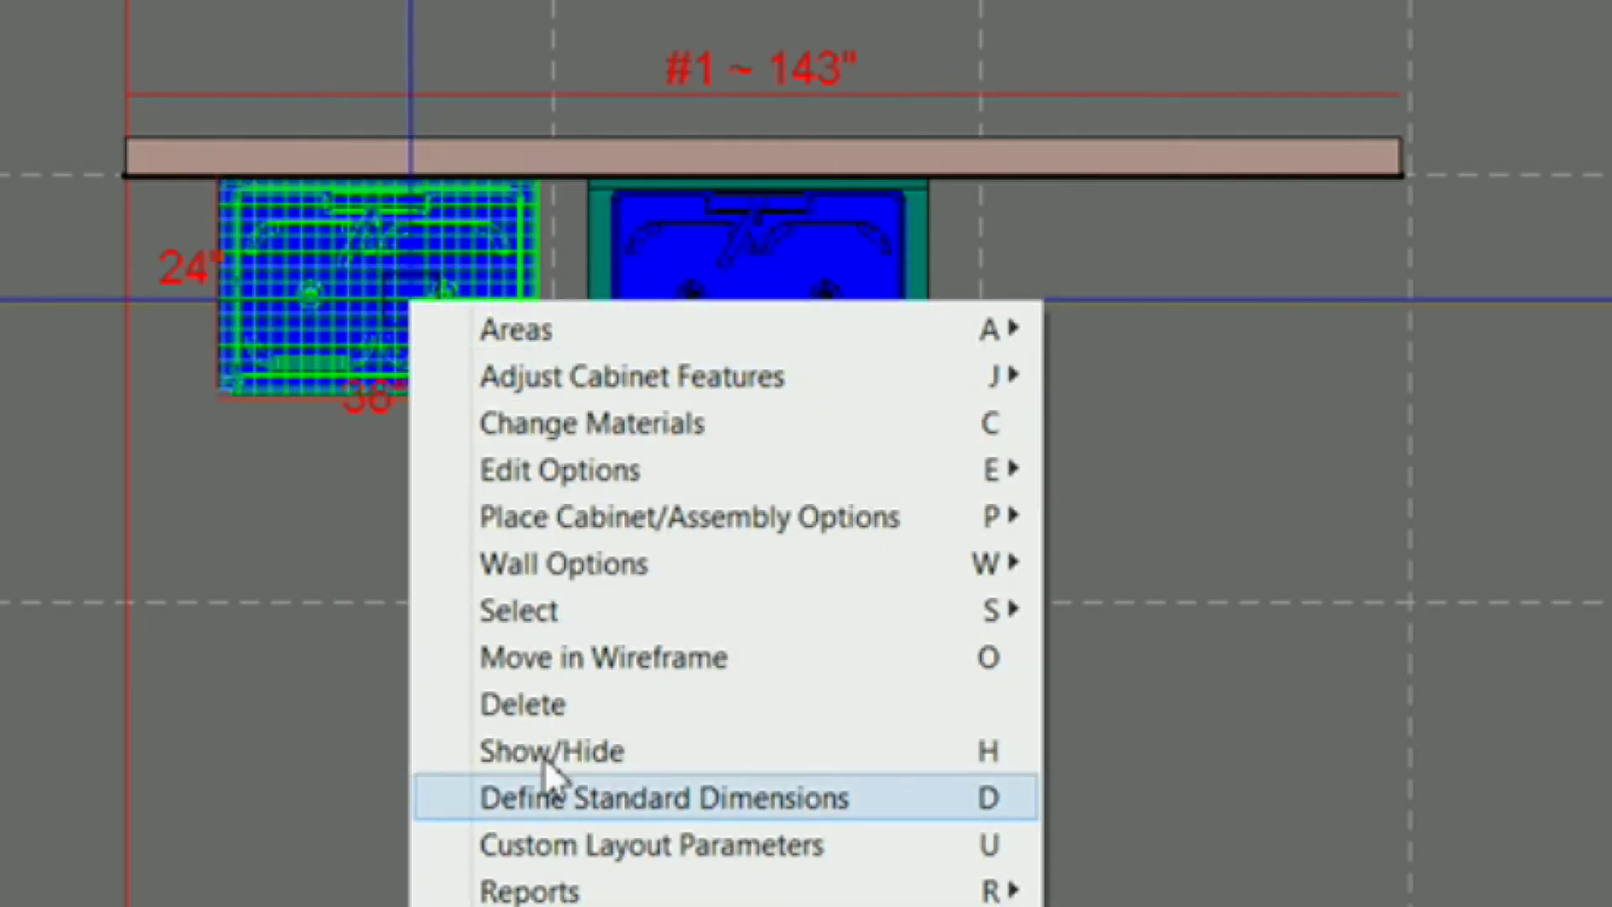
{"action": "left_click", "coordinate": [565, 705]}
{"action": "left_click", "coordinate": [739, 850]}
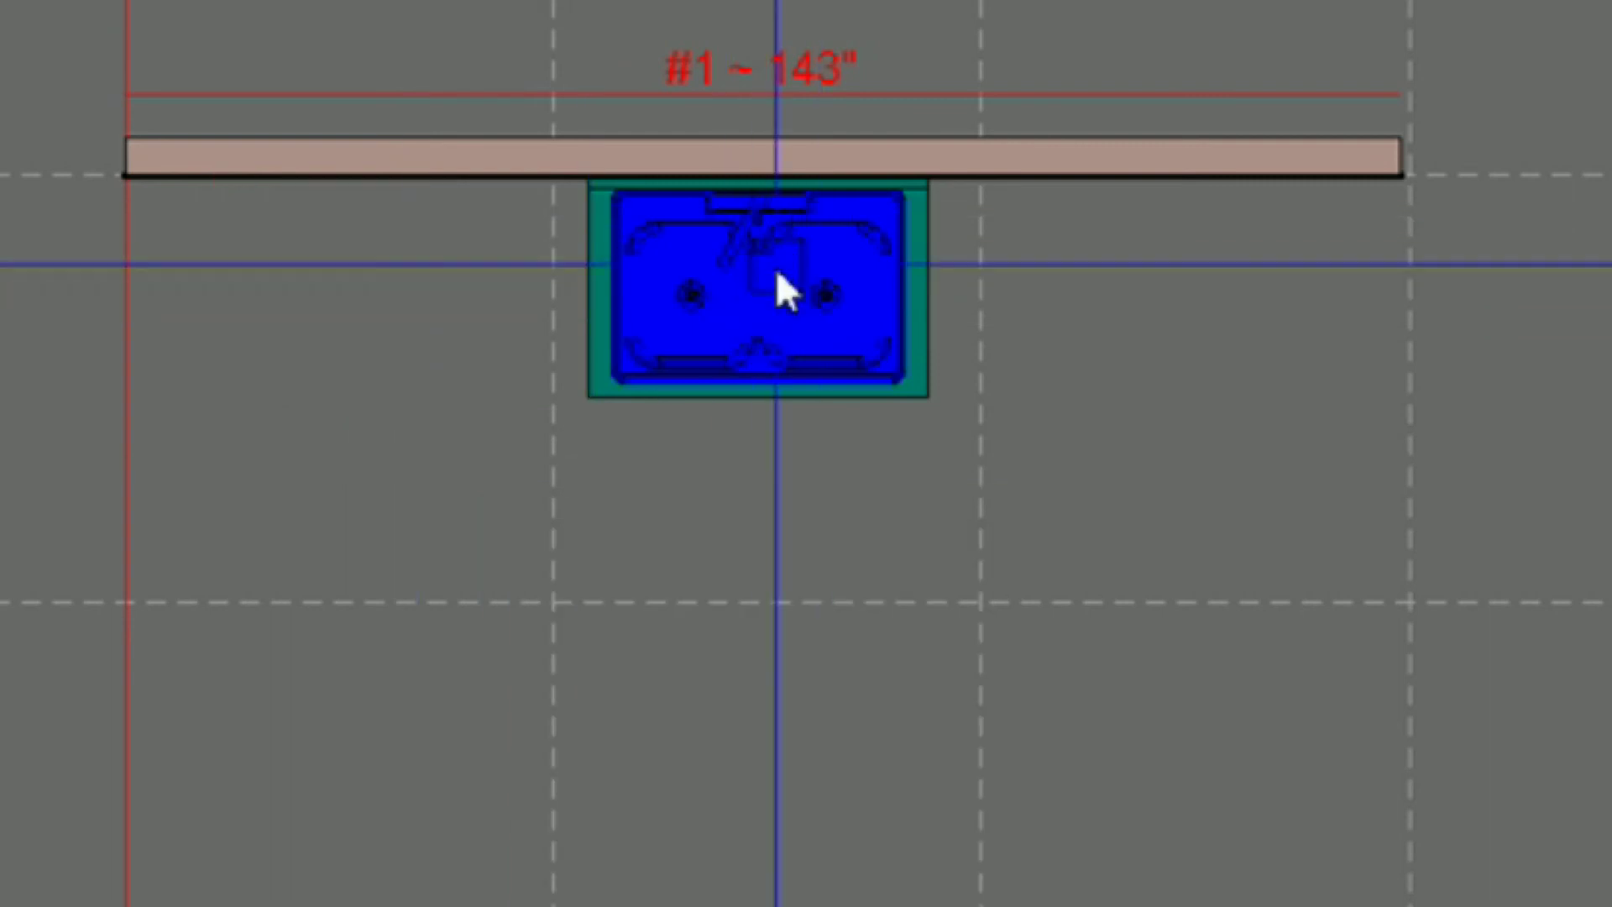
Place the Std Base Framed With Sink cabinet from the eCabTipsDemos directory against the wall, left of the countertop sink cabinet
{"action": "mouse_move", "coordinate": [777, 273]}
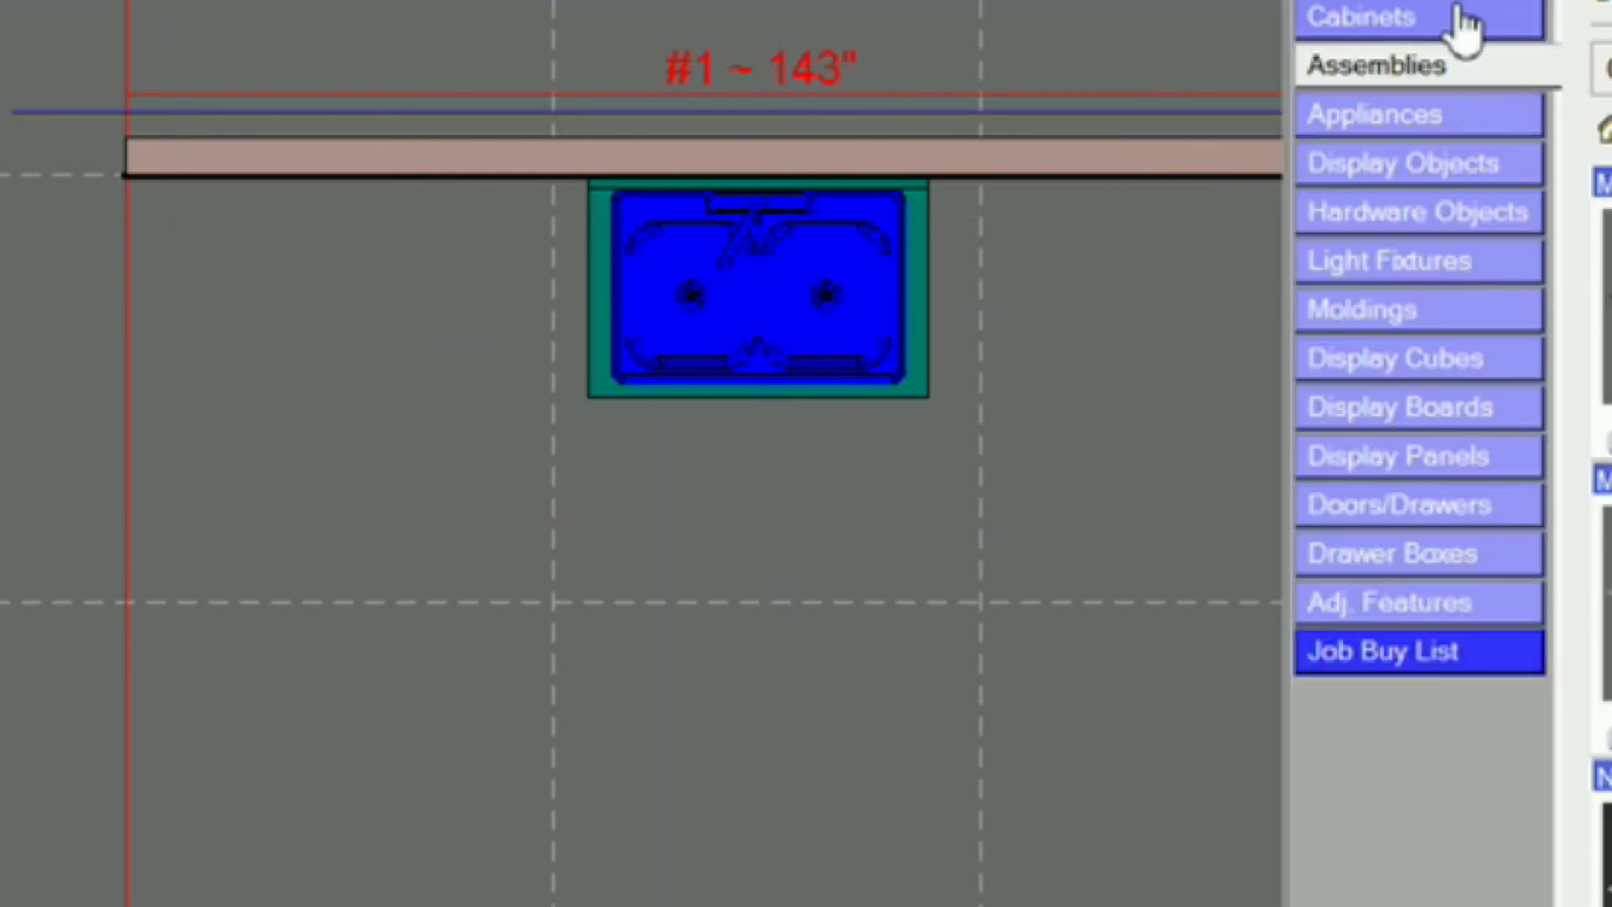
{"action": "left_click", "coordinate": [1463, 20]}
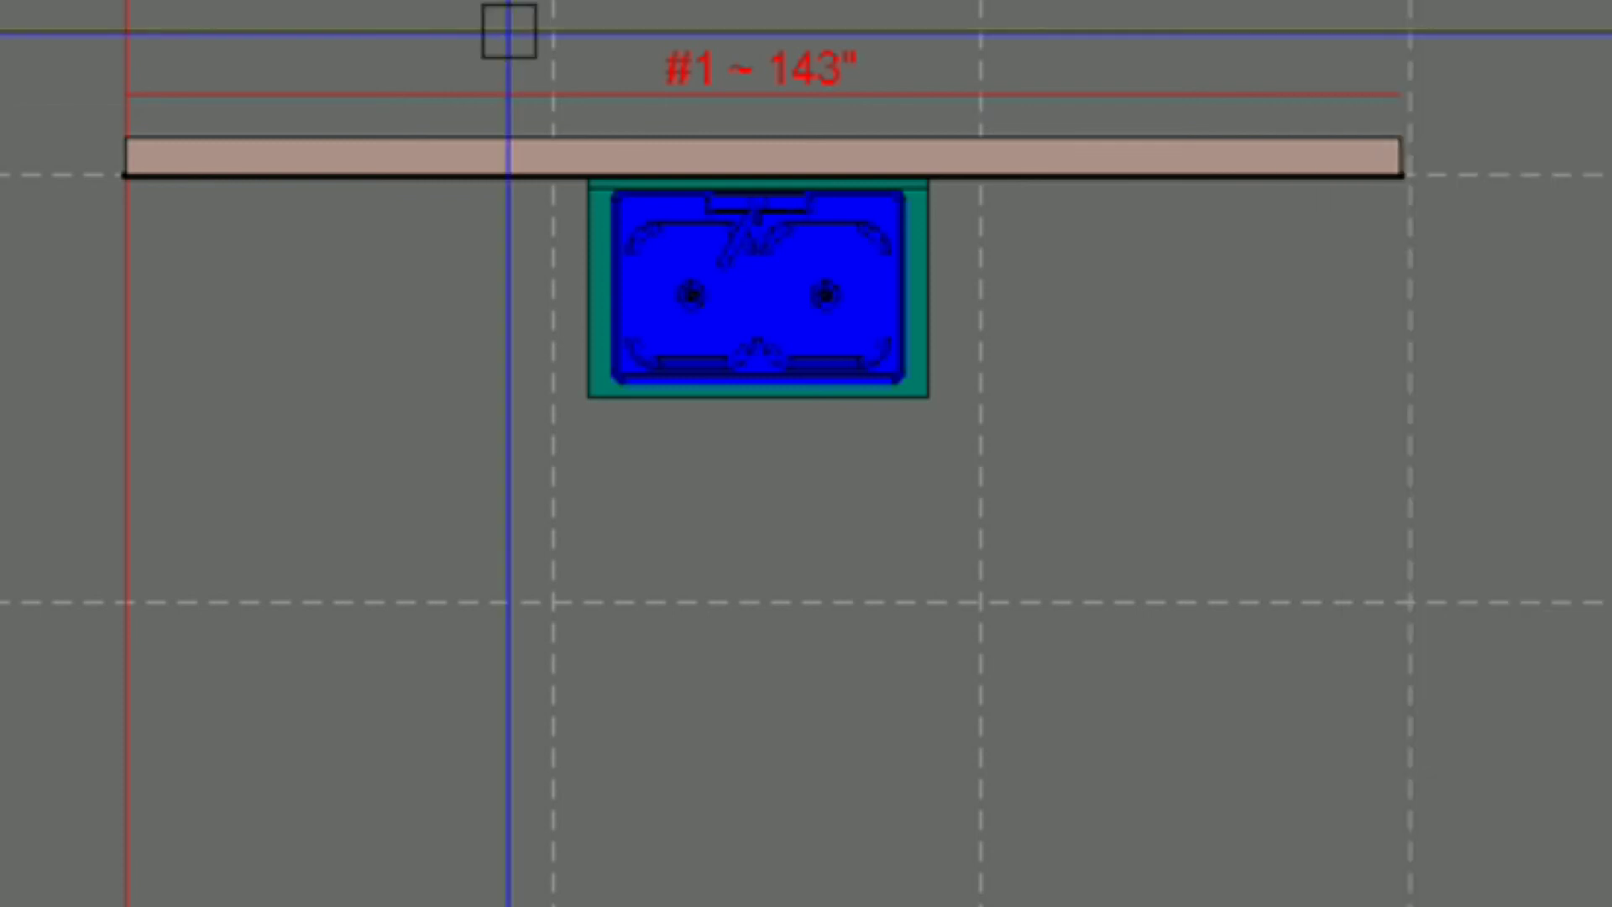
{"action": "mouse_move", "coordinate": [1605, 362]}
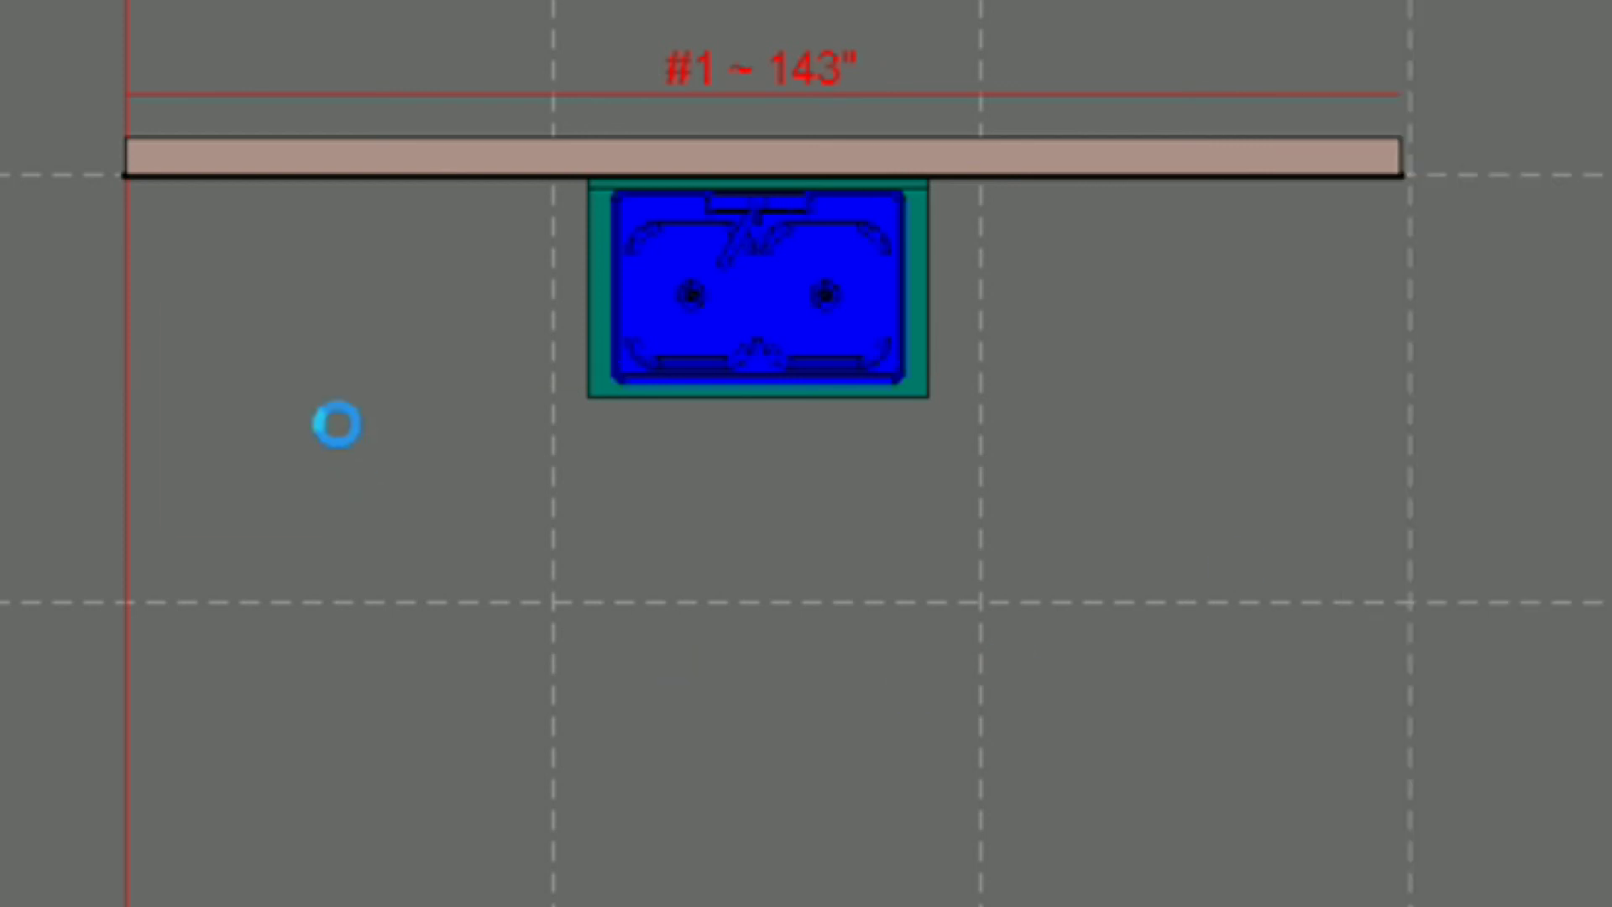
{"action": "left_click", "coordinate": [383, 279]}
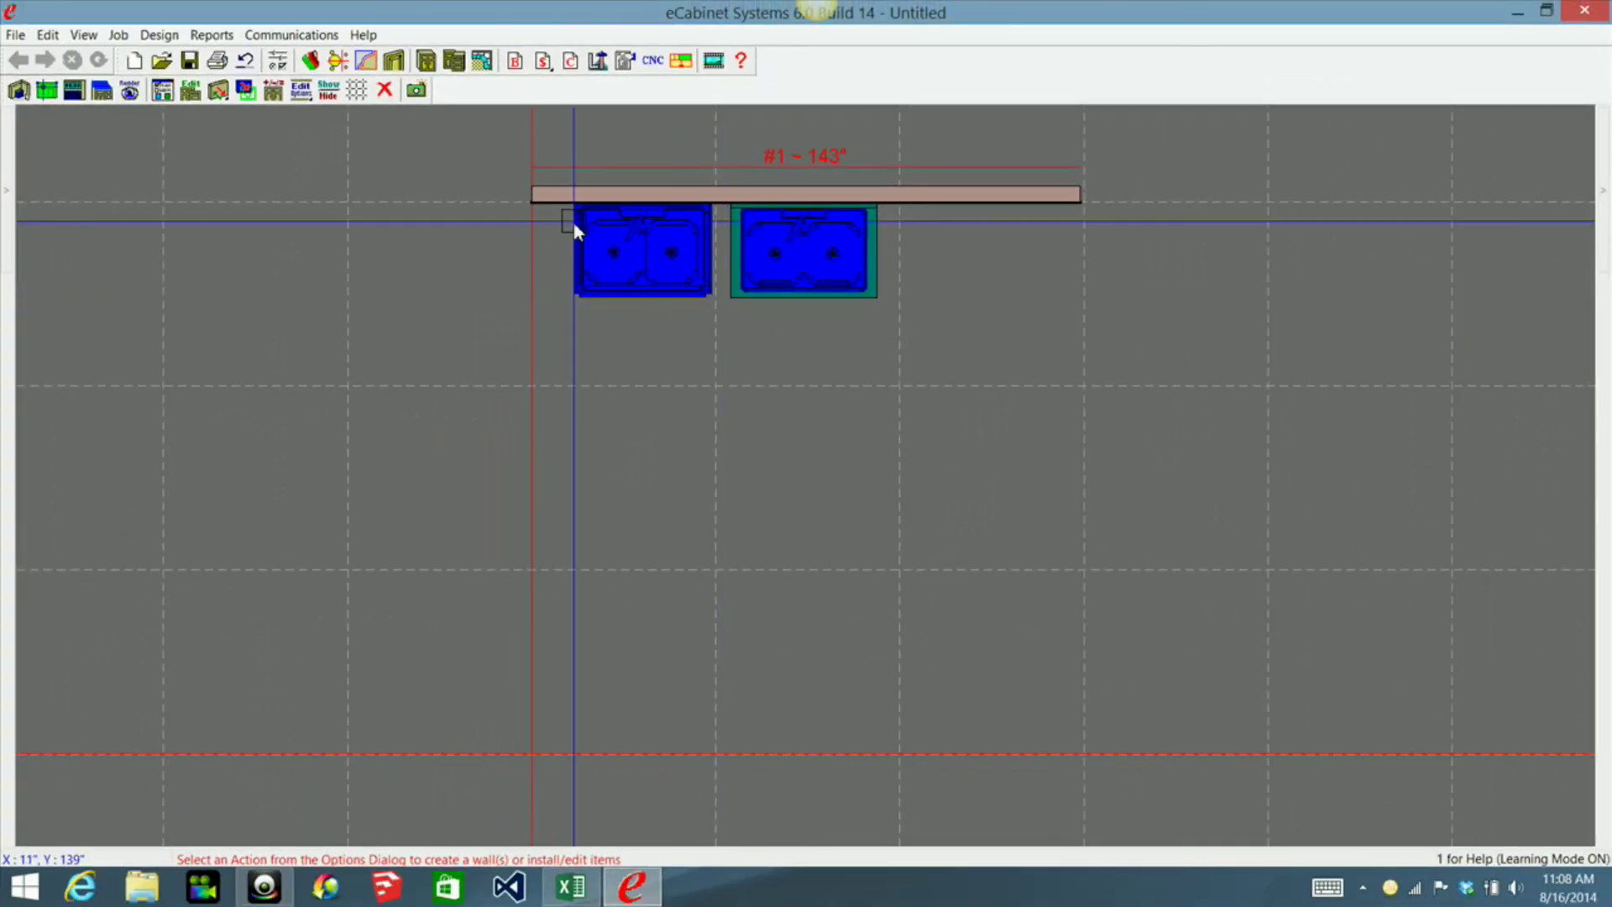
{"action": "mouse_move", "coordinate": [577, 232]}
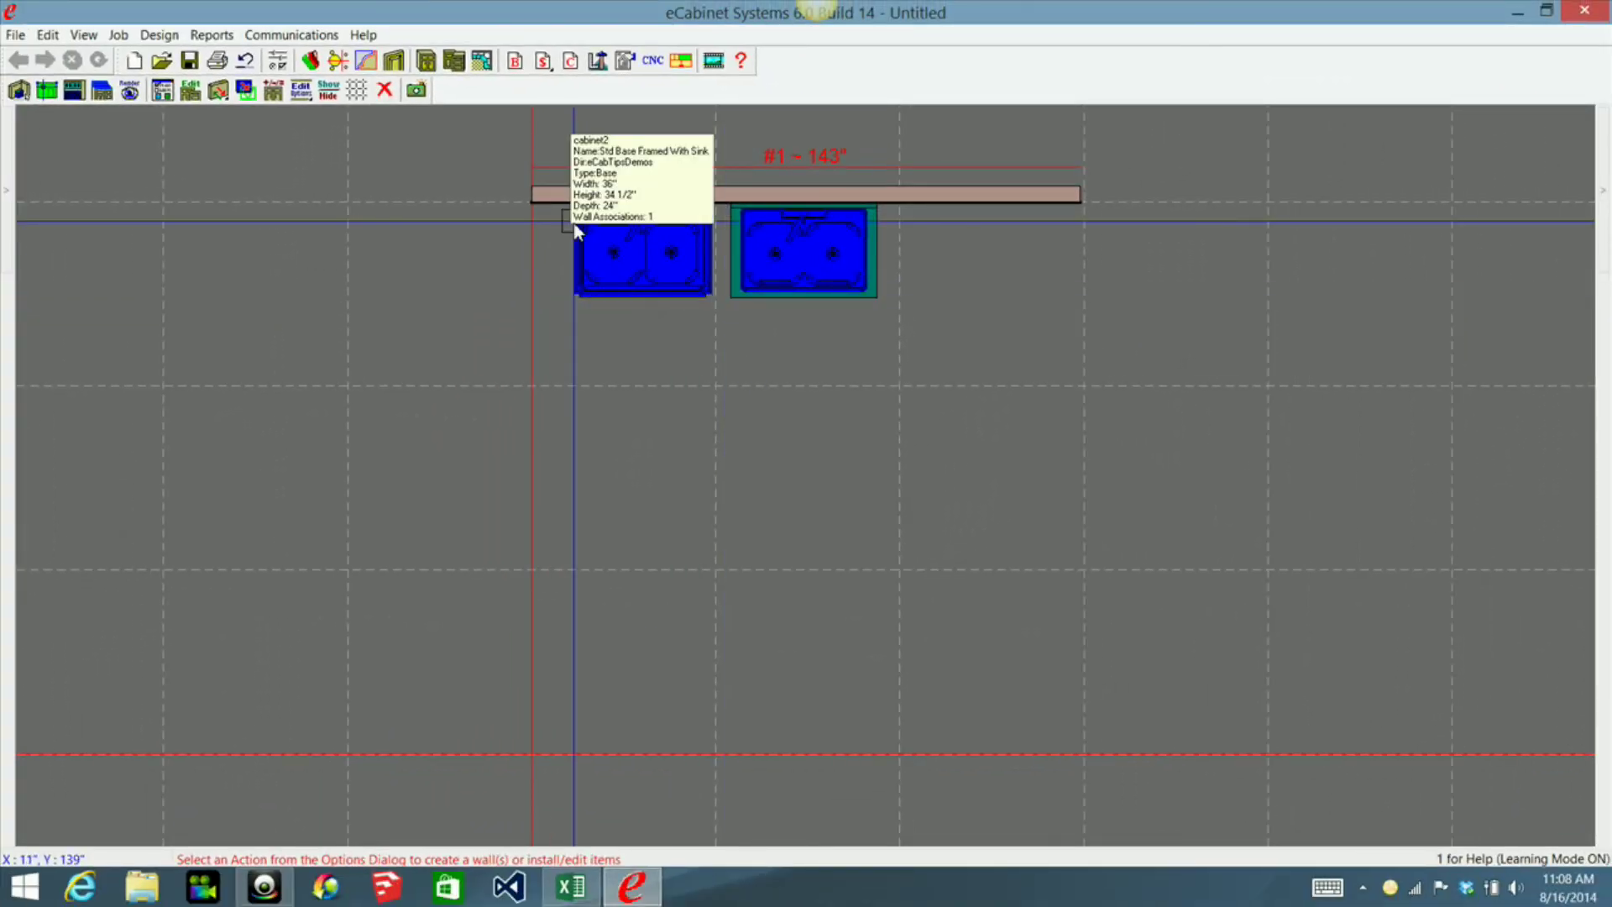